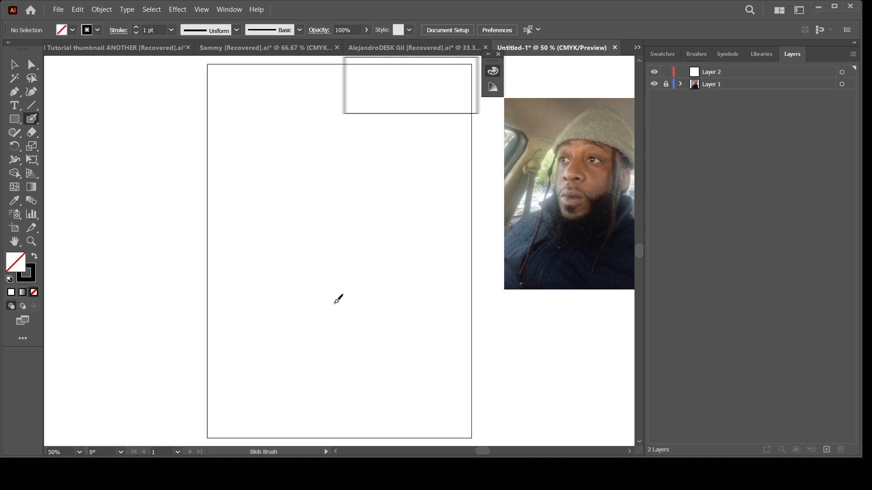
Step: Sketch the outlines of the figure's two legs in loose black Blob Brush strokes on the lower part of the artboard
left_click_drag(332, 292, 346, 381)
key("ctrl+z")
left_click_drag(331, 296, 344, 402)
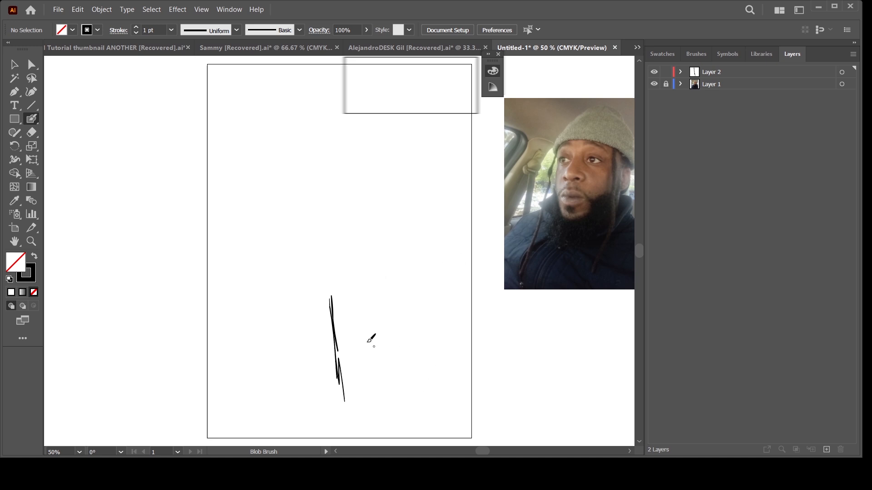
left_click_drag(376, 306, 370, 390)
left_click_drag(377, 286, 383, 388)
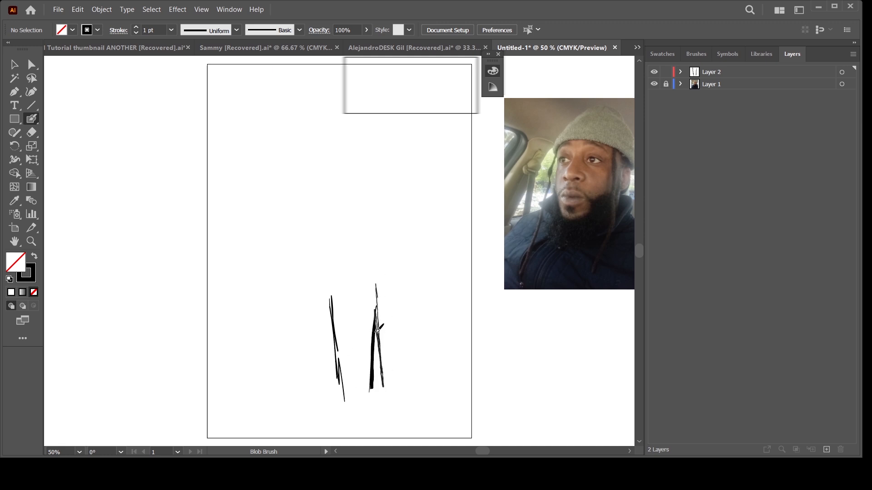
mouse_move(410, 286)
left_mouse_down()
mouse_move(413, 384)
mouse_move(414, 373)
mouse_move(384, 400)
mouse_move(434, 389)
left_mouse_up()
Step: Rough in the trouser cuffs and both shoes at the bottom of the legs
mouse_move(347, 388)
left_mouse_down()
mouse_move(381, 390)
mouse_move(343, 389)
mouse_move(337, 403)
mouse_move(348, 391)
left_mouse_up()
mouse_move(375, 389)
left_mouse_down()
mouse_move(377, 398)
mouse_move(351, 409)
mouse_move(339, 399)
mouse_move(327, 416)
mouse_move(377, 421)
mouse_move(386, 410)
mouse_move(388, 418)
mouse_move(440, 411)
mouse_move(442, 420)
mouse_move(394, 426)
mouse_move(429, 425)
left_mouse_up()
mouse_move(390, 424)
left_mouse_down()
mouse_move(439, 416)
mouse_move(420, 420)
left_mouse_up()
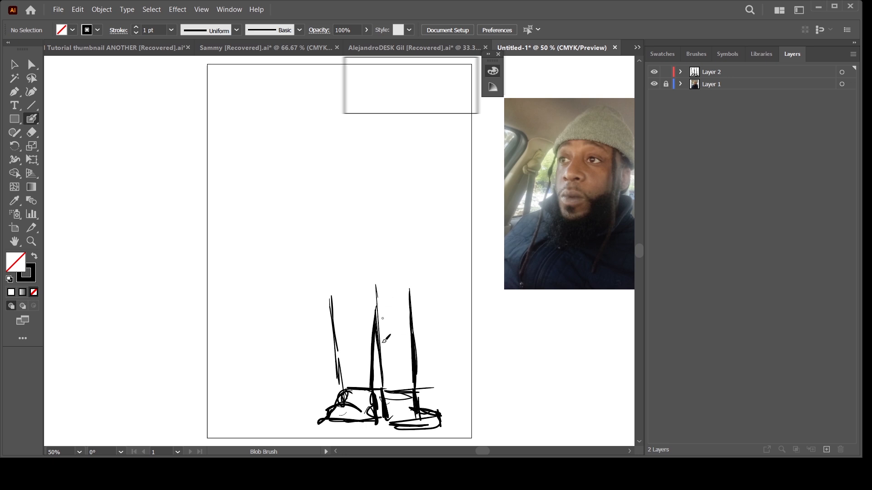
Step: Rough in the figure's upper body above the legs, with a wide torso and hem, a collar and neck, and an oval head
mouse_move(348, 197)
left_mouse_down()
mouse_move(352, 184)
mouse_move(333, 216)
mouse_move(322, 291)
mouse_move(390, 283)
left_mouse_up()
mouse_move(386, 178)
left_mouse_down()
mouse_move(422, 286)
mouse_move(373, 282)
mouse_move(410, 288)
left_mouse_up()
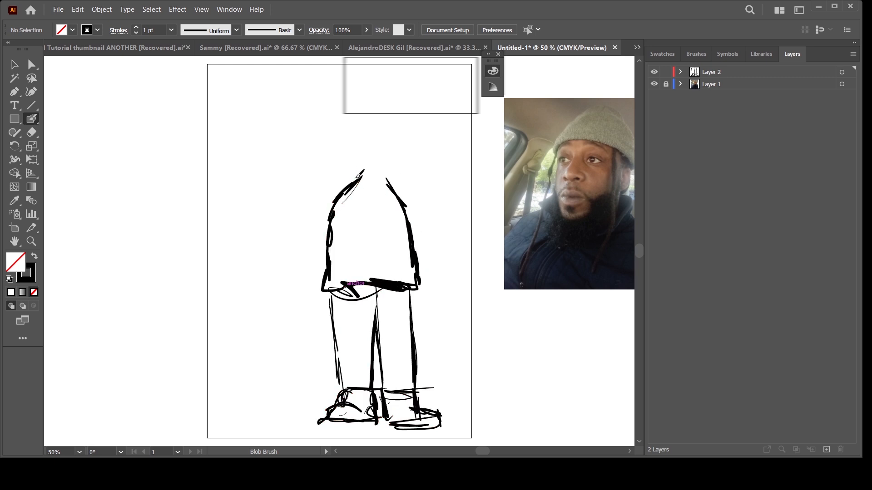
mouse_move(355, 179)
left_mouse_down()
mouse_move(404, 196)
mouse_move(383, 182)
mouse_move(374, 207)
mouse_move(384, 193)
mouse_move(417, 185)
mouse_move(383, 181)
mouse_move(390, 187)
mouse_move(363, 169)
mouse_move(364, 210)
left_mouse_up()
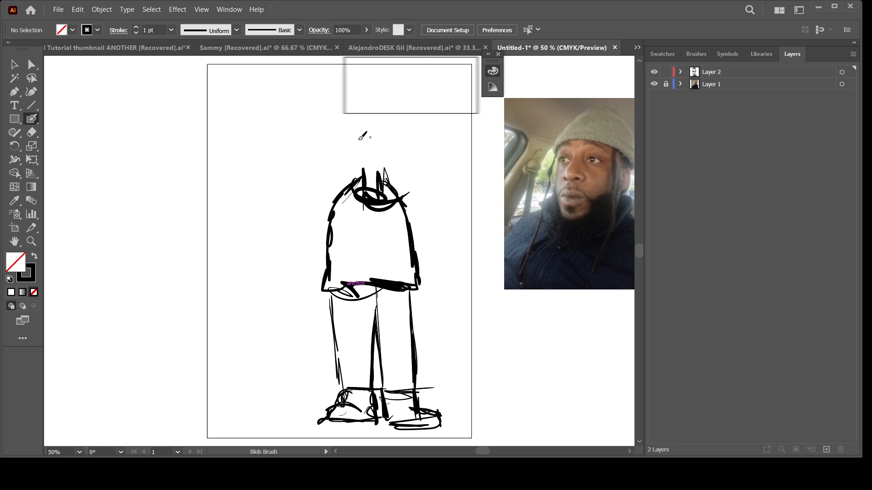
mouse_move(377, 134)
left_mouse_down()
mouse_move(399, 168)
mouse_move(345, 145)
mouse_move(354, 155)
left_mouse_up()
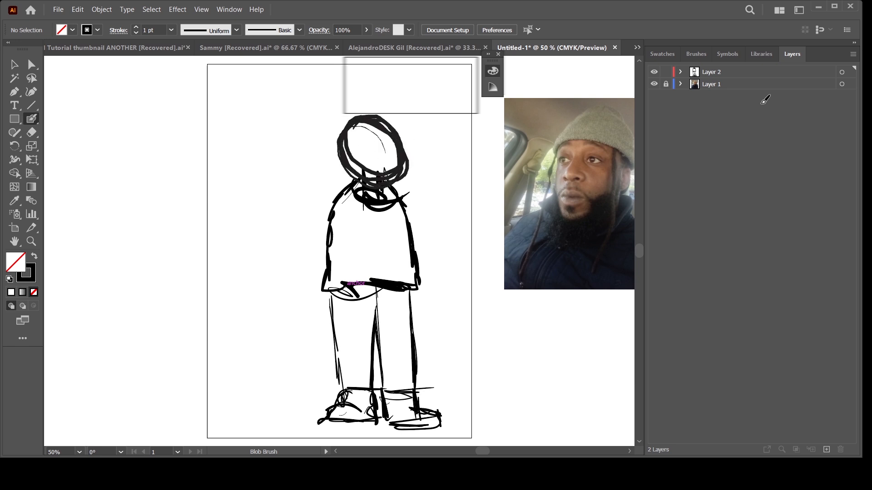
Step: Group all the rough sketch artwork on Layer 2
left_click(681, 71)
left_click(850, 72)
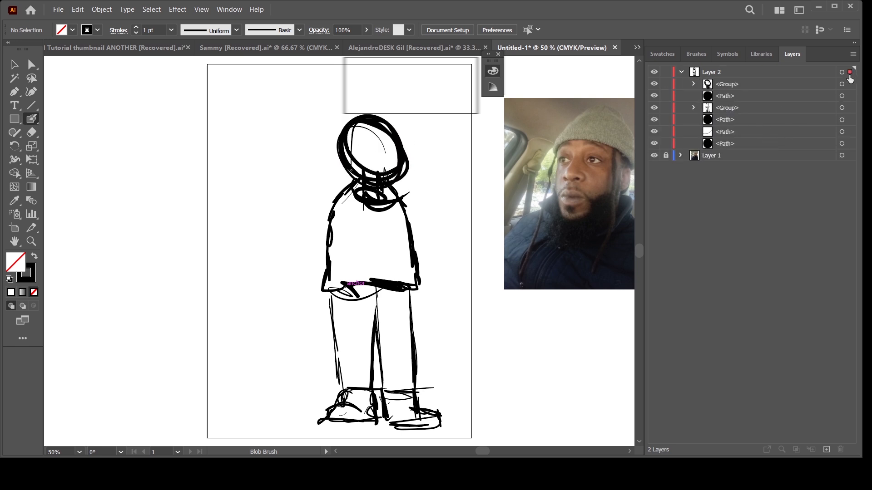
key("ctrl+g")
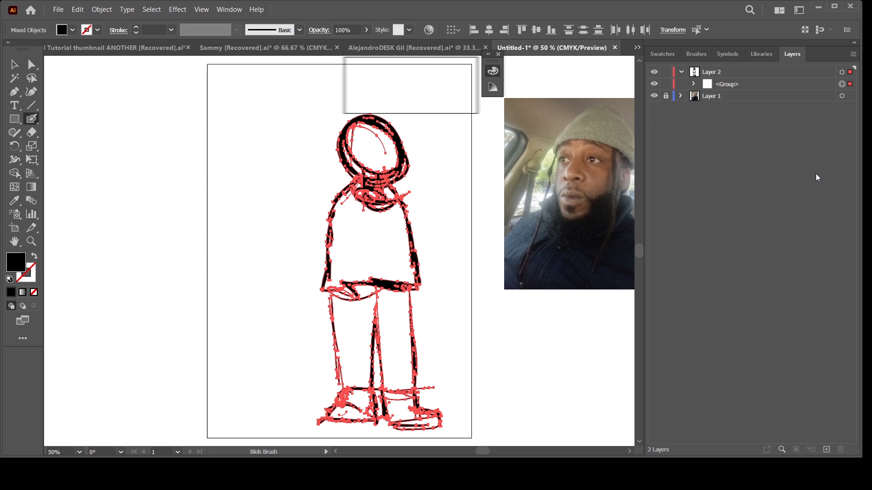
left_click(716, 86)
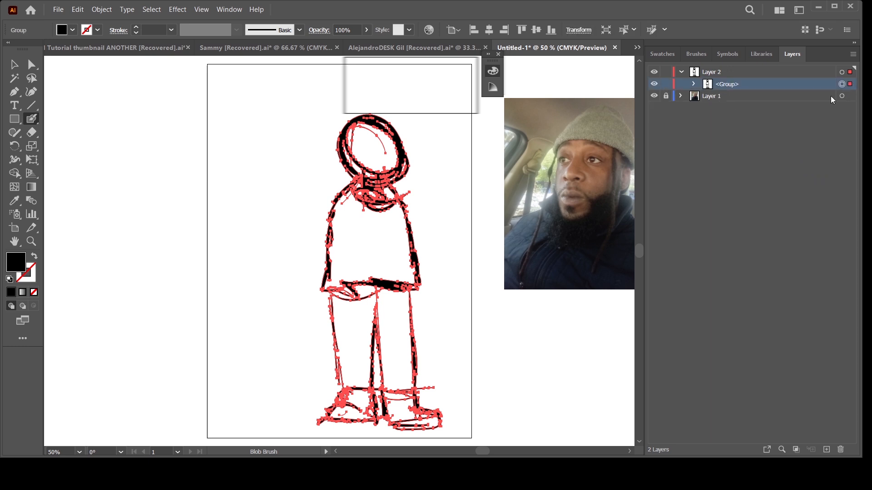
Step: Recolor the grouped rough sketch light pink and lock the group
left_click(405, 93)
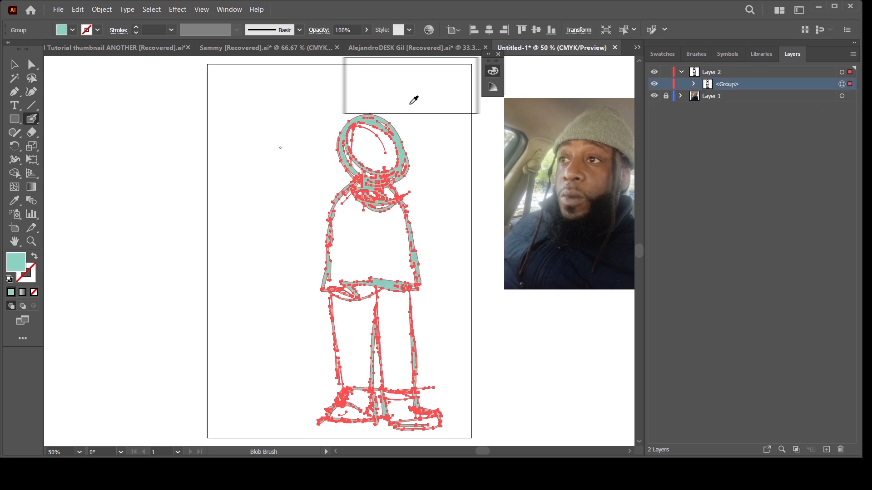
left_click(448, 91)
left_click(666, 85)
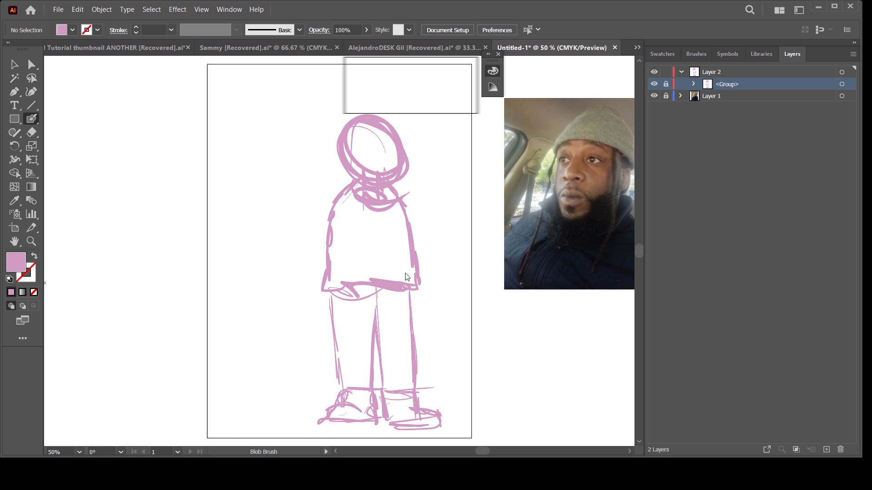
Step: Trace cleaner legs, trouser cuffs and shoes over the pink sketch in dark purple with the Blob Brush
key("Return")
left_click_drag(410, 287, 414, 394)
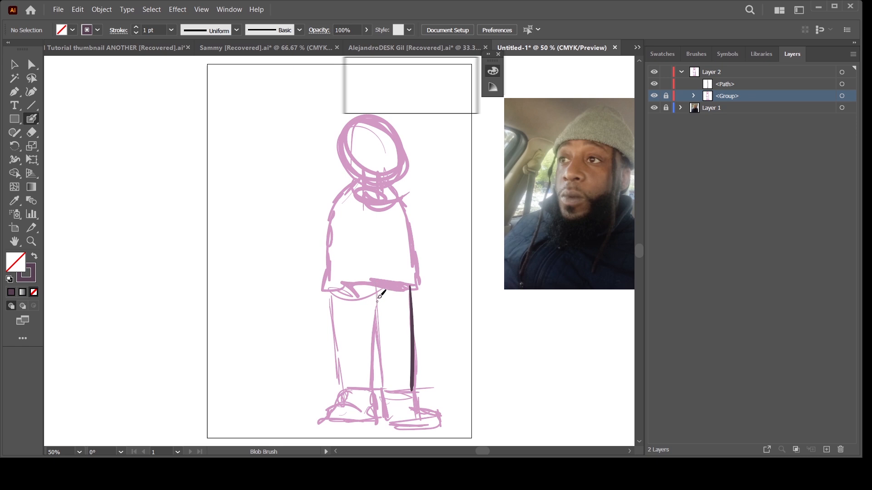
mouse_move(380, 297)
left_mouse_down()
mouse_move(382, 383)
mouse_move(372, 356)
mouse_move(371, 396)
left_mouse_up()
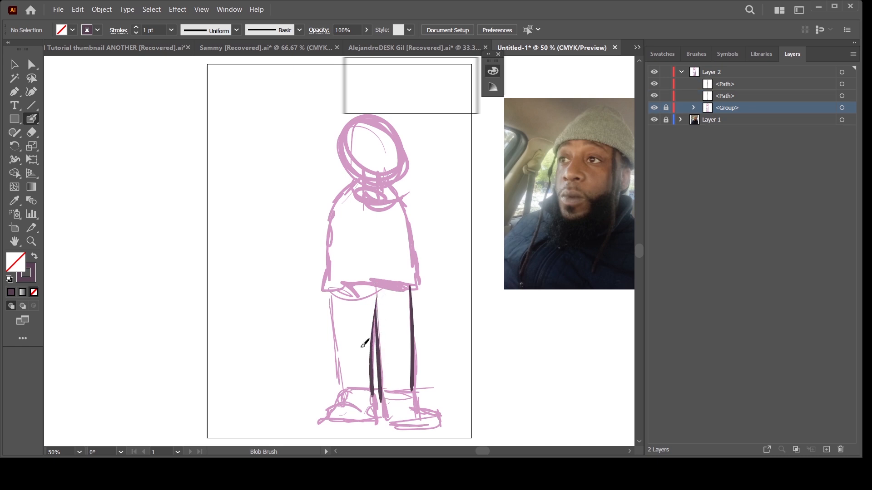
mouse_move(332, 288)
left_mouse_down()
mouse_move(343, 390)
mouse_move(374, 396)
mouse_move(352, 390)
mouse_move(340, 403)
mouse_move(364, 411)
mouse_move(327, 411)
mouse_move(376, 415)
left_mouse_up()
mouse_move(372, 384)
left_mouse_down()
mouse_move(386, 414)
mouse_move(437, 418)
mouse_move(432, 409)
mouse_move(409, 409)
mouse_move(415, 387)
mouse_move(424, 390)
mouse_move(412, 375)
mouse_move(410, 275)
left_mouse_up()
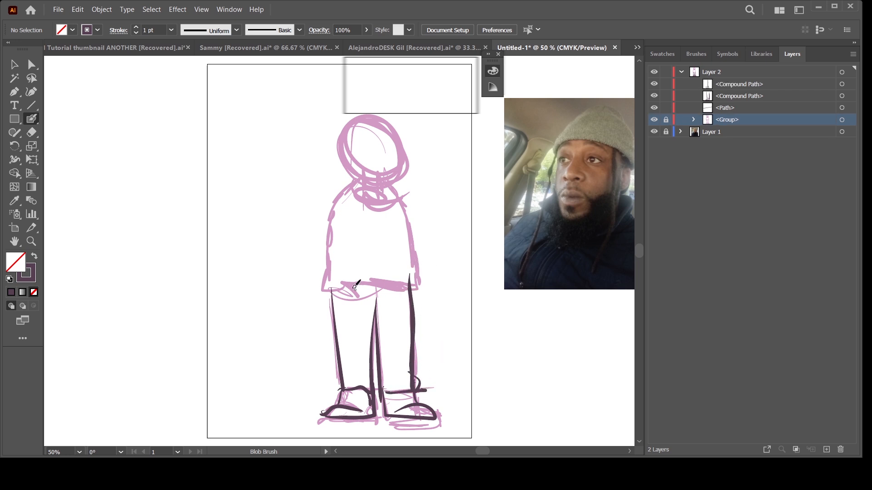
Step: Draw the jacket in dark purple over the sketch, with its hem, sleeves, center opening and collar, plus the neck and a small round head
mouse_move(330, 262)
left_mouse_down()
mouse_move(337, 295)
mouse_move(378, 282)
mouse_move(412, 292)
mouse_move(421, 270)
mouse_move(413, 274)
mouse_move(400, 205)
left_mouse_up()
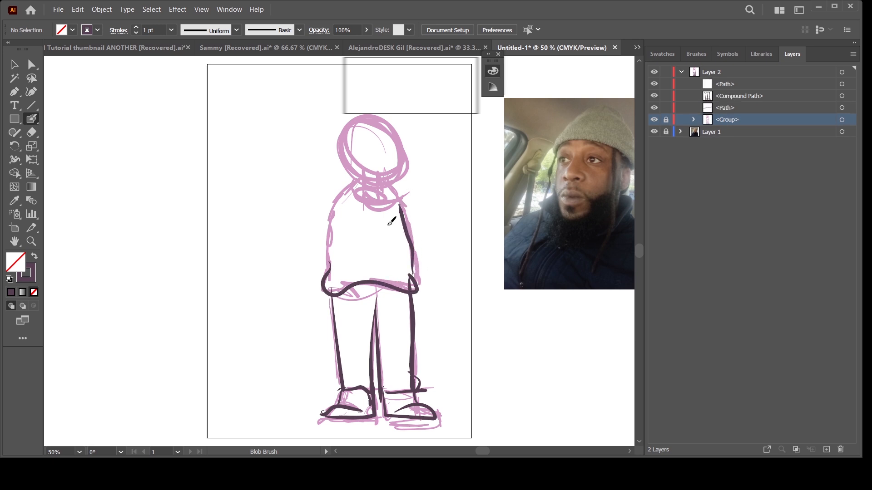
mouse_move(337, 217)
left_mouse_down()
mouse_move(321, 298)
mouse_move(352, 250)
left_mouse_up()
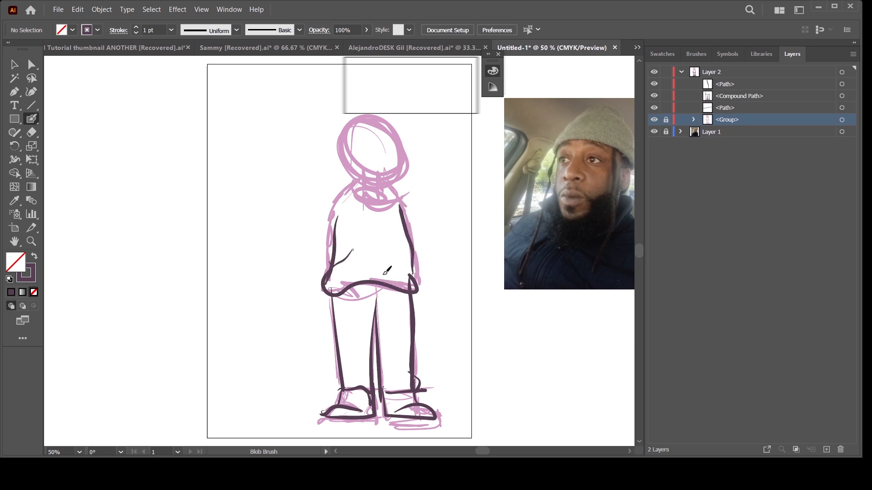
left_click_drag(366, 206, 378, 297)
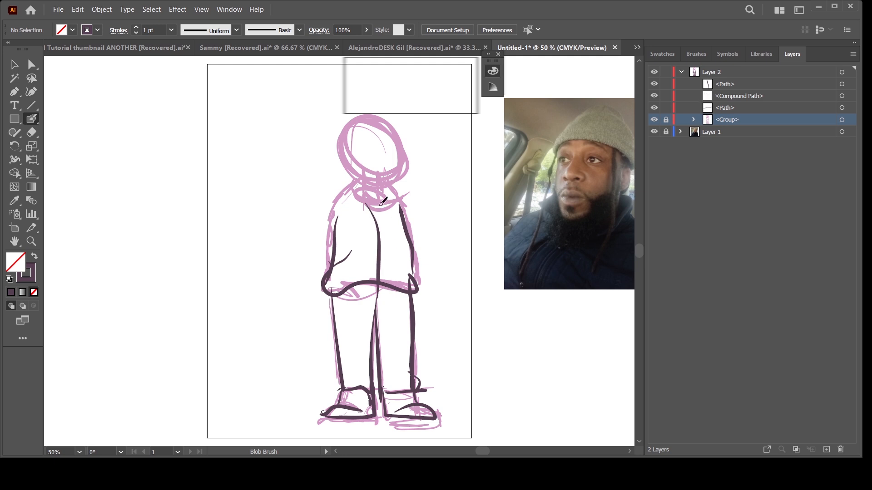
left_click_drag(382, 202, 385, 291)
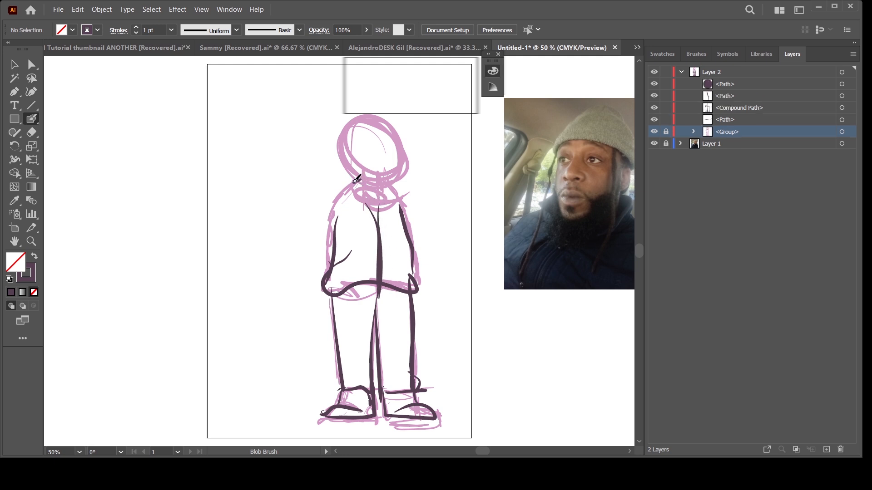
mouse_move(357, 179)
left_mouse_down()
mouse_move(349, 199)
mouse_move(375, 207)
mouse_move(367, 193)
mouse_move(392, 184)
mouse_move(380, 207)
mouse_move(367, 157)
mouse_move(383, 173)
left_mouse_up()
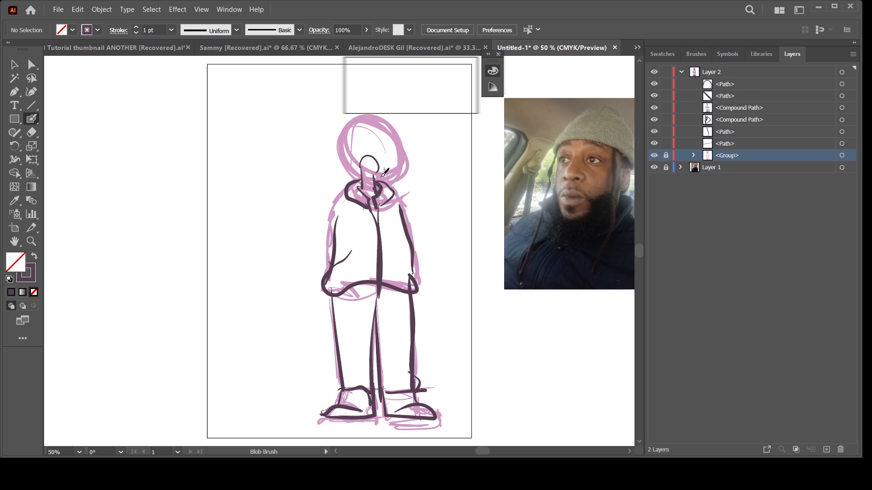
Step: Group the dark purple line work on Layer 2 and lock the new group
left_click(850, 72)
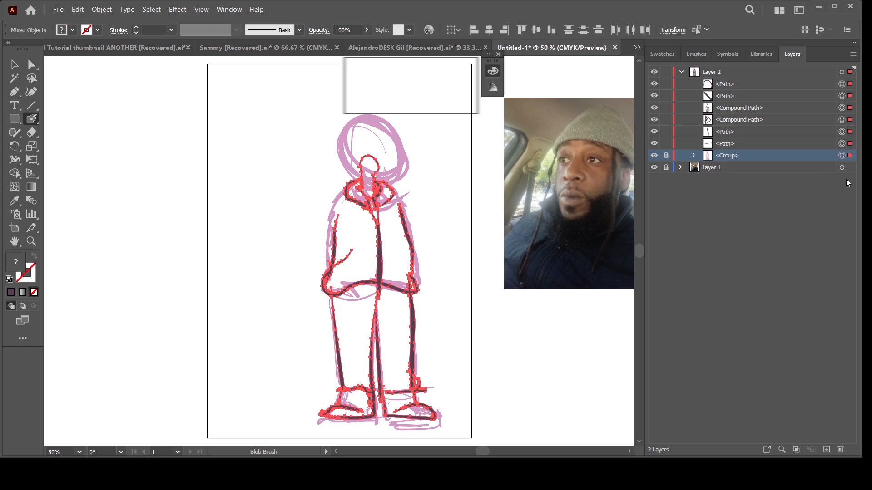
key("ctrl+g")
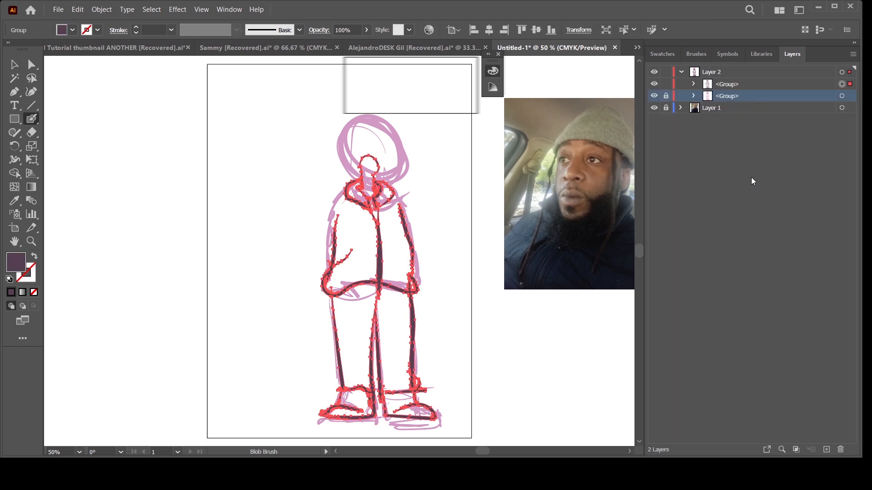
left_click(666, 84)
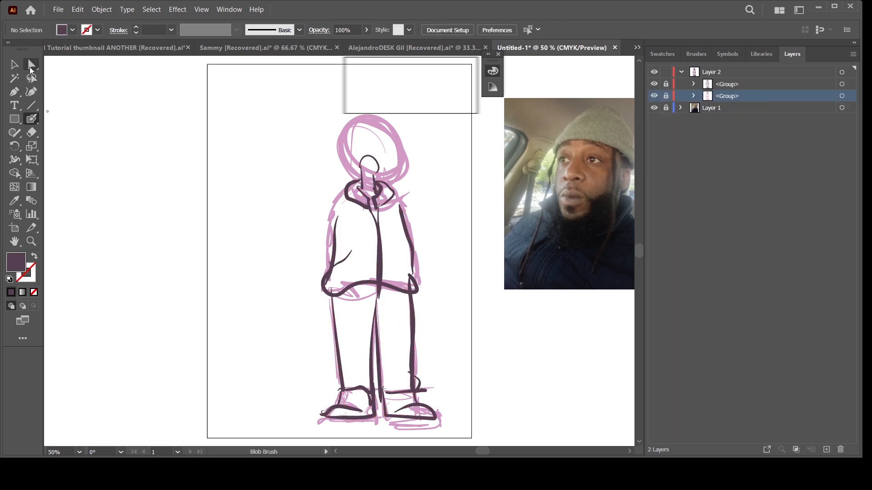
Step: Collapse and hide Layer 2, and add a new empty layer above it
left_click(30, 65)
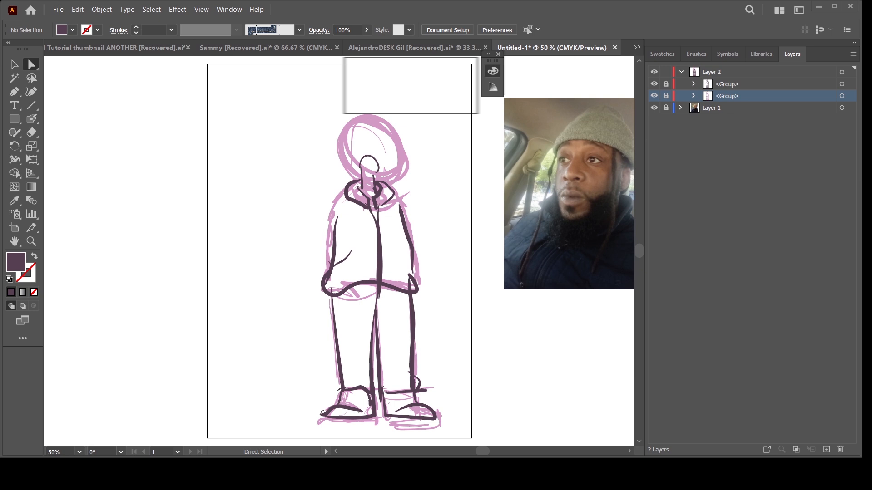
left_click(681, 71)
left_click(654, 72)
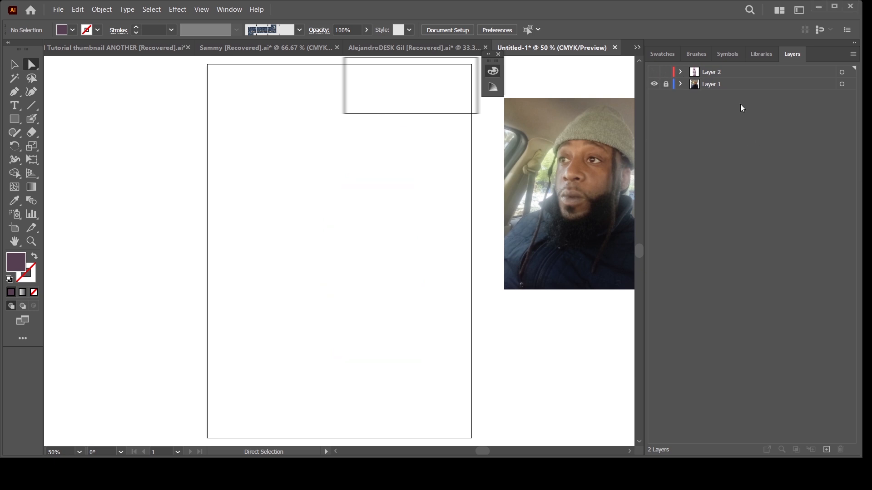
left_click(826, 449)
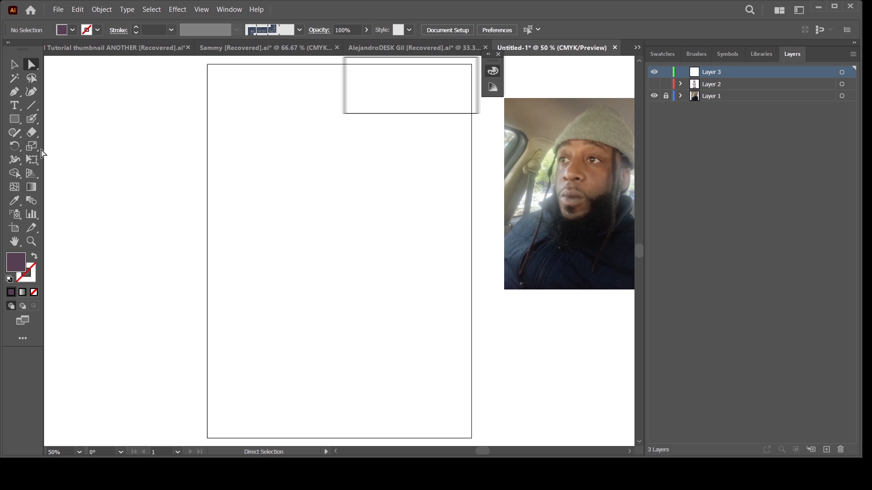
Step: Draw the ear and the curly beard and mustache outline on Layer 3 with a pinkish-red Blob Brush, following the reference photo
left_click(31, 118)
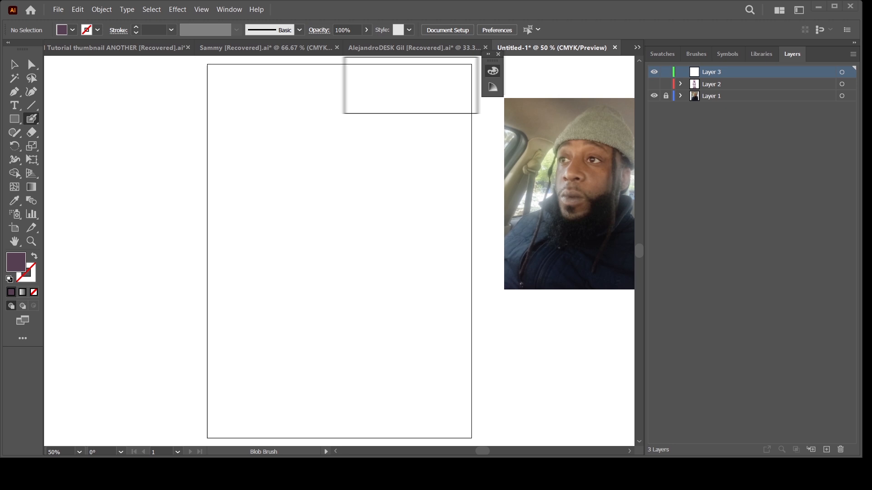
left_click(466, 96)
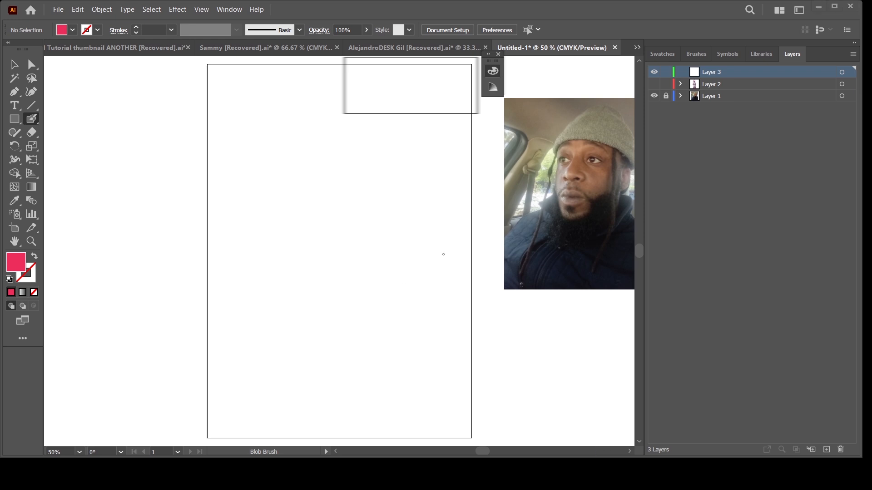
mouse_move(486, 248)
left_mouse_down()
mouse_move(507, 247)
mouse_move(499, 271)
mouse_move(478, 272)
mouse_move(502, 244)
left_mouse_up()
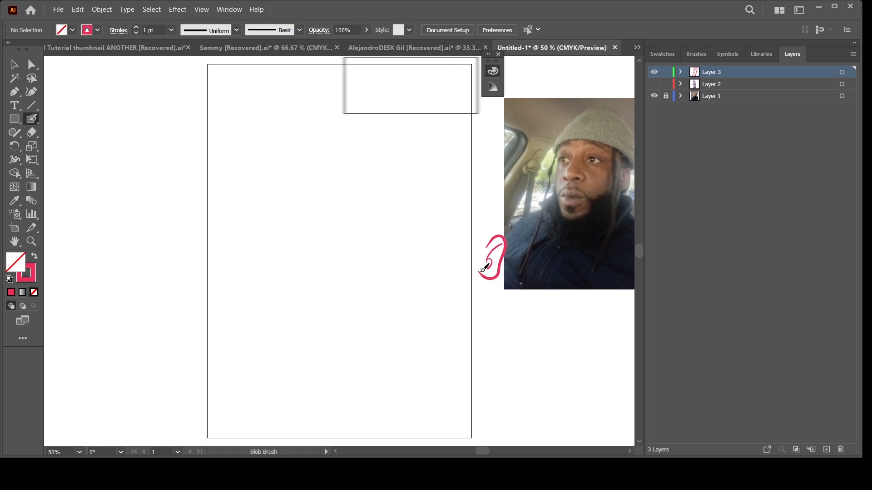
mouse_move(476, 282)
left_mouse_down()
mouse_move(438, 287)
mouse_move(424, 312)
mouse_move(398, 325)
mouse_move(386, 316)
left_mouse_up()
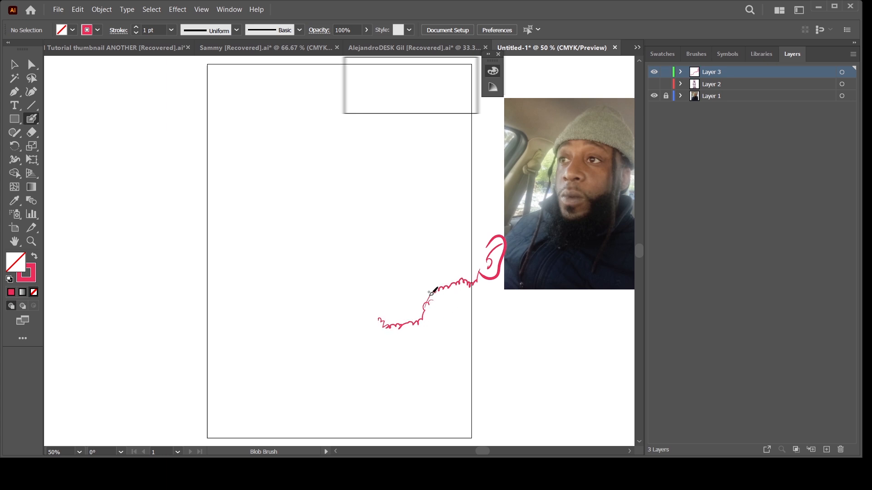
mouse_move(430, 296)
left_mouse_down()
mouse_move(406, 273)
mouse_move(378, 287)
mouse_move(441, 291)
mouse_move(431, 296)
mouse_move(398, 270)
mouse_move(378, 278)
mouse_move(369, 287)
mouse_move(382, 323)
mouse_move(362, 271)
left_mouse_up()
mouse_move(482, 272)
left_mouse_down()
mouse_move(476, 335)
mouse_move(376, 388)
mouse_move(358, 345)
mouse_move(362, 283)
mouse_move(358, 296)
left_mouse_up()
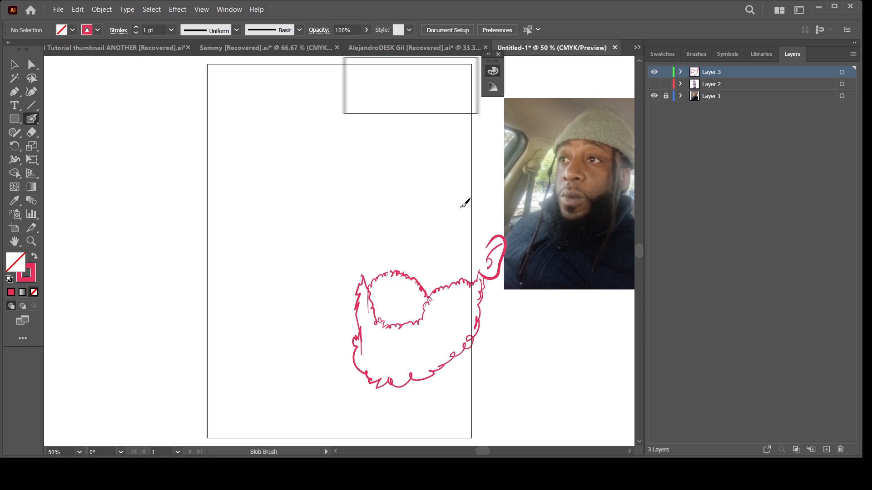
Step: Draw the eyebrows, eyes and nose above the beard, redrawing the bottom of the nose
mouse_move(461, 207)
left_mouse_down()
mouse_move(416, 187)
mouse_move(463, 206)
mouse_move(419, 190)
mouse_move(381, 196)
mouse_move(393, 188)
mouse_move(369, 208)
left_mouse_up()
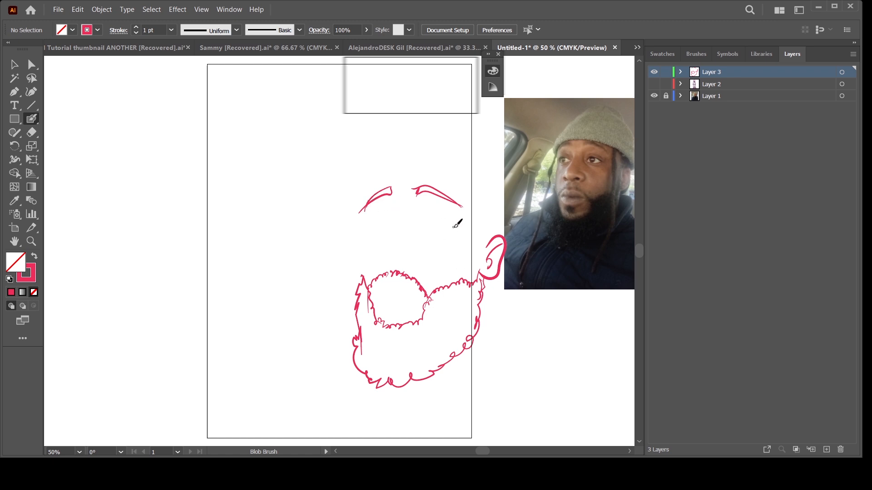
mouse_move(454, 225)
left_mouse_down()
mouse_move(416, 222)
mouse_move(451, 227)
mouse_move(437, 217)
mouse_move(424, 219)
mouse_move(438, 229)
mouse_move(373, 218)
mouse_move(396, 221)
mouse_move(377, 227)
mouse_move(366, 222)
mouse_move(435, 224)
mouse_move(446, 215)
mouse_move(417, 219)
mouse_move(432, 208)
mouse_move(450, 216)
mouse_move(429, 214)
mouse_move(415, 225)
mouse_move(423, 204)
mouse_move(377, 253)
mouse_move(419, 250)
mouse_move(373, 257)
left_mouse_up()
key("ctrl+z")
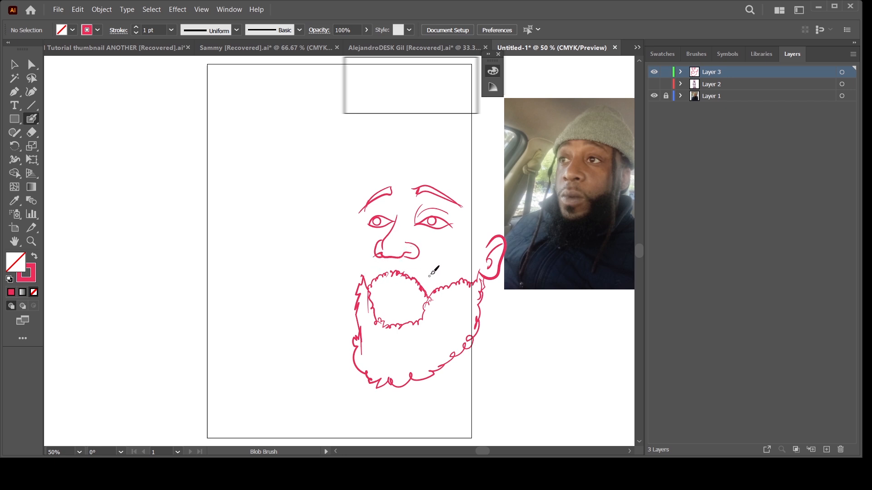
key("ctrl+z")
left_click_drag(401, 257, 375, 254)
Step: Add the cheek and under-eye creases and outline the head from the side of the face across the forehead to the ear
mouse_move(471, 249)
left_mouse_down()
mouse_move(452, 271)
mouse_move(444, 260)
left_mouse_up()
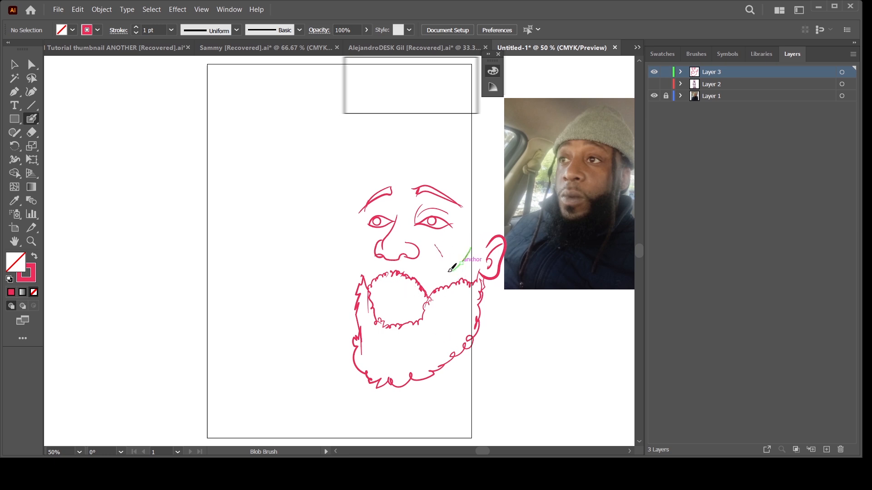
mouse_move(422, 230)
left_mouse_down()
mouse_move(459, 235)
mouse_move(371, 235)
left_mouse_up()
mouse_move(391, 188)
left_mouse_down()
mouse_move(368, 211)
mouse_move(366, 287)
left_mouse_up()
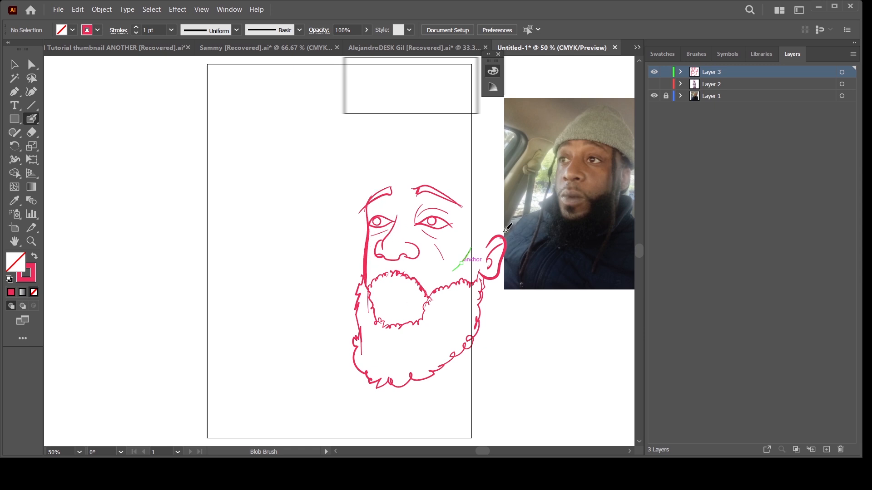
mouse_move(485, 207)
left_mouse_down()
mouse_move(501, 225)
mouse_move(494, 223)
mouse_move(503, 246)
mouse_move(511, 225)
mouse_move(507, 235)
mouse_move(481, 202)
mouse_move(419, 183)
mouse_move(366, 205)
left_mouse_up()
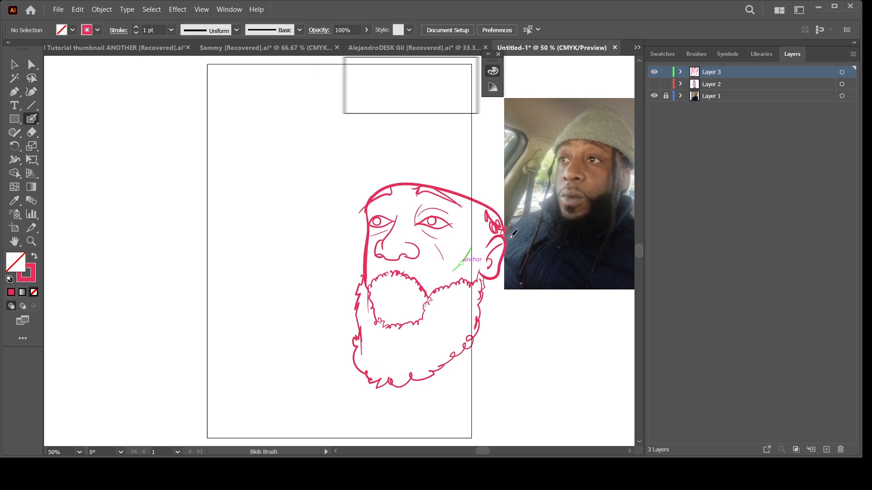
Step: Draw the beanie above the forehead with its folded brim, tall rounded crown and a crease line near the tip
mouse_move(510, 236)
left_mouse_down()
mouse_move(514, 211)
mouse_move(489, 179)
mouse_move(415, 159)
mouse_move(374, 177)
mouse_move(362, 210)
left_mouse_up()
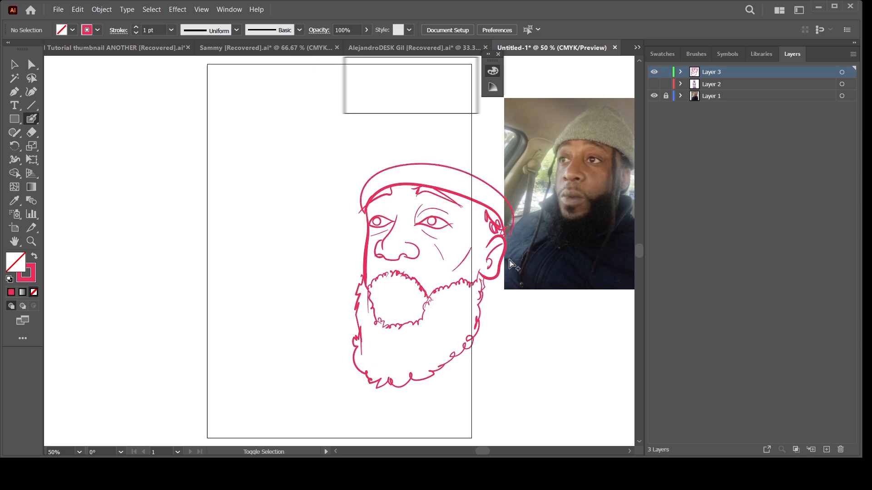
left_click_drag(510, 260, 508, 261)
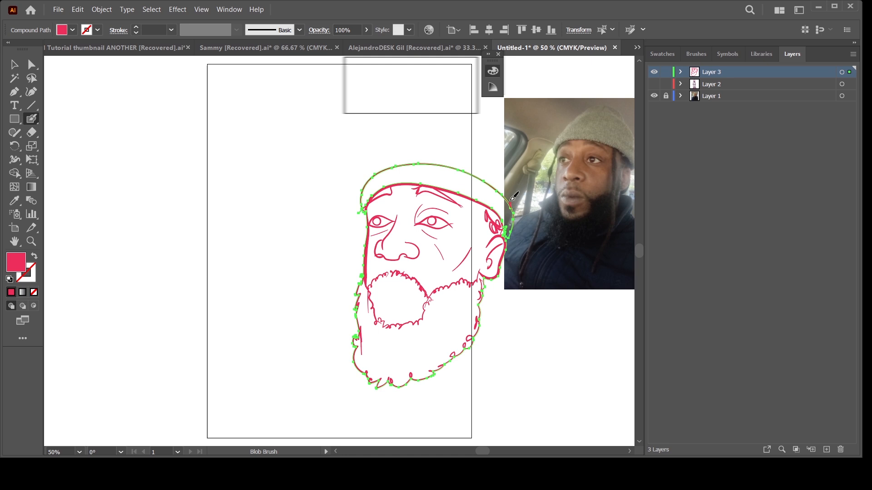
mouse_move(512, 198)
left_mouse_down()
mouse_move(482, 136)
mouse_move(447, 122)
mouse_move(363, 173)
left_mouse_up()
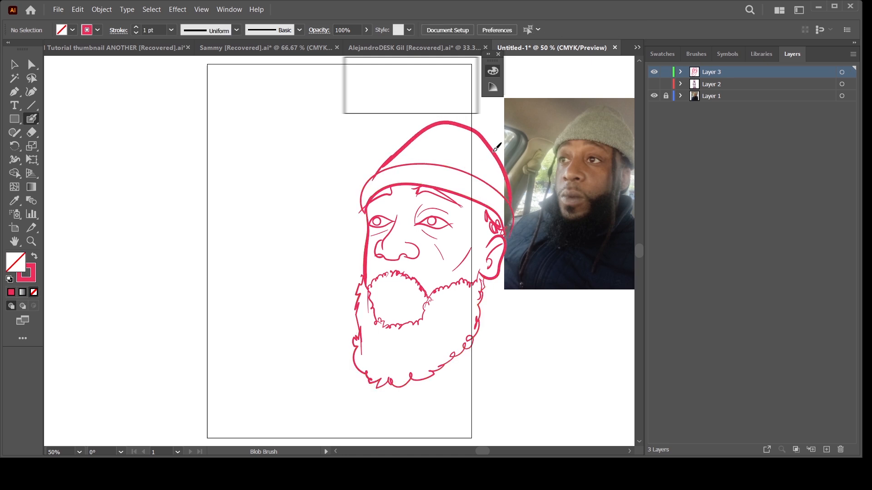
left_click_drag(446, 137, 474, 131)
Step: Draw the lips inside the beard opening, the curly chin hair below them, and a braid hanging in front of the ear
mouse_move(421, 291)
left_mouse_down()
mouse_move(442, 287)
mouse_move(369, 295)
left_mouse_up()
mouse_move(422, 291)
left_mouse_down()
mouse_move(382, 276)
mouse_move(372, 290)
mouse_move(419, 299)
mouse_move(422, 292)
mouse_move(400, 304)
mouse_move(363, 299)
mouse_move(402, 323)
left_mouse_up()
mouse_move(476, 205)
left_mouse_down()
mouse_move(476, 194)
mouse_move(471, 302)
left_mouse_up()
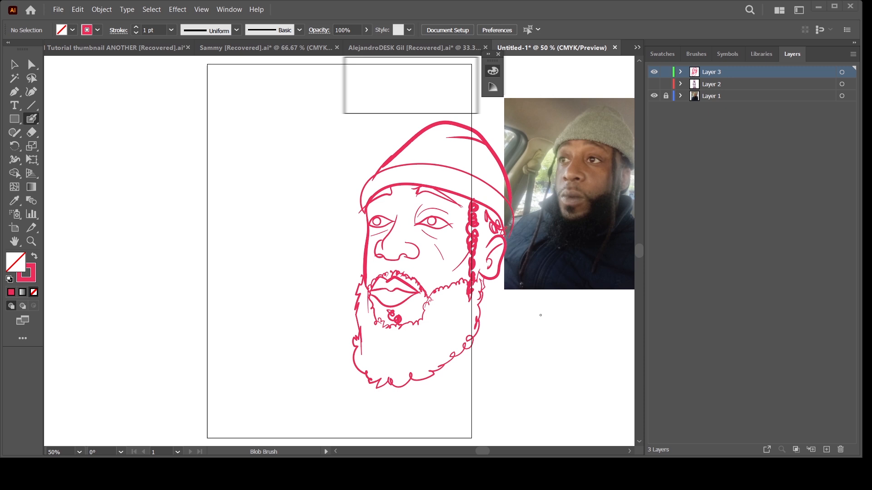
Step: Select all the head artwork on Layer 3 and group it
key("v")
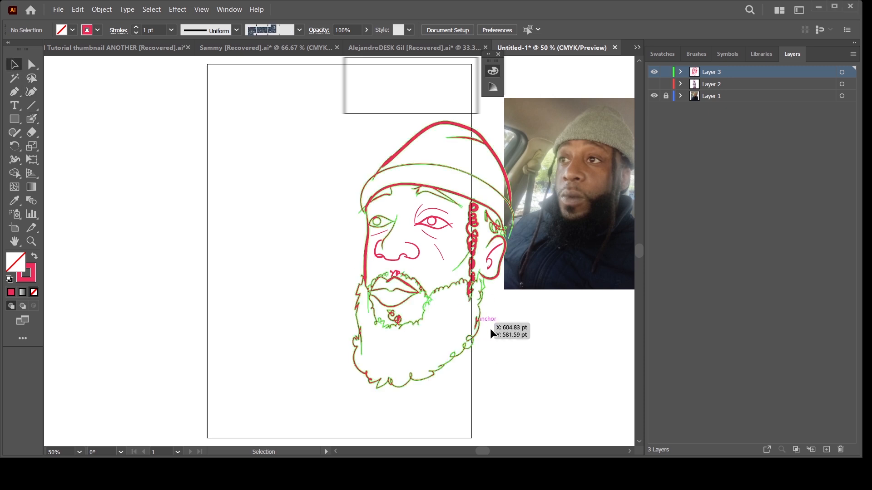
left_click(681, 73)
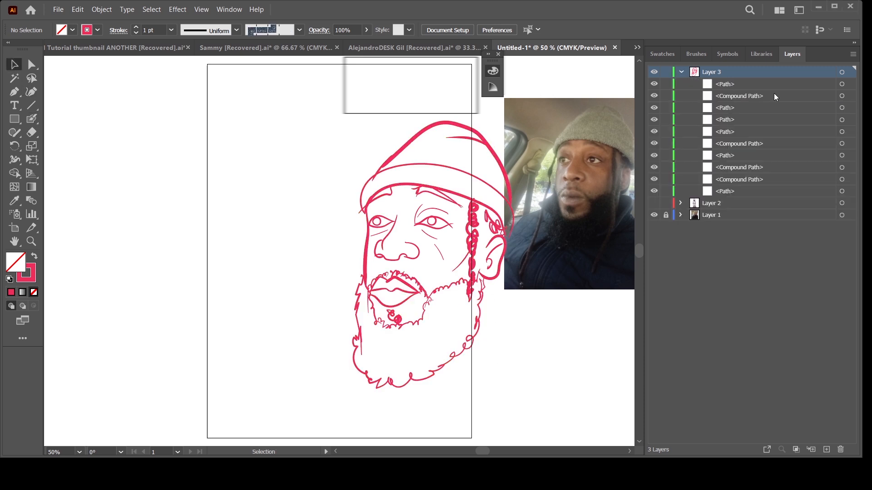
left_click(842, 71)
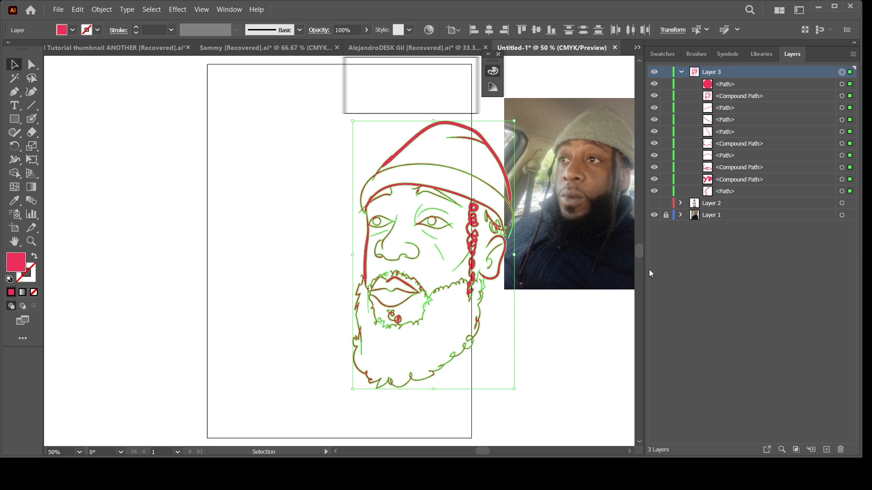
key("a")
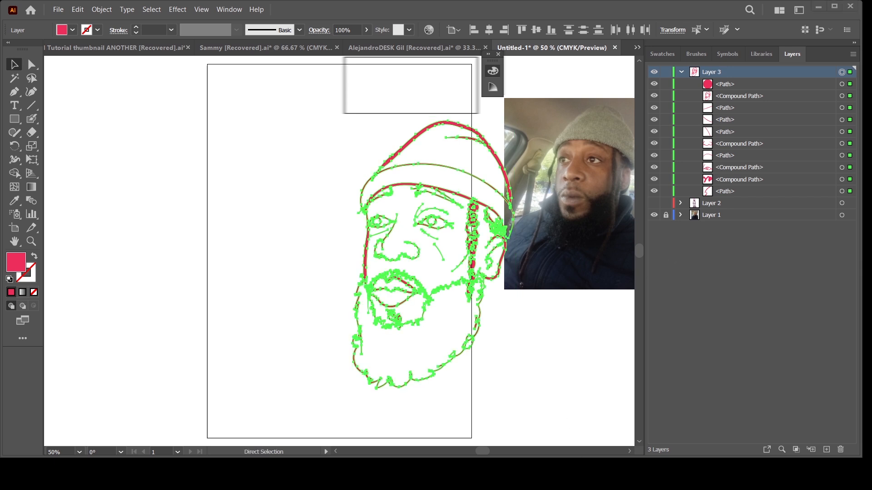
key("v")
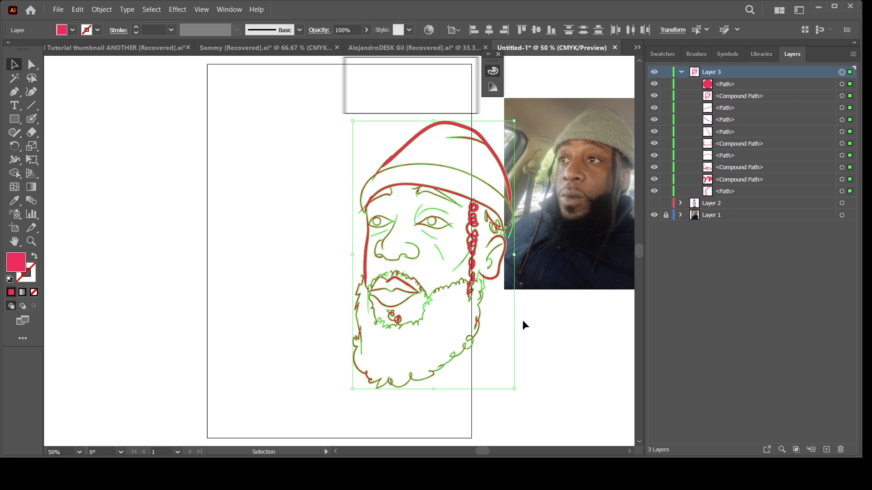
key("g")
key("ctrl+g")
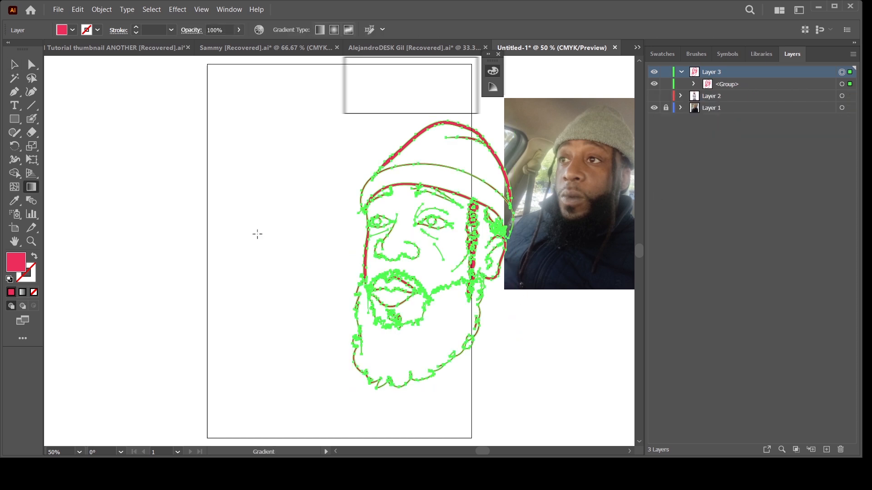
Step: Move the grouped head onto the artboard and show Layer 2 with the full-body sketch
left_click(14, 64)
left_click_drag(474, 228, 549, 162)
left_click(654, 106)
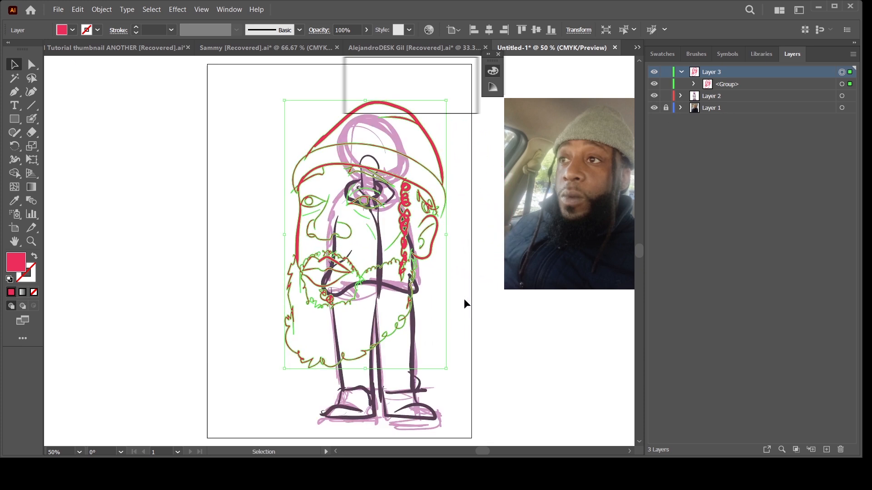
key("ctrl")
key("ctrl")
key("ctrl")
key("ctrl")
left_click_drag(459, 334, 438, 327)
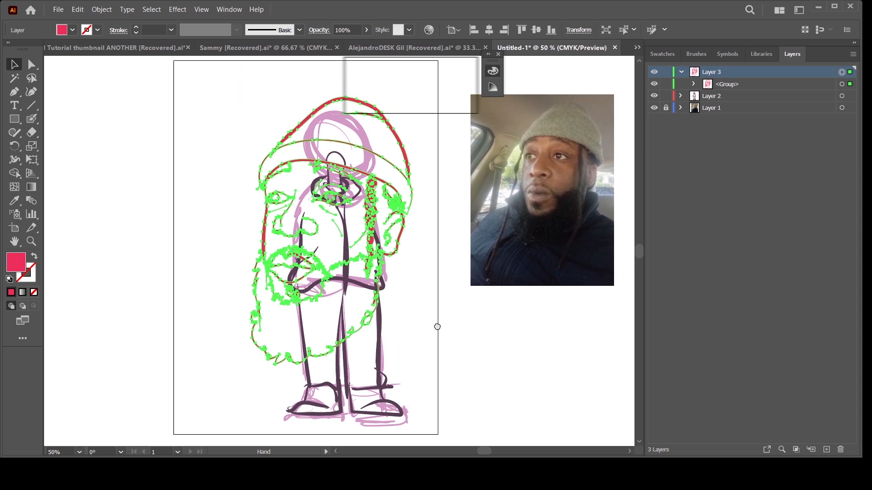
left_click(840, 84)
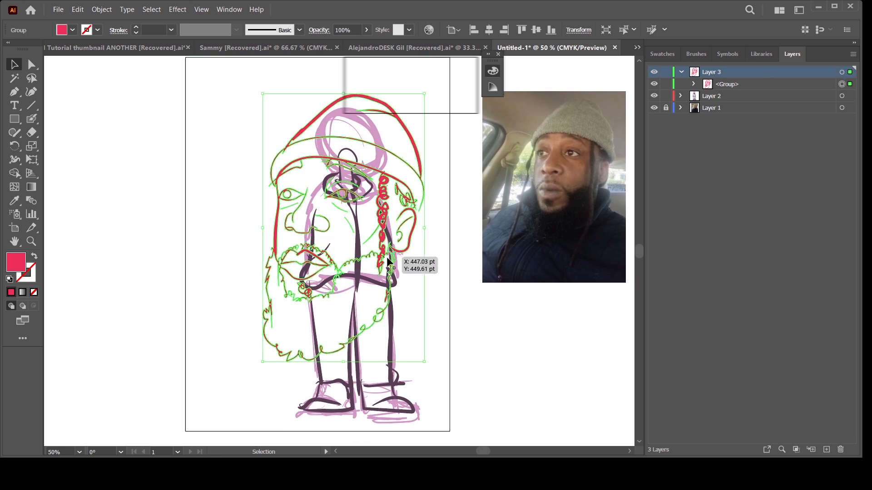
left_click(523, 346)
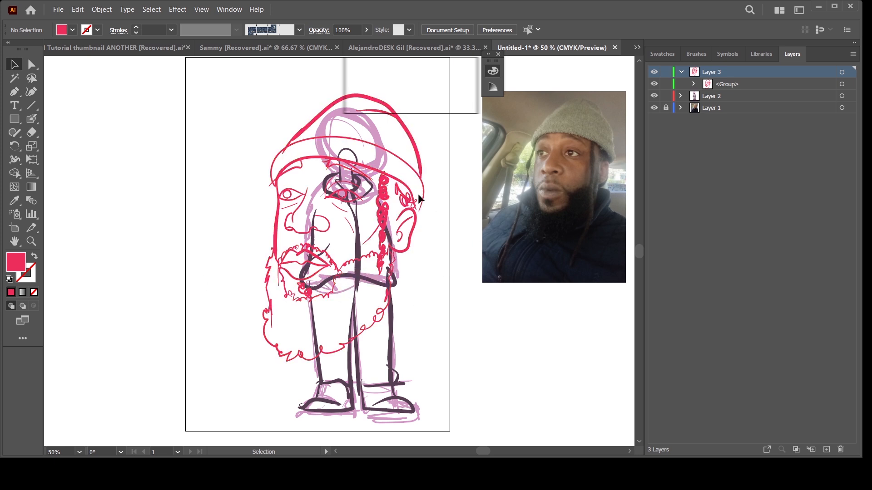
Step: Scale the head group down proportionally to about half its size and place it over the body sketch's head
left_click(842, 84)
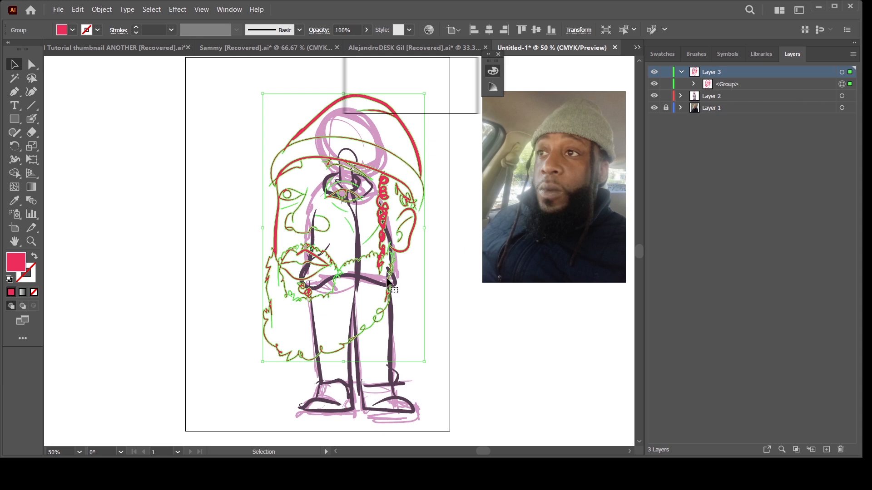
left_click_drag(424, 228, 376, 235)
left_click_drag(369, 235, 372, 135)
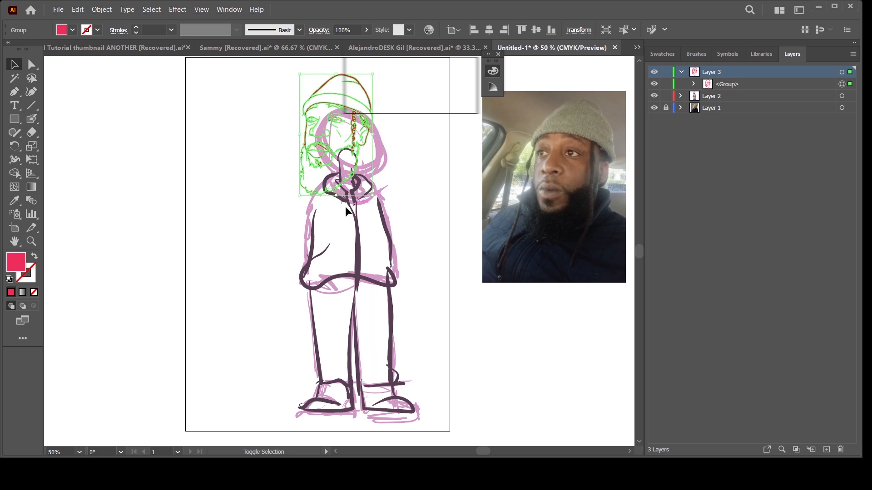
left_click_drag(358, 168, 362, 179)
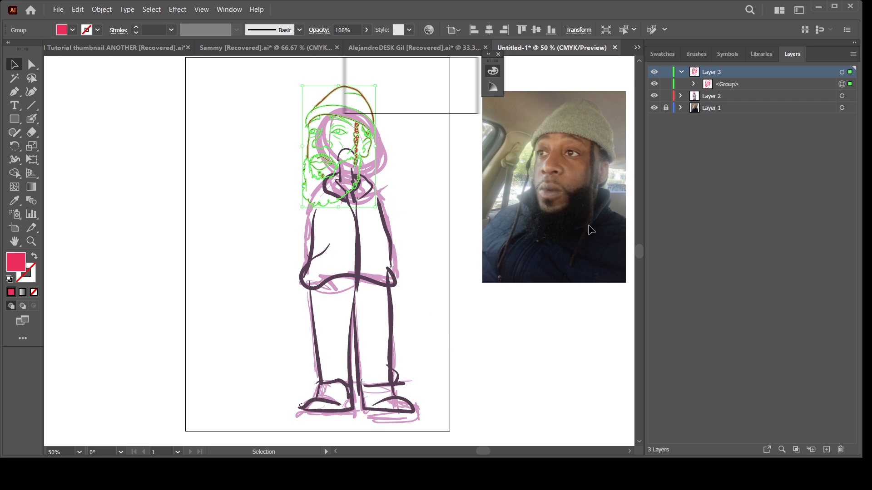
Step: Flip the body sketch groups on Layer 2 horizontally and shift them sideways so the body lines up under the head
left_click(681, 96)
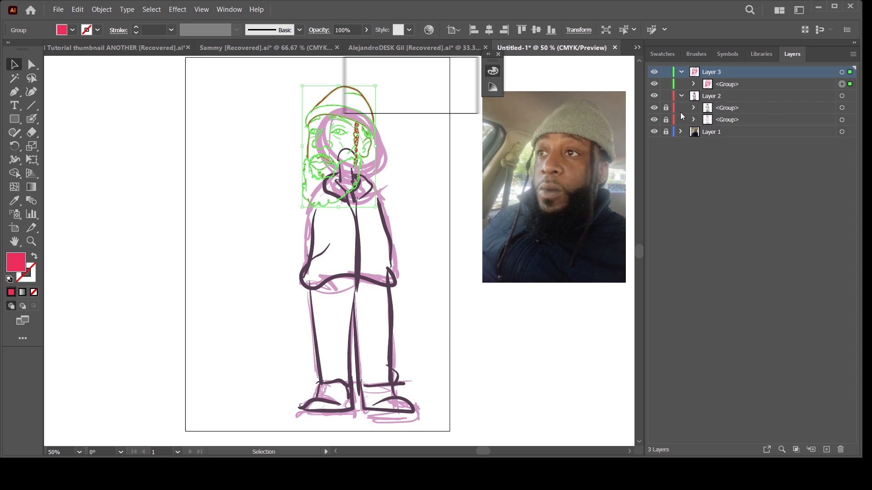
left_click(850, 97)
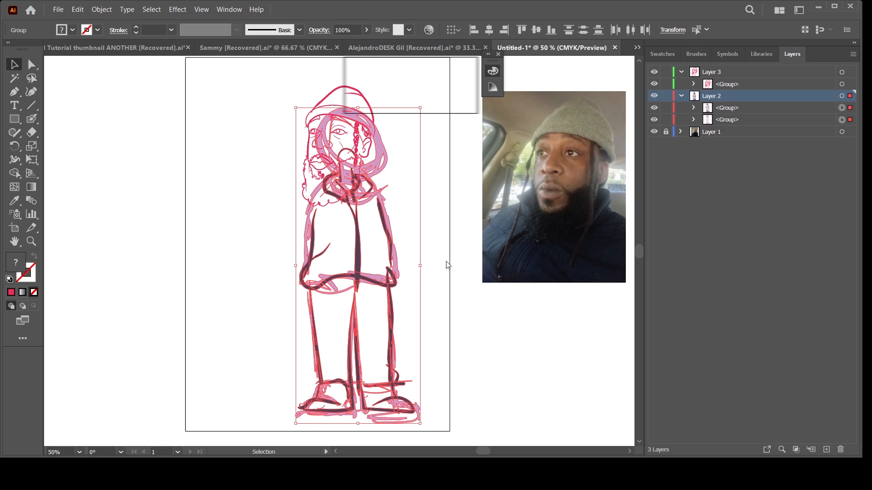
left_click(558, 281)
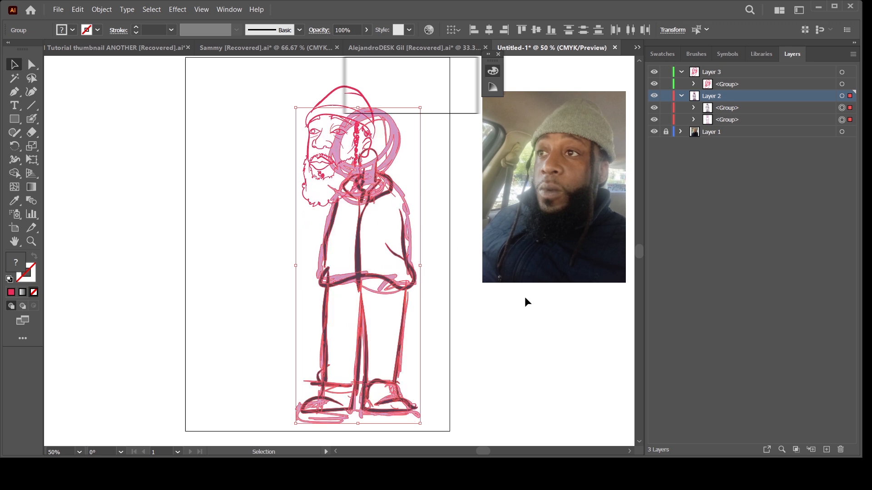
left_click_drag(402, 284, 386, 285)
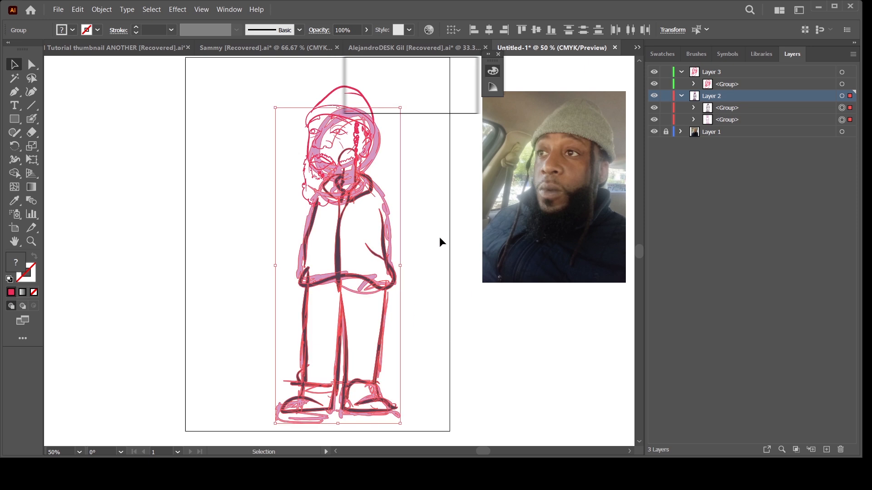
key("space")
left_click_drag(478, 368, 459, 355)
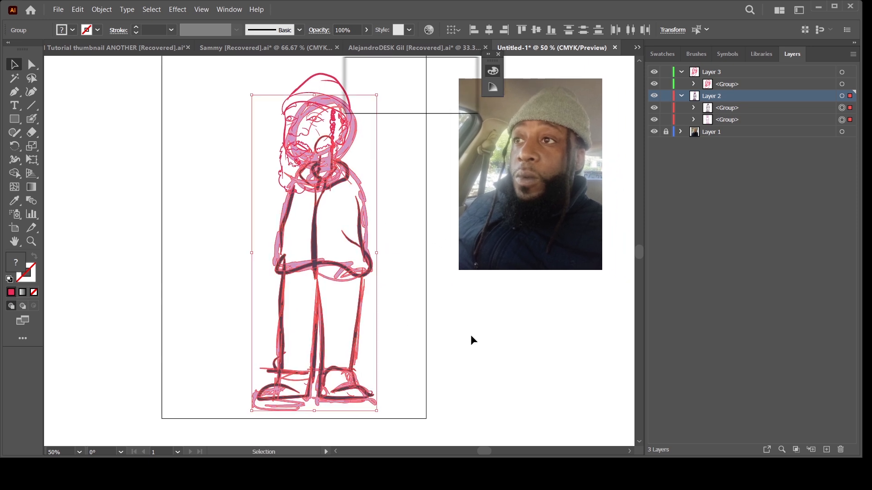
left_click(471, 340)
Step: Collapse and lock Layer 3 and Layer 2, and add a new empty layer above them
left_click(681, 96)
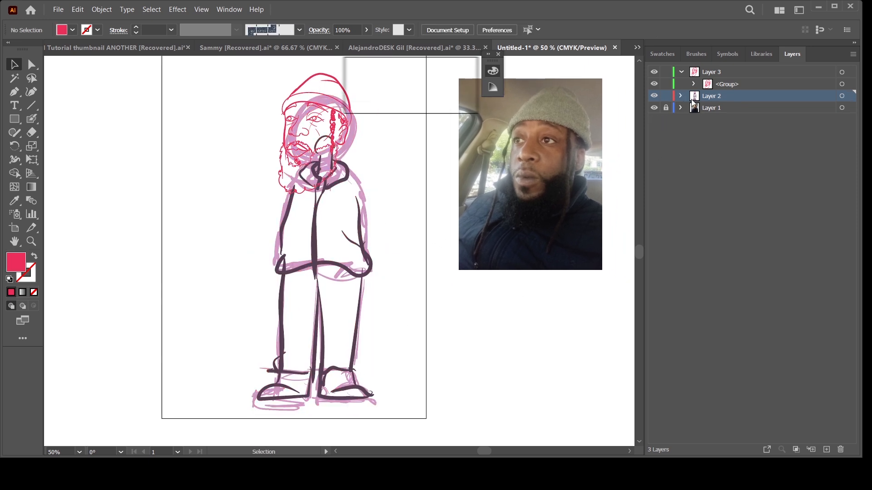
left_click(682, 72)
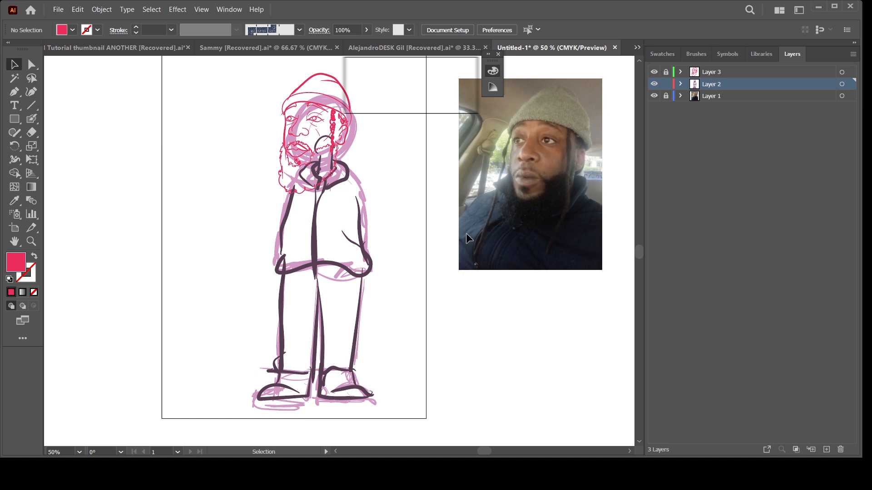
left_click_drag(421, 306, 411, 318)
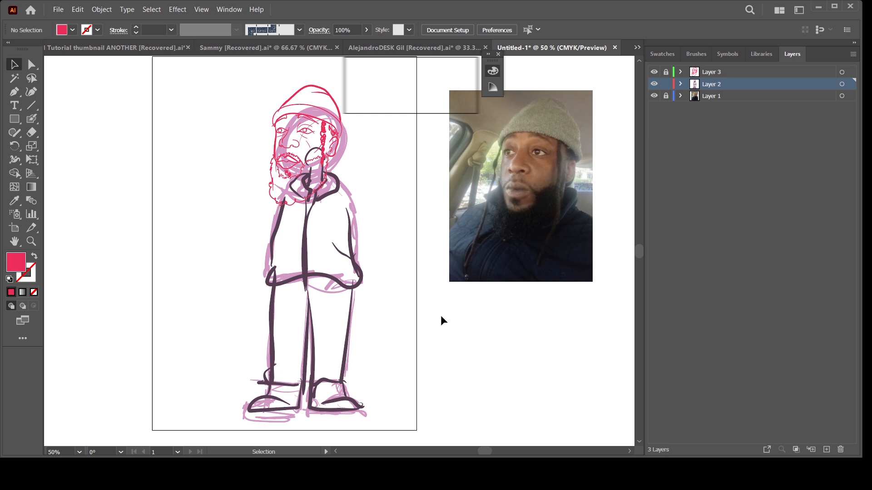
left_click(716, 76)
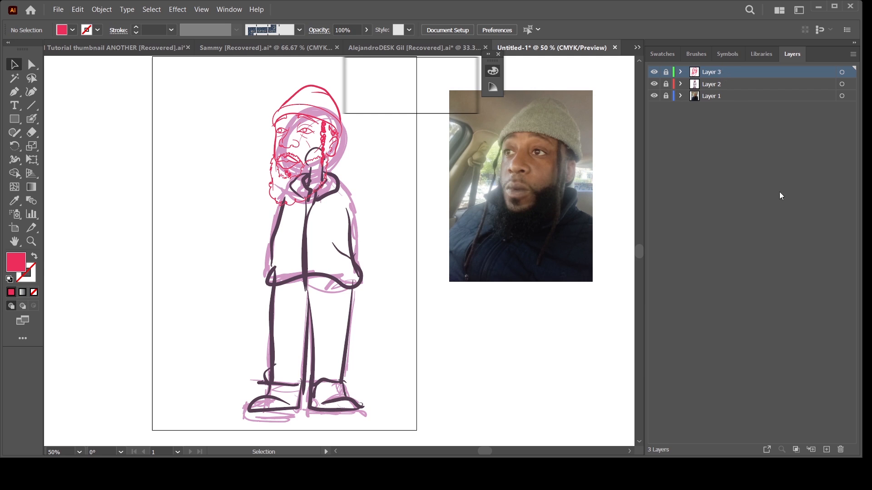
left_click(826, 449)
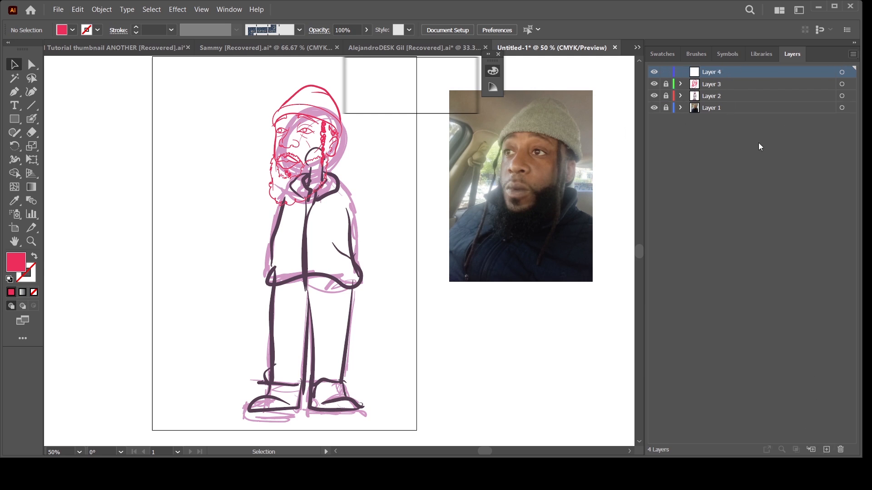
Step: Isolate Layer 4 and set up the Blob Brush with a dark blue color for inking the collar area
left_click(775, 145)
key("ctrl+equal")
key("ctrl+equal")
key("ctrl+equal")
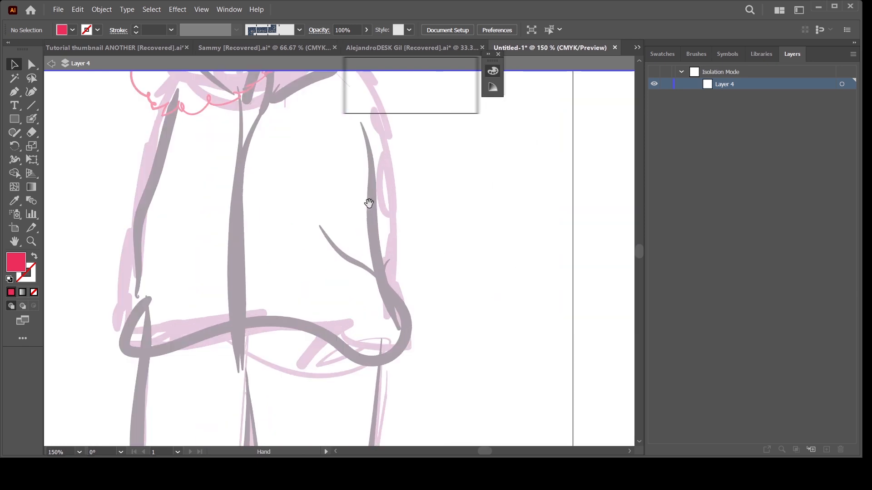
left_click_drag(366, 199, 402, 350)
left_click(32, 119)
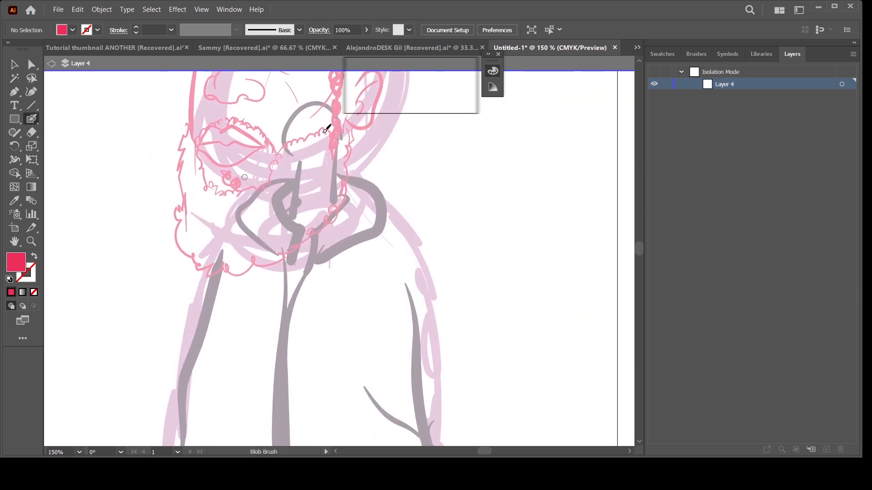
left_click(381, 95)
key("ctrl+equal")
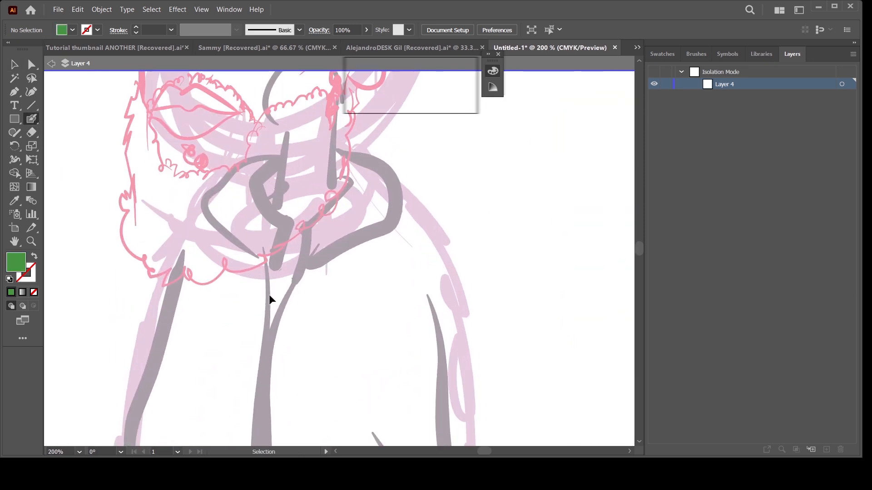
left_click(426, 99)
left_click_drag(422, 103, 421, 101)
key("ctrl+equal")
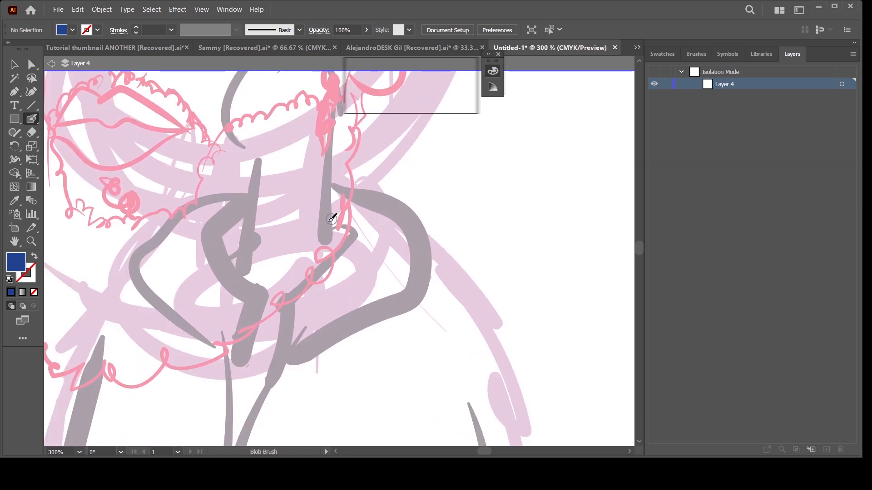
Step: Trace both sides of the jacket collar and the neck lines in dark blue over the faded sketch
mouse_move(329, 221)
left_mouse_down()
mouse_move(359, 222)
mouse_move(296, 280)
mouse_move(278, 329)
left_mouse_up()
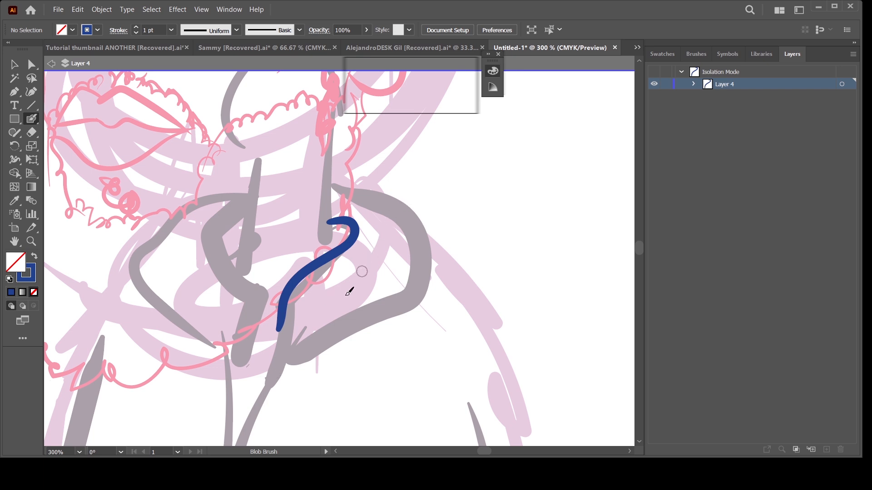
mouse_move(293, 359)
left_mouse_down()
mouse_move(337, 331)
mouse_move(406, 306)
mouse_move(424, 287)
mouse_move(416, 215)
mouse_move(334, 192)
left_mouse_up()
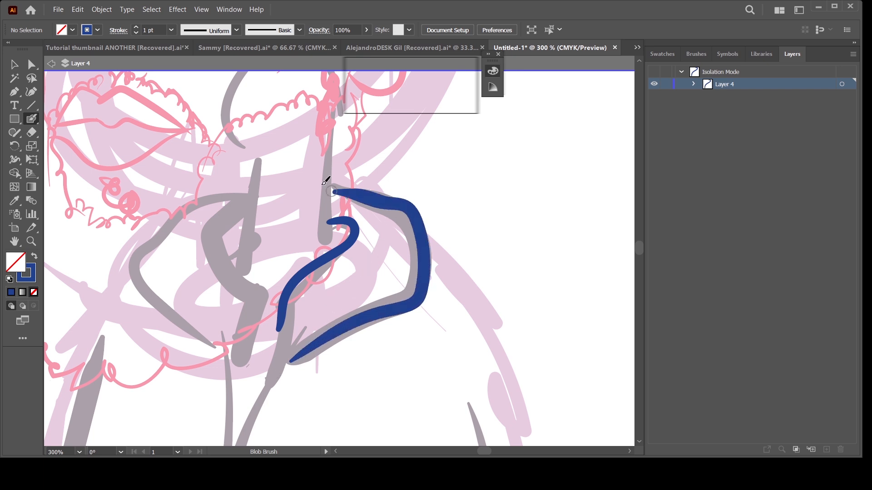
mouse_move(257, 196)
left_mouse_down()
mouse_move(189, 195)
mouse_move(133, 253)
mouse_move(225, 347)
mouse_move(264, 297)
mouse_move(222, 224)
mouse_move(253, 201)
left_mouse_up()
left_click_drag(326, 269, 328, 358)
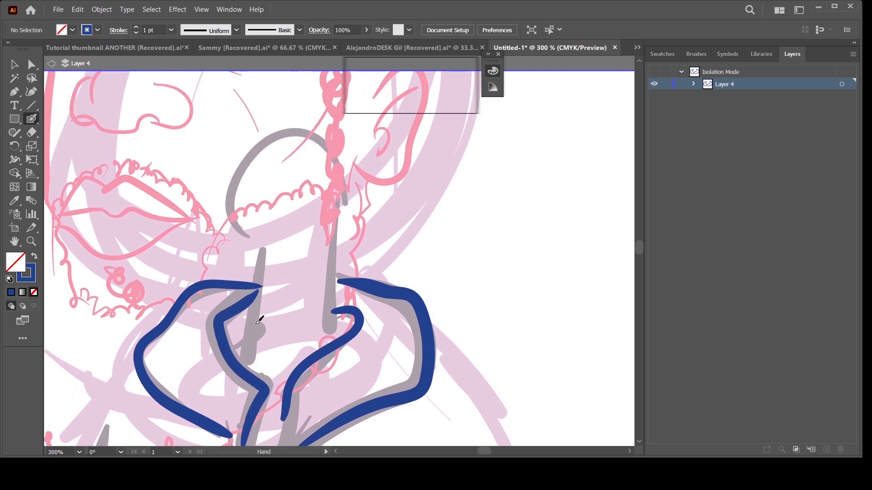
mouse_move(247, 353)
left_mouse_down()
mouse_move(257, 150)
mouse_move(296, 119)
mouse_move(338, 145)
mouse_move(335, 326)
left_mouse_up()
left_click_drag(391, 441, 438, 212)
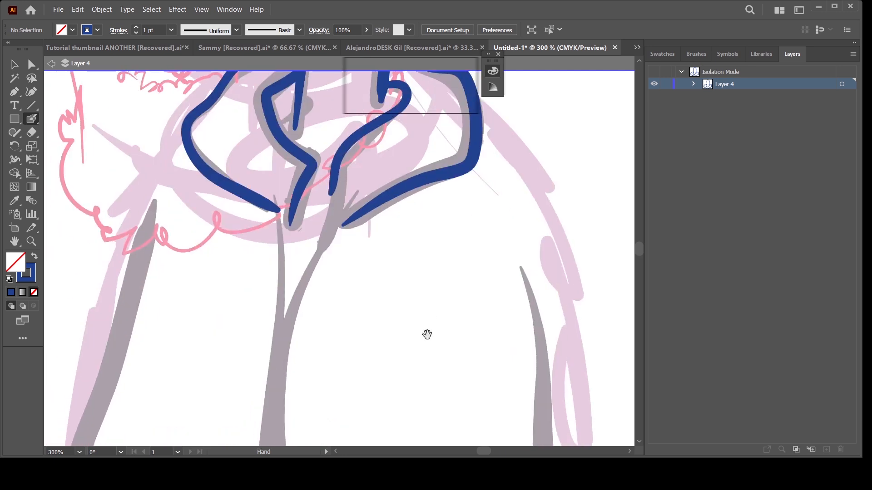
Step: Trace the jacket's front opening in dark blue from the collar to the hem, and add a parallel line beside it
left_click_drag(428, 334, 435, 216)
key("ctrl+minus")
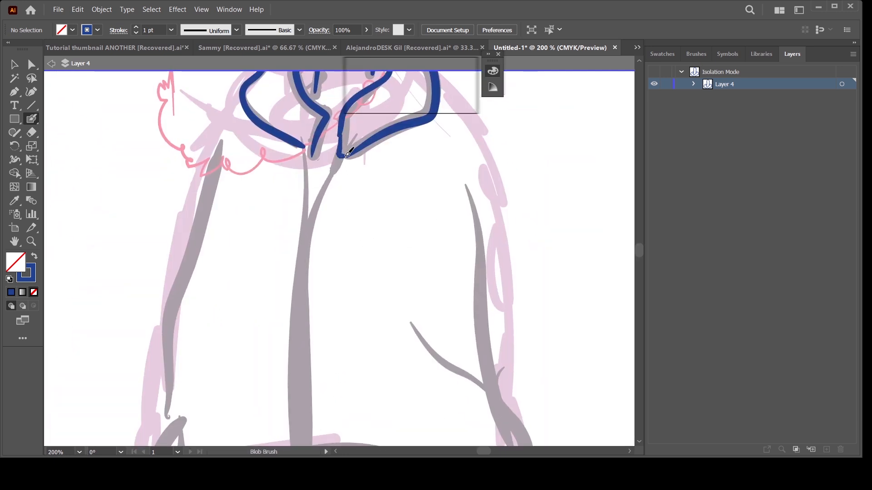
mouse_move(334, 170)
left_mouse_down()
mouse_move(312, 219)
mouse_move(300, 411)
left_mouse_up()
key("ctrl+minus")
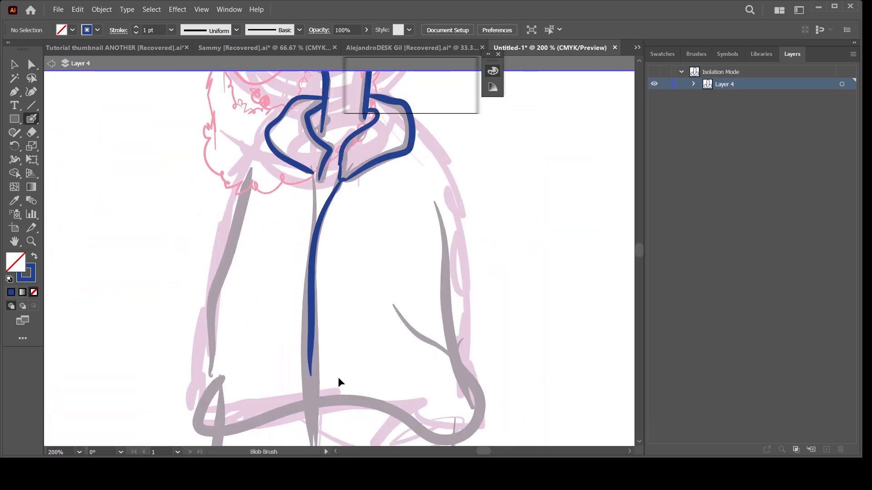
left_click_drag(341, 383, 389, 306)
left_click_drag(304, 203, 300, 325)
left_click_drag(325, 272, 318, 343)
left_click_drag(302, 165, 296, 272)
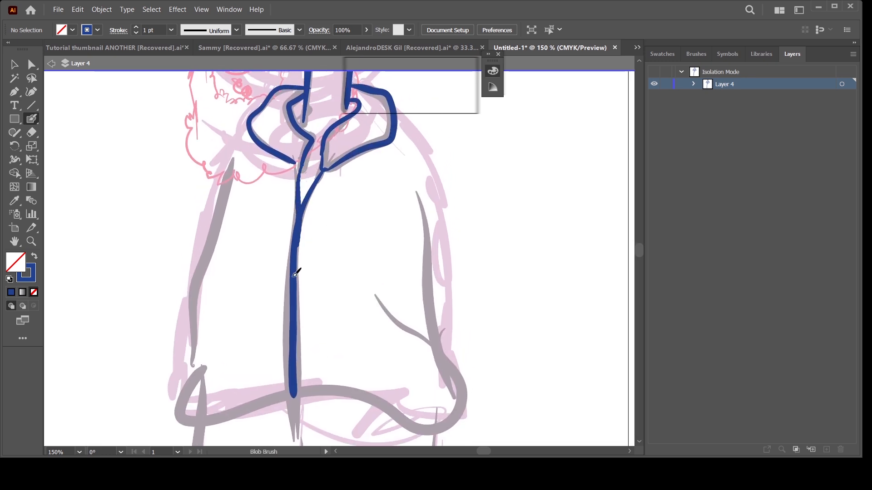
mouse_move(336, 172)
left_mouse_down()
mouse_move(311, 258)
mouse_move(313, 399)
left_mouse_up()
Step: Draw slanted pocket openings on both sides of the jacket front in dark blue
left_click_drag(465, 315, 456, 389)
key("ctrl+minus")
left_click_drag(423, 341, 416, 325)
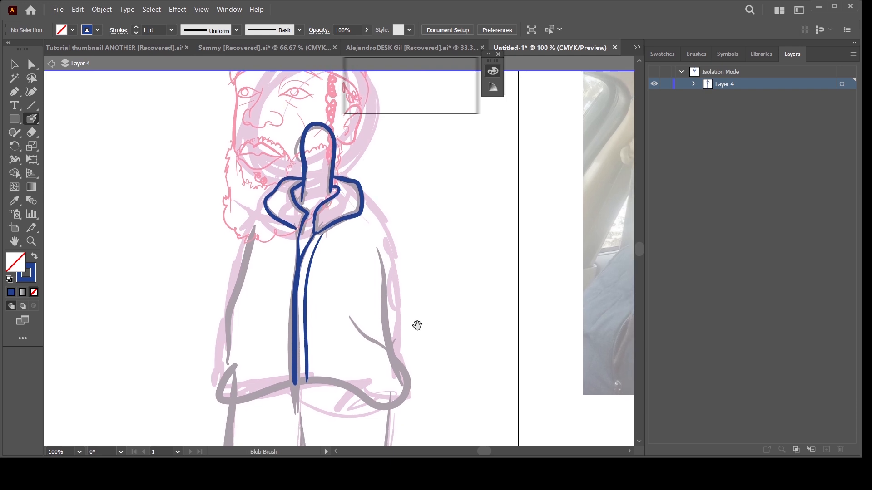
key("ctrl+equal")
left_click_drag(423, 374, 413, 273)
mouse_move(346, 248)
left_mouse_down()
mouse_move(403, 305)
mouse_move(393, 321)
mouse_move(369, 305)
mouse_move(343, 243)
left_mouse_up()
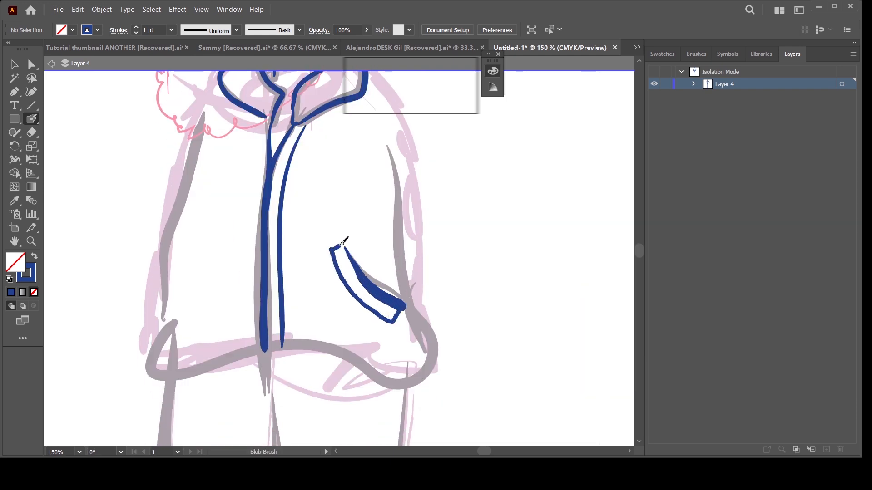
mouse_move(164, 298)
left_mouse_down()
mouse_move(196, 258)
mouse_move(162, 323)
left_mouse_up()
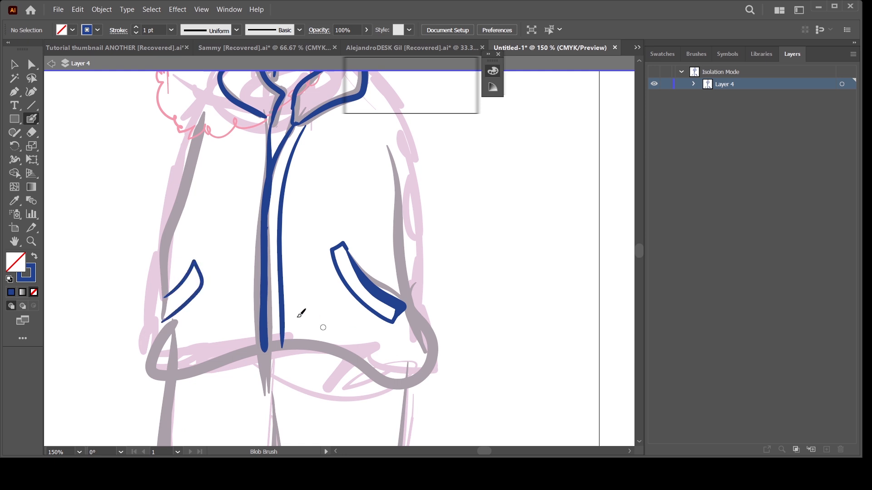
Step: Trace both outer sides of the jacket and its wavy bottom hem over the gray sketch, redoing unsatisfactory strokes
mouse_move(222, 134)
left_mouse_down()
mouse_move(225, 160)
mouse_move(178, 252)
mouse_move(175, 284)
left_mouse_up()
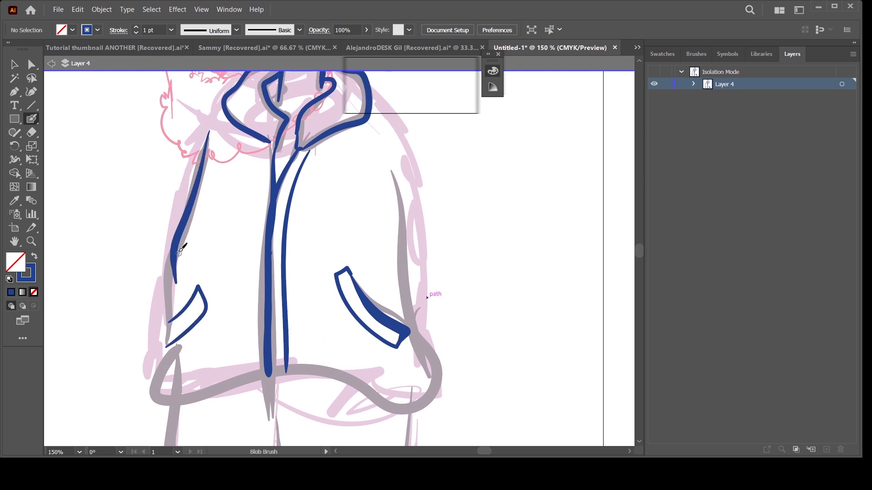
mouse_move(179, 253)
left_mouse_down()
mouse_move(158, 401)
mouse_move(254, 376)
mouse_move(391, 393)
mouse_move(422, 348)
left_mouse_up()
key("ctrl+z")
mouse_move(176, 323)
left_mouse_down()
mouse_move(163, 353)
mouse_move(171, 372)
mouse_move(289, 343)
mouse_move(322, 343)
mouse_move(396, 376)
mouse_move(425, 373)
mouse_move(441, 351)
mouse_move(432, 320)
mouse_move(420, 357)
left_mouse_up()
key("ctrl+z")
left_click_drag(407, 390, 380, 200)
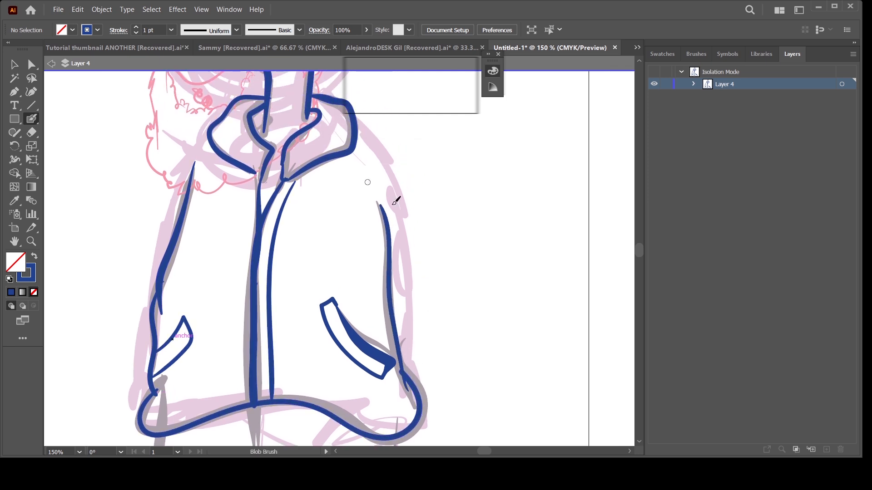
Step: Group all the jacket paths in Layer 4 and lock the group
key("ctrl+minus")
key("ctrl+minus")
key("ctrl+minus")
key("ctrl+plus")
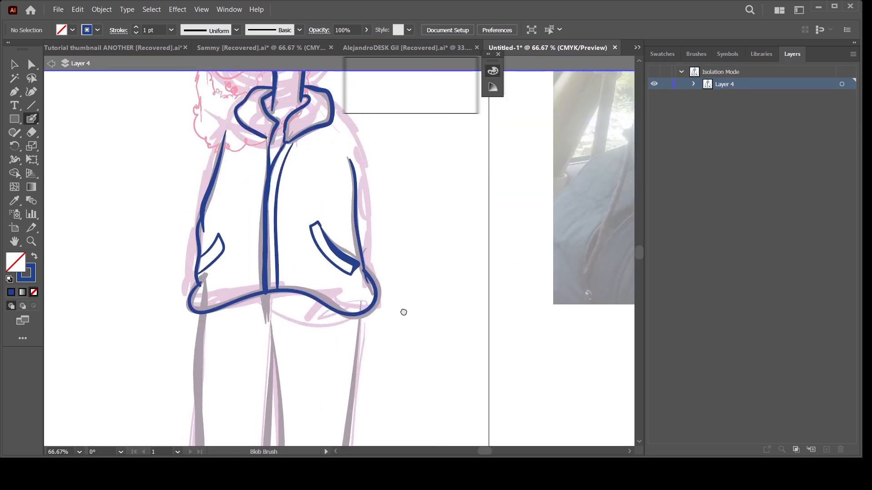
left_click_drag(388, 237, 400, 324)
left_click(694, 84)
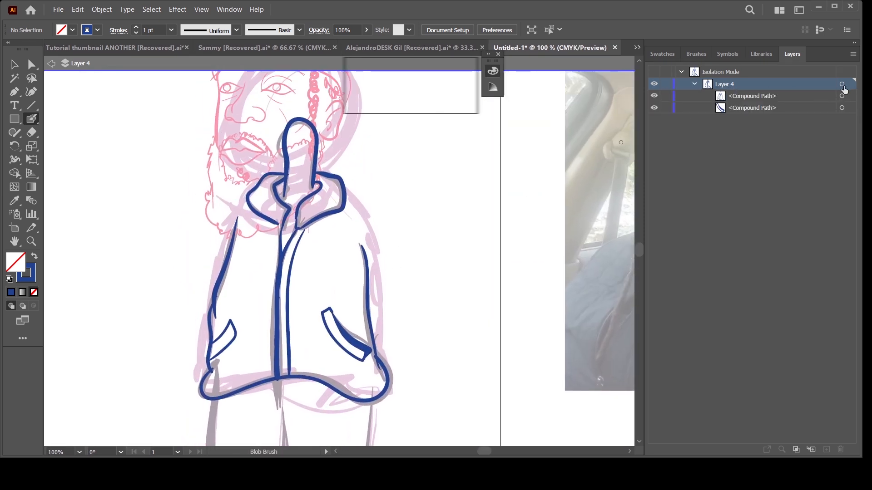
key("ctrl+a")
key("ctrl+g")
left_click(666, 96)
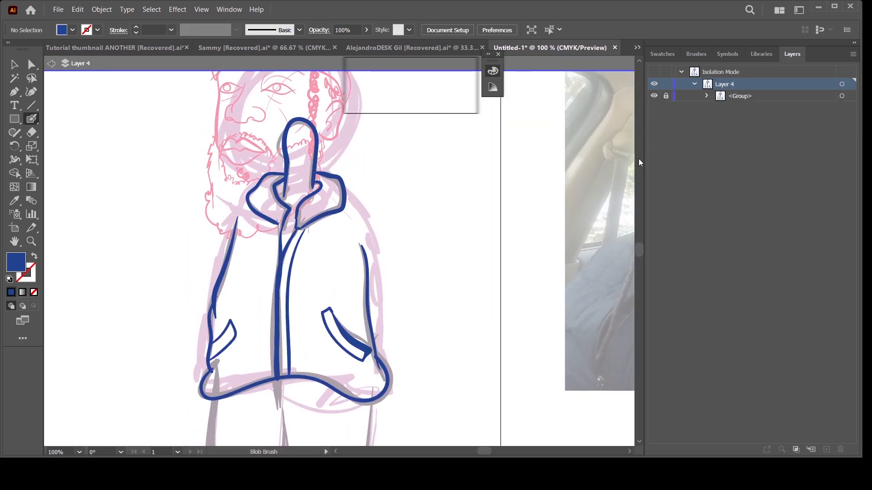
left_click(746, 97)
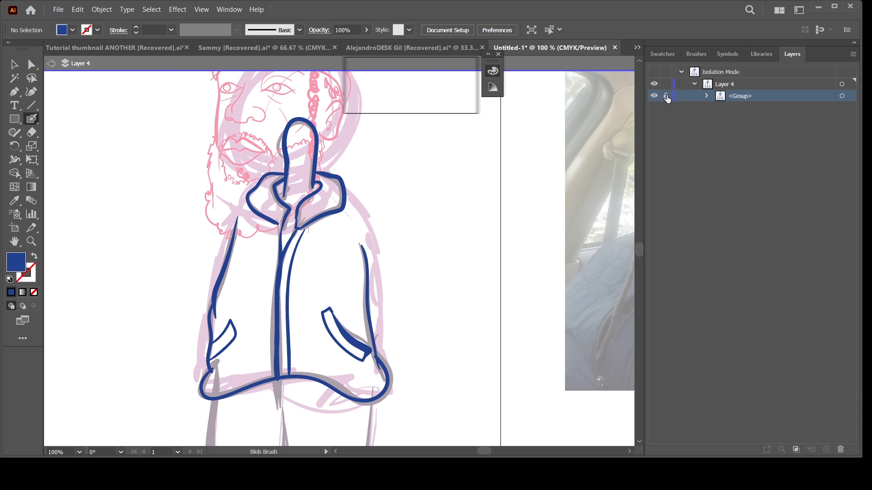
Step: Trace the left upper pant leg down to a rounded knee line, and group and lock its path
scroll(422, 289, "down", 10)
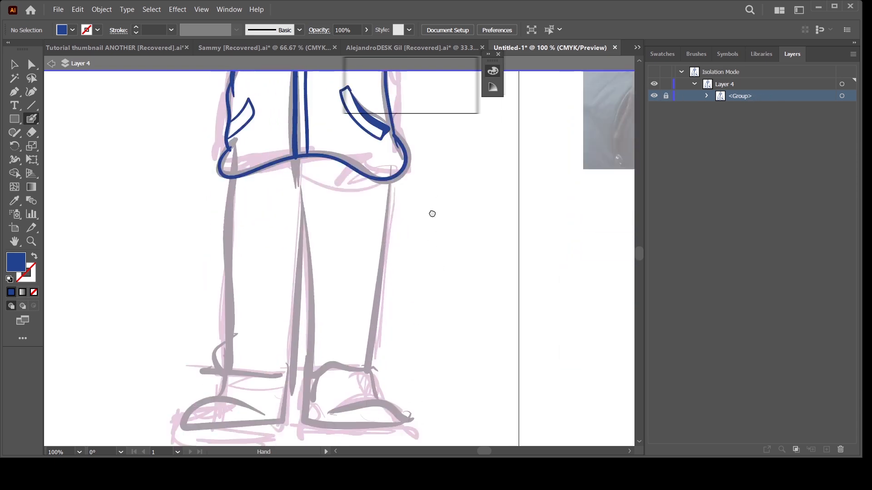
scroll(386, 236, "down", 3)
scroll(384, 285, "up", 5)
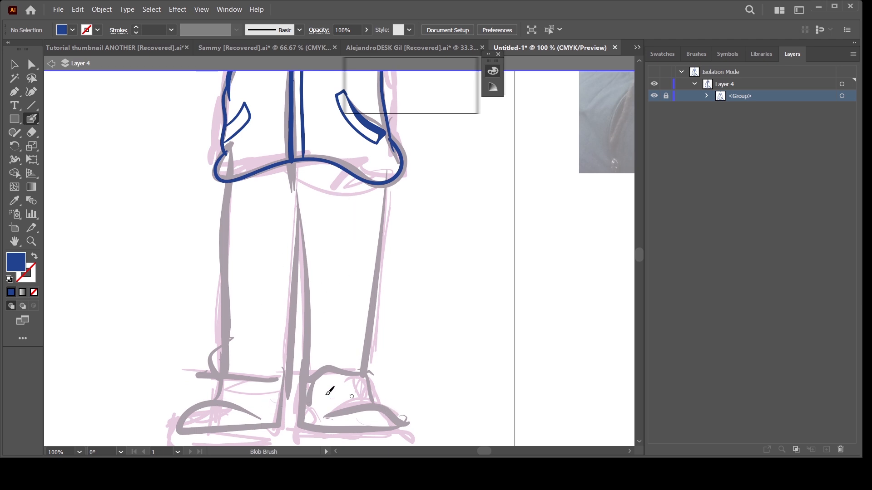
scroll(334, 372, "down", 2)
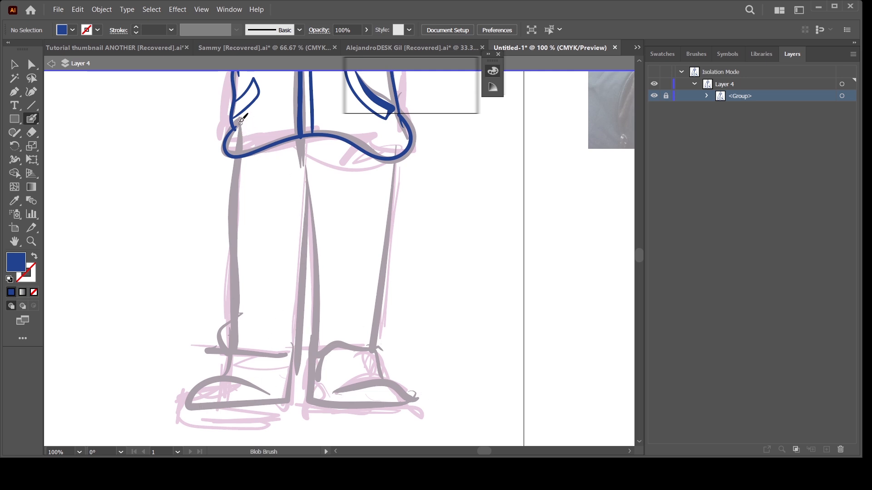
left_click_drag(245, 121, 237, 274)
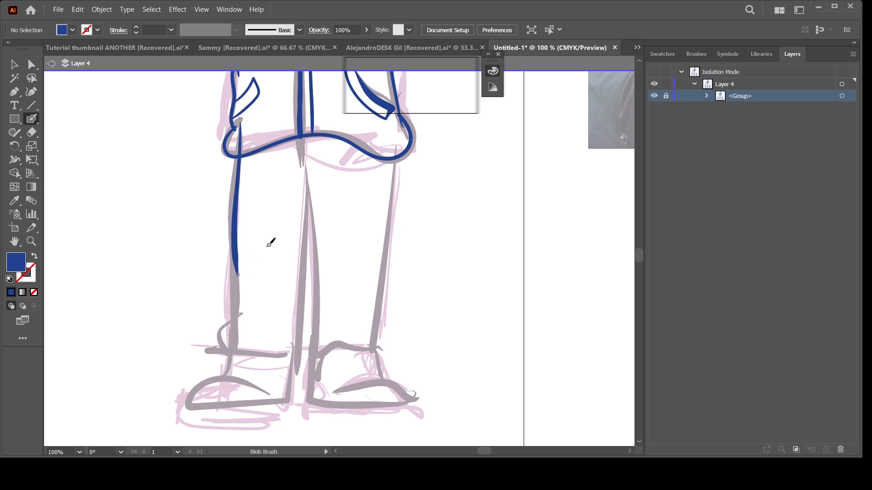
mouse_move(320, 152)
left_mouse_down()
mouse_move(297, 279)
mouse_move(263, 286)
mouse_move(243, 278)
mouse_move(237, 231)
left_mouse_up()
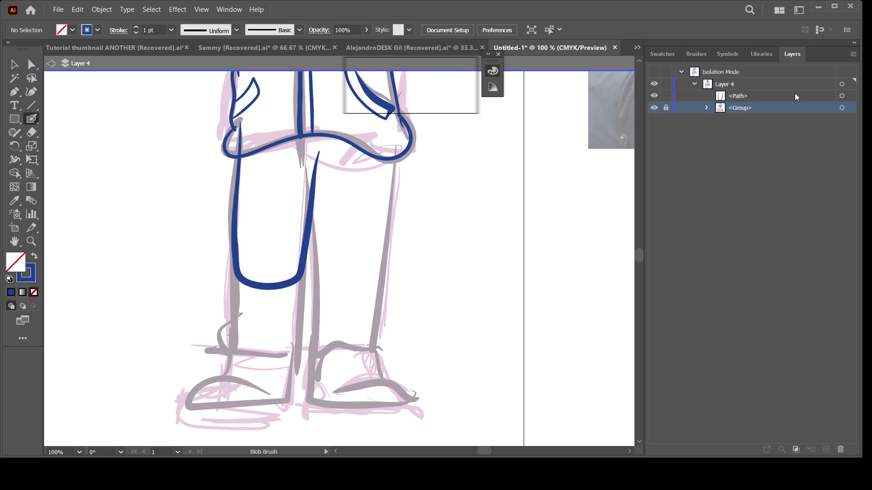
key("ctrl+a")
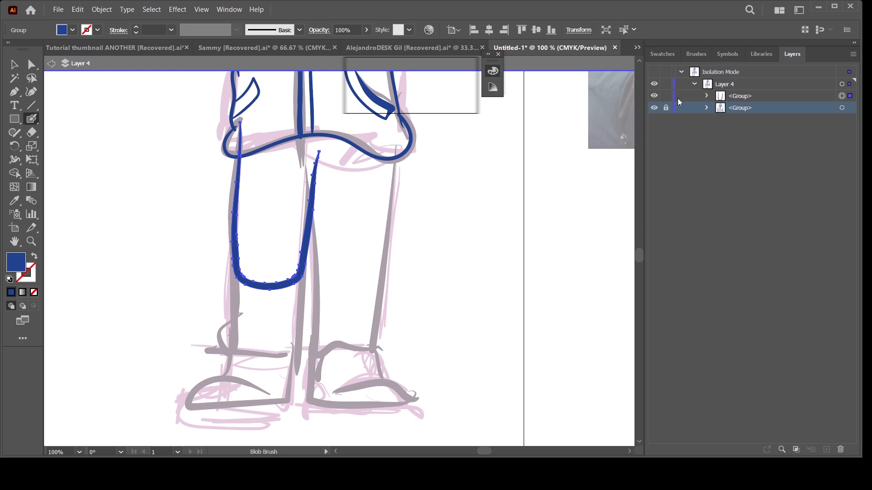
left_click(665, 96)
Step: Trace the left lower pant leg with a bunched fold above the ankle and close it with a curved cuff line
left_click_drag(377, 347, 413, 238)
key("ctrl+equal")
left_click_drag(320, 155, 315, 237)
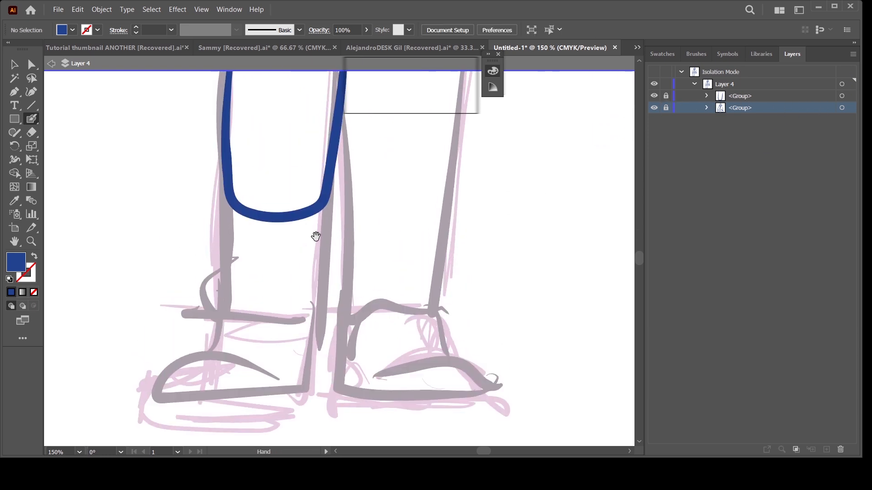
mouse_move(326, 201)
left_mouse_down()
mouse_move(323, 268)
mouse_move(335, 302)
mouse_move(314, 320)
left_mouse_up()
mouse_move(225, 181)
left_mouse_down()
mouse_move(224, 272)
mouse_move(210, 277)
mouse_move(205, 309)
mouse_move(217, 314)
mouse_move(205, 317)
mouse_move(225, 308)
mouse_move(214, 314)
mouse_move(255, 326)
mouse_move(335, 317)
left_mouse_up()
key("ctrl+z")
key("ctrl+z")
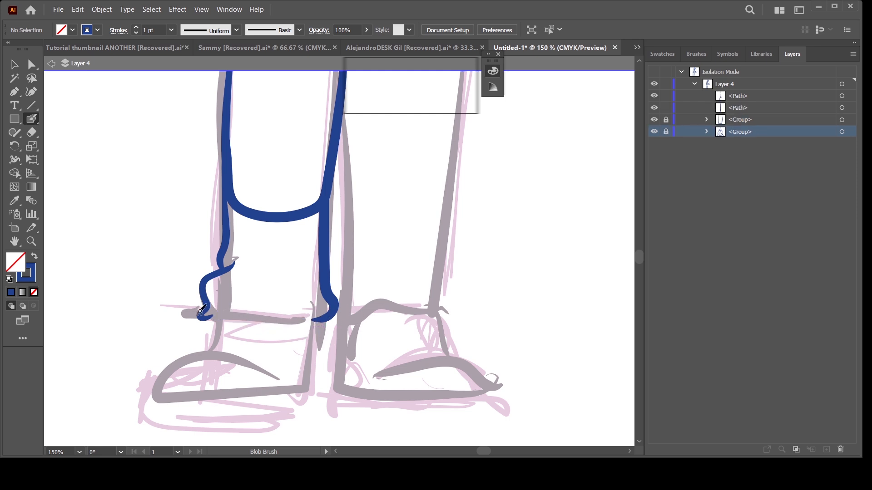
left_click_drag(214, 316, 334, 317)
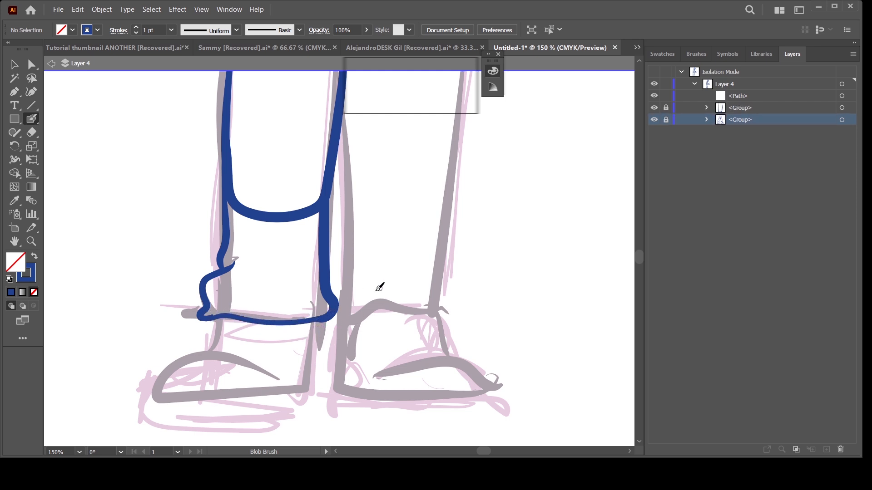
Step: Add a short curved crease inside the left pant cuff, redrawing it until the stroke fits
key("ctrl+minus")
key("ctrl+plus")
key("ctrl+plus")
left_click_drag(289, 336, 301, 320)
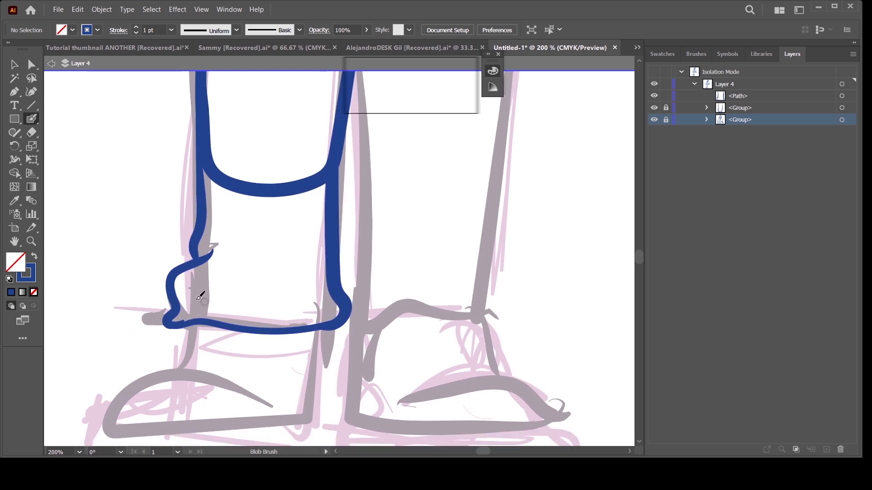
mouse_move(175, 291)
left_mouse_down()
mouse_move(205, 306)
mouse_move(245, 301)
left_mouse_up()
key("ctrl+z")
mouse_move(179, 308)
left_mouse_down()
mouse_move(212, 307)
mouse_move(253, 301)
left_mouse_up()
key("ctrl+z")
left_click_drag(176, 305, 232, 300)
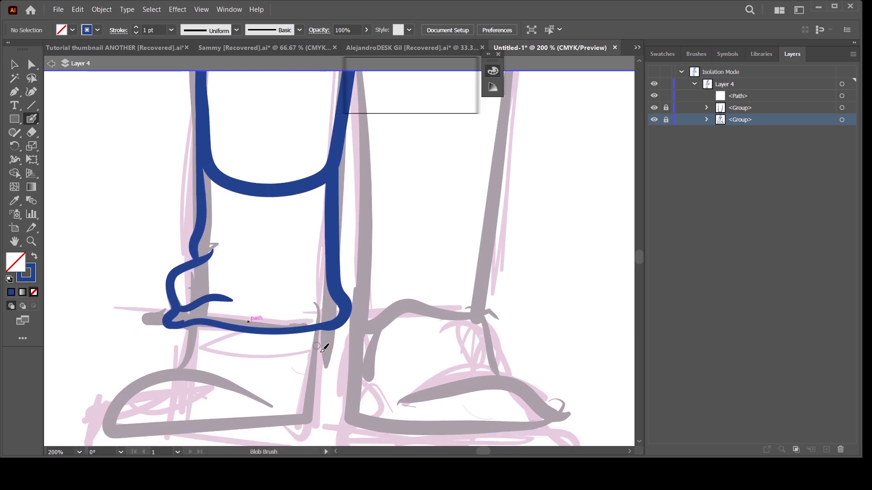
Step: Group the lower pant leg path in Layer 4 and lock the group
key("ctrl+minus")
left_click_drag(434, 269, 427, 346)
key("ctrl+minus")
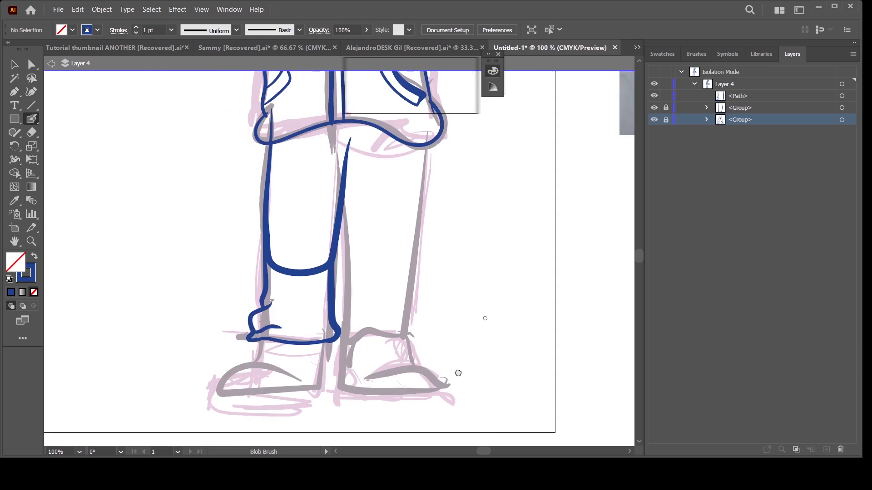
left_click_drag(486, 355, 475, 309)
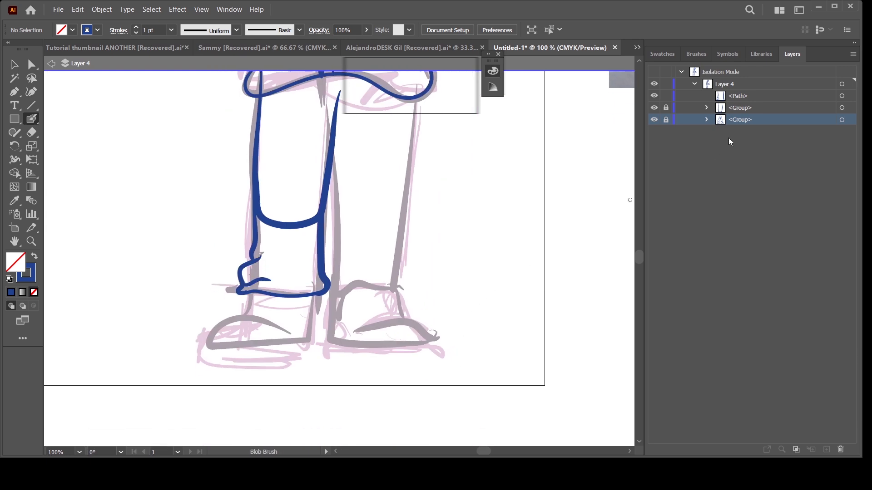
left_click(842, 96)
key("ctrl+g")
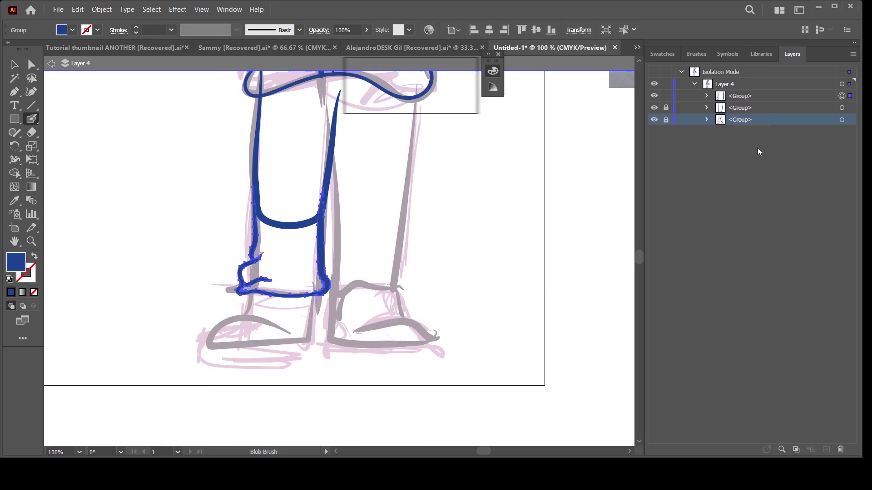
left_click(668, 96)
Step: Try to trace the left shoe's heel, flat sole and rounded toe over the gray sketch
left_click_drag(346, 377, 397, 276)
key("ctrl+plus")
key("ctrl+plus")
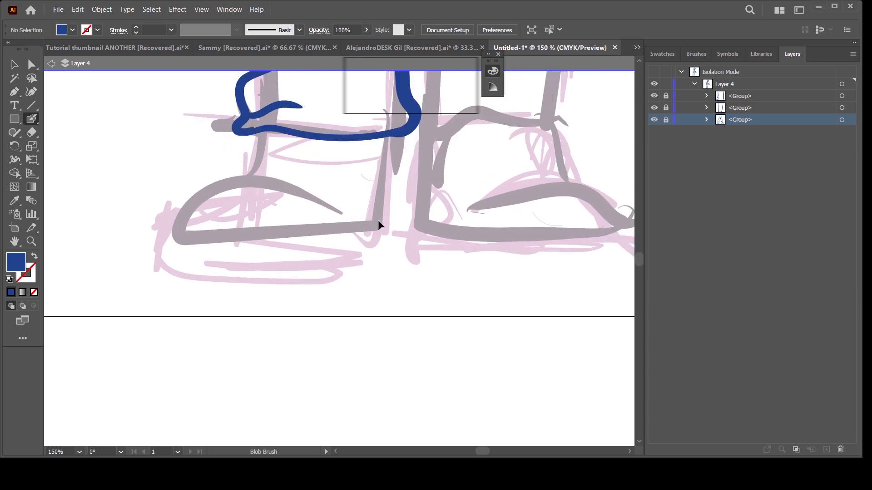
left_click_drag(380, 188, 389, 323)
scroll(390, 323, "down", 2)
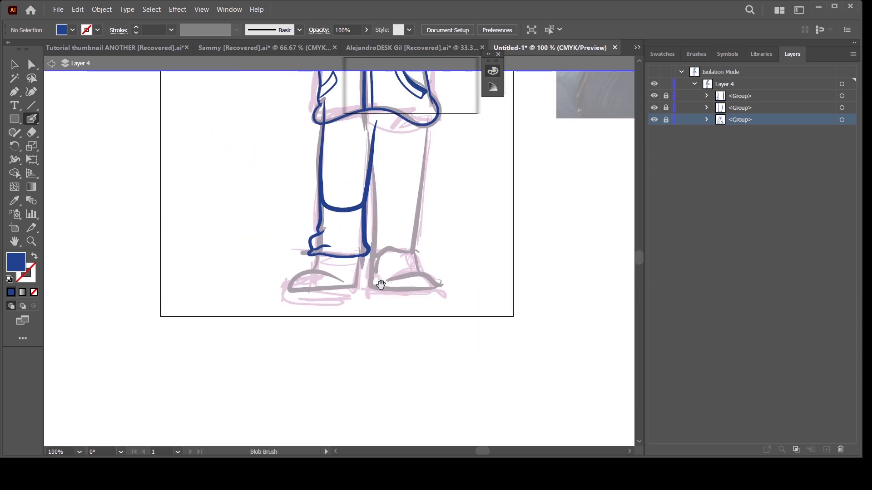
left_click_drag(380, 286, 372, 368)
left_click_drag(396, 394, 413, 293)
key("ctrl+plus")
key("ctrl+plus")
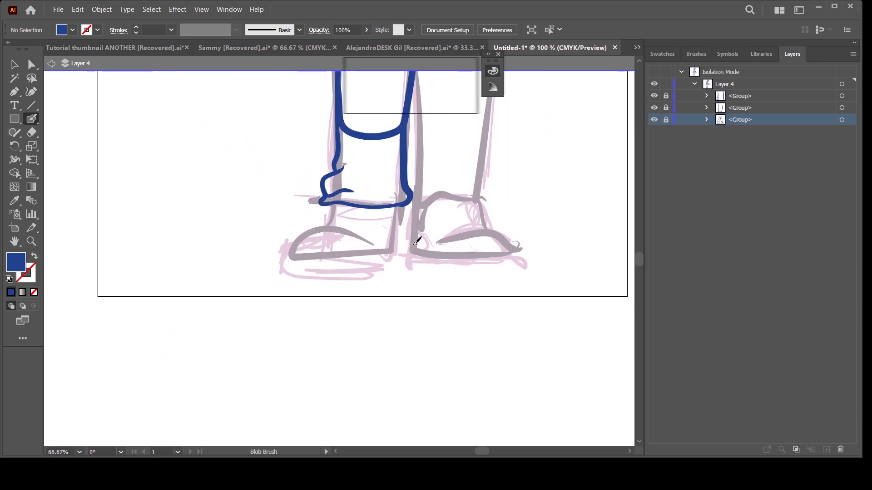
left_click_drag(396, 243, 390, 322)
left_click_drag(422, 219, 417, 284)
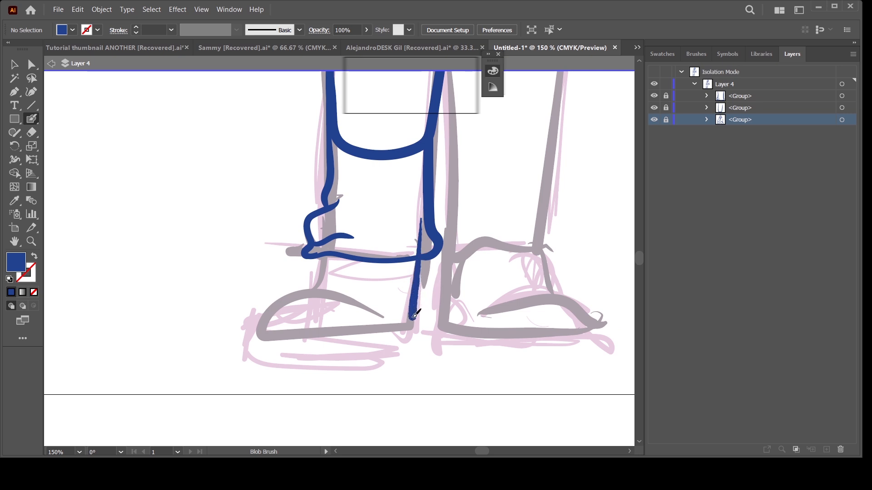
mouse_move(411, 322)
left_mouse_down()
mouse_move(281, 336)
mouse_move(259, 314)
mouse_move(293, 294)
mouse_move(359, 303)
left_mouse_up()
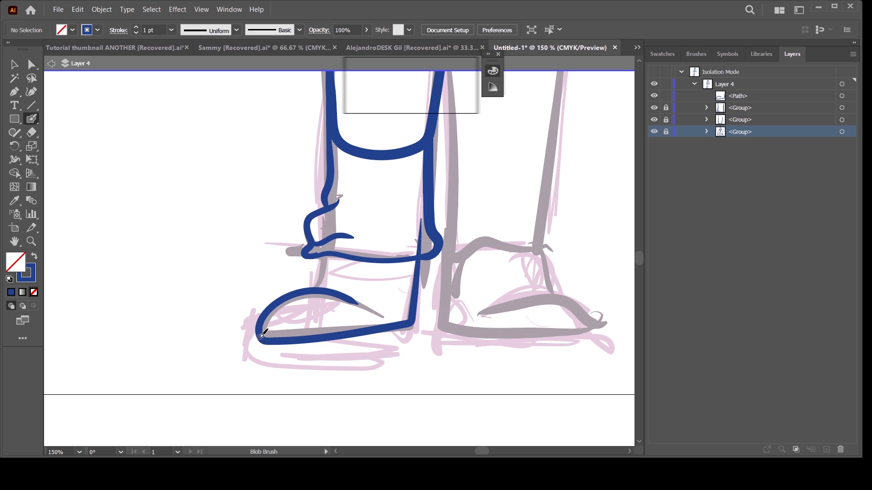
Step: Undo the left shoe's heel, sole and toe strokes
key("ctrl+z")
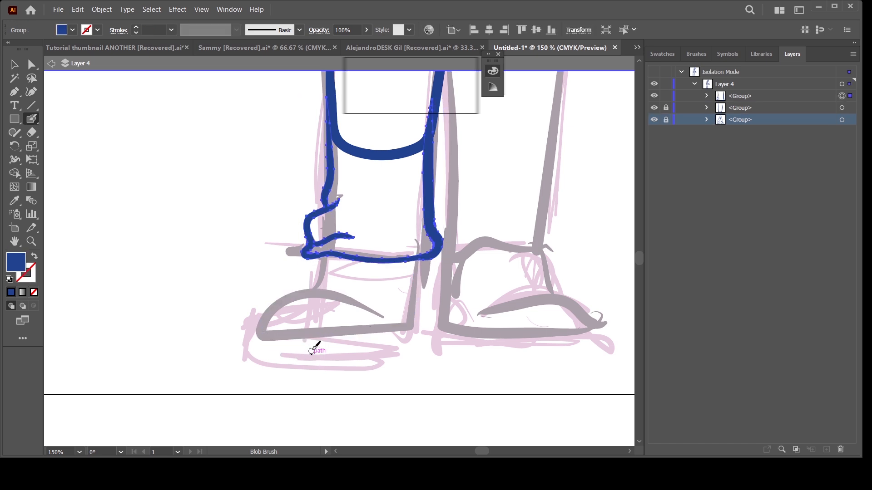
key("ctrl+shift+z")
key("ctrl+shift+z")
key("ctrl+shift+z")
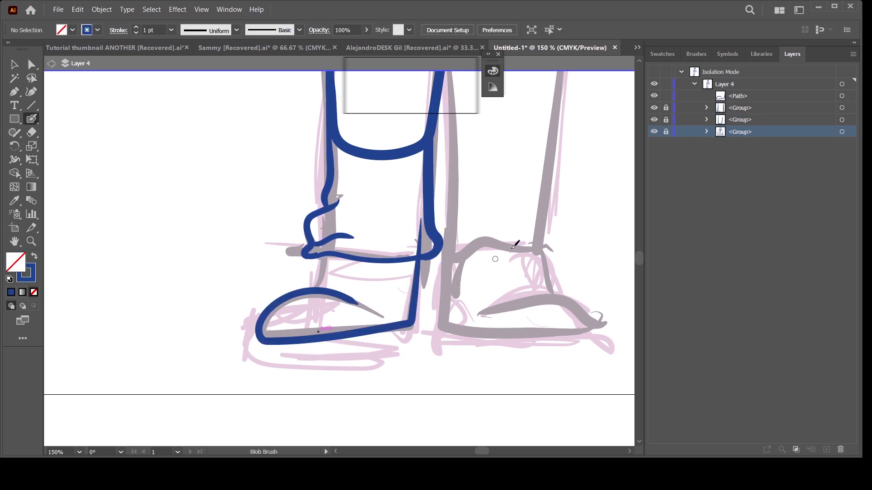
key("ctrl+z")
key("ctrl+z")
Step: Trace the left shoe's heel line from the cuff and a downward-bowed sole in dark blue
left_click_drag(419, 245, 412, 319)
key("shift+x")
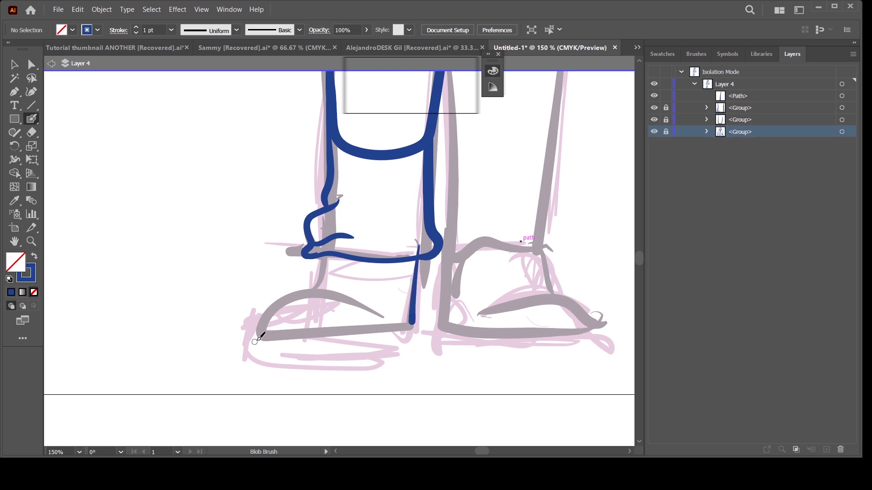
mouse_move(261, 335)
left_mouse_down()
mouse_move(318, 350)
mouse_move(405, 321)
left_mouse_up()
key("ctrl+z")
mouse_move(267, 337)
left_mouse_down()
mouse_move(323, 345)
mouse_move(418, 314)
left_mouse_up()
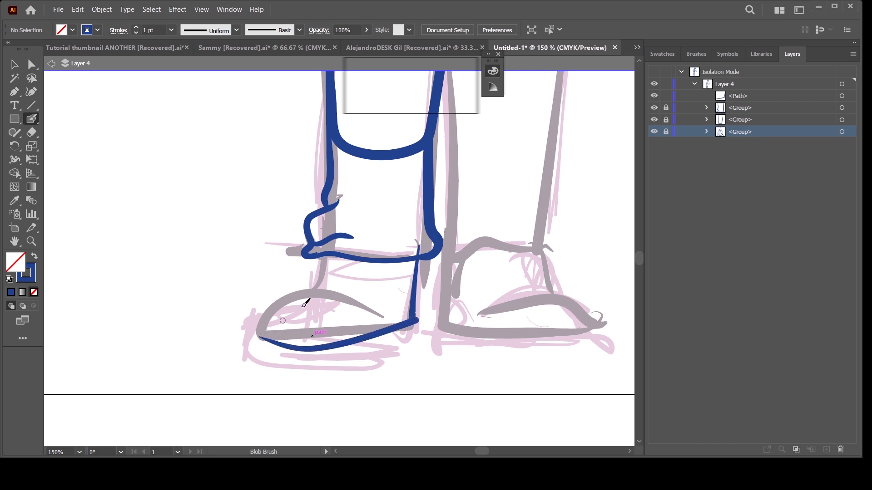
Step: Trace the left shoe's rounded toe cap in dark blue, rising from the front end of the sole
mouse_move(363, 313)
left_mouse_down()
mouse_move(344, 296)
mouse_move(286, 298)
mouse_move(264, 339)
mouse_move(330, 291)
left_mouse_up()
key("ctrl+z")
left_click_drag(264, 315, 268, 341)
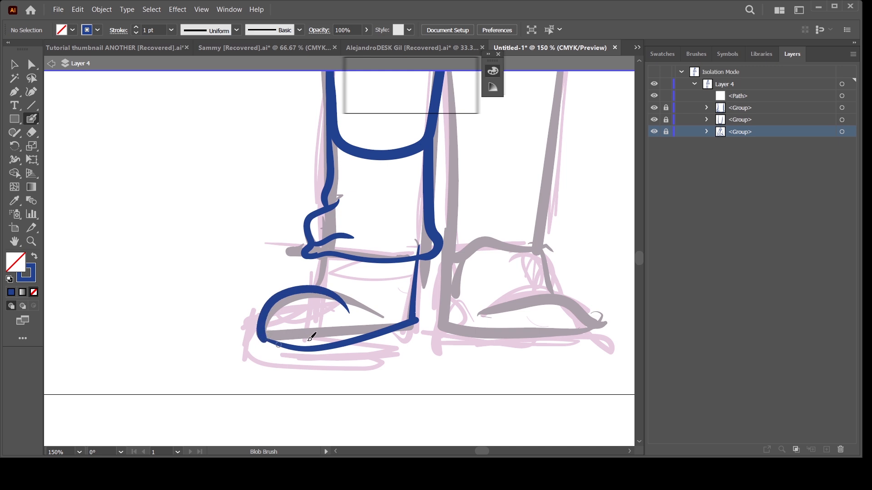
Step: Draw the left shoe's tongue edges, crossing laces and small round eyelets between the toe cap and the pant cuff
left_click_drag(325, 250, 323, 249)
left_click_drag(338, 288, 351, 245)
left_click_drag(340, 292, 355, 244)
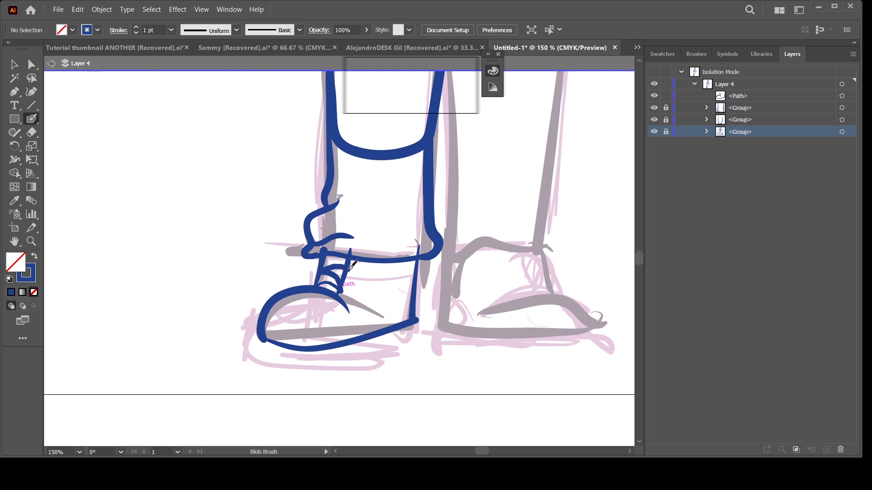
left_click_drag(348, 247, 357, 251)
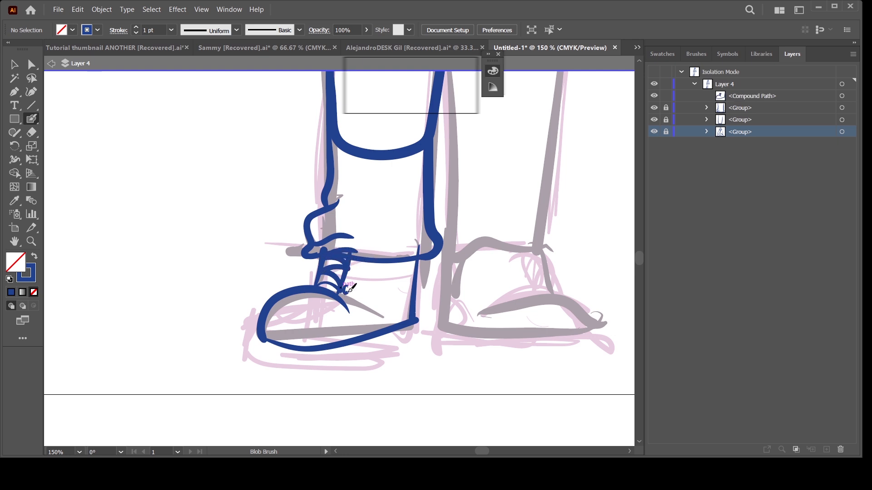
left_click_drag(349, 291, 347, 287)
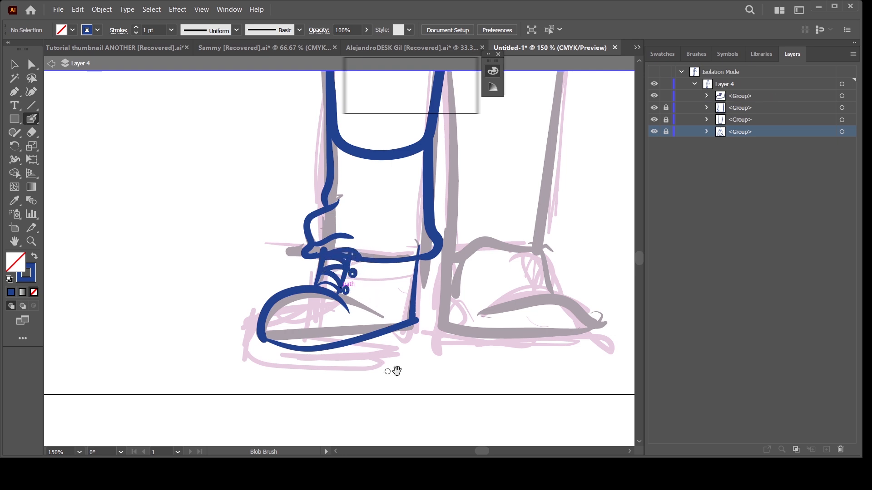
Step: Draw a thick outsole with a notched heel beneath the left shoe's curved sole line, wrapping around the toe
scroll(395, 369, "down", 3)
key("ctrl+plus")
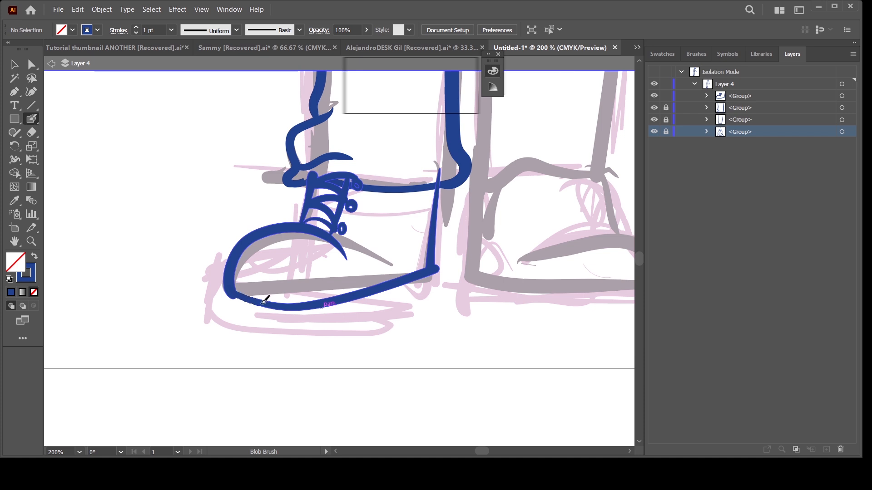
mouse_move(262, 302)
left_mouse_down()
mouse_move(241, 300)
mouse_move(232, 285)
left_mouse_up()
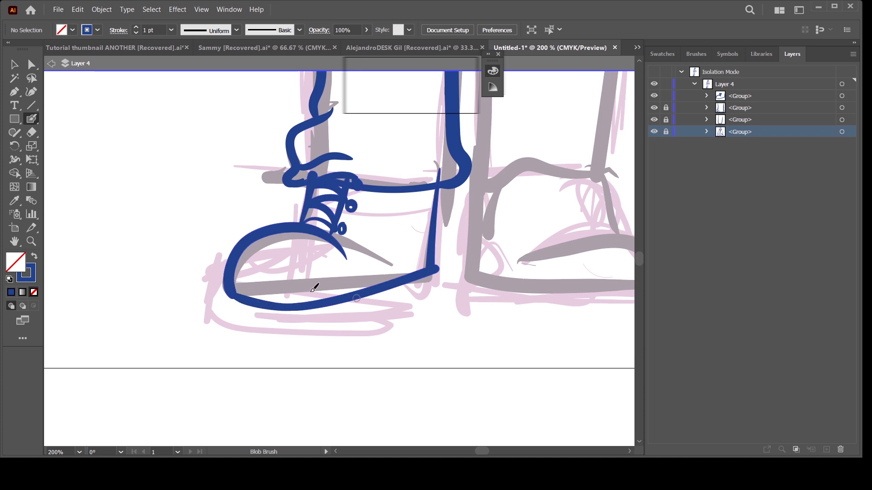
mouse_move(229, 320)
left_mouse_down()
mouse_move(301, 336)
mouse_move(437, 298)
mouse_move(435, 263)
left_mouse_up()
key("ctrl+z")
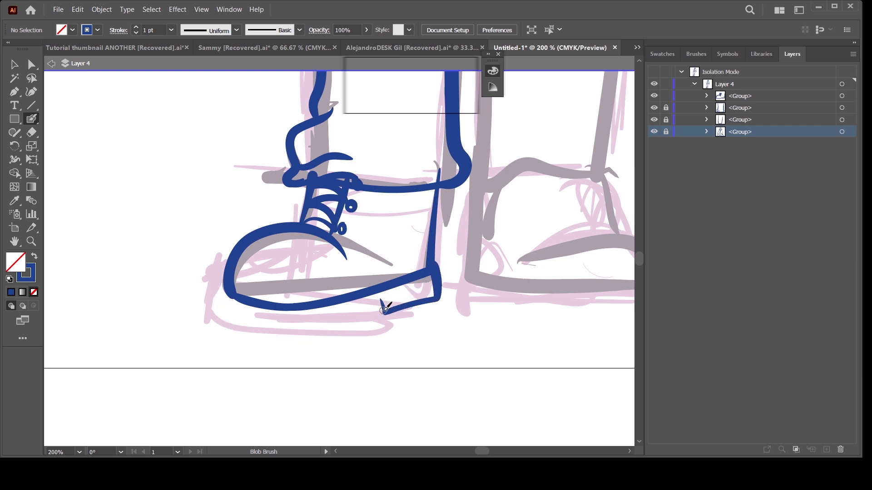
mouse_move(383, 302)
left_mouse_down()
mouse_move(336, 324)
mouse_move(257, 329)
mouse_move(217, 294)
mouse_move(226, 265)
left_mouse_up()
key("ctrl+minus")
key("ctrl+minus")
key("ctrl+plus")
key("ctrl+plus")
key("ctrl+plus")
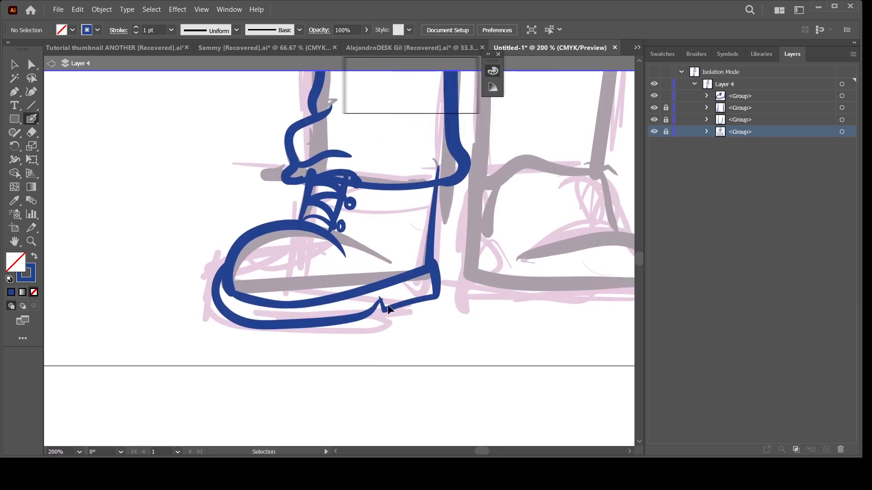
left_click_drag(301, 360, 317, 311)
key("ctrl+z")
Step: Draw the back edge of the pant cuff's opening above the left shoe, joining it to the heel line
mouse_move(186, 227)
left_mouse_down()
mouse_move(193, 303)
mouse_move(223, 316)
mouse_move(326, 311)
mouse_move(499, 252)
left_mouse_up()
key("ctrl+minus")
key("ctrl+minus")
key("ctrl+minus")
key("ctrl+minus")
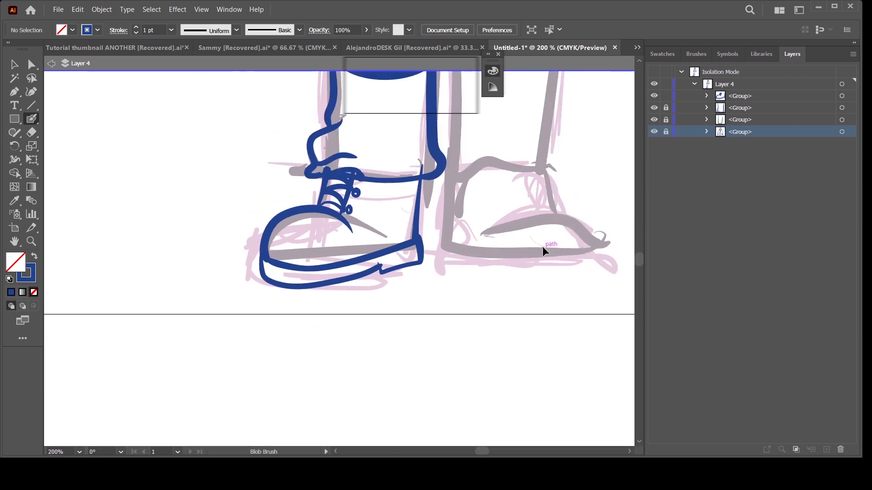
key("ctrl+plus")
key("ctrl+plus")
key("ctrl+plus")
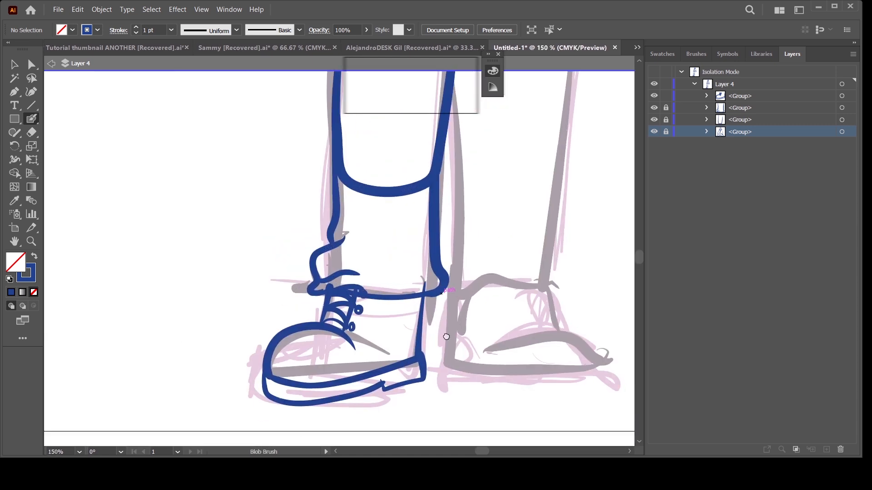
key("ctrl+plus")
mouse_move(485, 256)
left_mouse_down()
mouse_move(482, 220)
mouse_move(456, 217)
mouse_move(377, 213)
mouse_move(291, 246)
left_mouse_up()
key("ctrl+minus")
key("ctrl+minus")
key("ctrl+minus")
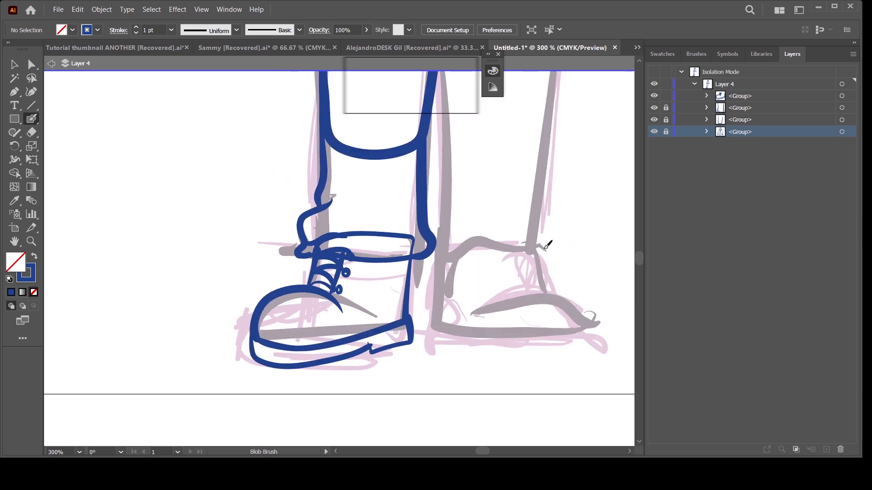
Step: Select the left shoe group in Layer 4 and lock it
left_click_drag(440, 348, 425, 369)
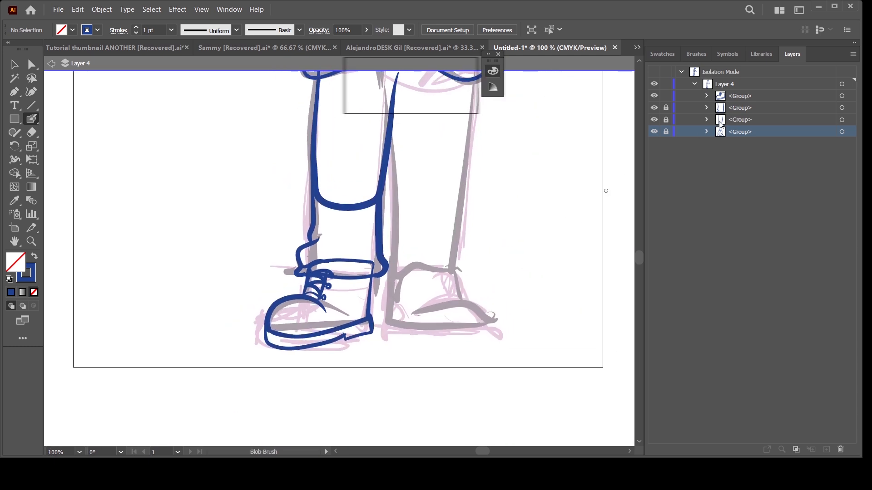
left_click(842, 96)
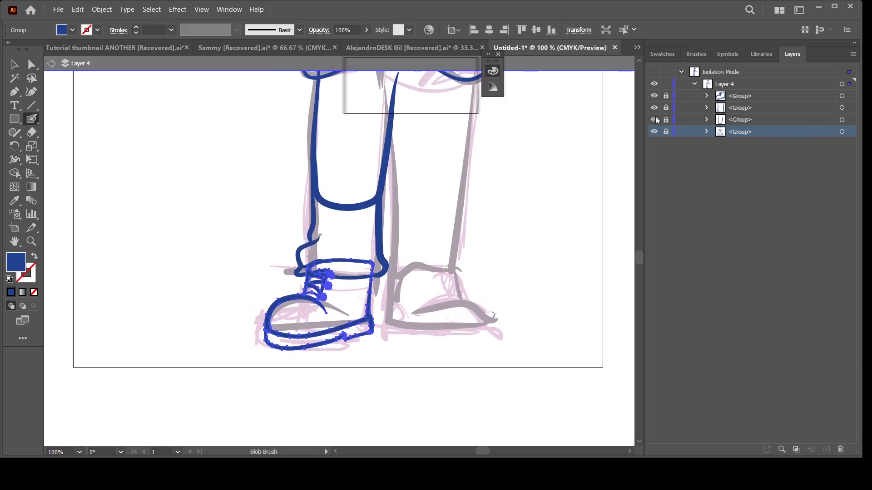
key("ctrl+minus")
key("ctrl+minus")
key("ctrl+minus")
left_click_drag(428, 280, 411, 341)
key("ctrl+plus")
key("ctrl+plus")
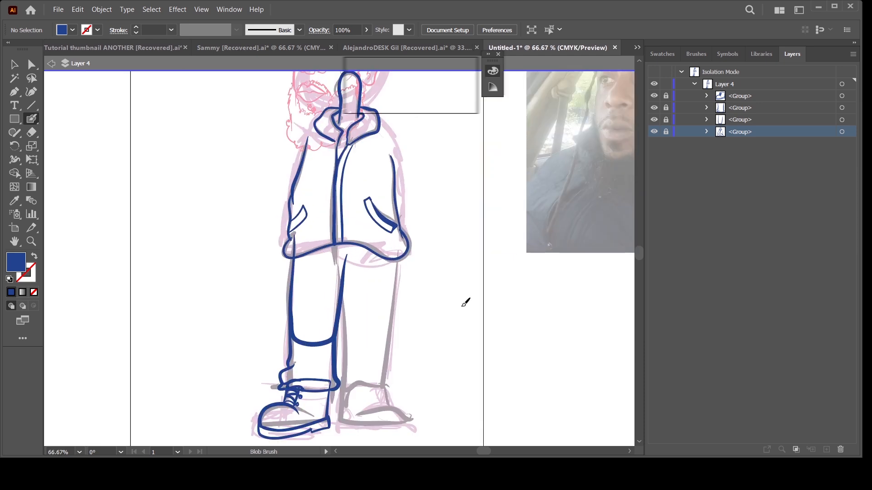
left_click_drag(470, 358, 455, 302)
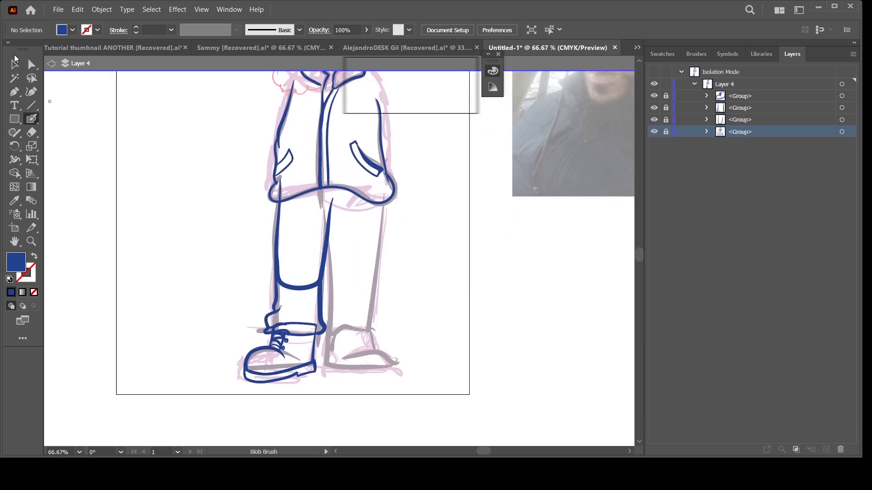
Step: Rotate the unlocked left leg and shoe groups together slightly inward about the top of the outer leg line, and relock them
left_click(15, 64)
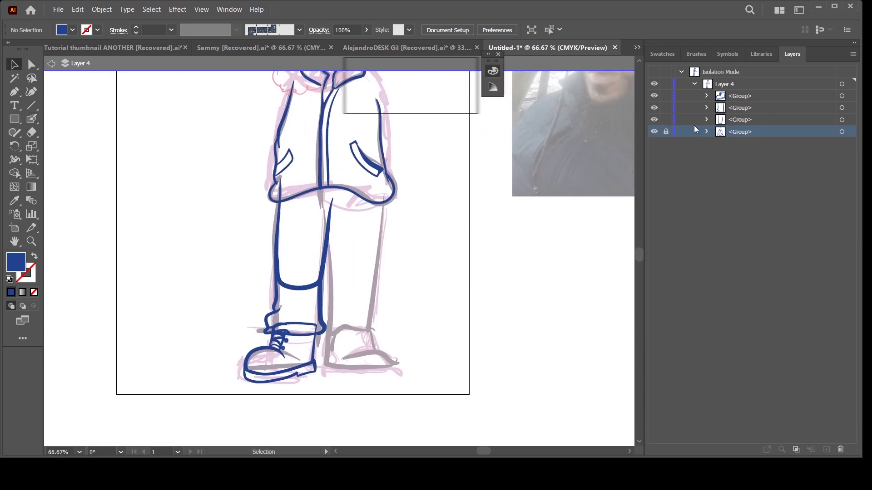
left_click(842, 96)
left_click(841, 108, "shift")
left_click(842, 120, "shift")
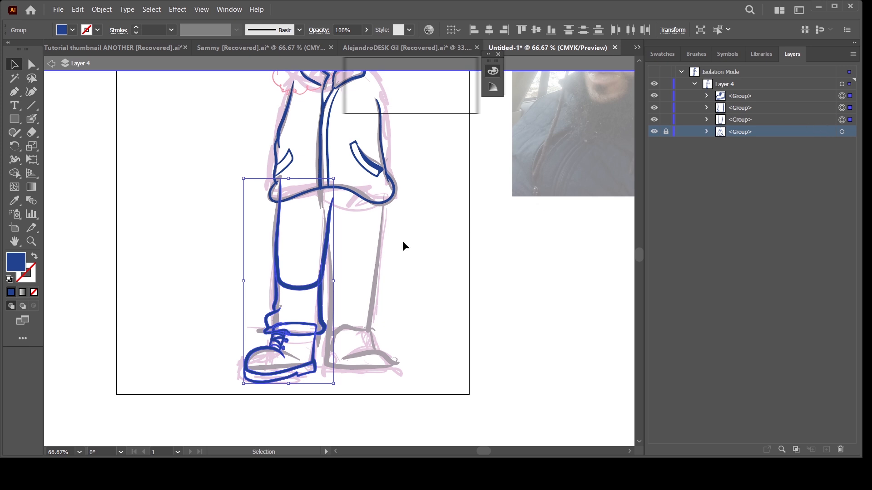
left_click(16, 147)
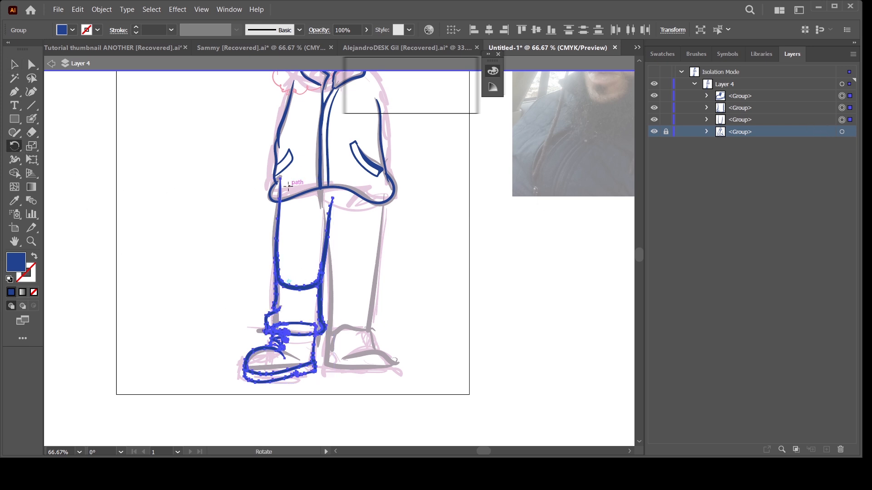
left_click_drag(292, 334, 305, 332)
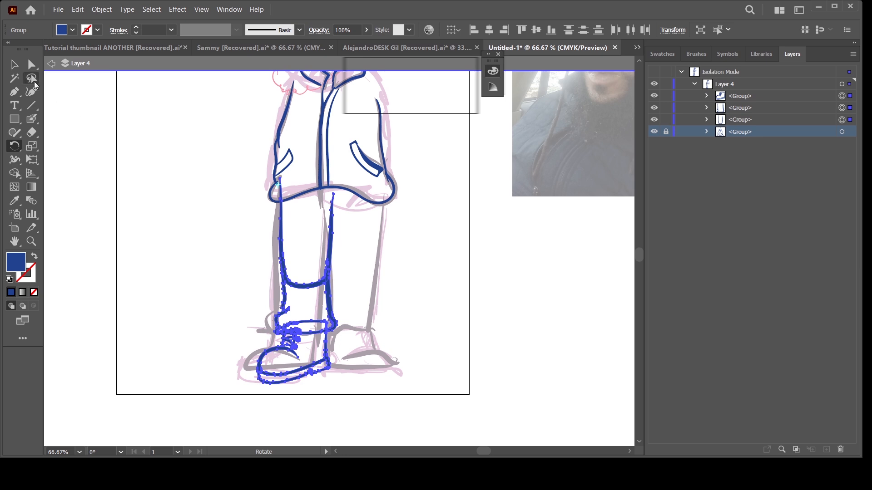
left_click(14, 65)
left_click(525, 208)
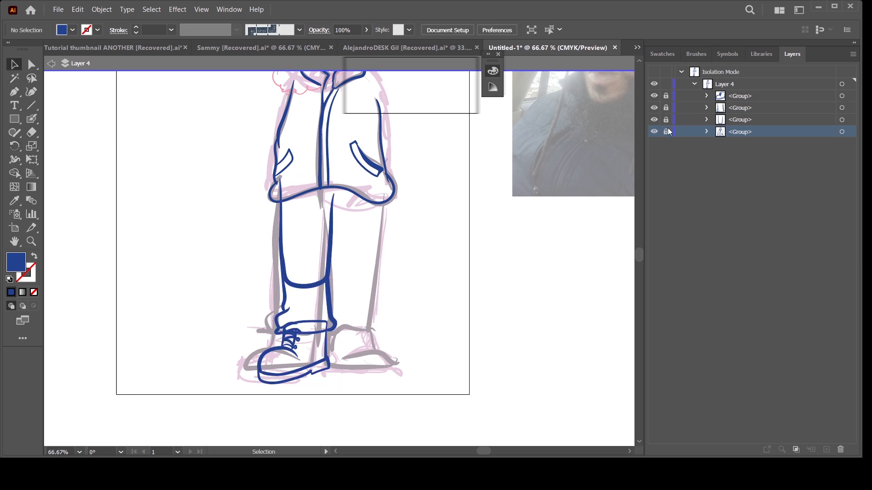
Step: Draw a short horizontal dark blue line across the inner leg just below the jacket hem, and group and lock it
left_click(30, 120)
key("ctrl+equal")
key("ctrl+equal")
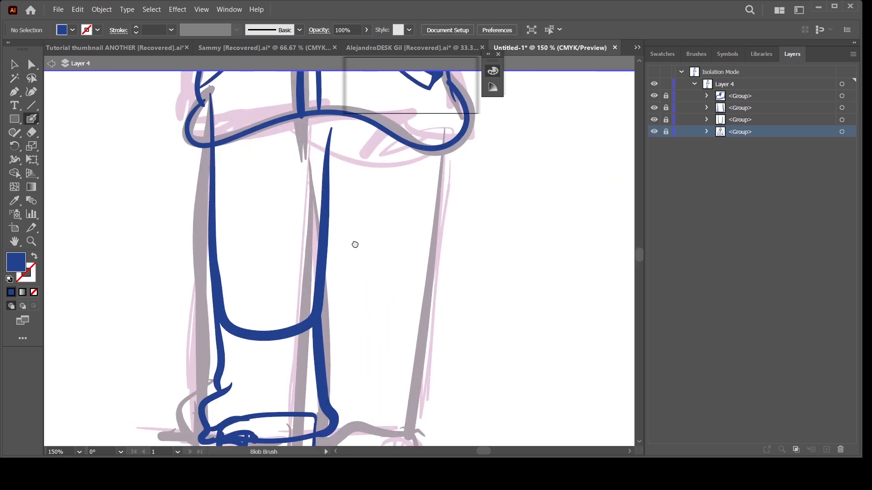
mouse_move(310, 214)
left_mouse_down()
mouse_move(395, 205)
mouse_move(310, 211)
mouse_move(404, 214)
left_mouse_up()
key("ctrl+z")
key("ctrl+minus")
key("ctrl+minus")
key("ctrl+minus")
left_click_drag(464, 272, 466, 275)
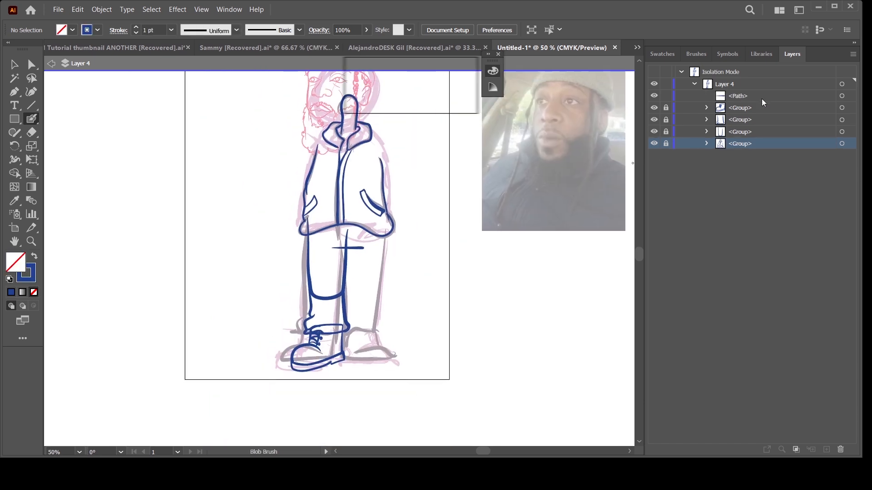
left_click(842, 96)
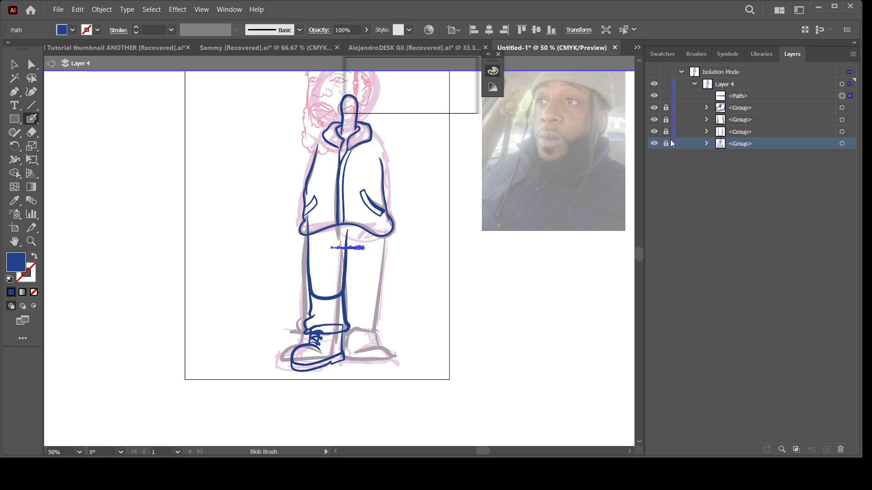
left_click(668, 96)
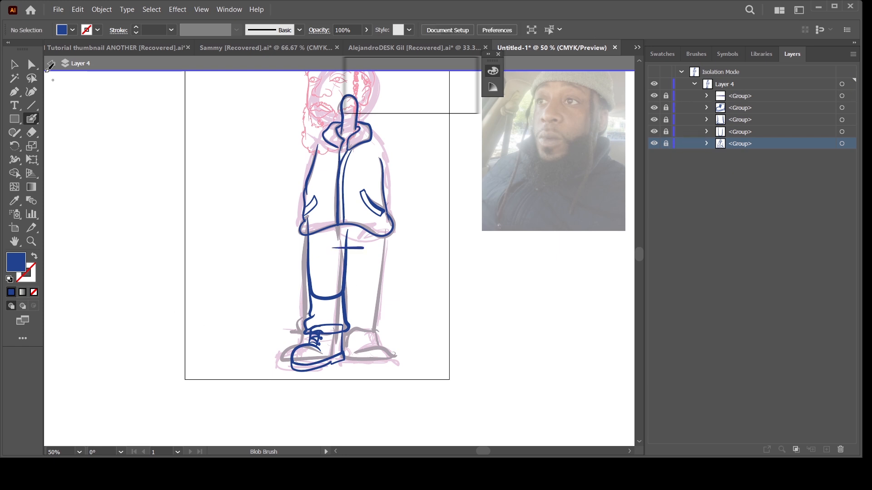
Step: Examine the inked jacket, collar and legs against the pink face sketch and the reference photo
left_click(31, 65)
left_click_drag(407, 258, 414, 294)
left_click_drag(440, 376, 429, 338)
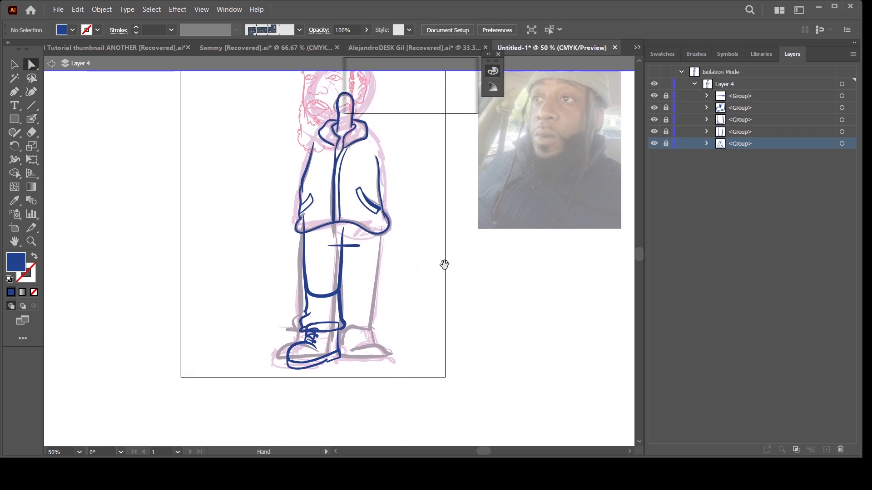
left_click_drag(444, 265, 444, 341)
key("ctrl+=")
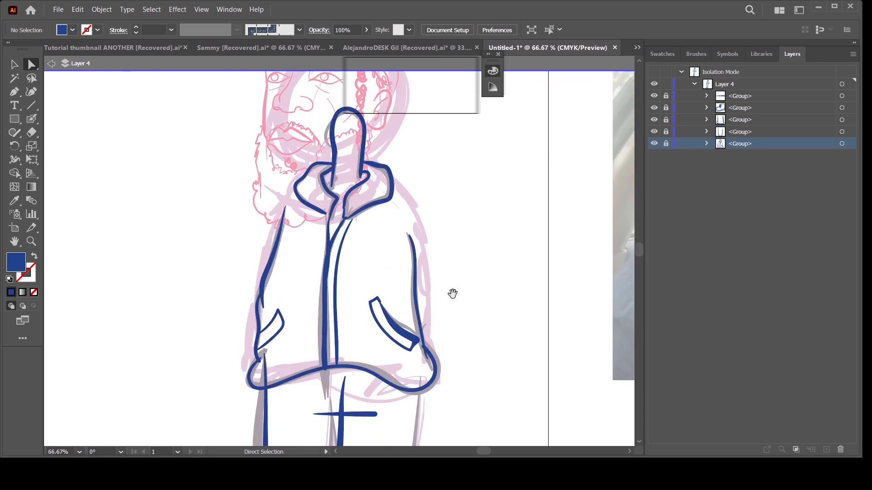
left_click_drag(464, 259, 457, 364)
key("ctrl+=")
left_click_drag(455, 271, 458, 317)
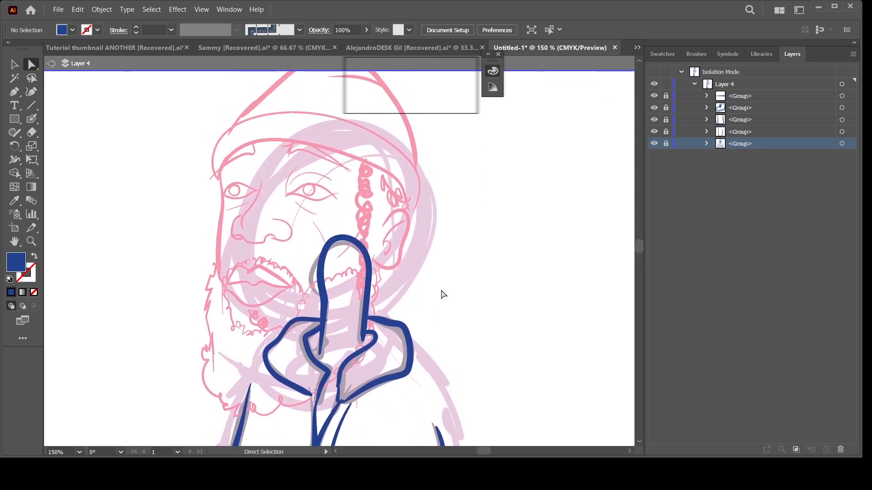
left_click(29, 132)
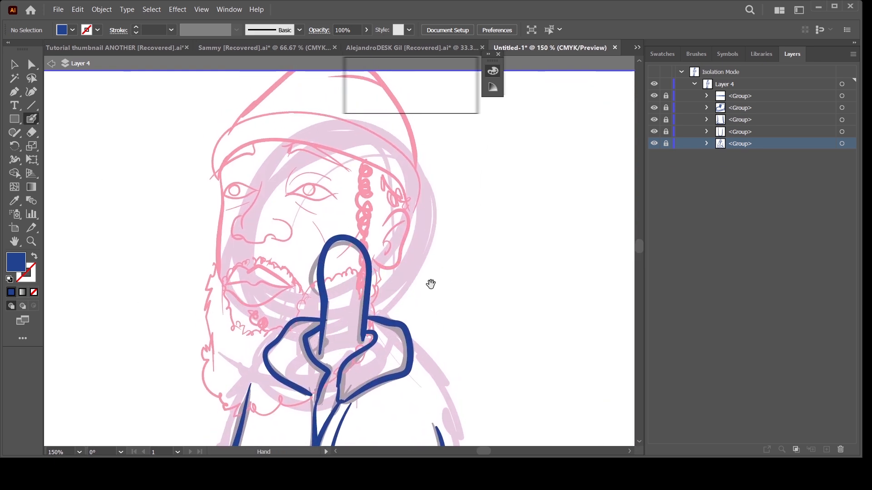
left_click_drag(430, 287, 421, 317)
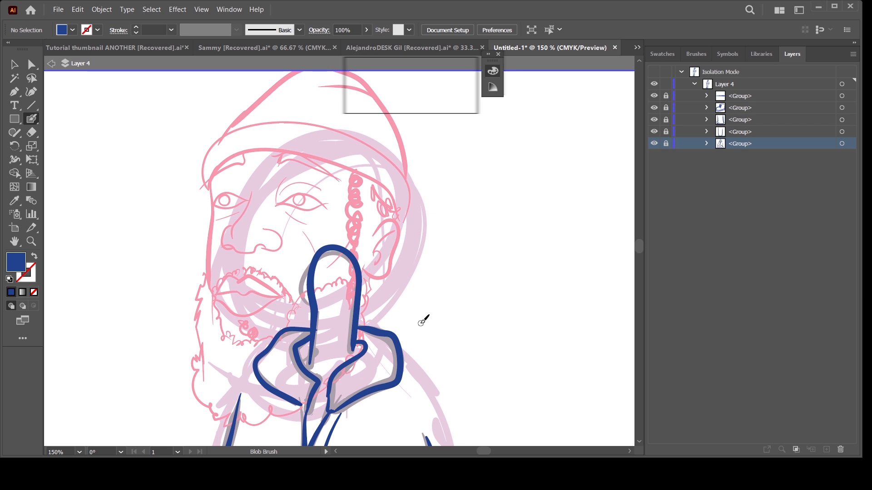
key("ctrl+minus")
key("ctrl+minus")
key("ctrl+minus")
left_click_drag(460, 392, 455, 257)
scroll(457, 298, "up", 2)
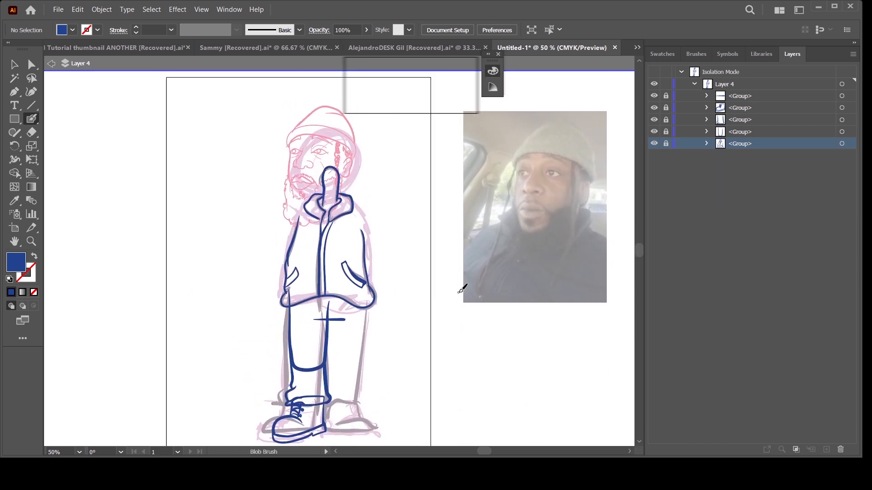
key("ctrl+plus")
left_click_drag(449, 278, 447, 287)
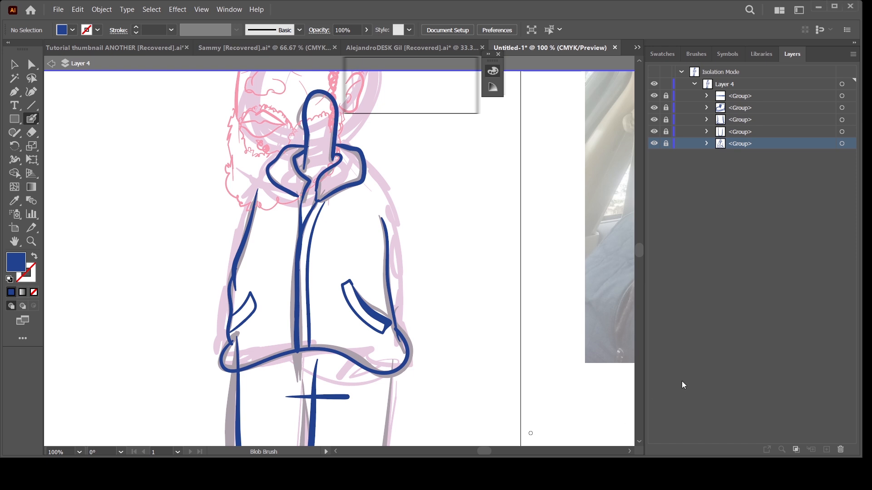
left_click(753, 332)
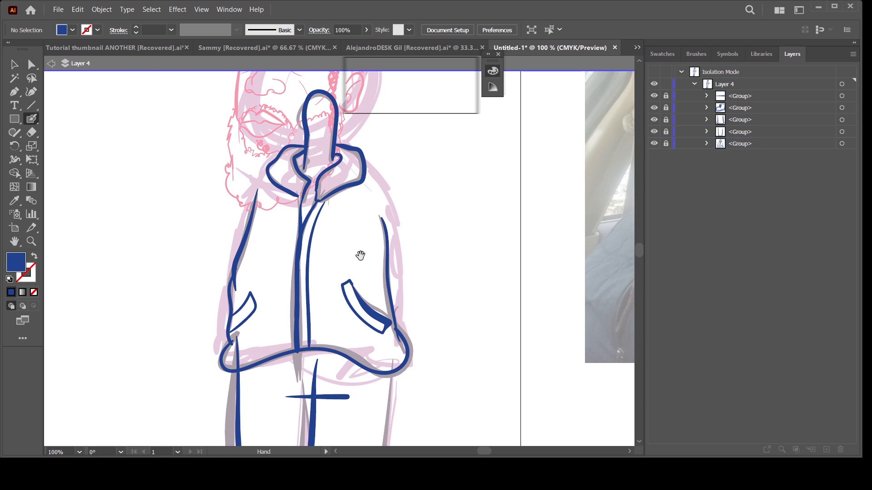
scroll(360, 311, "up", 3)
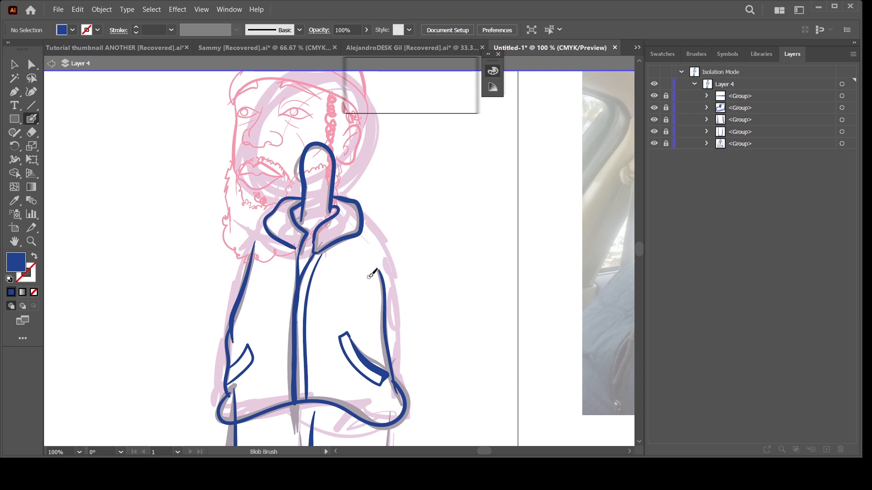
scroll(436, 281, "up", 3)
scroll(467, 253, "up", 4)
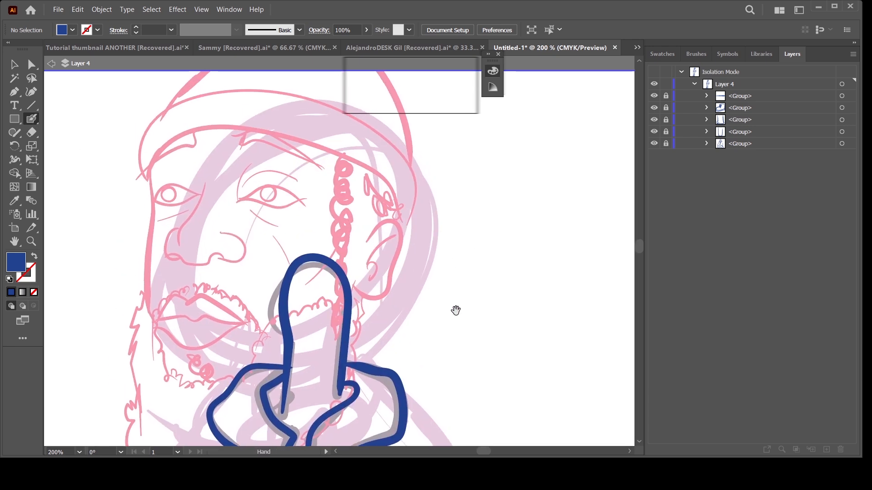
scroll(455, 310, "up", 1)
mouse_move(320, 252)
left_mouse_down()
mouse_move(349, 217)
mouse_move(373, 217)
mouse_move(368, 281)
left_mouse_up()
key("ctrl+z")
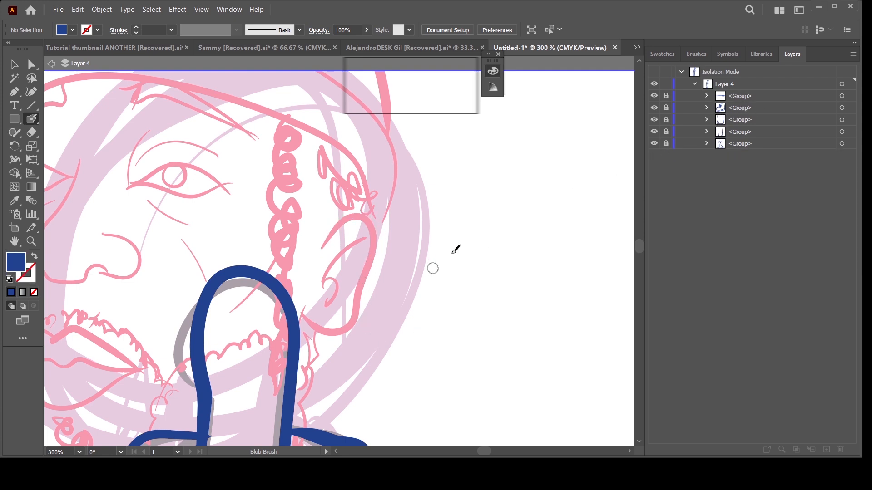
Step: Hide and unlock all five groups in Layer 4, and ink the ear's outer and inner lines in black with the Blob Brush
mouse_move(654, 96)
left_mouse_down()
mouse_move(654, 174)
mouse_move(665, 173)
left_mouse_up()
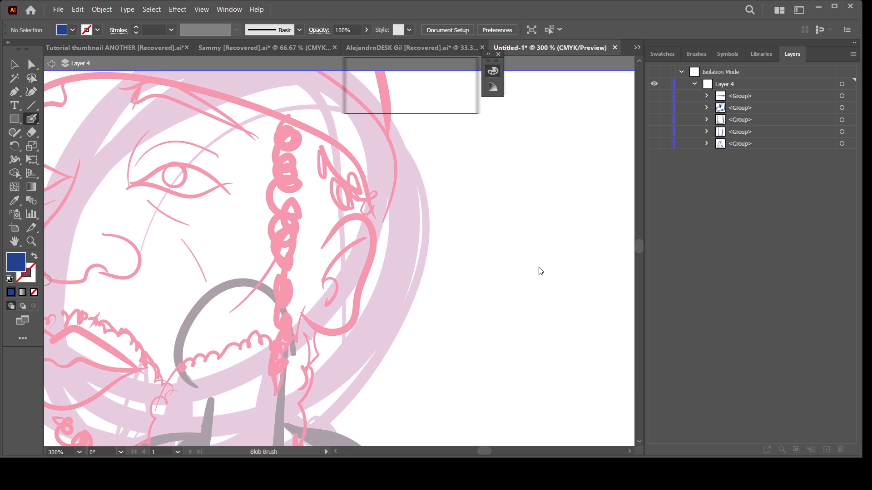
mouse_move(319, 251)
left_mouse_down()
mouse_move(353, 213)
mouse_move(379, 222)
mouse_move(349, 335)
mouse_move(312, 328)
mouse_move(341, 285)
mouse_move(326, 304)
left_mouse_up()
left_click_drag(321, 284, 367, 237)
Step: Examine the inked ear against the pink face sketch at several magnifications
key("ctrl+minus")
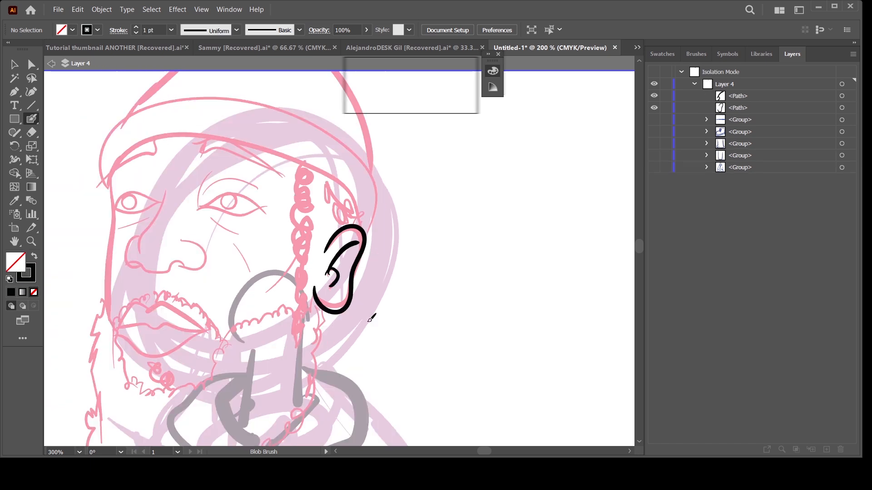
mouse_move(358, 359)
left_mouse_down()
mouse_move(490, 289)
mouse_move(458, 357)
mouse_move(455, 406)
left_mouse_up()
key("ctrl+plus")
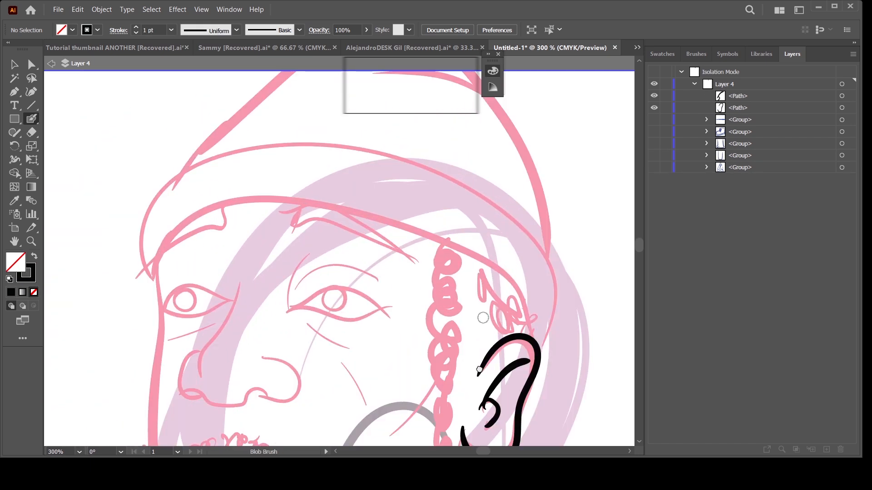
mouse_move(489, 364)
left_mouse_down()
mouse_move(457, 350)
mouse_move(443, 313)
mouse_move(451, 354)
mouse_move(472, 335)
mouse_move(470, 282)
left_mouse_up()
key("ctrl+minus")
key("ctrl+minus")
key("ctrl+minus")
key("ctrl+plus")
key("ctrl+plus")
key("ctrl+plus")
key("ctrl+minus")
key("ctrl+minus")
left_click_drag(467, 350, 477, 331)
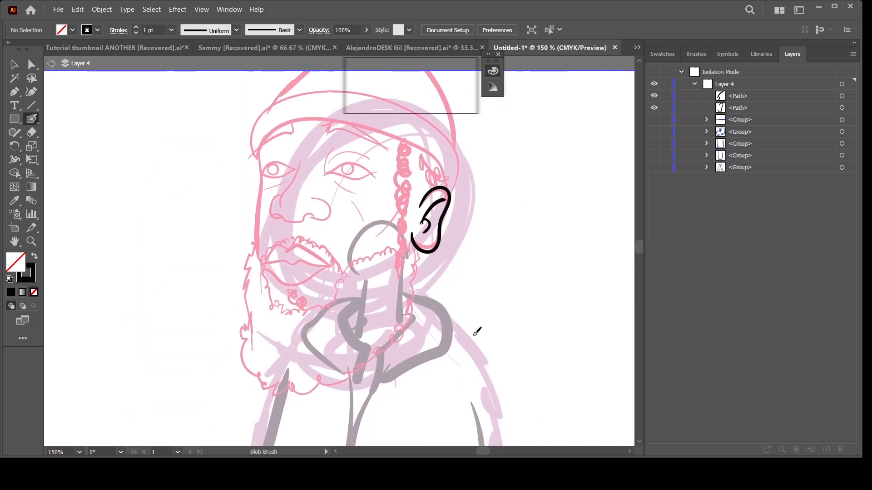
key("ctrl+plus")
key("ctrl+plus")
key("ctrl+minus")
key("ctrl+minus")
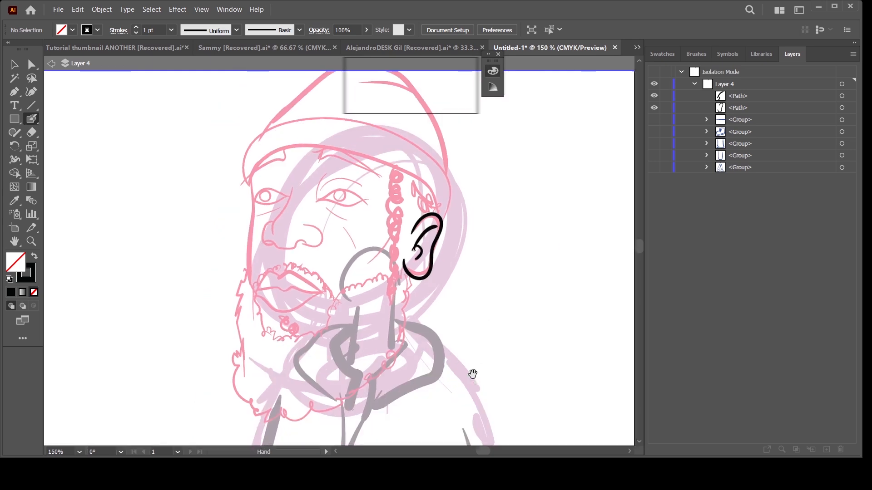
mouse_move(471, 374)
left_mouse_down()
mouse_move(463, 335)
mouse_move(463, 357)
left_mouse_up()
key("ctrl+plus")
key("ctrl+minus")
key("ctrl+minus")
key("ctrl+plus")
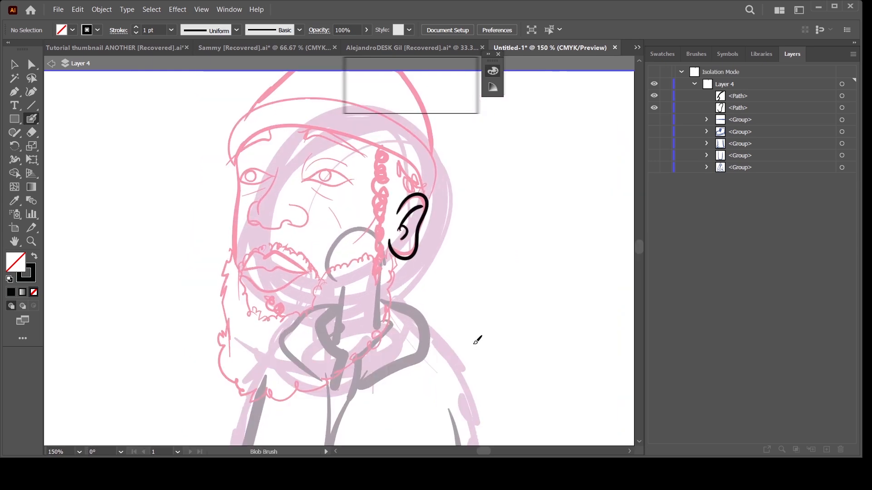
key("ctrl+plus")
left_click_drag(469, 327, 467, 331)
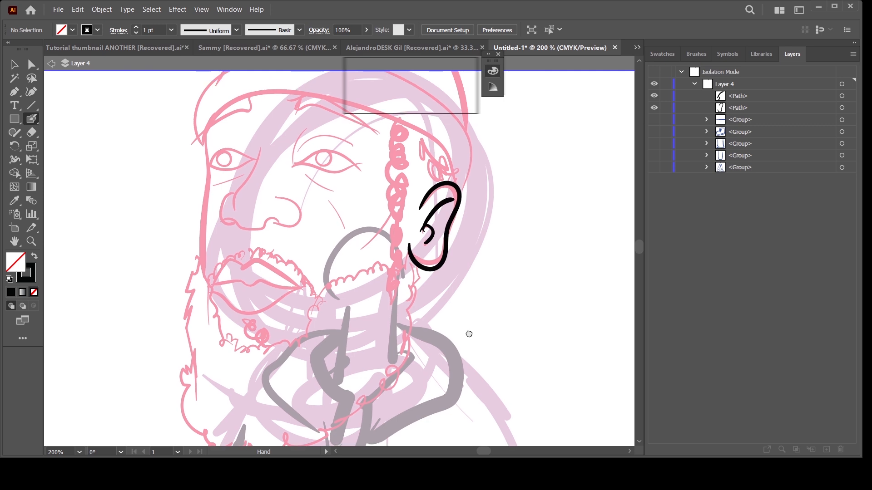
Step: Examine the eyes, nose and beard in the reference photo beside the artboard
key("ctrl+minus")
key("ctrl+minus")
key("ctrl+minus")
left_click_drag(516, 360, 378, 366)
key("ctrl+plus")
left_click_drag(521, 384, 340, 359)
key("ctrl+plus")
key("ctrl+plus")
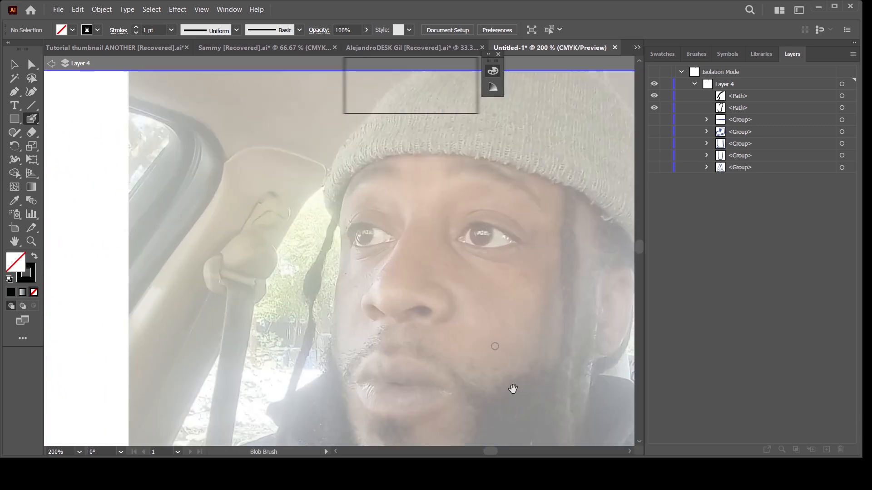
left_click_drag(522, 386, 487, 356)
key("ctrl+minus")
mouse_move(432, 372)
left_mouse_down()
mouse_move(415, 364)
mouse_move(432, 366)
left_mouse_up()
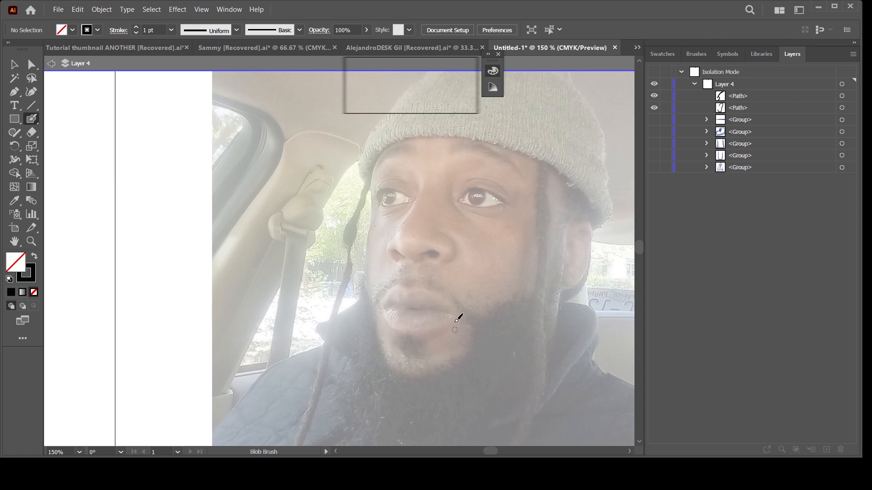
left_click_drag(327, 331, 489, 352)
left_click_drag(359, 347, 621, 361)
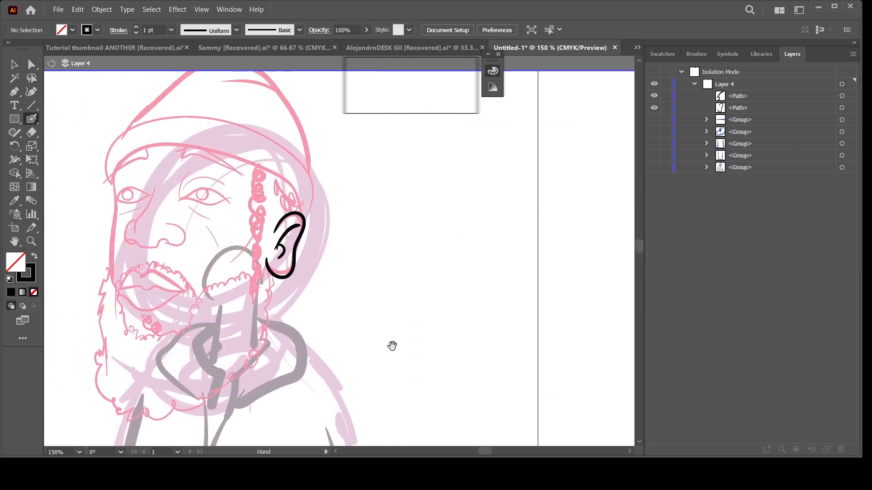
Step: Ink the almond-shaped outlines of both eyes in black over the pink sketch
left_click_drag(391, 346, 556, 360)
key("ctrl+equal")
key("ctrl+equal")
key("ctrl+equal")
left_click_drag(428, 195, 404, 332)
key("ctrl+equal")
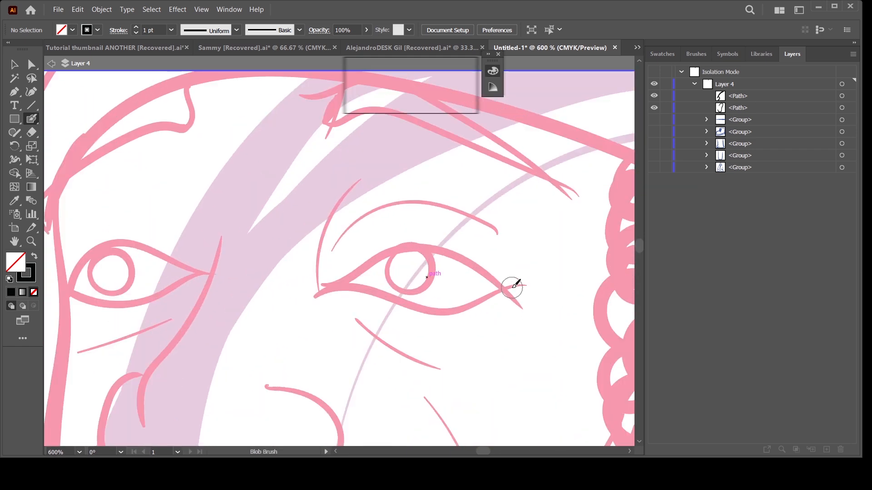
mouse_move(511, 286)
left_mouse_down()
mouse_move(461, 255)
mouse_move(423, 245)
mouse_move(386, 252)
mouse_move(296, 290)
left_mouse_up()
mouse_move(511, 287)
left_mouse_down()
mouse_move(479, 301)
mouse_move(402, 304)
mouse_move(318, 292)
left_mouse_up()
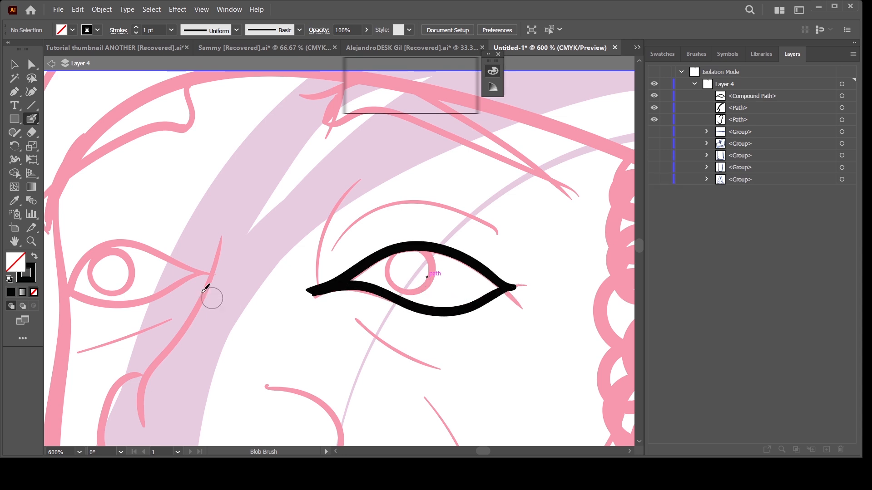
mouse_move(208, 292)
left_mouse_down()
mouse_move(285, 272)
mouse_move(230, 238)
mouse_move(148, 249)
mouse_move(125, 291)
left_mouse_up()
mouse_move(271, 263)
left_mouse_down()
mouse_move(173, 300)
mouse_move(117, 293)
left_mouse_up()
key("ctrl+z")
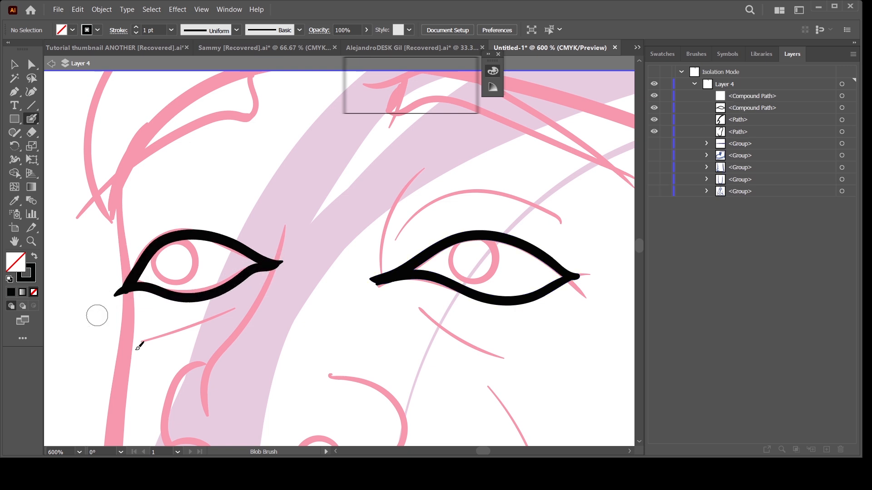
Step: Enlarge each of the two black eye outlines separately about its centre, and deselect them
left_click(842, 96)
left_click(842, 108, "shift")
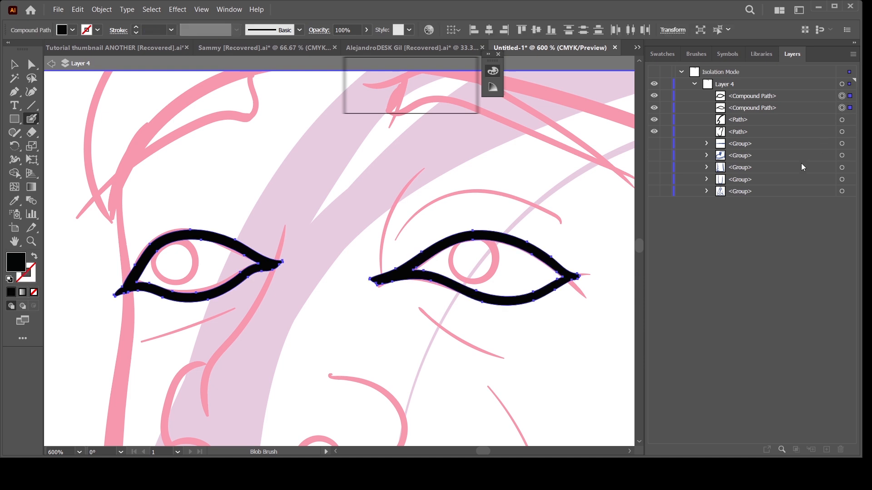
key("v")
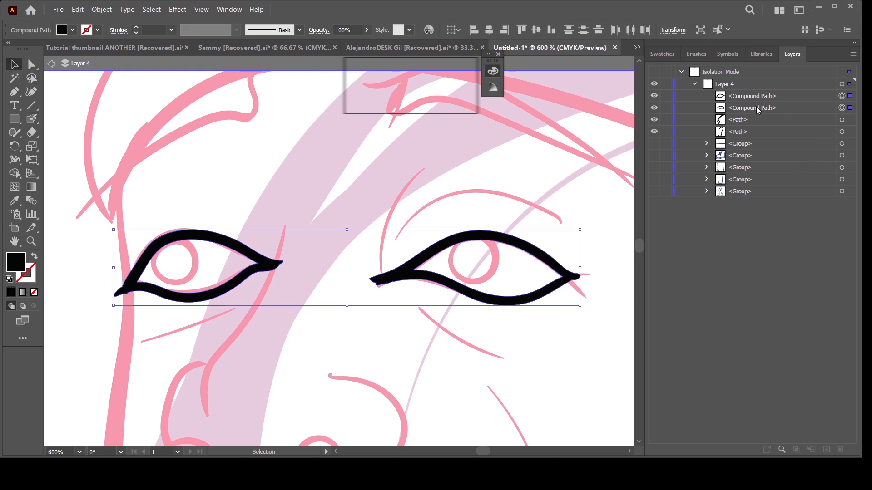
left_click(530, 246, "shift")
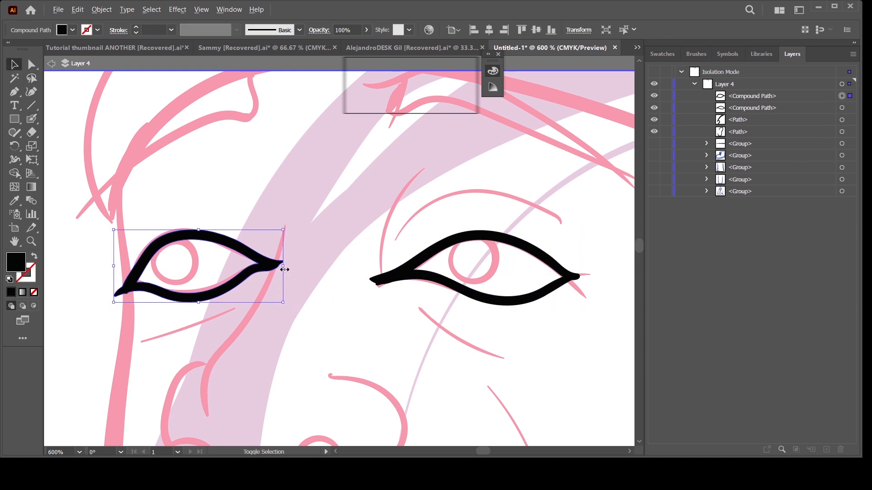
left_click_drag(284, 270, 308, 274)
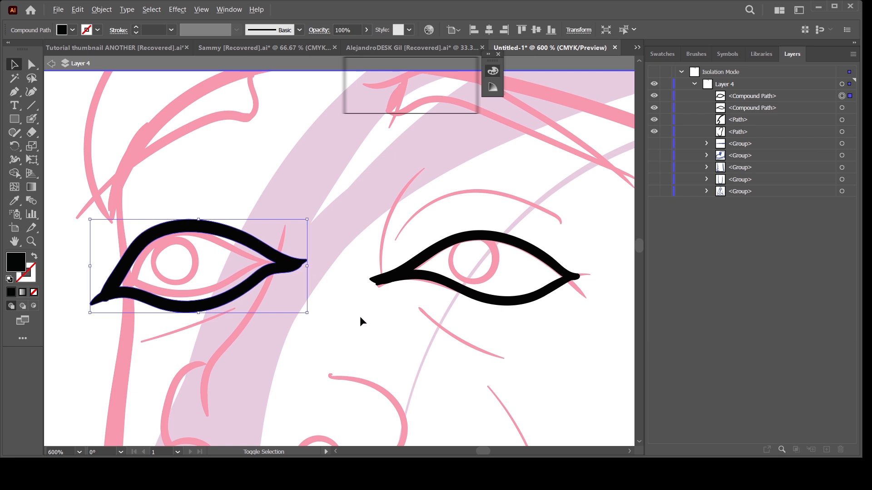
left_click(842, 108)
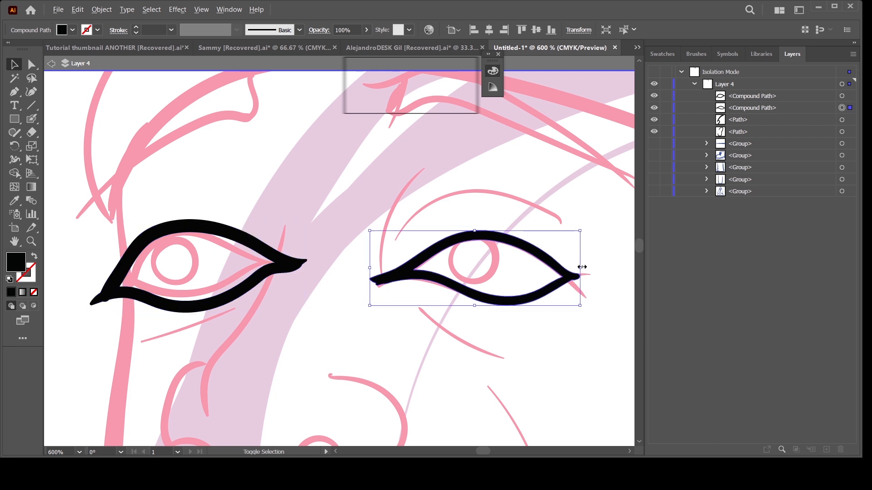
left_click_drag(582, 267, 585, 282)
left_click(530, 343)
Step: Examine the enlarged eye outlines in proportion to the face sketch, the whole figure and the reference photo
key("ctrl+minus")
key("ctrl+minus")
key("ctrl+minus")
key("ctrl+minus")
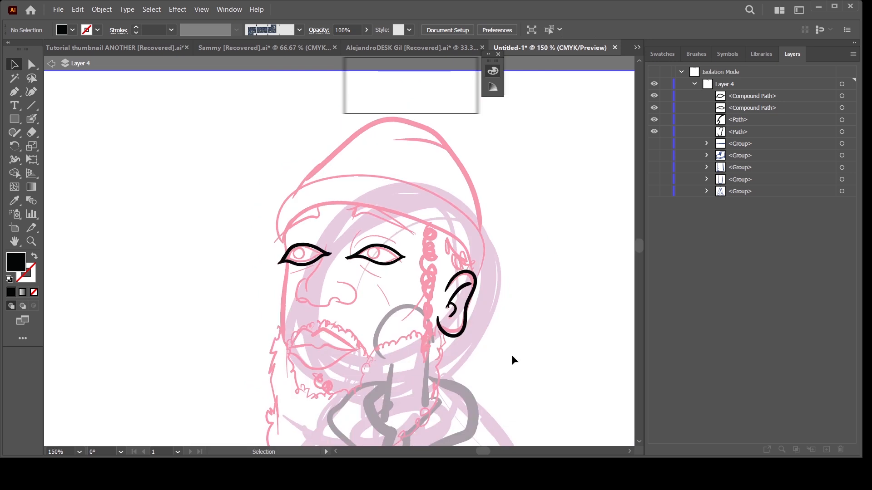
key("ctrl+minus")
key("ctrl+minus")
left_click_drag(520, 368, 527, 348)
key("ctrl+plus")
key("ctrl+plus")
key("ctrl+plus")
key("ctrl+plus")
key("ctrl+plus")
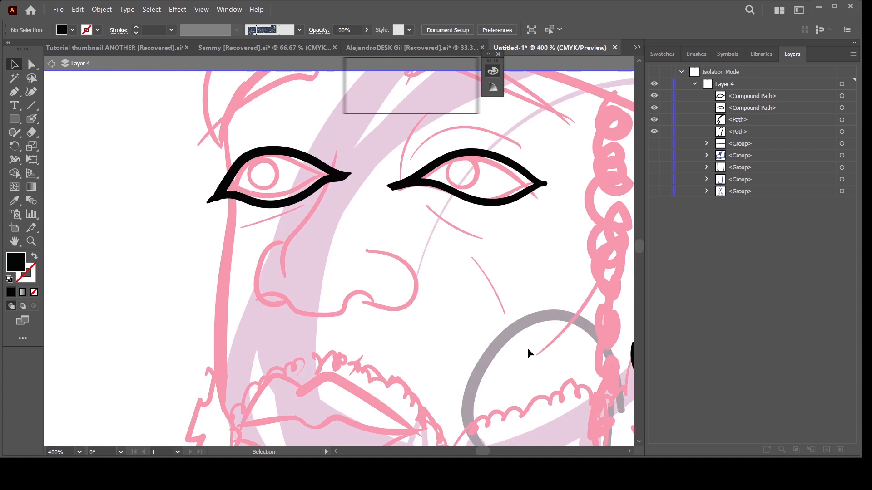
key("ctrl+minus")
key("ctrl+plus")
key("ctrl+plus")
key("ctrl+plus")
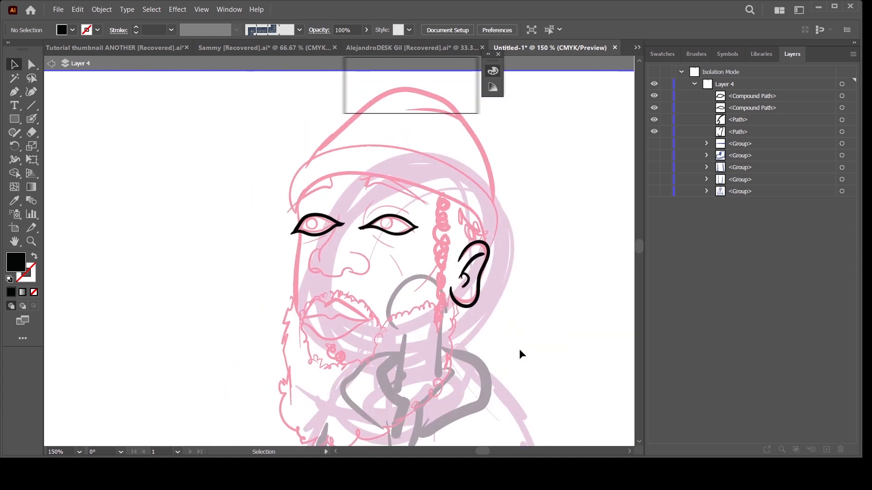
left_click_drag(511, 352, 503, 309)
key("ctrl+minus")
key("ctrl+minus")
key("ctrl+minus")
key("ctrl+minus")
key("ctrl+minus")
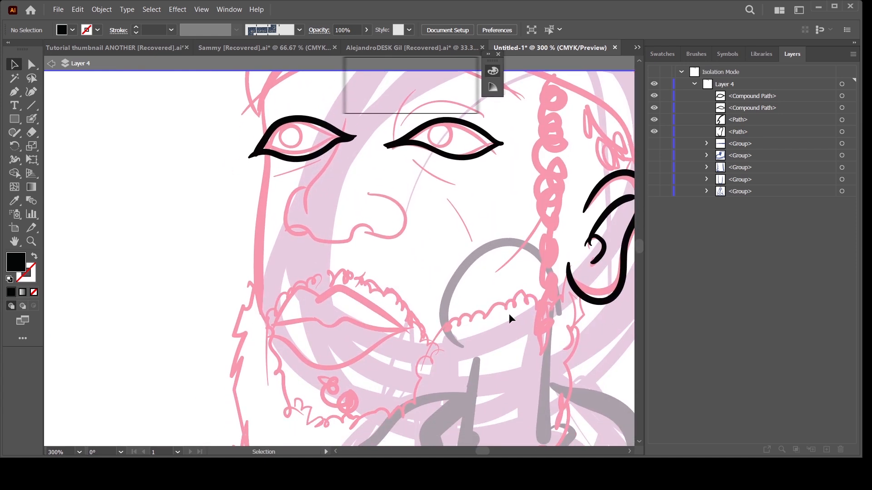
left_click_drag(528, 370, 525, 331)
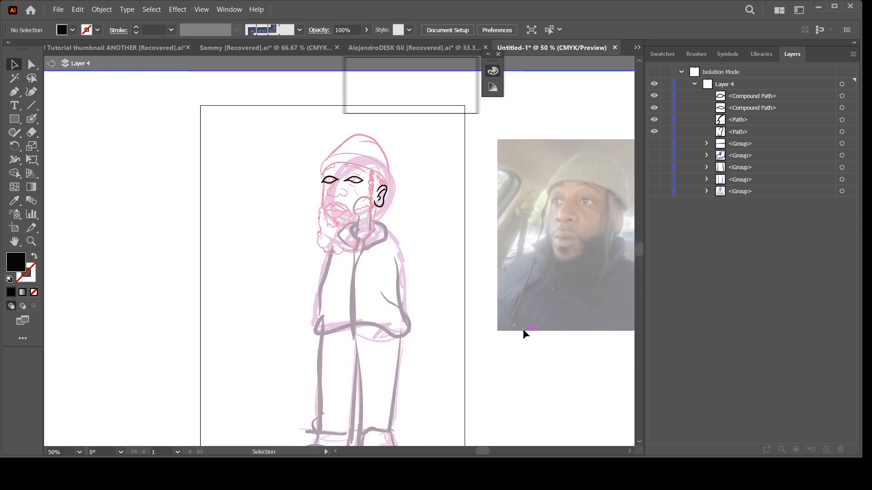
key("ctrl+plus")
key("ctrl+plus")
key("ctrl+plus")
left_click_drag(491, 291, 504, 377)
key("ctrl+plus")
key("ctrl+plus")
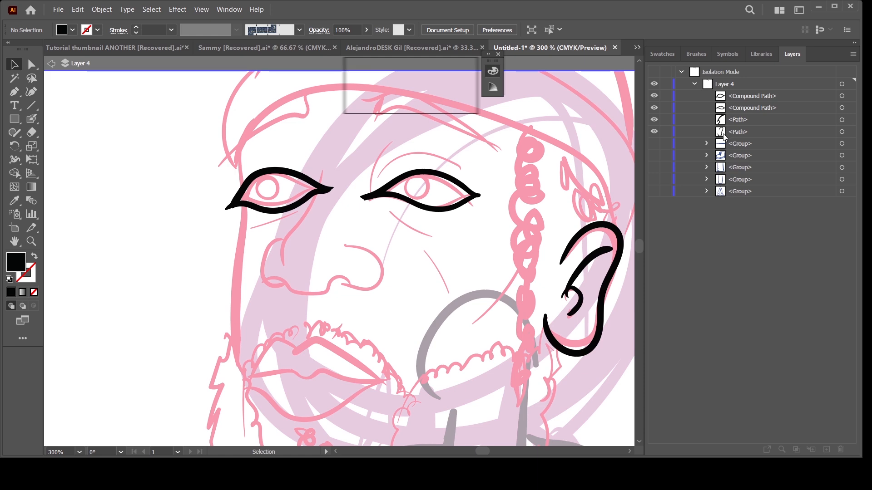
key("ctrl+minus")
key("ctrl+minus")
key("ctrl+minus")
key("ctrl+minus")
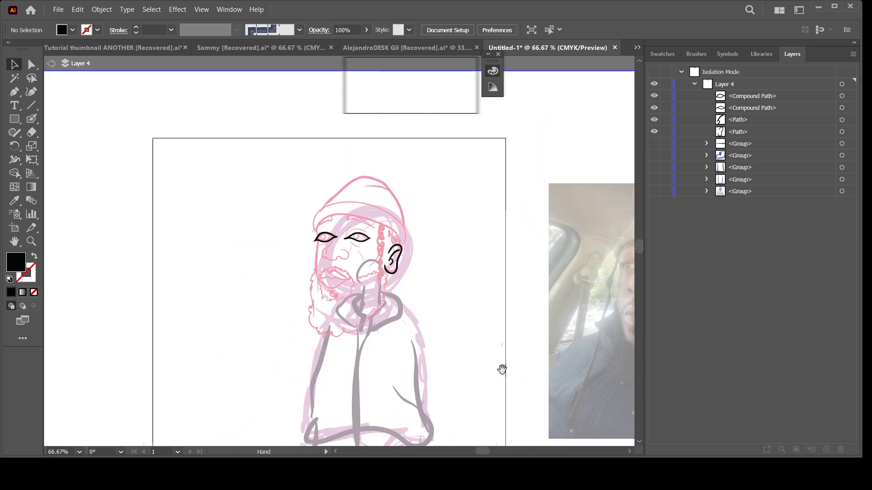
left_click_drag(502, 369, 481, 280)
key("ctrl+plus")
key("ctrl+plus")
key("ctrl+plus")
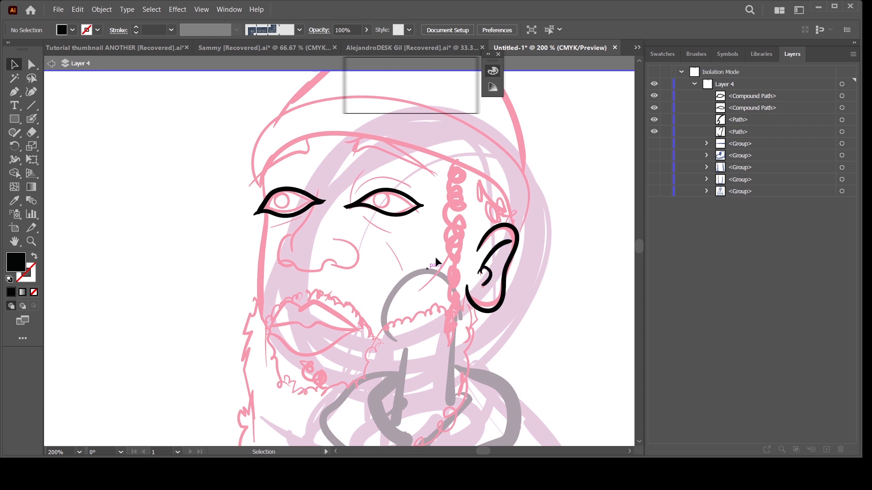
Step: Delete the two black eye outline compound paths from Layer 4
left_click(842, 96)
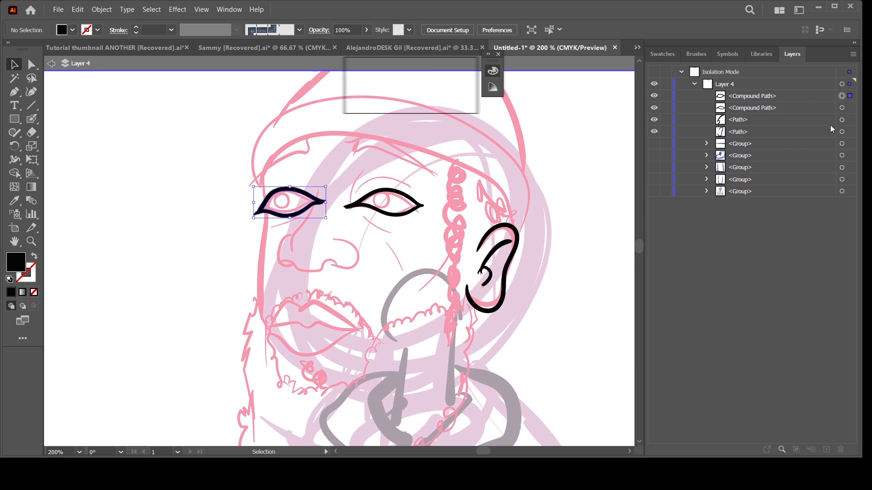
left_click(762, 98)
left_click(764, 109, "shift")
left_click(840, 449)
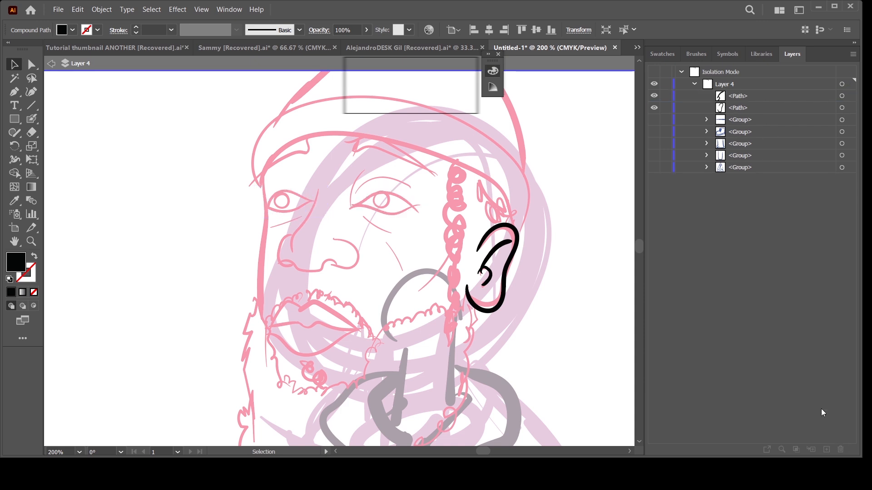
Step: Ink the beard's curly outer outline in black with the Blob Brush, from below the ear around the chin to the opposite cheek
left_click(737, 99)
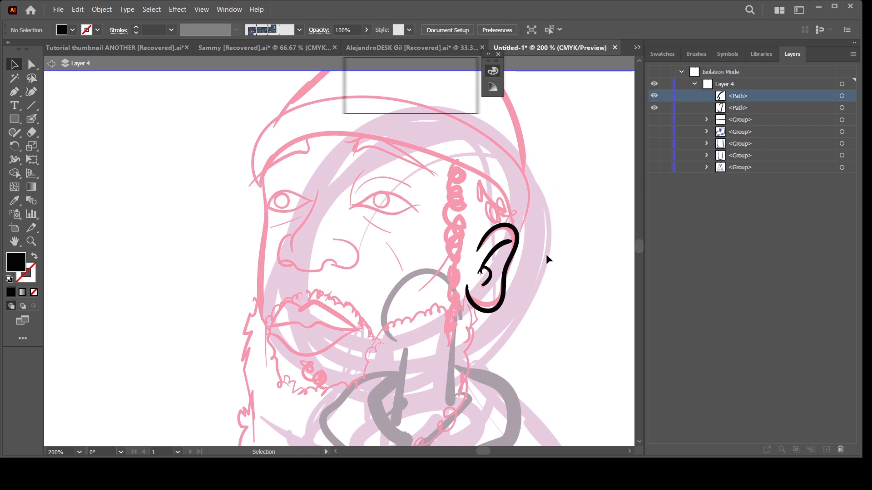
left_click_drag(517, 302, 482, 265)
left_click(32, 122)
key("ctrl+equal")
left_click_drag(498, 344, 461, 281)
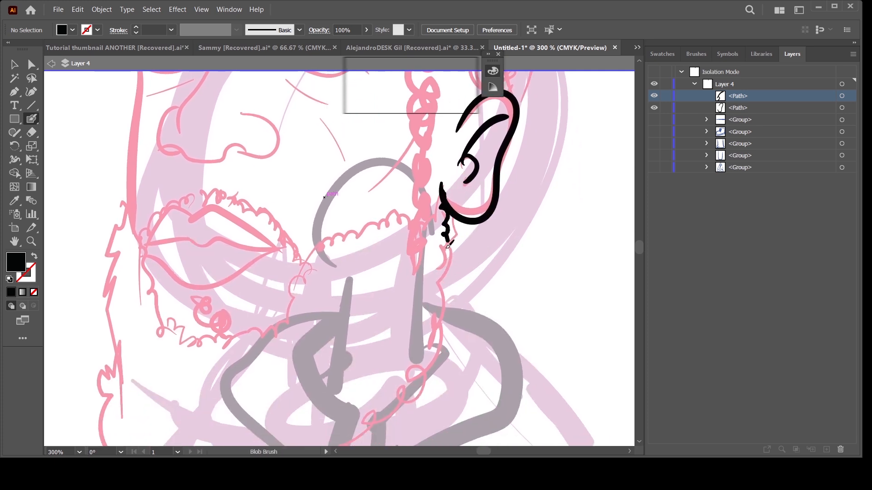
mouse_move(438, 346)
left_mouse_down()
mouse_move(458, 294)
mouse_move(433, 332)
mouse_move(379, 367)
mouse_move(374, 388)
mouse_move(321, 416)
mouse_move(387, 321)
mouse_move(331, 341)
mouse_move(259, 348)
mouse_move(222, 317)
mouse_move(193, 255)
mouse_move(194, 221)
left_mouse_up()
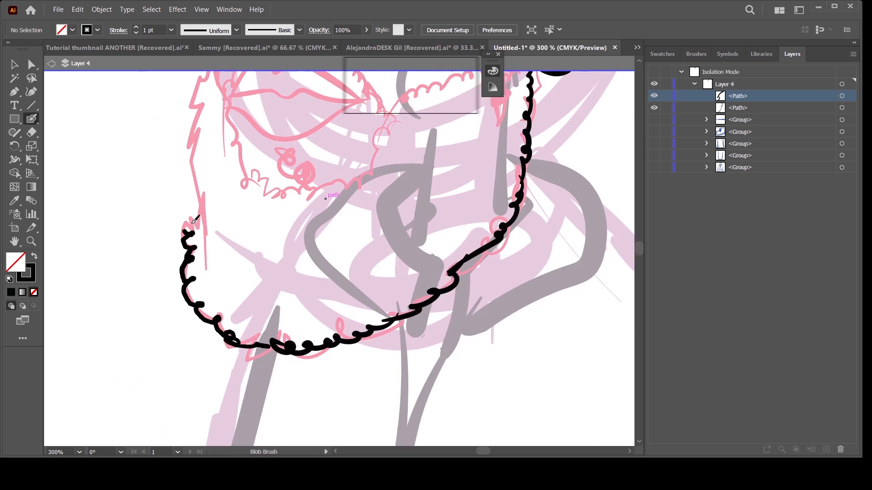
scroll(280, 285, "up", 3)
mouse_move(217, 180)
left_mouse_down()
mouse_move(202, 220)
mouse_move(199, 361)
left_mouse_up()
Step: Ink the curly sideburn beside the ear and the beard's upper edge across the cheek and over the moustache
mouse_move(537, 163)
left_mouse_down()
mouse_move(515, 249)
mouse_move(477, 299)
left_mouse_up()
mouse_move(493, 343)
left_mouse_down()
mouse_move(480, 310)
mouse_move(493, 316)
left_mouse_up()
left_click_drag(478, 257, 469, 265)
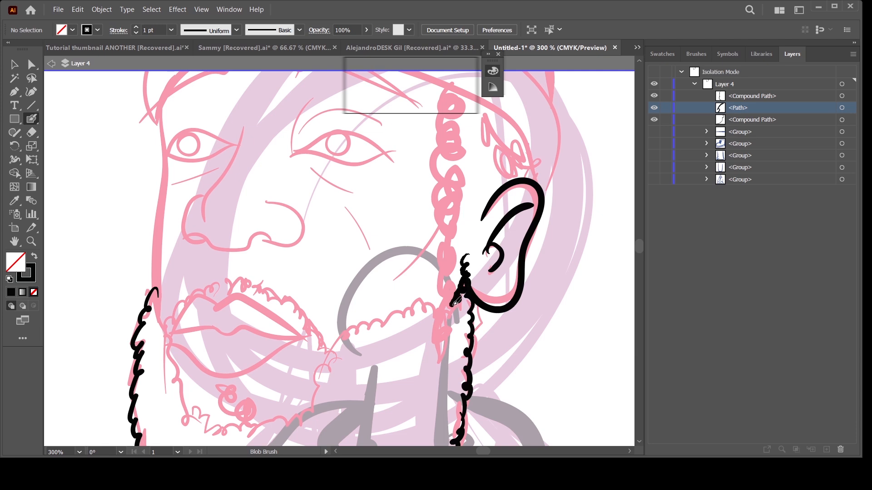
mouse_move(441, 304)
left_mouse_down()
mouse_move(338, 340)
mouse_move(343, 354)
mouse_move(326, 340)
left_mouse_up()
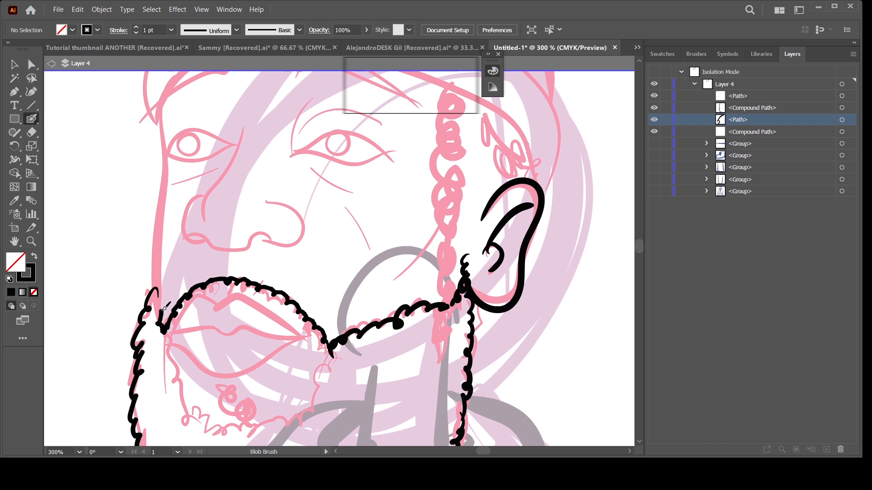
Step: Ink the moustache's second curly edge, the beard's inner edge around the mouth, and the small curly patch below the lower lip in black
left_click_drag(421, 400, 447, 301)
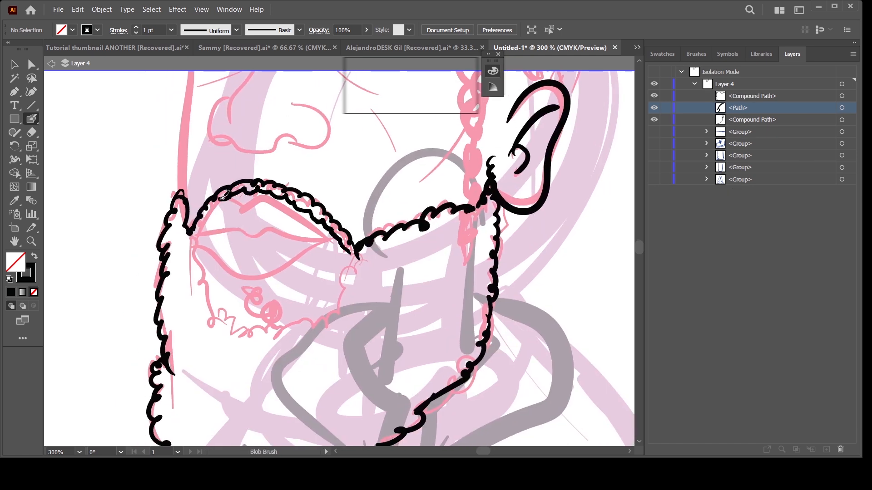
left_click_drag(194, 238, 190, 254)
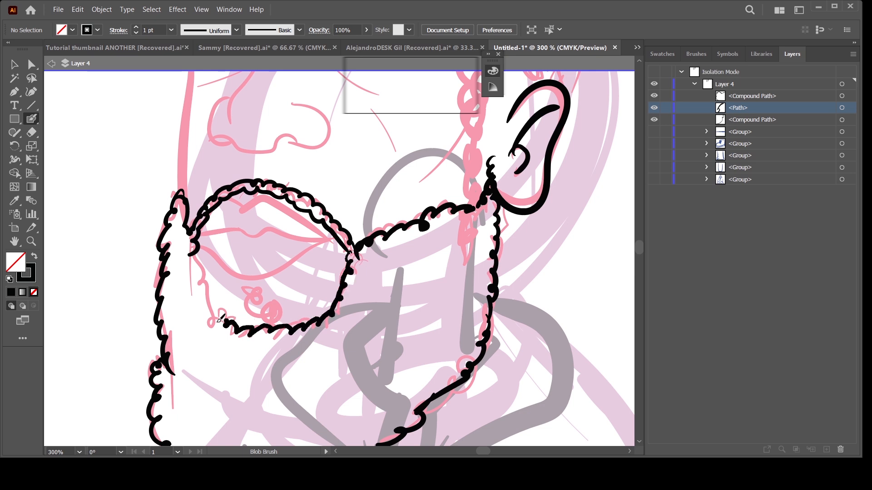
left_click_drag(253, 289, 248, 309)
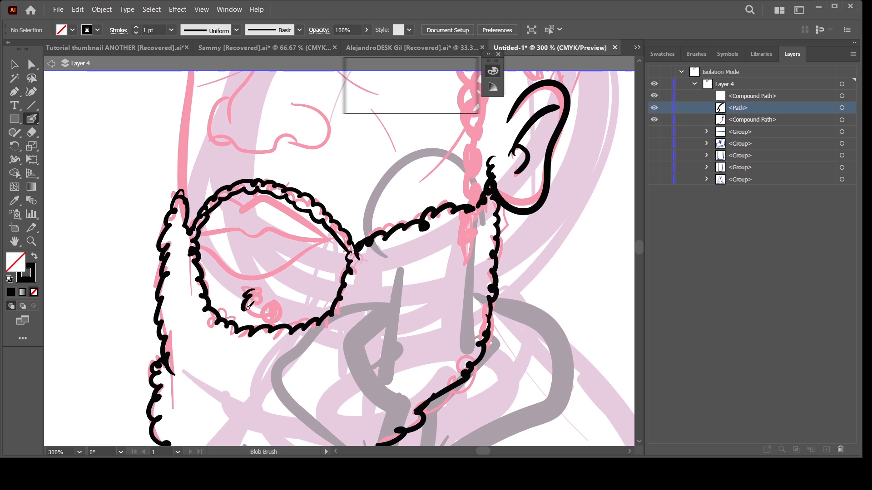
key("ctrl+minus")
key("ctrl+minus")
left_click_drag(416, 324, 416, 403)
key("ctrl+plus")
left_click_drag(513, 357, 482, 332)
left_click_drag(520, 262, 527, 293)
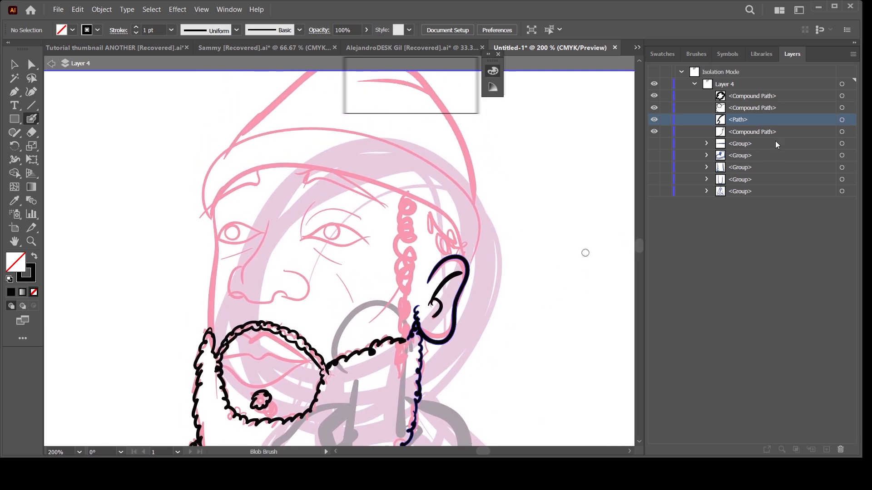
left_click(842, 84)
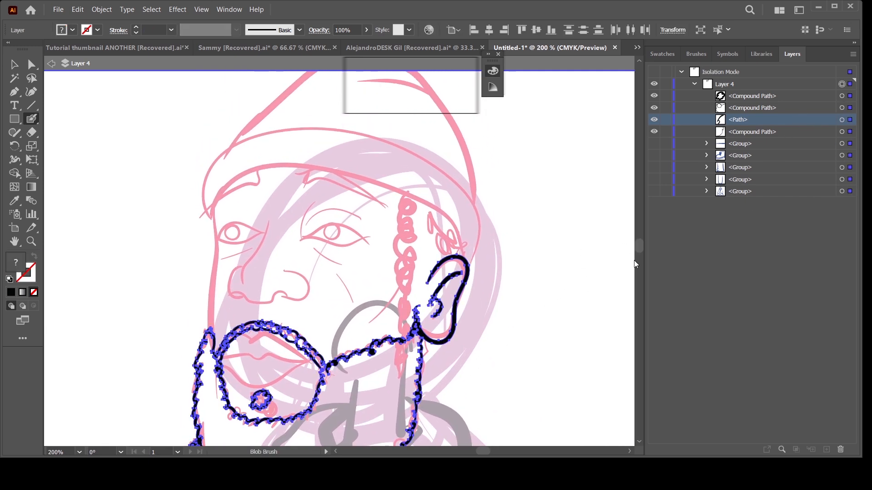
left_click_drag(381, 363, 356, 277)
key("ctrl+plus")
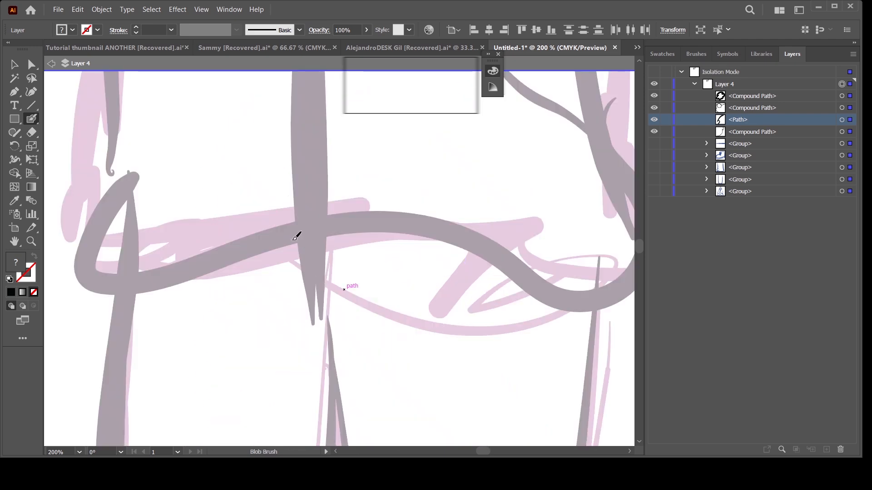
left_click_drag(285, 223, 331, 321)
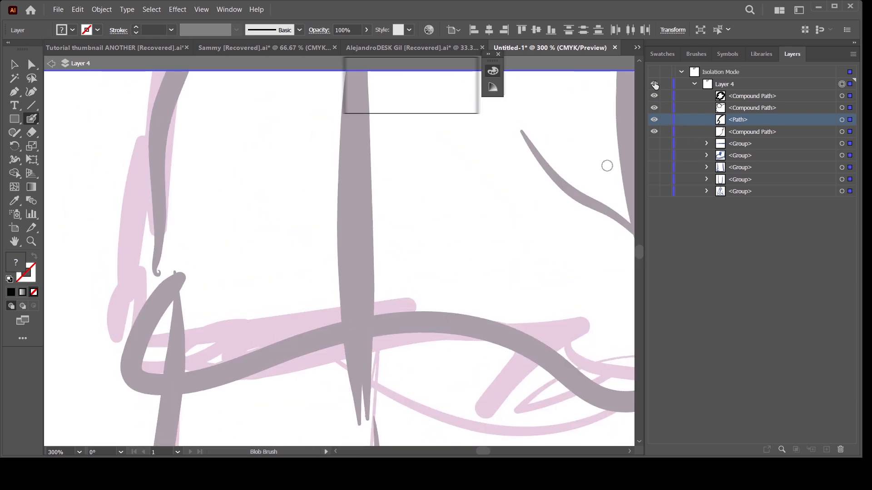
left_click(588, 141, "ctrl")
key("ctrl+minus")
key("ctrl+minus")
key("ctrl+minus")
left_click_drag(403, 260, 415, 475)
key("ctrl+plus")
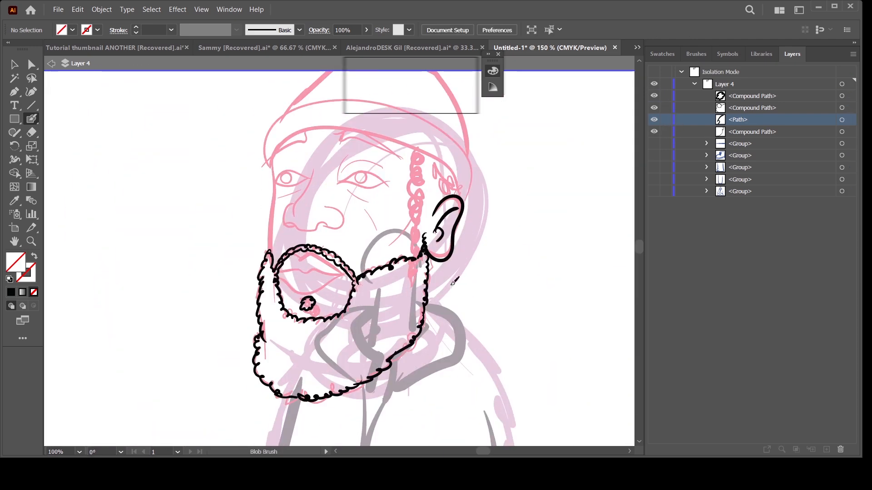
Step: Ink the head outline in black from the top of the ear over the skull and down the far cheek to the beard
key("ctrl+plus")
key("ctrl+plus")
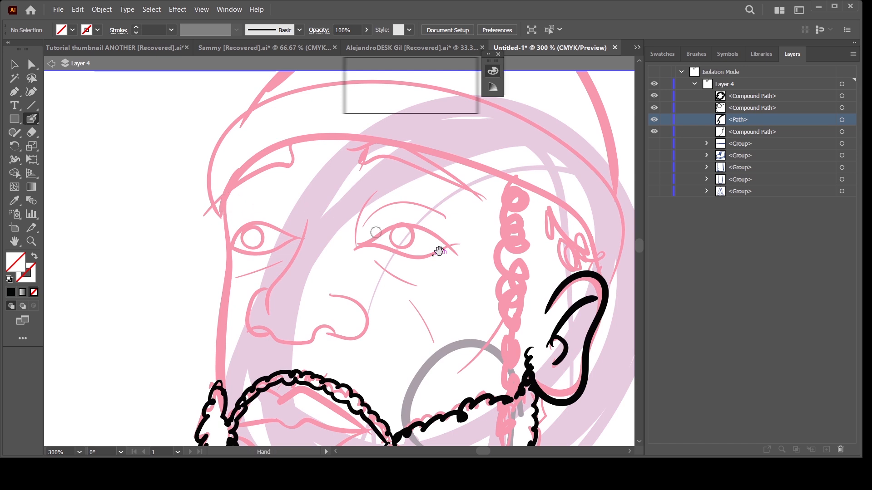
left_click_drag(534, 306, 425, 319)
left_click_drag(447, 356, 458, 410)
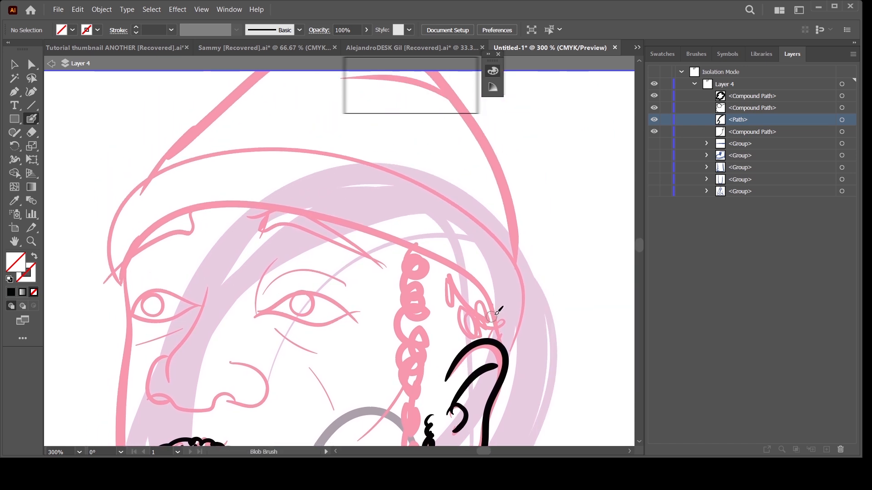
left_click_drag(488, 335, 492, 381)
key("ctrl+minus")
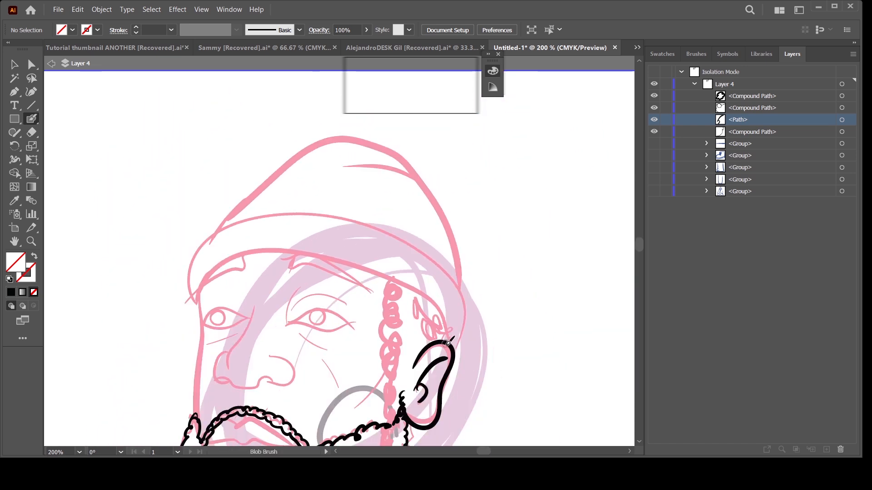
mouse_move(448, 341)
left_mouse_down()
mouse_move(452, 248)
mouse_move(419, 190)
mouse_move(386, 168)
mouse_move(339, 159)
mouse_move(253, 197)
left_mouse_up()
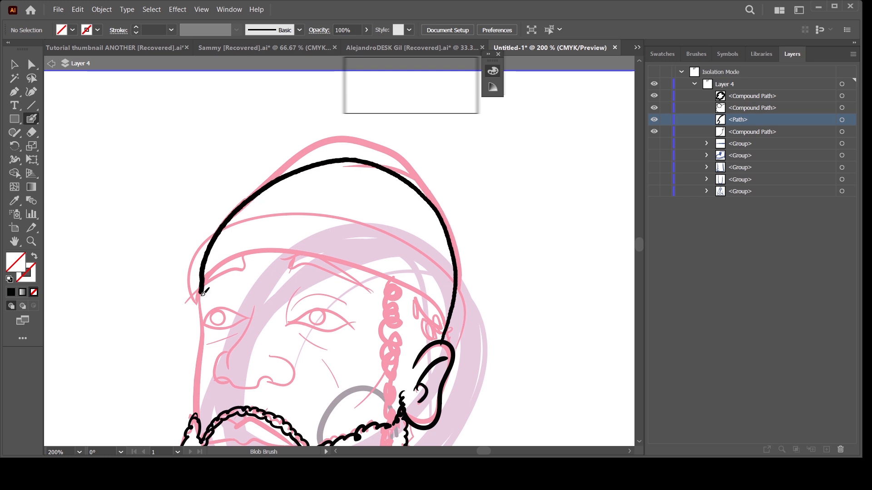
left_click_drag(206, 339, 204, 341)
key("ctrl+plus")
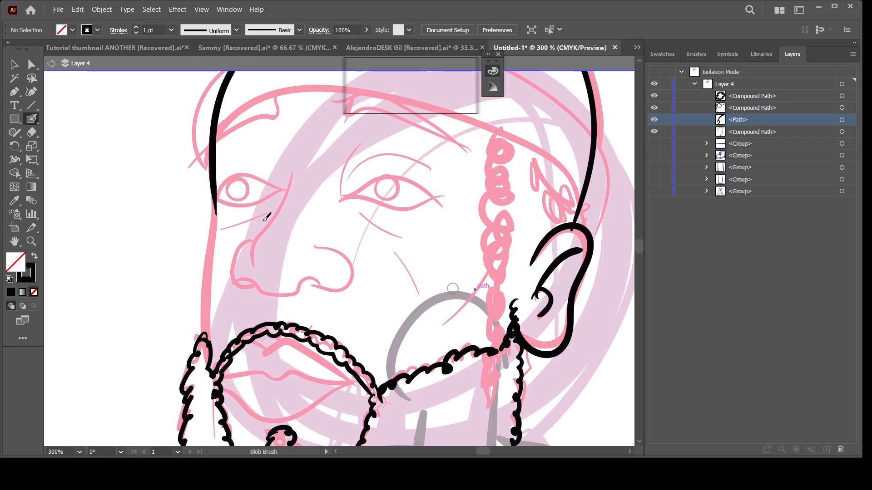
left_click_drag(217, 221, 202, 358)
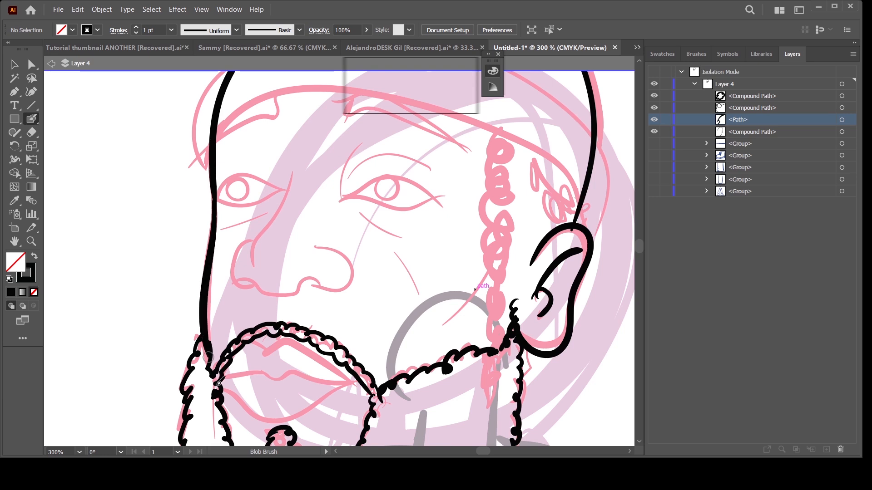
key("ctrl+minus")
left_click_drag(466, 229, 461, 340)
left_click_drag(413, 380, 406, 300)
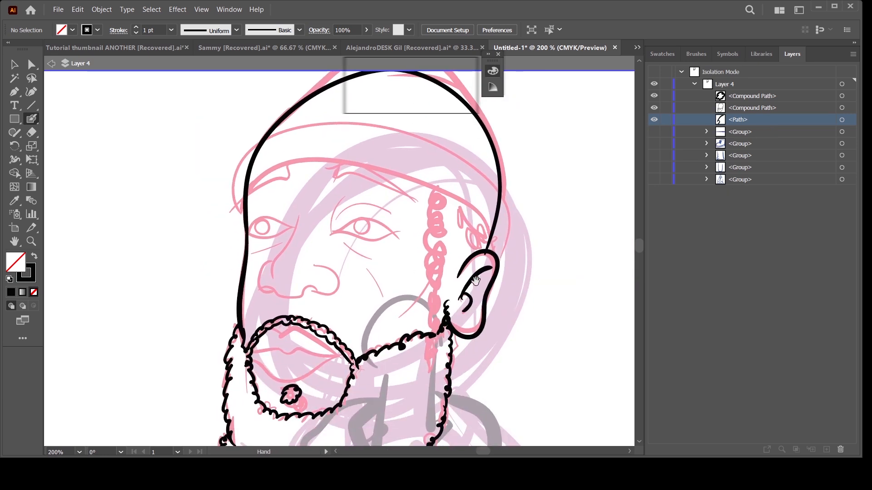
Step: Ink a curly black hairline from above the ear up past the temple and across the forehead
left_click_drag(463, 243, 412, 307)
key("ctrl+plus")
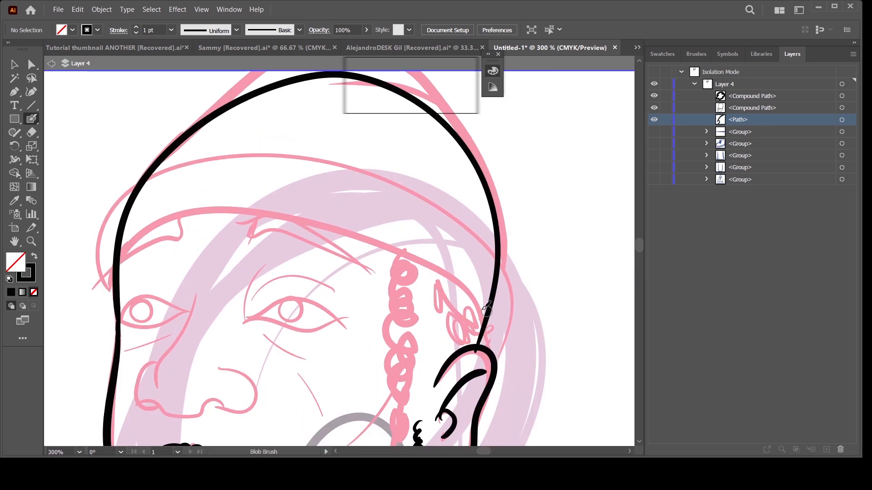
mouse_move(453, 264)
left_mouse_down()
mouse_move(441, 281)
mouse_move(473, 355)
mouse_move(445, 299)
left_mouse_up()
mouse_move(118, 232)
left_mouse_down()
mouse_move(205, 196)
mouse_move(347, 208)
mouse_move(389, 221)
mouse_move(442, 284)
left_mouse_up()
key("ctrl+1")
key("ctrl+=")
key("ctrl+=")
key("ctrl+=")
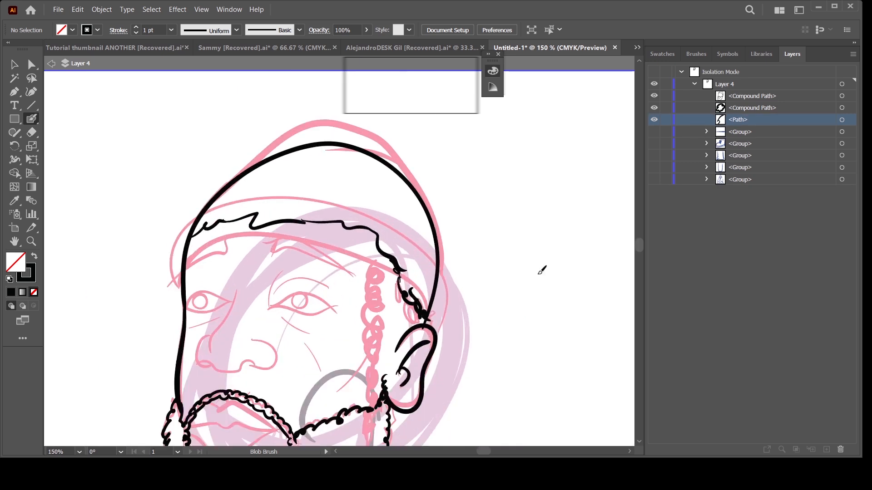
Step: Undo the wavy hairline strokes across the forehead, back to the curls above the ear
key("ctrl+z")
key("ctrl+z")
key("ctrl+z")
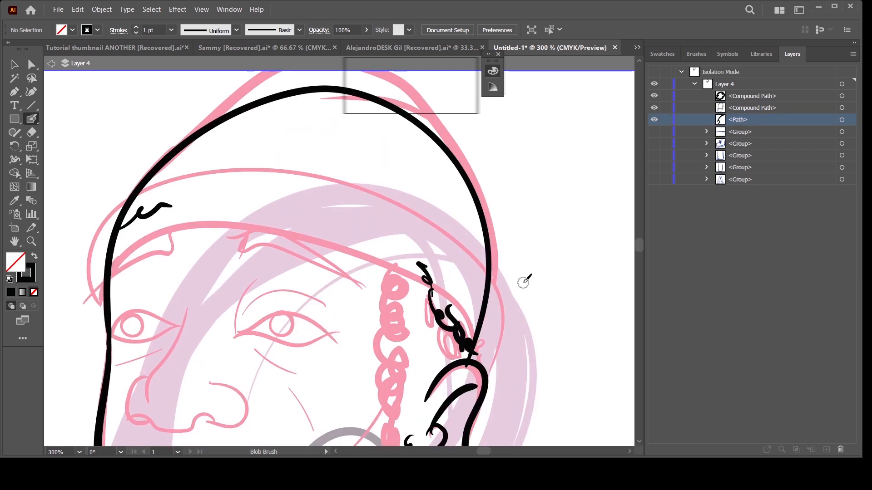
key("ctrl+z")
Step: Try inking a straighter hairline from the far side of the forehead to the curls above the ear
left_click_drag(129, 210, 206, 193)
key("ctrl+z")
mouse_move(131, 205)
left_mouse_down()
mouse_move(136, 196)
mouse_move(383, 193)
mouse_move(406, 254)
left_mouse_up()
key("ctrl+minus")
key("ctrl+minus")
key("ctrl+plus")
key("ctrl+plus")
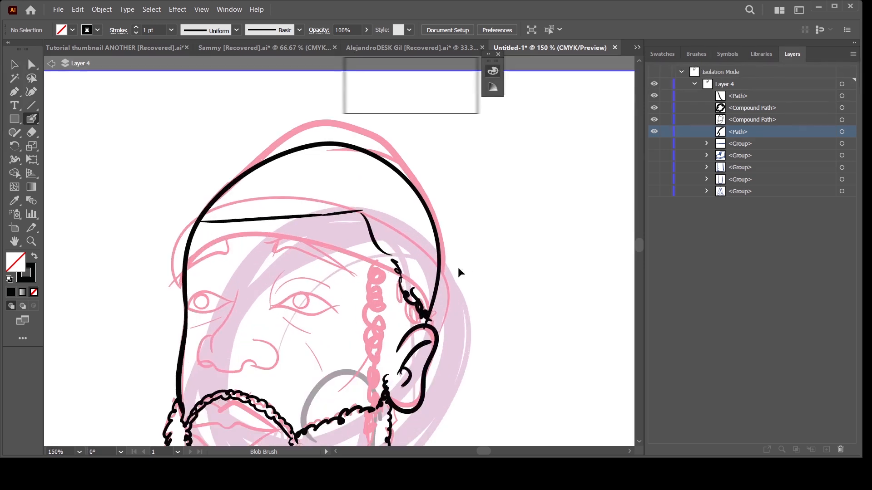
key("ctrl+z")
key("ctrl+z")
key("ctrl+z")
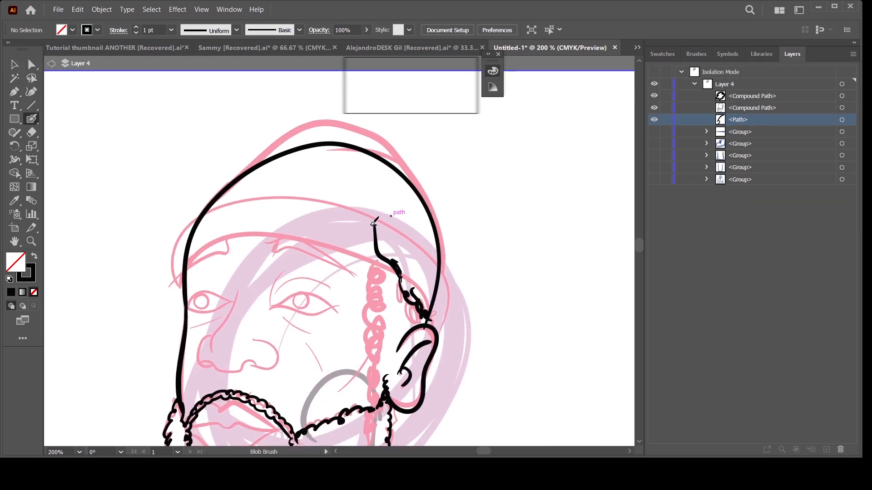
Step: Ink a smooth hairline from the angular temple corner across the forehead, and thicken the curls above the ear
mouse_move(373, 224)
left_mouse_down()
mouse_move(227, 217)
mouse_move(180, 232)
left_mouse_up()
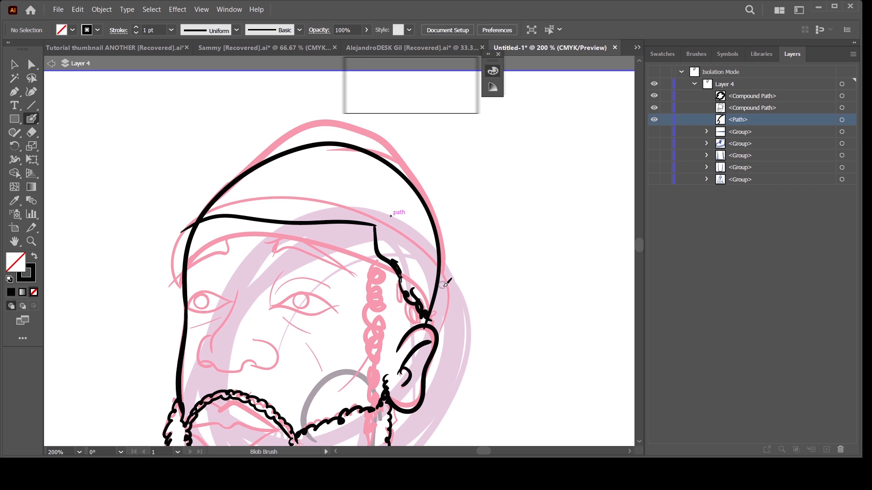
scroll(450, 280, "down", 4)
scroll(452, 281, "up", 6)
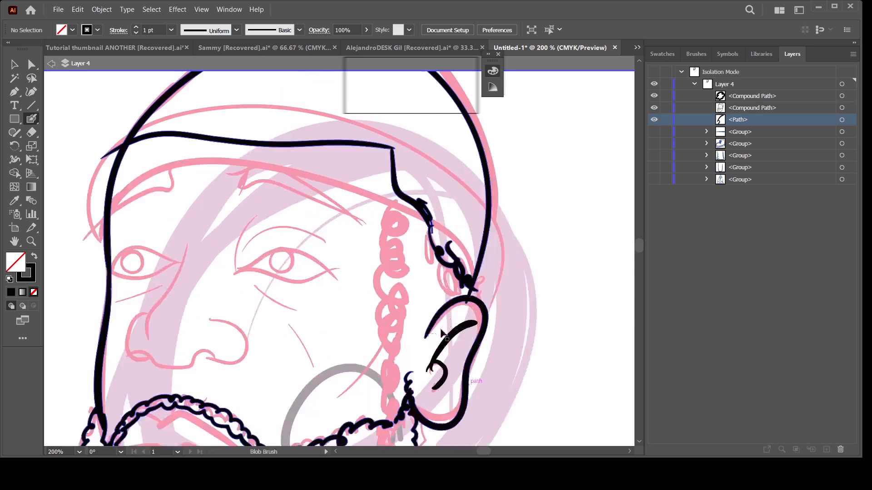
scroll(443, 335, "up", 2)
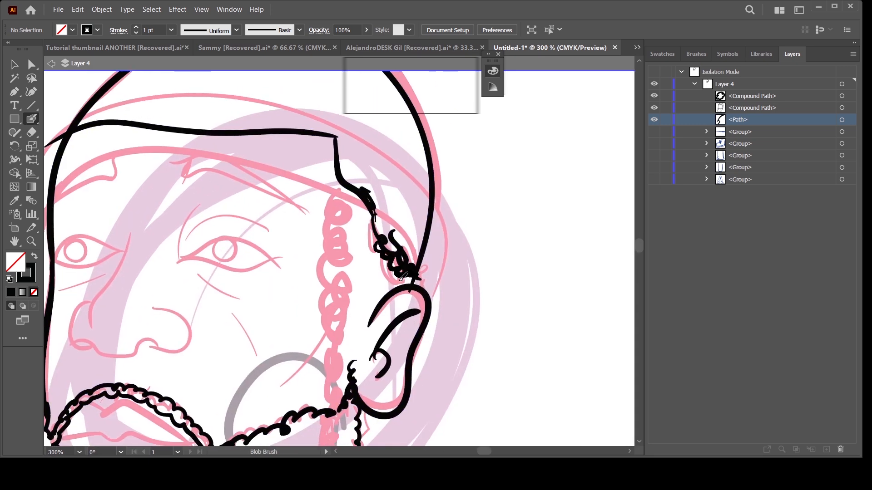
key("ctrl+minus")
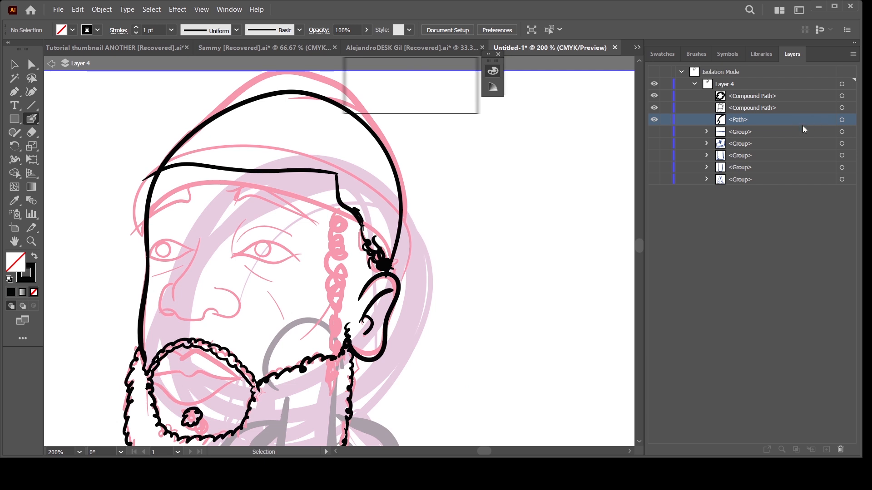
key("ctrl+plus")
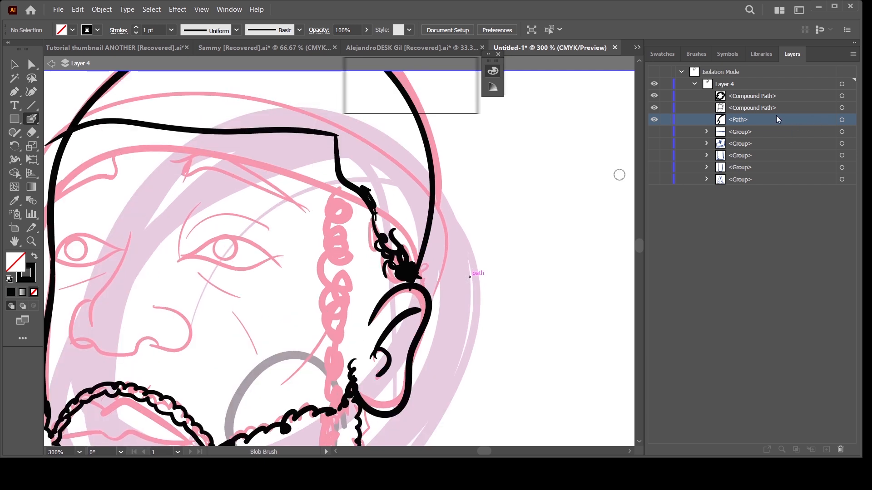
Step: Group the visible head, ear, hairline and beard paths in Layer 4 and lock the group
left_click(845, 85)
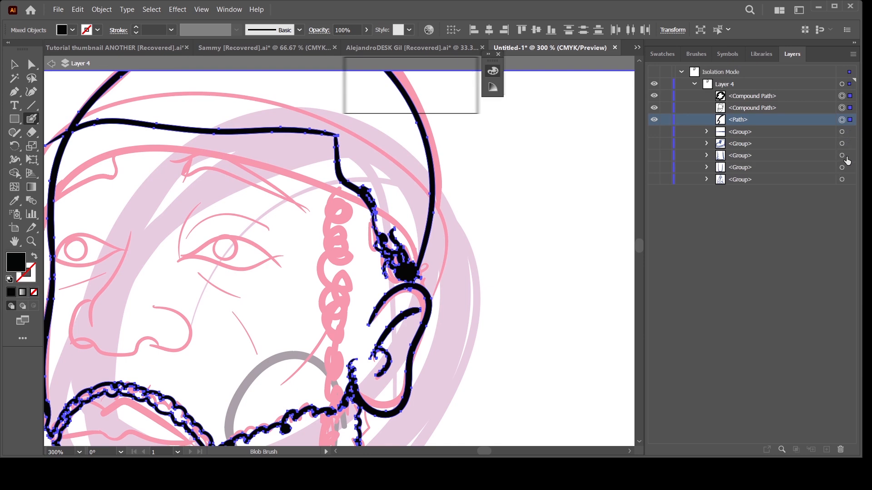
key("ctrl+g")
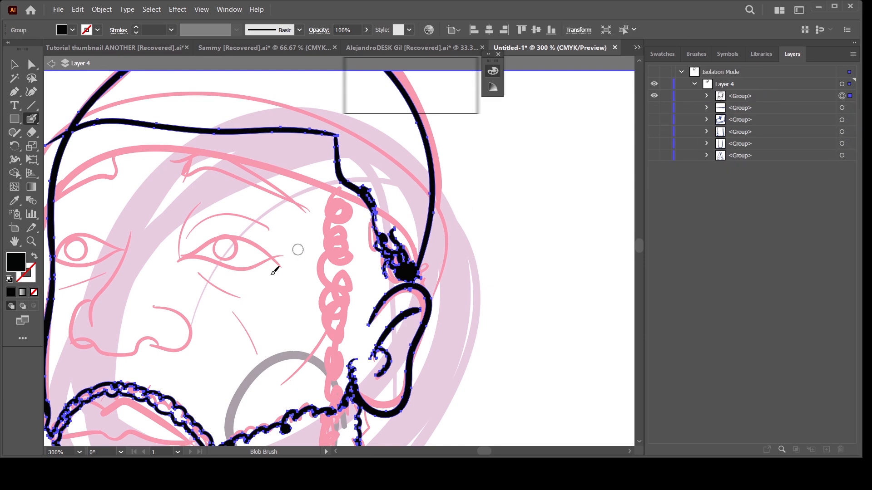
left_click(666, 96)
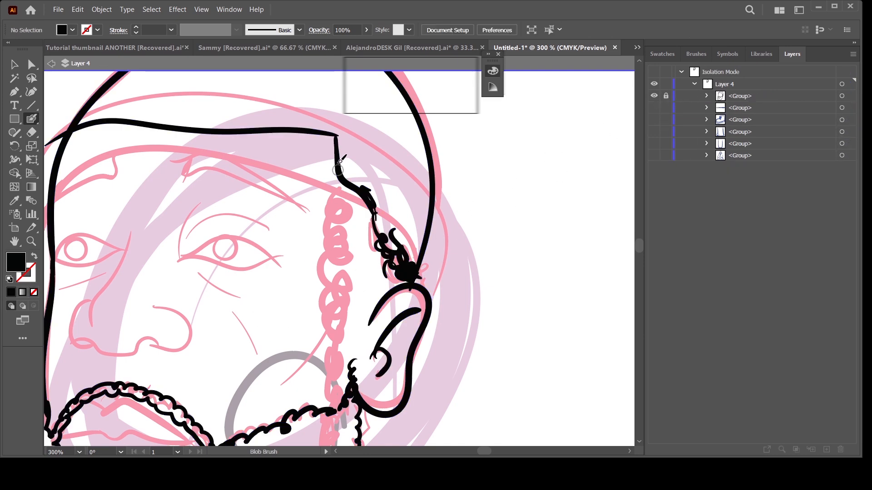
Step: Ink the curly braid in front of the ear in black, from the temple hairline down over the beard's upper edge
mouse_move(337, 165)
left_mouse_down()
mouse_move(319, 274)
mouse_move(336, 361)
left_mouse_up()
mouse_move(359, 352)
left_mouse_down()
mouse_move(369, 314)
mouse_move(347, 305)
mouse_move(347, 274)
mouse_move(343, 334)
mouse_move(346, 352)
mouse_move(354, 249)
left_mouse_up()
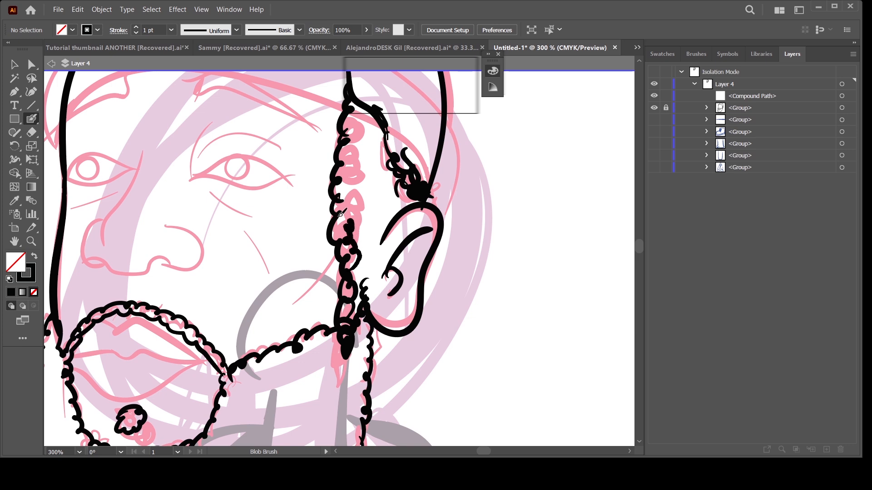
mouse_move(349, 214)
left_mouse_down()
mouse_move(354, 178)
mouse_move(326, 232)
left_mouse_up()
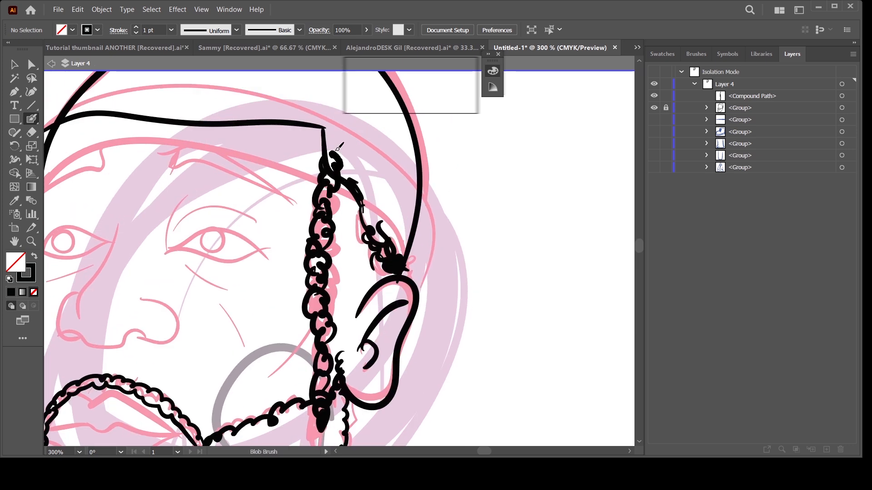
key("ctrl+minus")
key("ctrl+minus")
left_click_drag(412, 331, 405, 328)
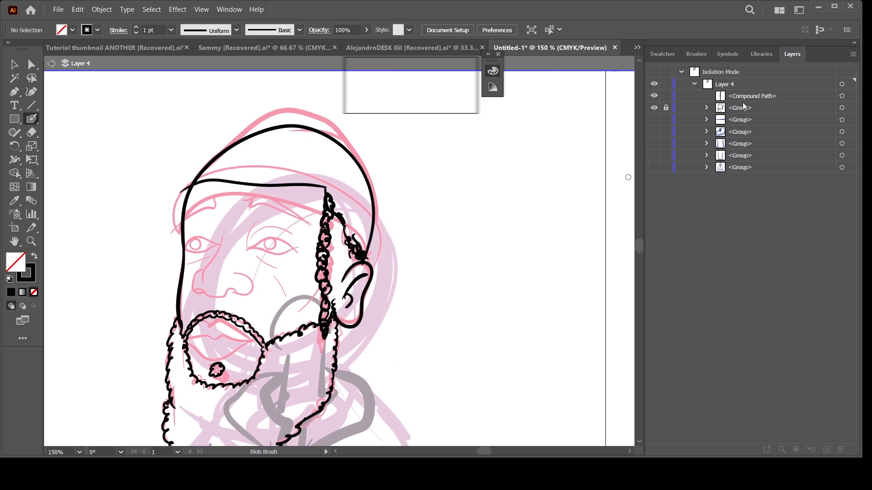
Step: Group the braid artwork, and hide and unlock both the braid group and the head group in Layer 4
left_click(841, 96)
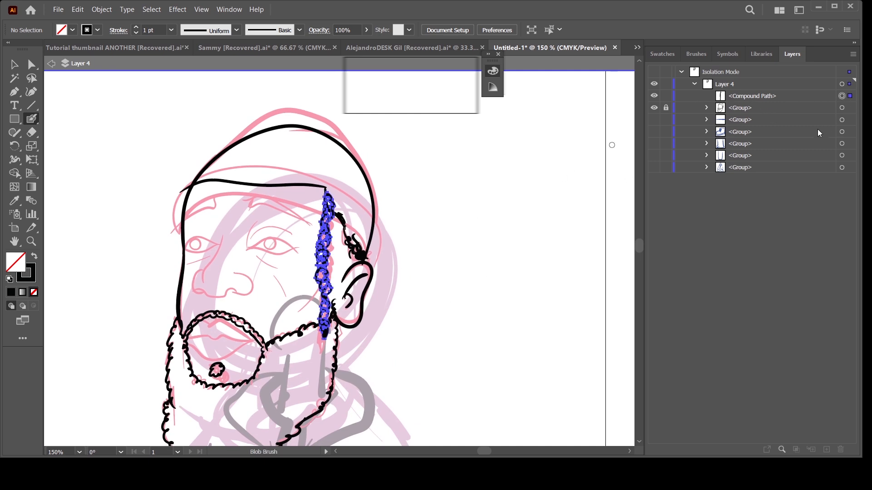
left_click(666, 96)
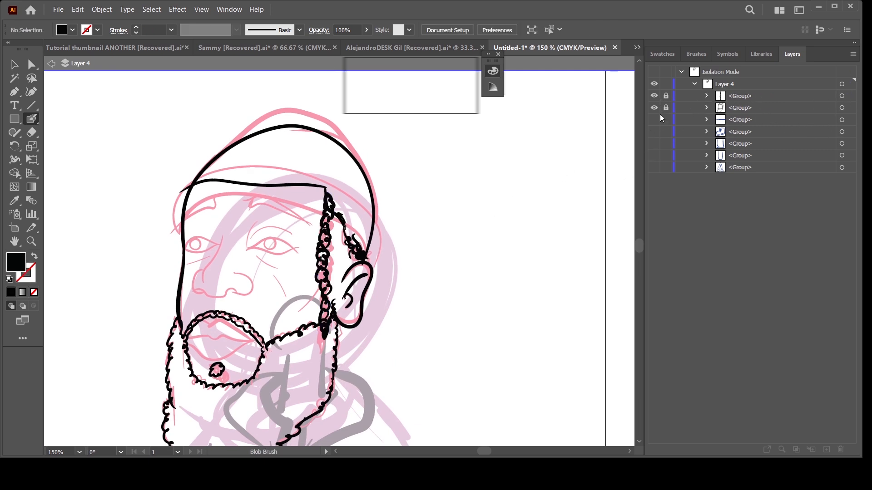
left_click_drag(366, 325, 379, 351)
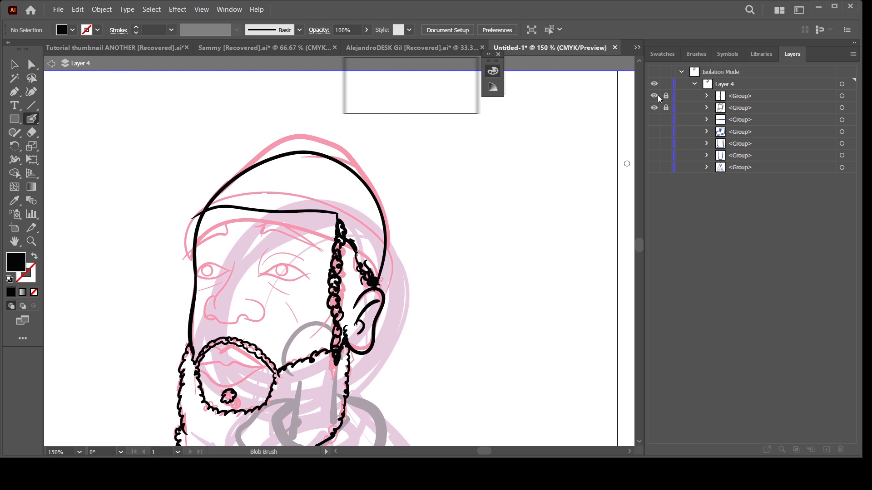
mouse_move(654, 95)
left_mouse_down()
mouse_move(654, 108)
mouse_move(666, 108)
left_mouse_up()
key("ctrl+plus")
key("ctrl+plus")
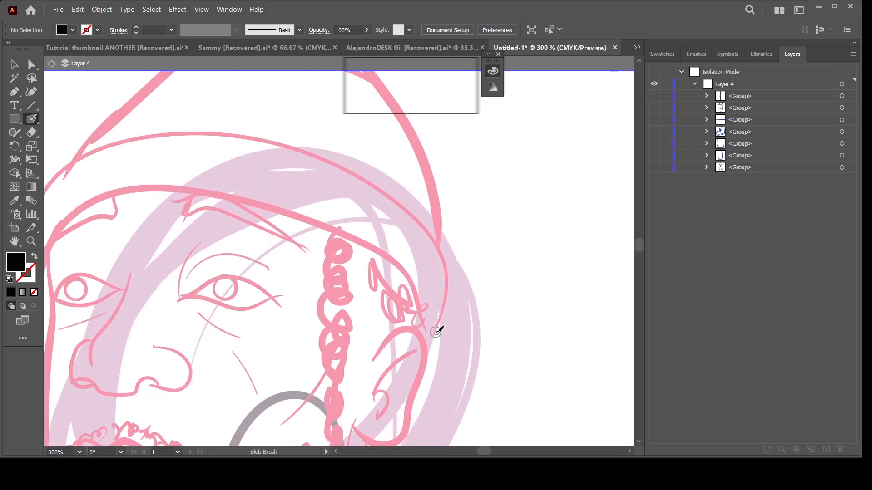
Step: Ink the beanie's folded brim in black with an upper and a lower curve meeting at the forehead and ear
mouse_move(450, 285)
left_mouse_down()
mouse_move(431, 227)
mouse_move(354, 172)
mouse_move(473, 213)
mouse_move(360, 171)
mouse_move(282, 171)
mouse_move(218, 181)
mouse_move(167, 210)
mouse_move(149, 246)
mouse_move(157, 312)
left_mouse_up()
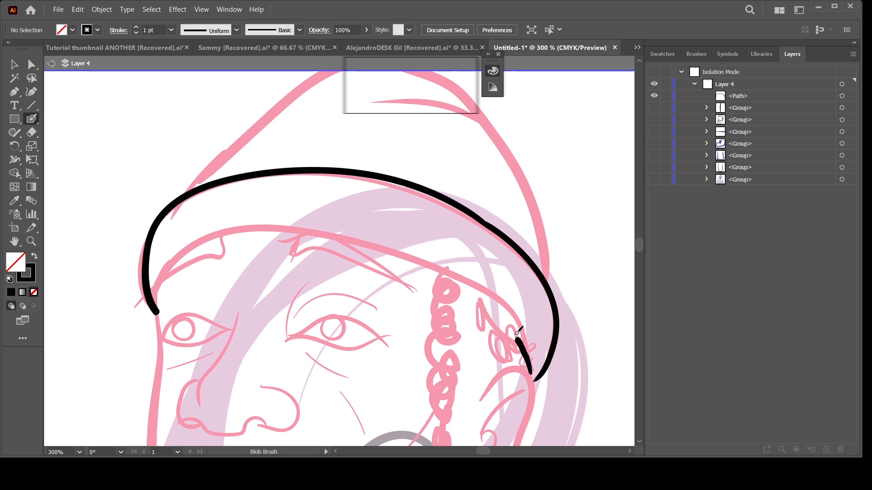
mouse_move(518, 333)
left_mouse_down()
mouse_move(476, 286)
mouse_move(380, 238)
mouse_move(268, 224)
mouse_move(176, 254)
mouse_move(159, 317)
left_mouse_up()
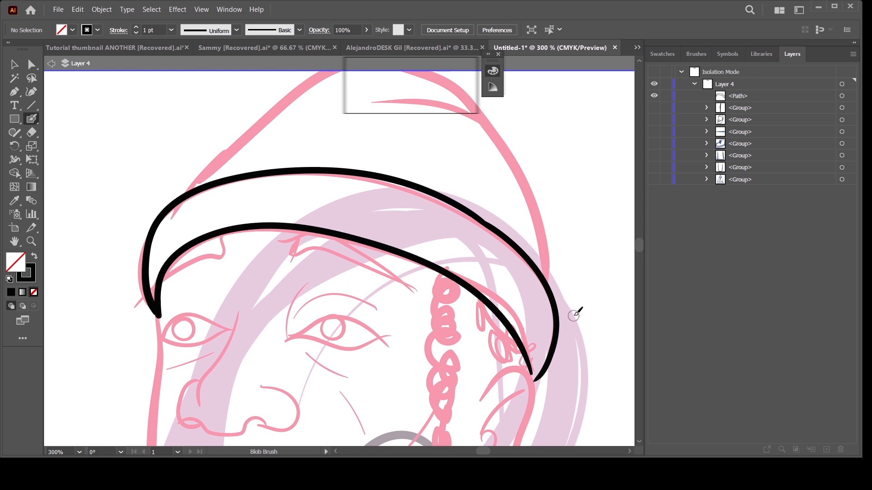
key("ctrl+z")
mouse_move(532, 349)
left_mouse_down()
mouse_move(461, 269)
mouse_move(301, 220)
mouse_move(179, 248)
mouse_move(157, 309)
left_mouse_up()
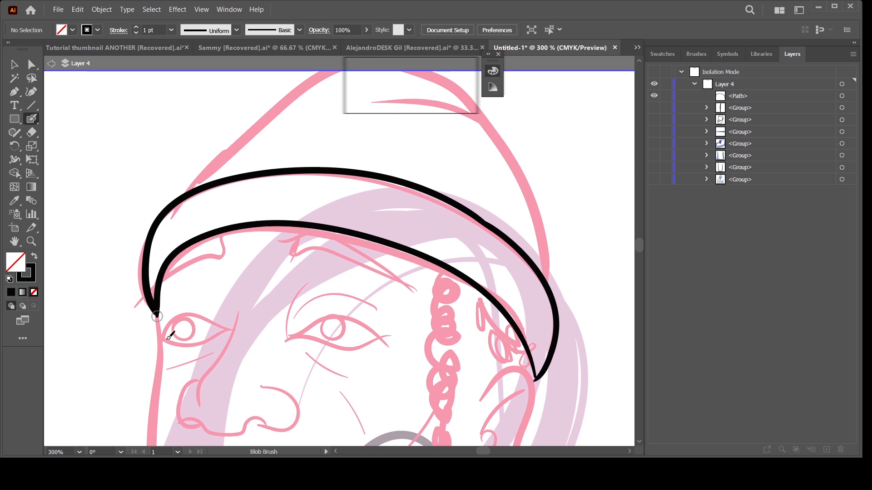
Step: Ink the beanie's crown above the brim in black, with sloping sides and a small notch at the rounded peak
key("ctrl+minus")
key("ctrl+minus")
key("ctrl+plus")
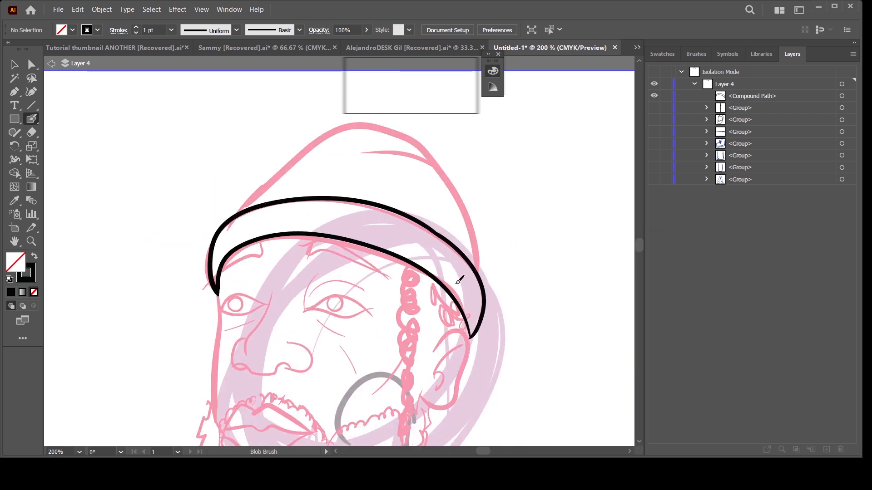
mouse_move(455, 289)
left_mouse_down()
mouse_move(421, 216)
mouse_move(382, 193)
mouse_move(288, 209)
mouse_move(215, 278)
left_mouse_up()
key("ctrl+z")
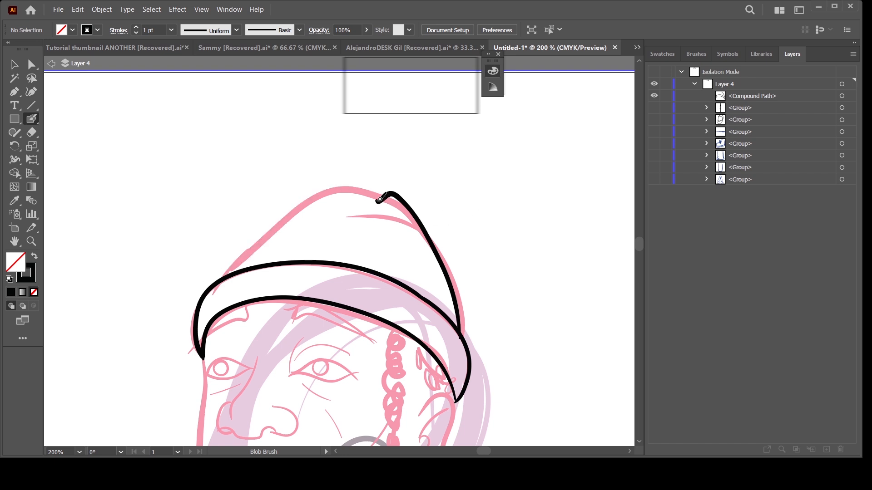
left_click_drag(307, 199, 222, 278)
left_click_drag(373, 190, 332, 189)
key("ctrl+z")
Step: Add thin black fold lines across the beanie's crown and inside both ends of its brim
left_click_drag(292, 234, 384, 239)
key("ctrl+z")
key("ctrl+z")
left_click_drag(307, 237, 382, 233)
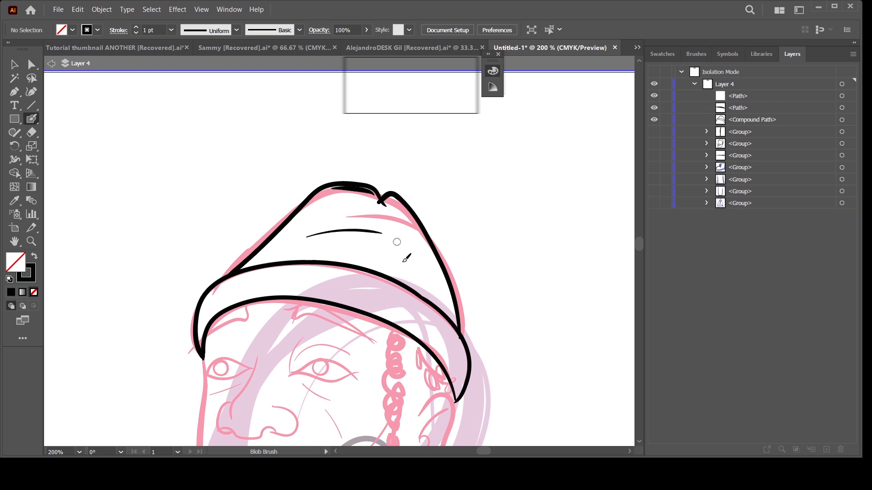
left_click_drag(413, 312, 362, 292)
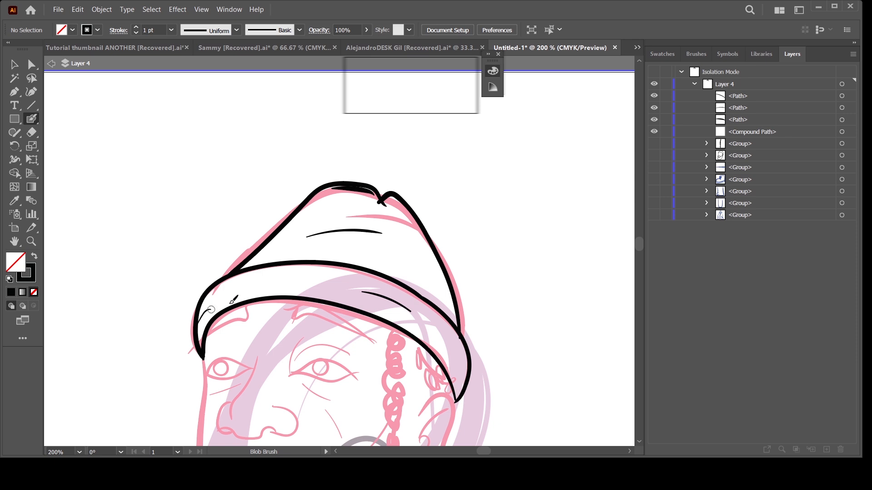
Step: Group the visible beanie paths in Layer 4 and lock the group
key("ctrl+minus")
key("ctrl+minus")
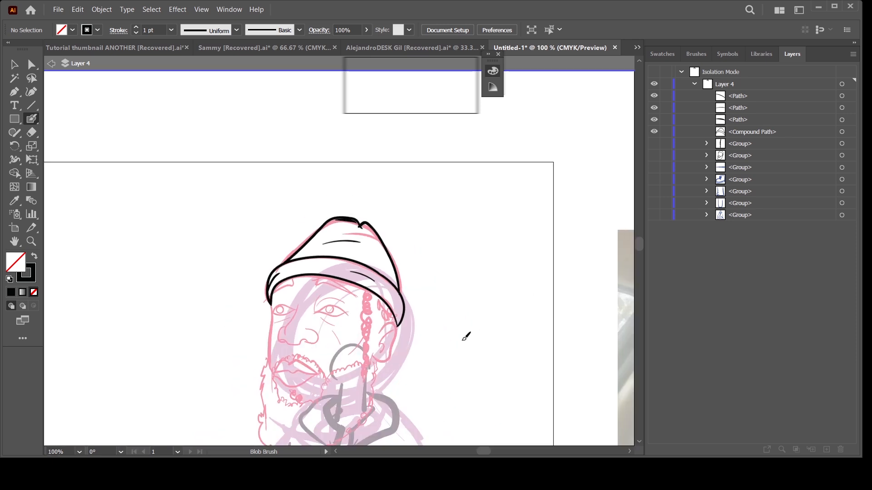
key("ctrl+equal")
key("ctrl+equal")
left_click_drag(449, 335, 428, 318)
left_click(848, 84)
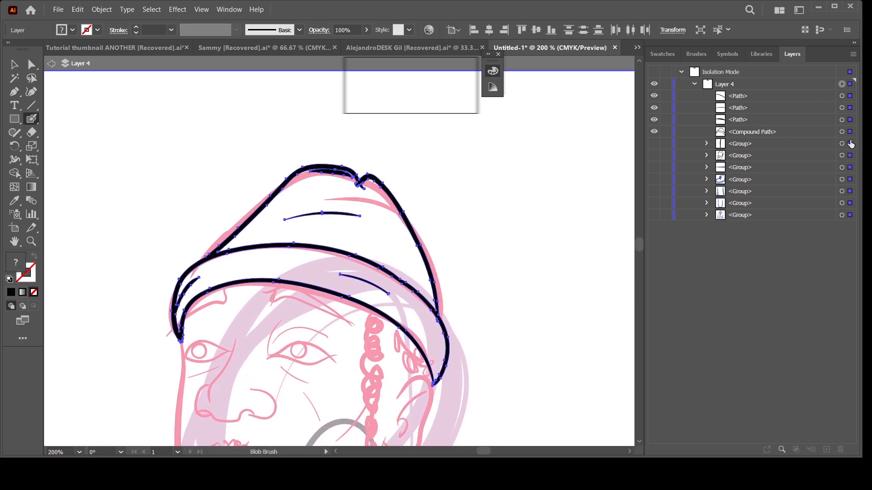
key("ctrl+g")
left_click(666, 96)
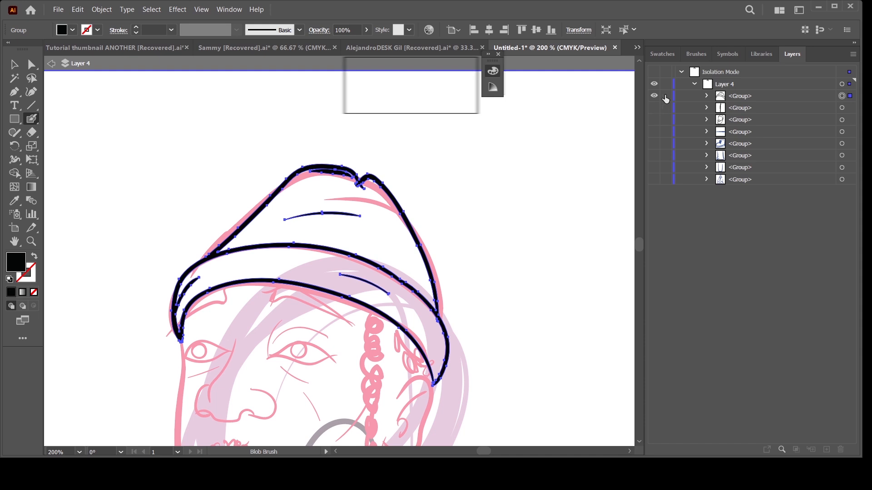
Step: Show all the hidden groups in Layer 4 to review the inked figure as a whole
key("ctrl+minus")
key("ctrl+minus")
key("ctrl+minus")
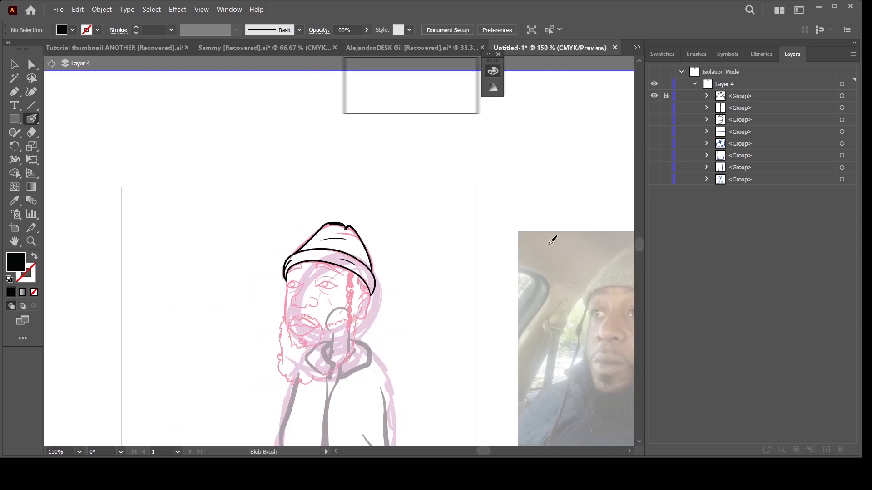
left_click(655, 120)
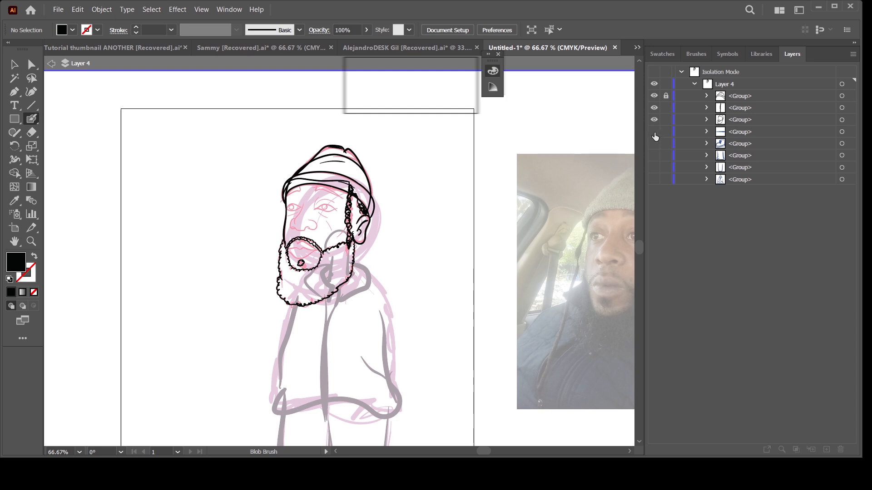
left_click_drag(604, 205, 593, 103)
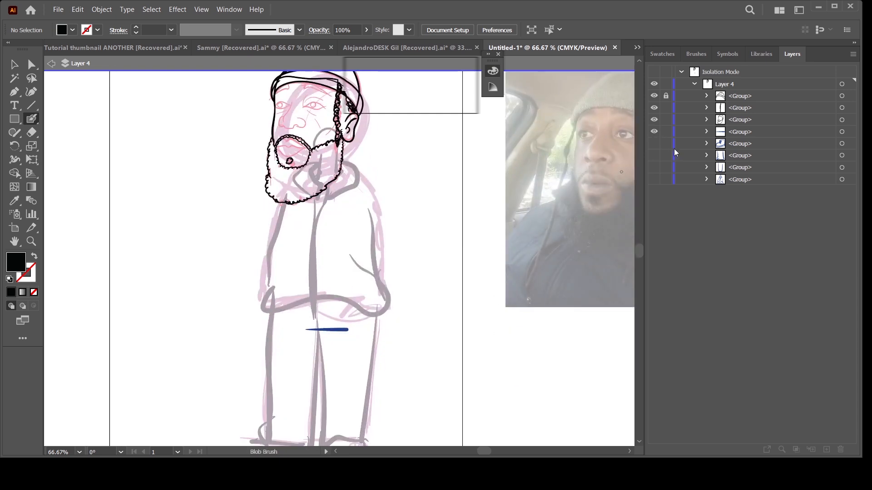
left_click_drag(566, 273, 560, 209)
left_click(654, 157)
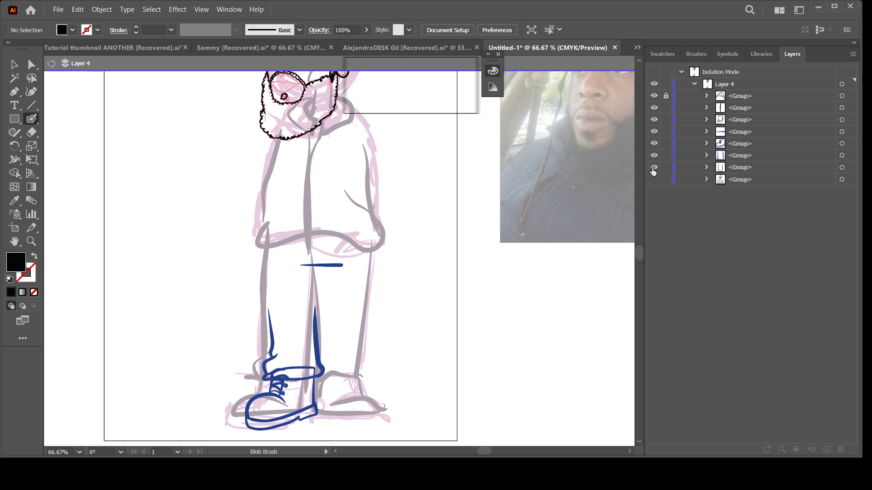
left_click(654, 168)
left_click(654, 180)
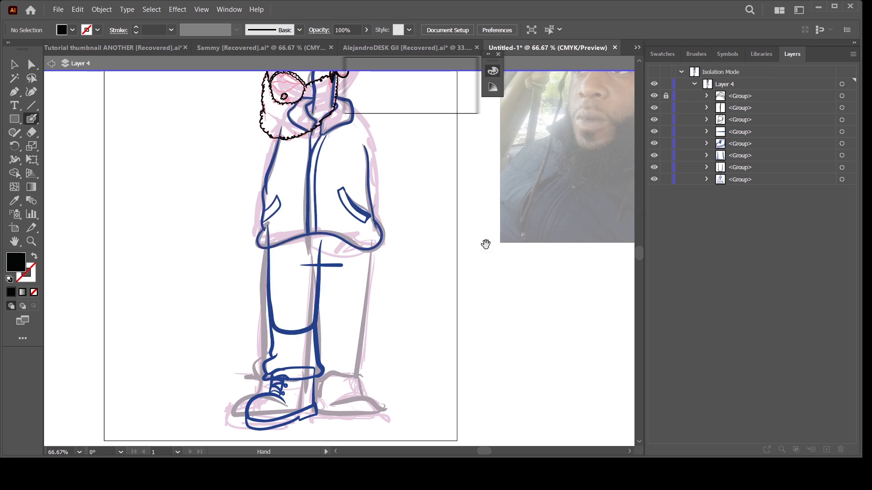
Step: Check the head and collar linework together, hide every group in Layer 4 and unlock the beanie group
left_click_drag(424, 280, 407, 406)
key("ctrl+plus")
key("ctrl+plus")
left_click_drag(412, 268, 438, 270)
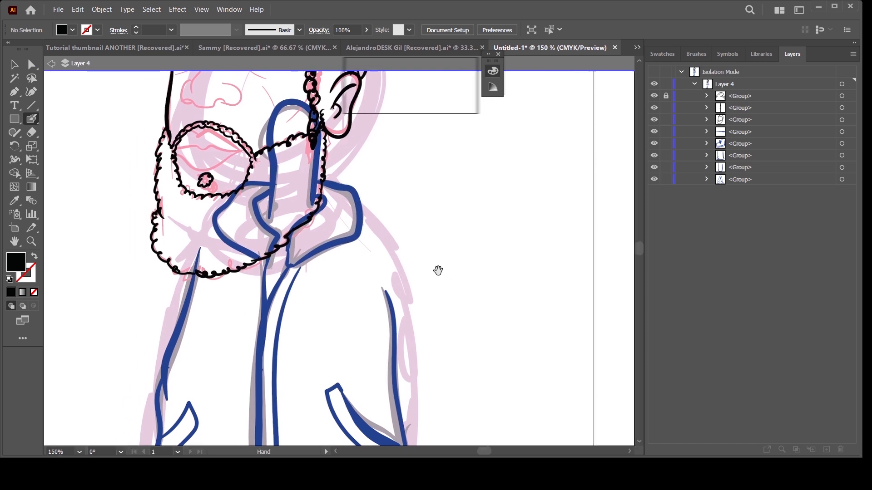
left_click_drag(363, 266, 415, 372)
key("ctrl+plus")
left_click_drag(439, 279, 465, 340)
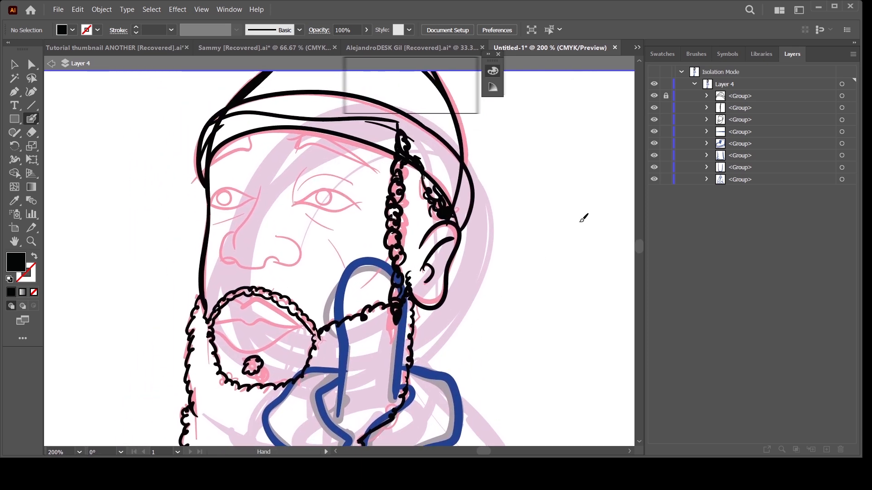
left_click_drag(653, 155, 669, 96)
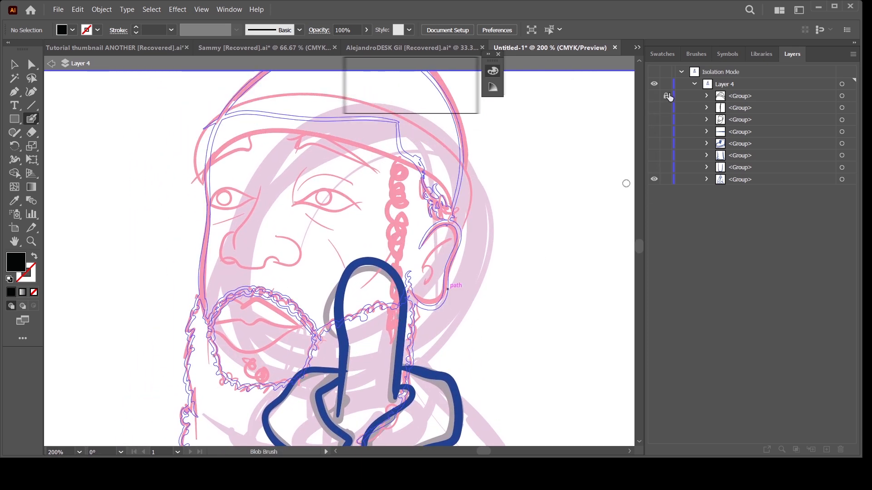
left_click(654, 181)
Step: With the Blob Brush, ink the short crease on the near cheek and the thin lines under both eyes in black
key("ctrl+plus")
key("ctrl+plus")
left_click_drag(286, 298, 455, 269)
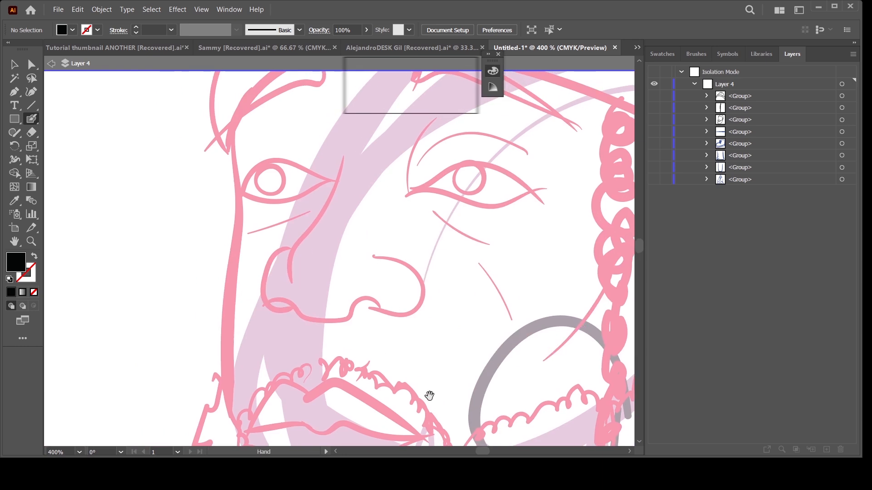
mouse_move(429, 396)
left_mouse_down()
mouse_move(408, 267)
mouse_move(363, 249)
left_mouse_up()
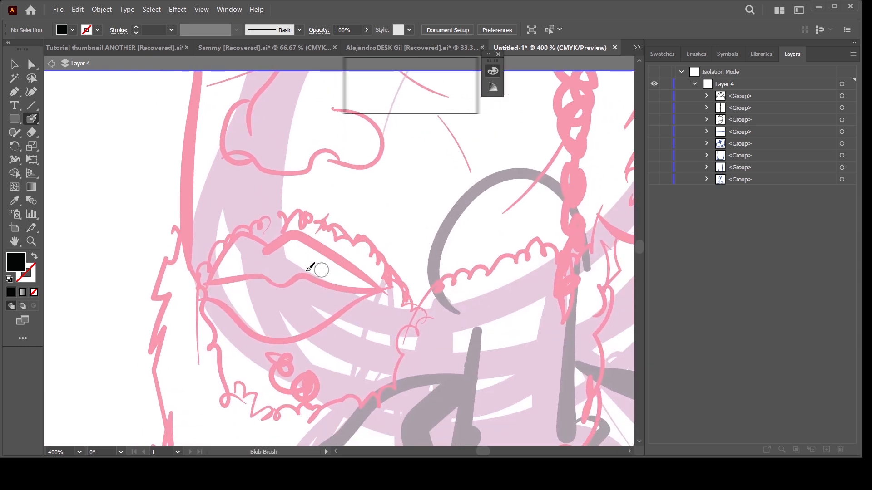
left_click(30, 66)
left_click(31, 120)
left_click_drag(298, 188, 278, 324)
key("ctrl+equal")
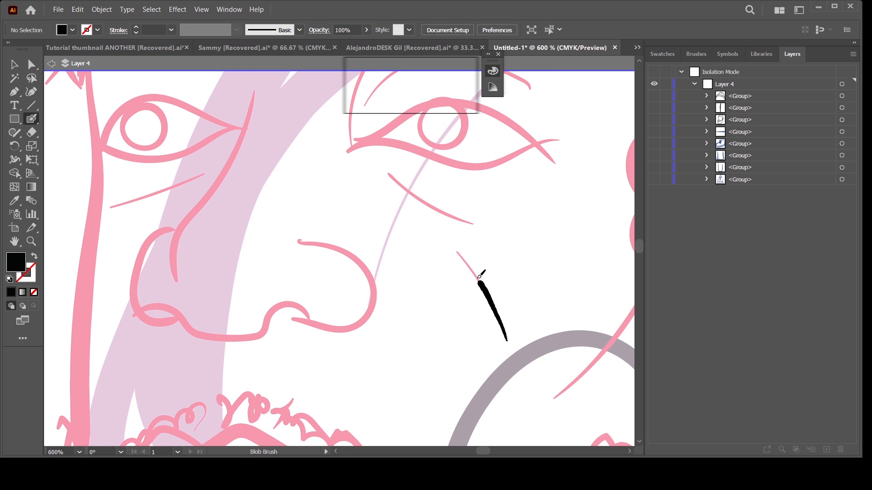
left_click_drag(481, 275, 456, 255)
left_click_drag(419, 193, 393, 174)
key("ctrl+z")
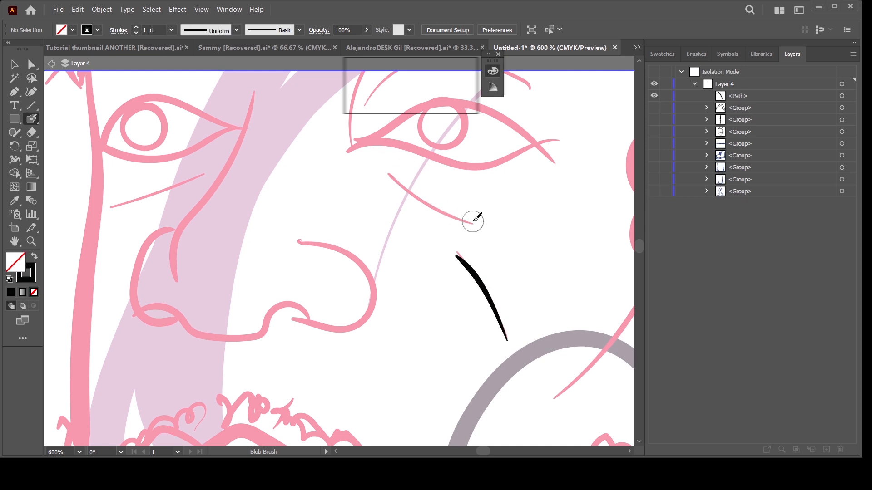
left_click_drag(439, 206, 395, 176)
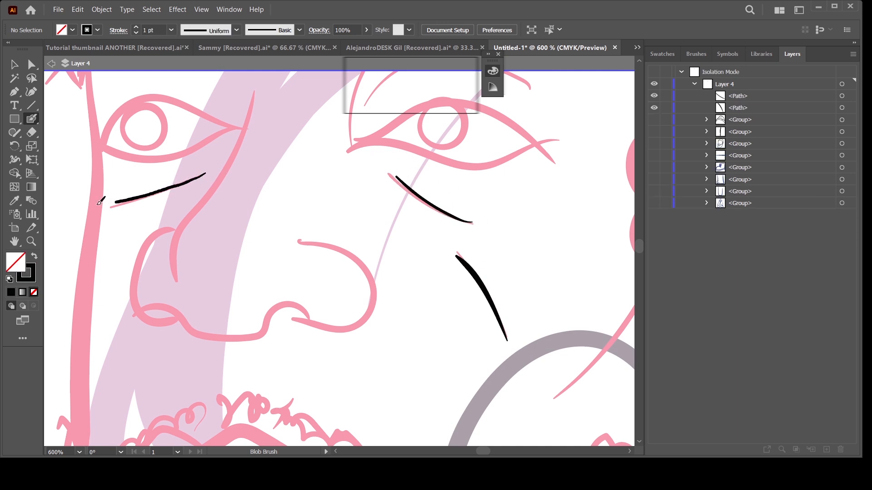
left_click_drag(98, 203, 109, 203)
Step: Ink the near eye's upper lid crease and the curved line rising from its inner corner in black
left_click_drag(448, 226, 387, 323)
mouse_move(459, 170)
left_mouse_down()
mouse_move(404, 151)
mouse_move(334, 164)
mouse_move(303, 192)
left_mouse_up()
left_click_drag(318, 147, 335, 128)
key("ctrl+minus")
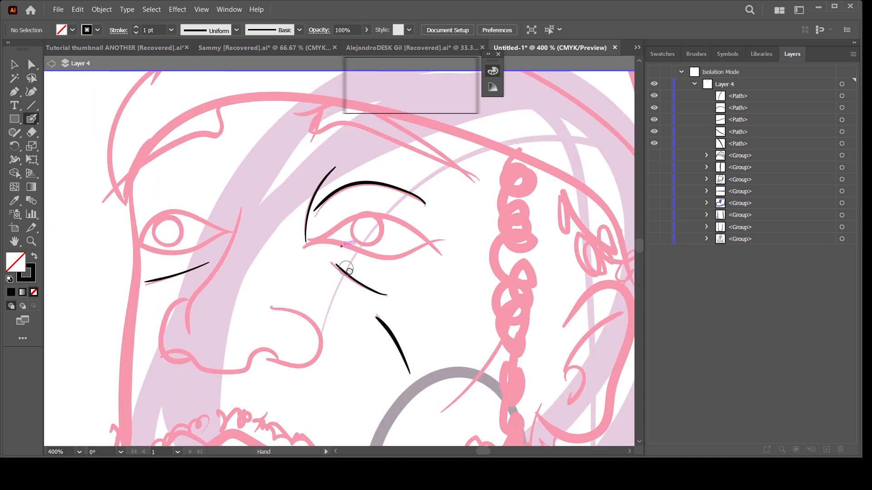
Step: Ink the curved cheekbone line running from the braid down toward the beard in black
left_click_drag(373, 244, 368, 268)
left_click_drag(511, 393, 485, 280)
mouse_move(548, 314)
left_mouse_down()
mouse_move(485, 292)
mouse_move(516, 290)
mouse_move(531, 268)
left_mouse_up()
left_click_drag(411, 221, 372, 254)
mouse_move(363, 379)
left_mouse_down()
mouse_move(434, 295)
mouse_move(381, 374)
left_mouse_up()
Step: Group the inked facial crease lines in Layer 4, and leave the group hidden and unlocked
left_click(849, 85)
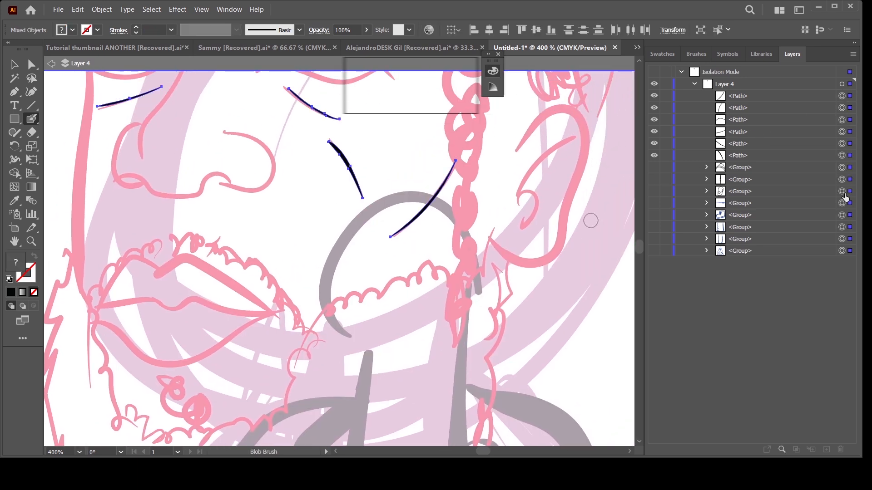
key("ctrl+g")
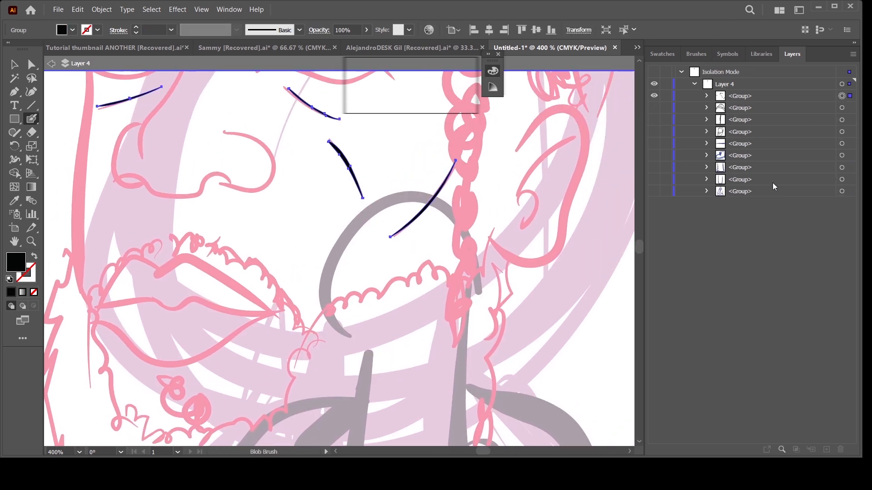
left_click(665, 96)
scroll(349, 276, "up", 5)
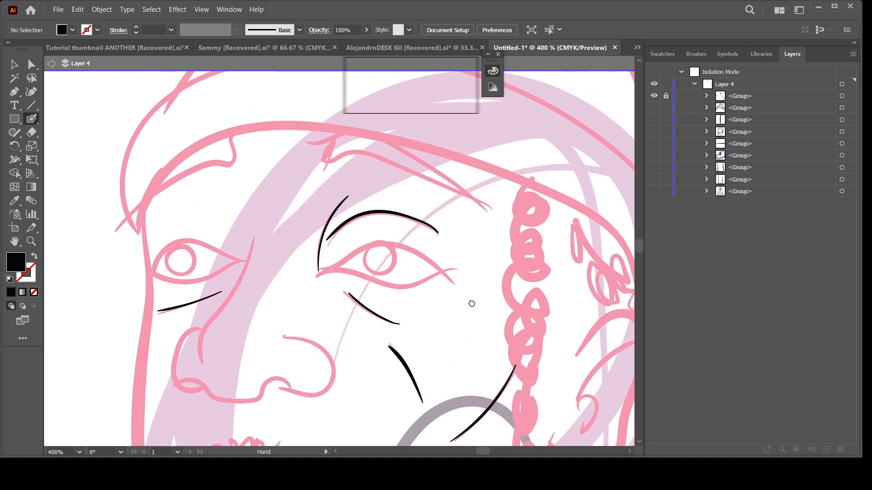
key("ctrl+plus")
left_click_drag(549, 322, 487, 315)
key("ctrl+minus")
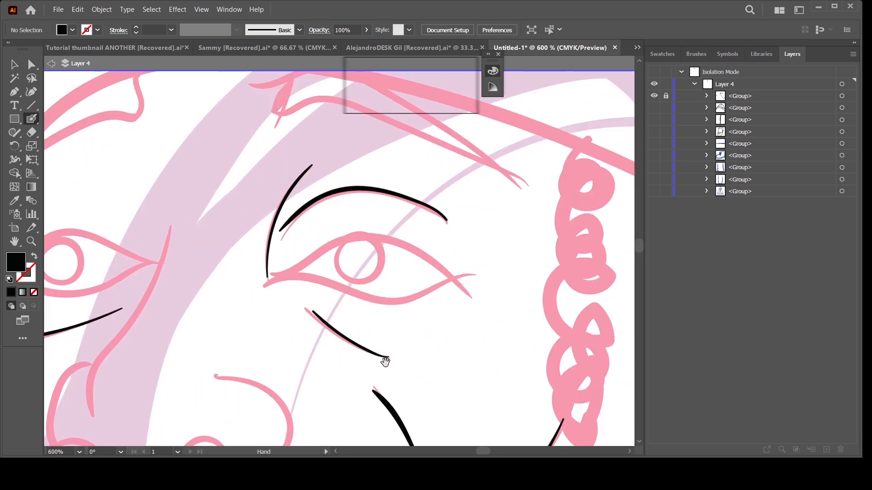
left_click_drag(385, 362, 448, 355)
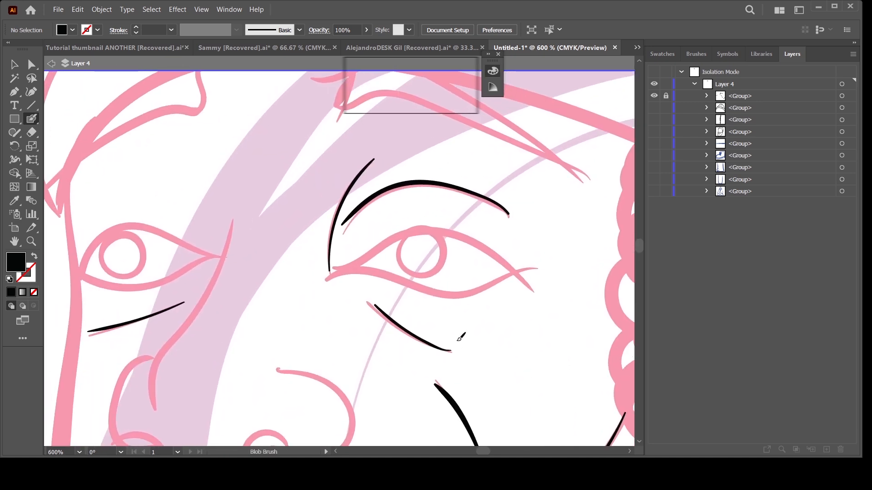
left_click(654, 96)
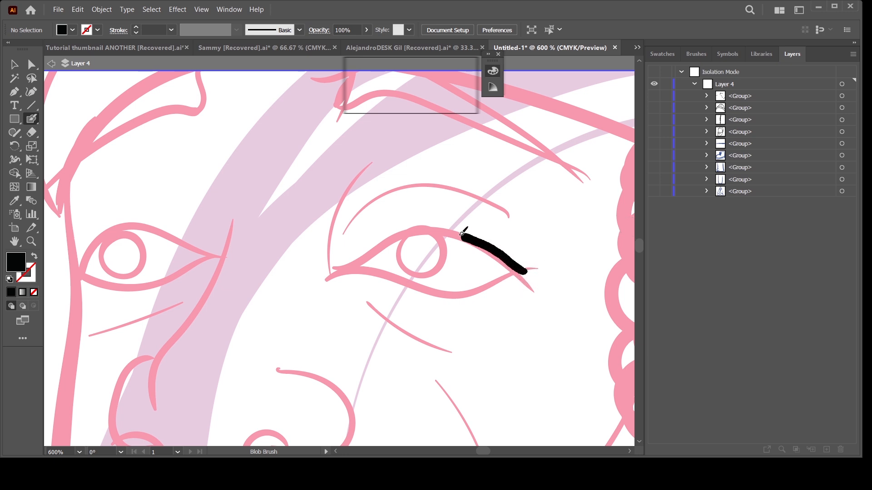
Step: Ink thick almond-shaped outlines around both eyes in black, filling in the near eye's inner corner
left_click_drag(391, 240, 331, 271)
key("shift+x")
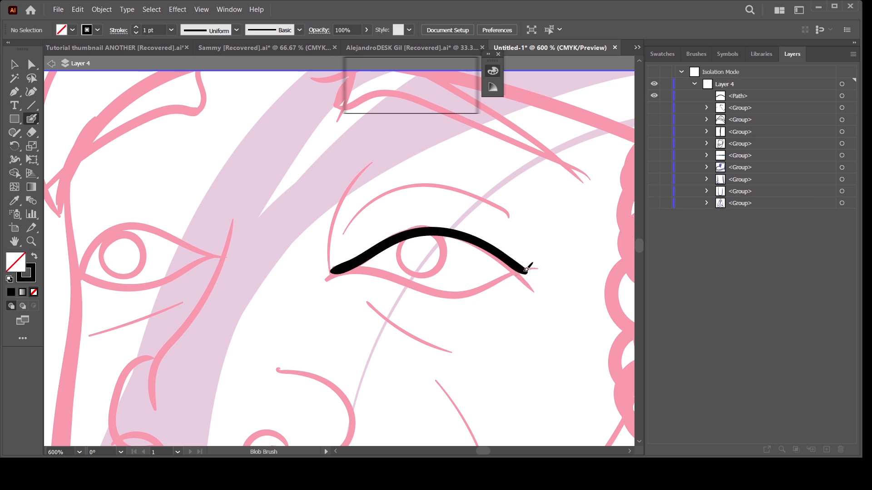
left_click_drag(499, 283, 434, 287)
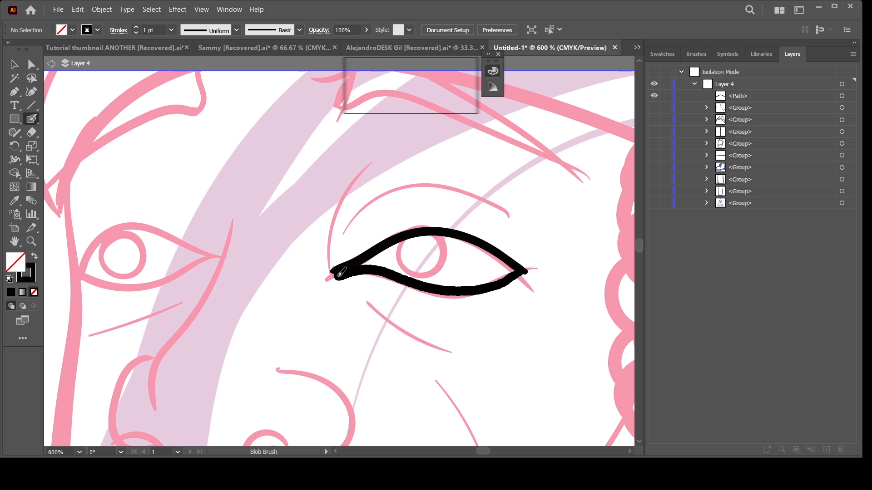
left_click_drag(340, 272, 359, 263)
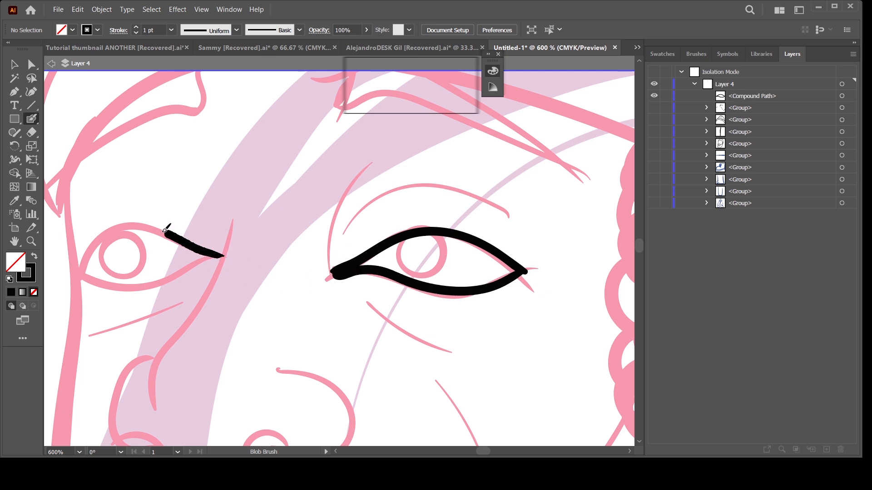
mouse_move(166, 228)
left_mouse_down()
mouse_move(128, 225)
mouse_move(90, 253)
mouse_move(78, 280)
mouse_move(208, 262)
mouse_move(145, 290)
mouse_move(75, 283)
left_mouse_up()
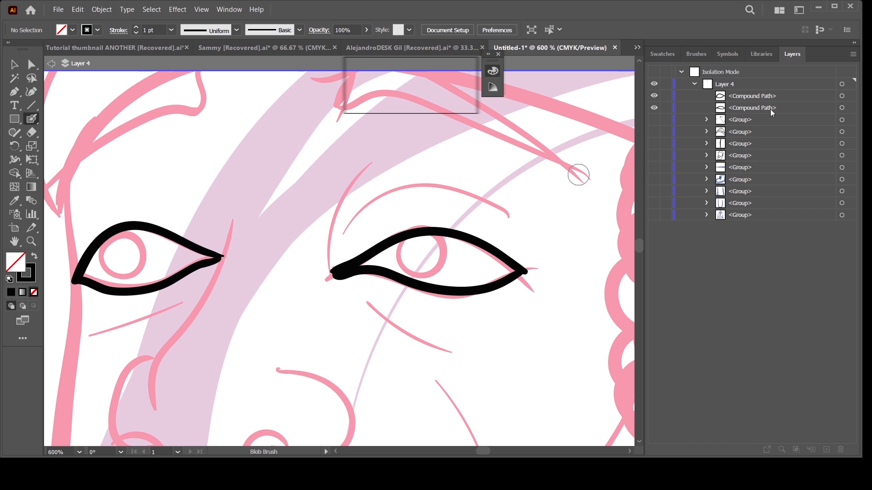
Step: Group the two eye outlines in Layer 4 and lock the group
left_click(847, 97)
left_click(845, 109, "shift")
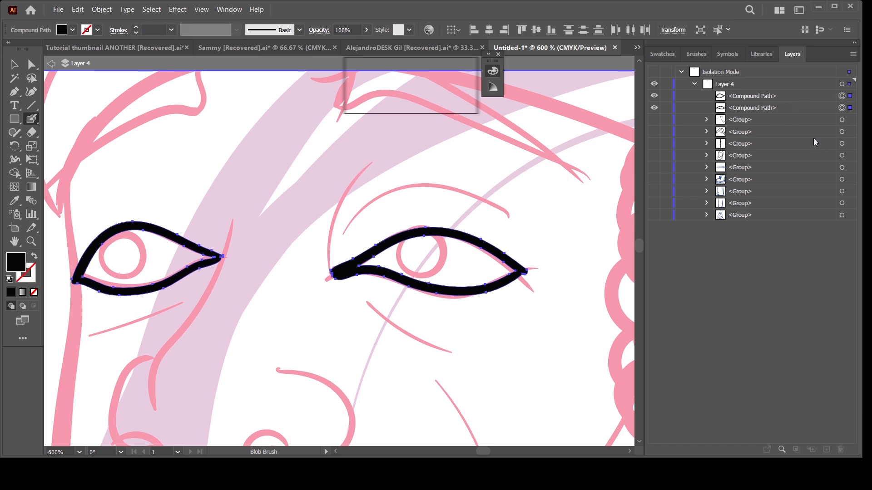
key("ctrl+g")
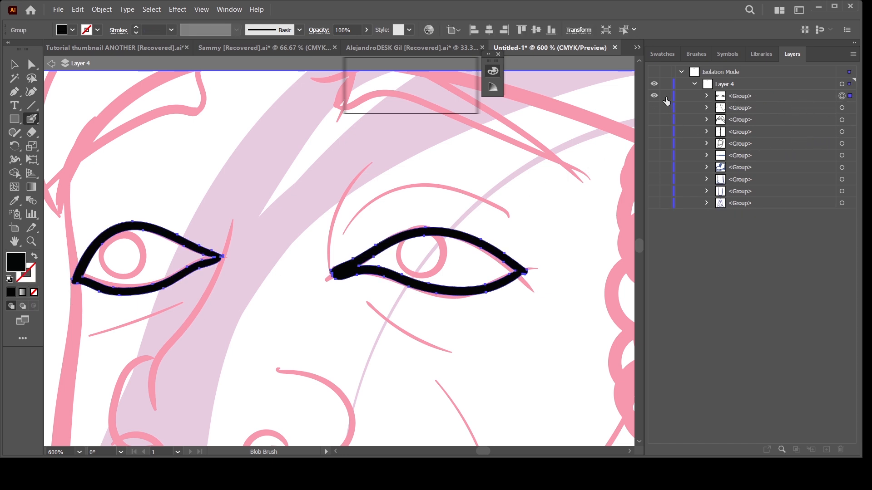
left_click(666, 96)
Step: Thicken the near eye's upper and lower lids with tapered black strokes from the outer to the inner corner
left_click_drag(424, 339, 418, 335)
scroll(423, 318, "up", 2)
left_click_drag(506, 262, 407, 314)
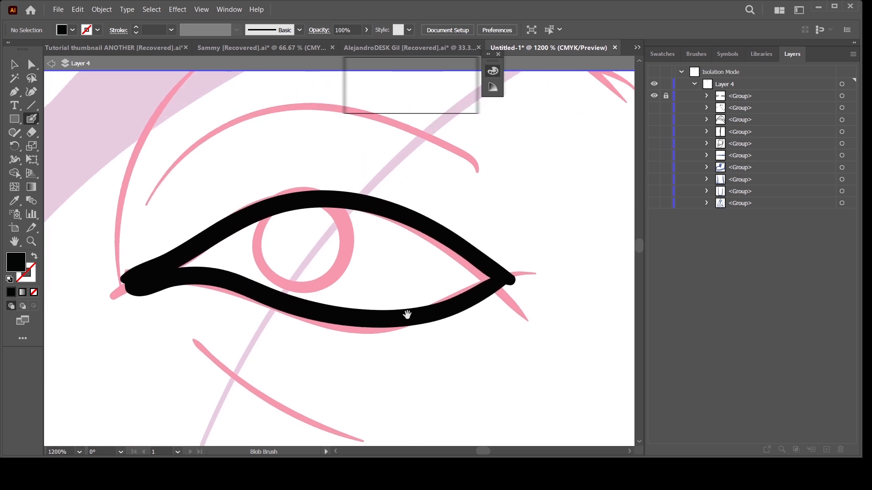
key("ctrl+minus")
key("ctrl+plus")
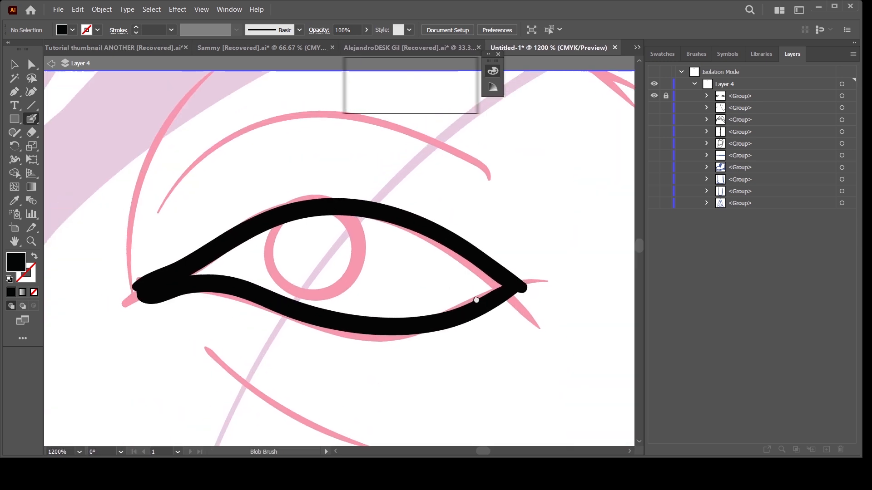
mouse_move(538, 289)
left_mouse_down()
mouse_move(464, 218)
mouse_move(370, 190)
mouse_move(312, 200)
mouse_move(208, 263)
left_mouse_up()
left_click_drag(162, 289, 156, 293)
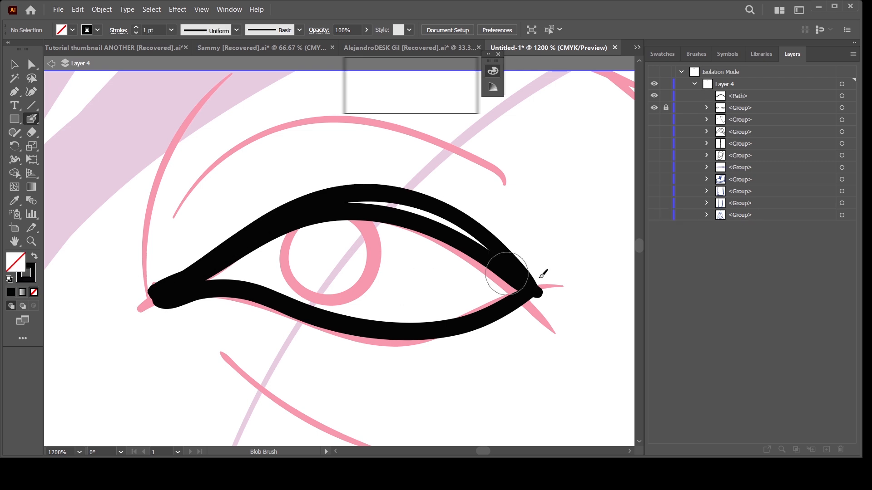
mouse_move(520, 304)
left_mouse_down()
mouse_move(415, 347)
mouse_move(368, 344)
mouse_move(275, 307)
left_mouse_up()
left_click_drag(163, 299, 156, 299)
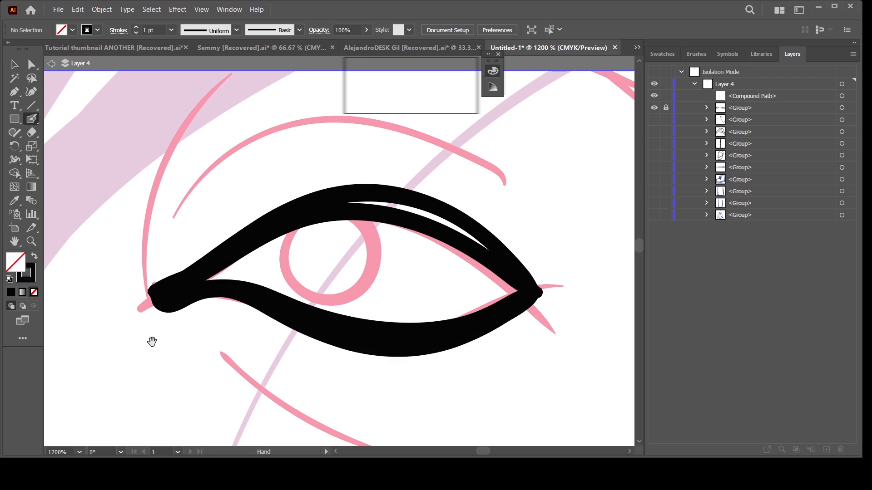
Step: Paint a wider black outline around the left eye with the Blob Brush, just outside the previous upper and lower lid lines
scroll(410, 321, "right", 10)
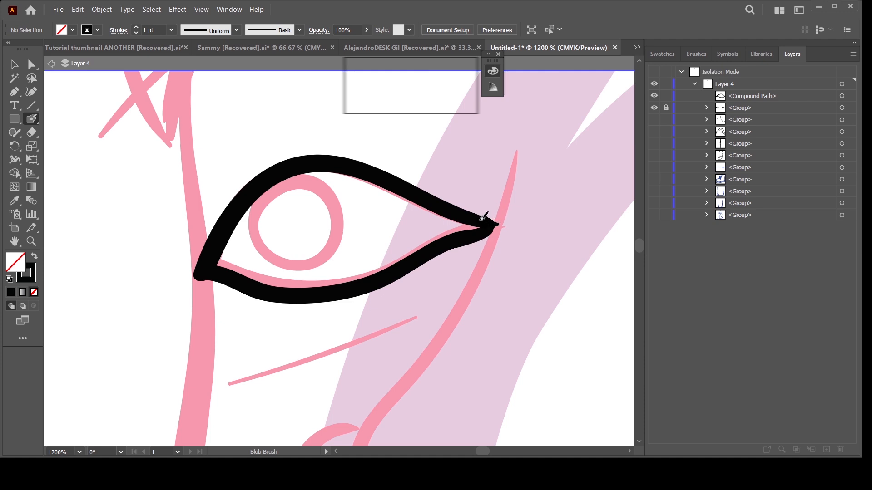
mouse_move(426, 186)
left_mouse_down()
mouse_move(364, 152)
mouse_move(328, 146)
mouse_move(282, 154)
mouse_move(240, 186)
mouse_move(211, 239)
left_mouse_up()
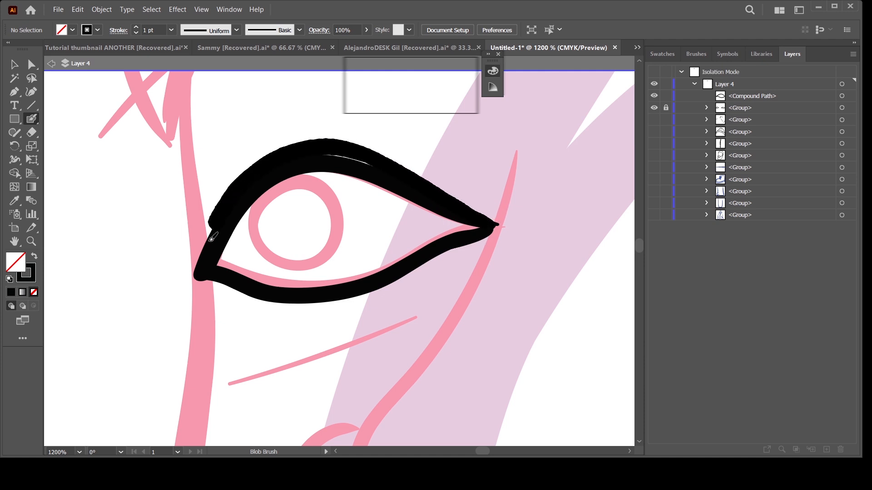
left_click_drag(201, 274, 199, 278)
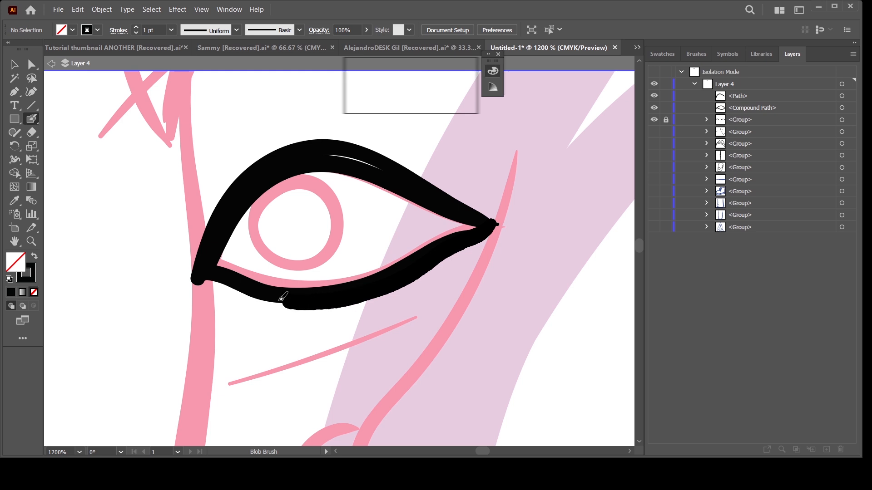
left_click_drag(214, 276, 201, 278)
Step: Group the wider black outlines of both eyes, move the group below the previous eye group, and hide it
left_click(842, 96)
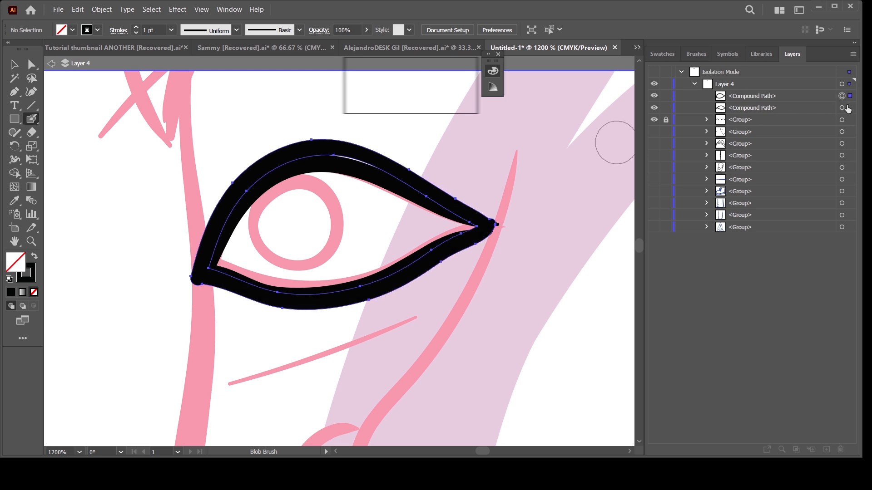
left_click(843, 108, "shift")
key("ctrl+g")
left_click(654, 108)
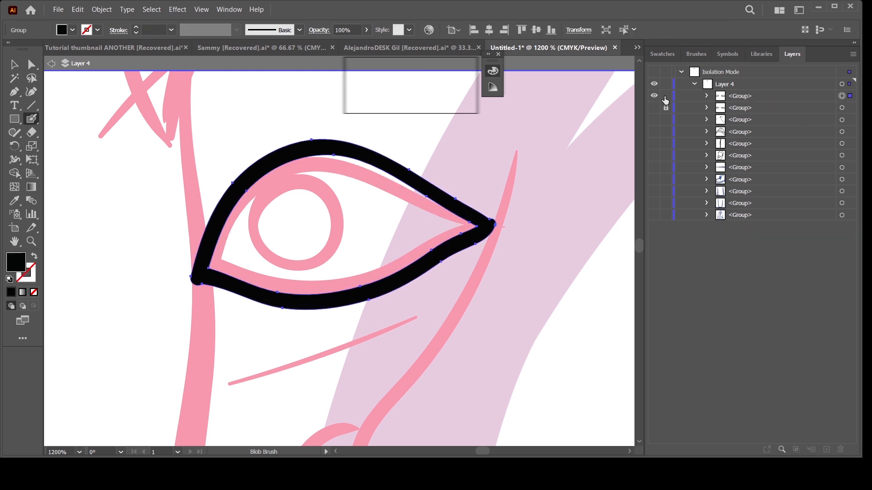
left_click(666, 96)
left_click_drag(736, 97, 739, 112)
left_click(654, 95)
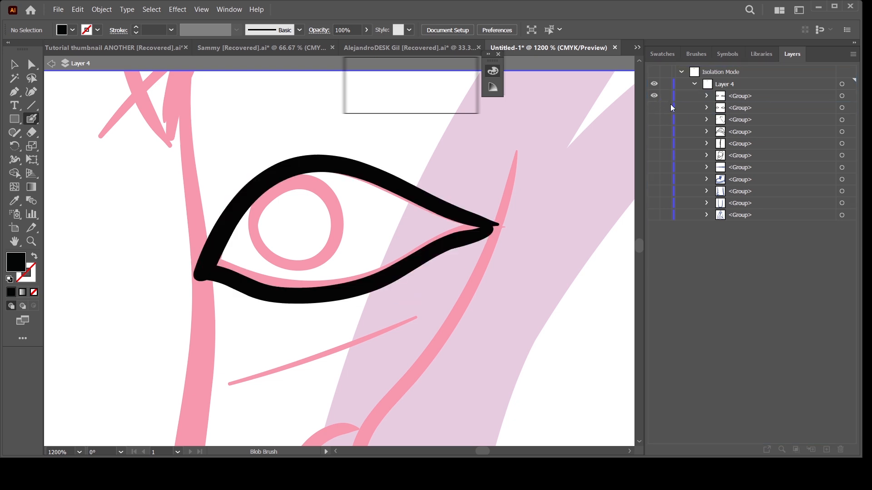
Step: Choose blue and paint slightly more closed upper and lower lid lines inside the left eye's black outline
left_click(417, 101)
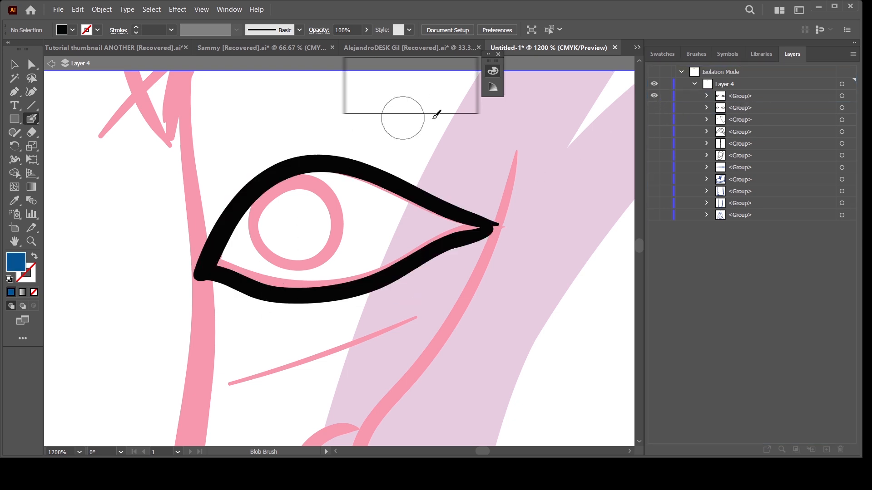
key("space")
left_click_drag(503, 318, 417, 328)
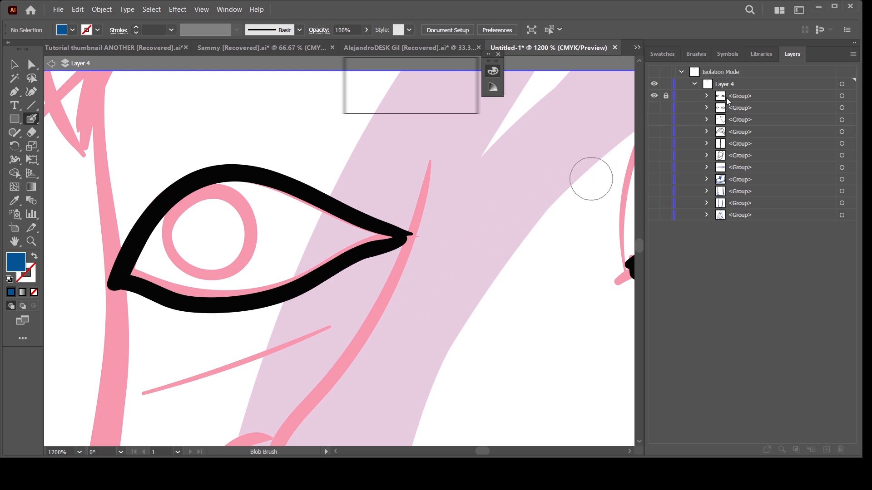
key("space")
mouse_move(401, 239)
left_mouse_down()
mouse_move(466, 238)
mouse_move(346, 190)
mouse_move(287, 186)
mouse_move(211, 245)
mouse_move(184, 282)
left_mouse_up()
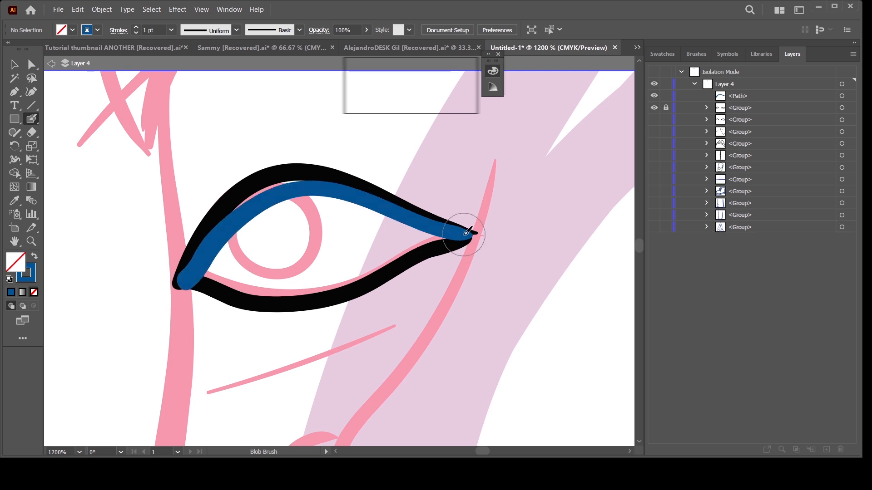
mouse_move(451, 236)
left_mouse_down()
mouse_move(354, 275)
mouse_move(268, 290)
mouse_move(182, 282)
left_mouse_up()
Step: Paint matching blue upper and lower lid lines inside the right eye's black outline
mouse_move(455, 374)
left_mouse_down()
mouse_move(315, 364)
mouse_move(161, 378)
left_mouse_up()
left_click_drag(458, 347, 214, 352)
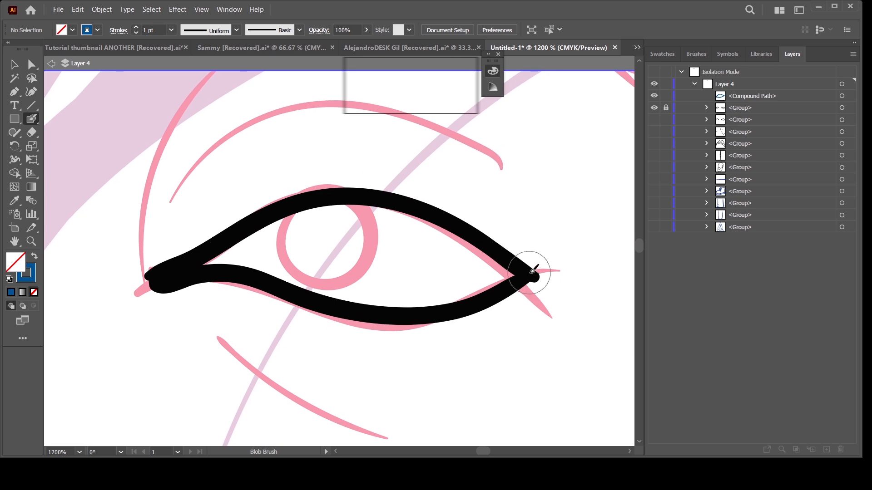
mouse_move(532, 275)
left_mouse_down()
mouse_move(474, 237)
mouse_move(388, 210)
mouse_move(326, 215)
mouse_move(166, 277)
left_mouse_up()
mouse_move(509, 281)
left_mouse_down()
mouse_move(391, 297)
mouse_move(234, 267)
mouse_move(157, 264)
left_mouse_up()
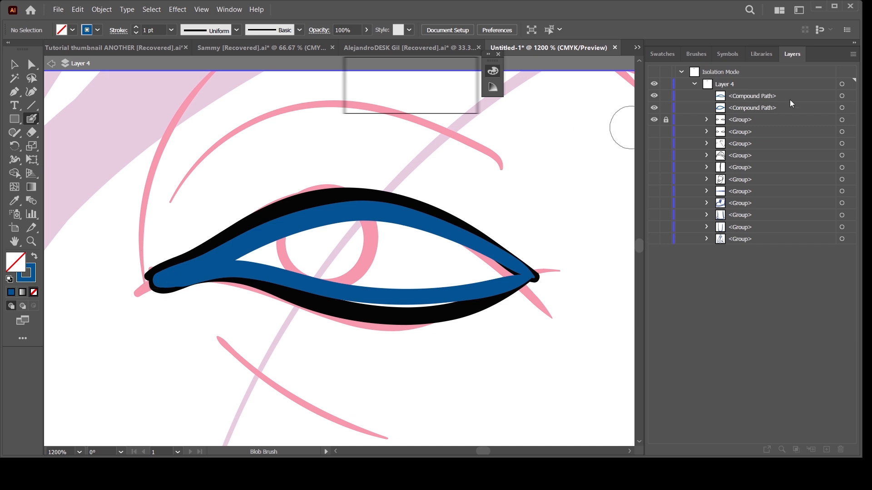
Step: Group the blue outlines of both eyes, lock the group, and hide the black eye group
key("ctrl+a")
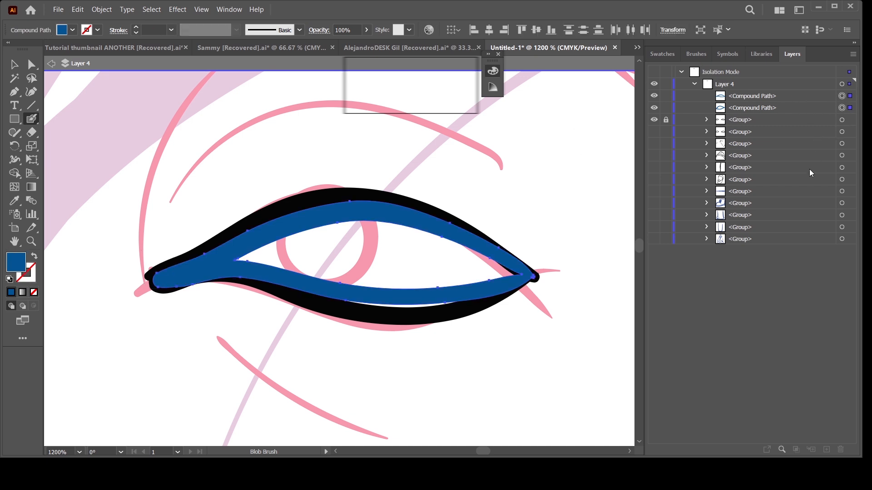
key("ctrl+g")
left_click(654, 108)
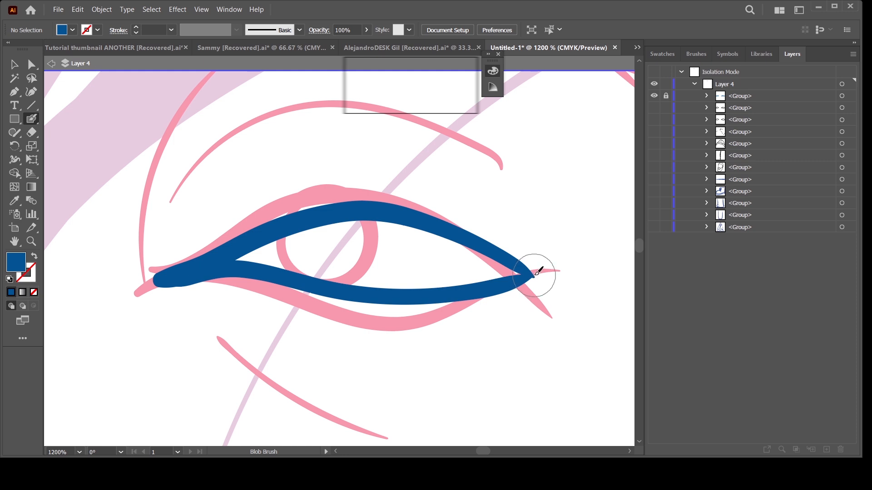
mouse_move(506, 265)
left_mouse_down()
mouse_move(417, 233)
mouse_move(333, 233)
left_mouse_up()
key("ctrl+z")
Step: Choose light green and paint narrower upper and lower lid lines within the right eye's blue outline
left_click(400, 95)
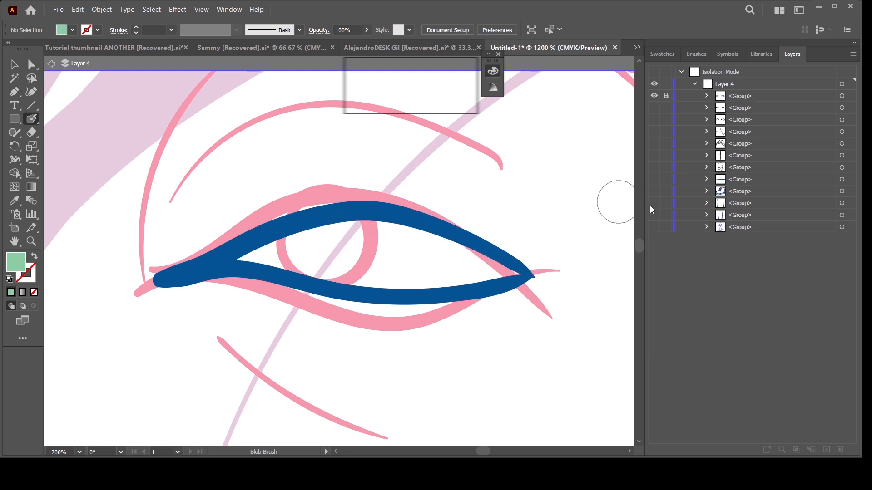
mouse_move(530, 273)
left_mouse_down()
mouse_move(442, 241)
mouse_move(358, 226)
mouse_move(269, 241)
mouse_move(165, 281)
left_mouse_up()
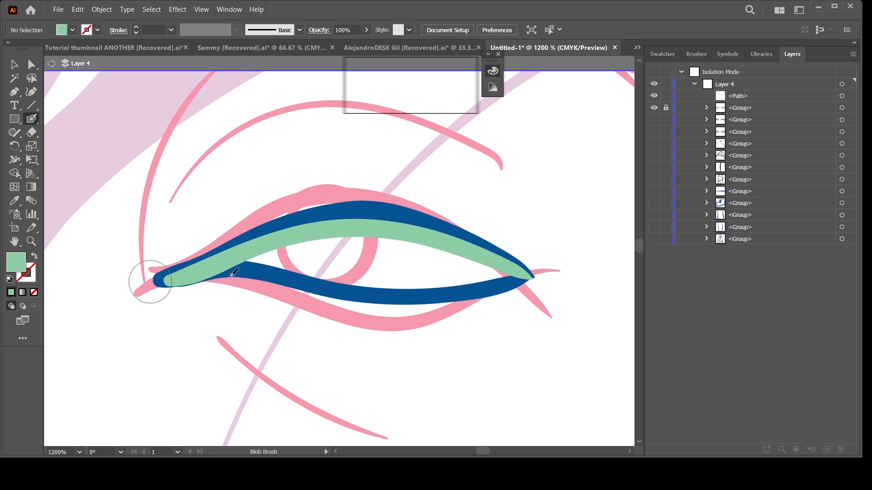
key("shift+x")
mouse_move(526, 274)
left_mouse_down()
mouse_move(385, 276)
mouse_move(283, 261)
mouse_move(177, 279)
left_mouse_up()
Step: Paint light green upper and lower lid lines within the left eye's blue outline, redoing the upper line until its curve fits
key("space")
left_click_drag(222, 340, 477, 303)
left_click_drag(196, 316, 500, 325)
mouse_move(481, 217)
left_mouse_down()
mouse_move(426, 201)
mouse_move(317, 190)
mouse_move(206, 258)
left_mouse_up()
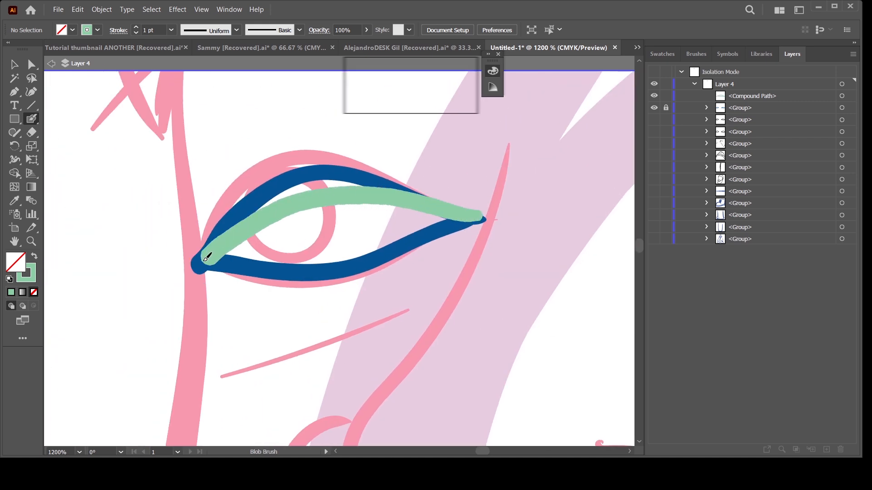
key("ctrl+z")
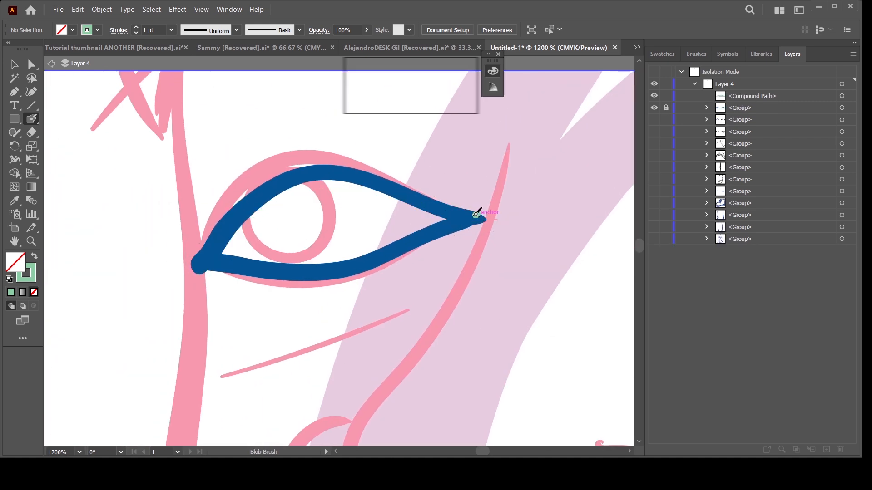
mouse_move(476, 212)
left_mouse_down()
mouse_move(301, 198)
mouse_move(200, 269)
left_mouse_up()
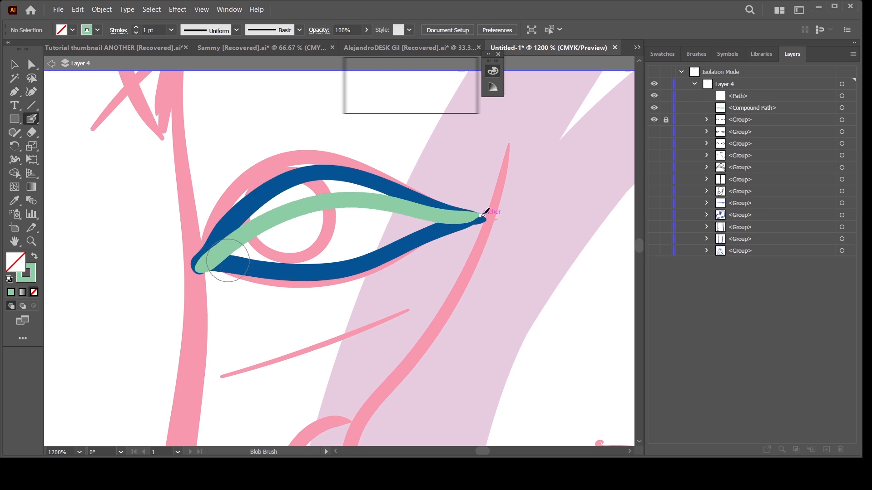
key("ctrl+z")
mouse_move(448, 209)
left_mouse_down()
mouse_move(363, 195)
mouse_move(247, 219)
mouse_move(195, 263)
mouse_move(200, 269)
left_mouse_up()
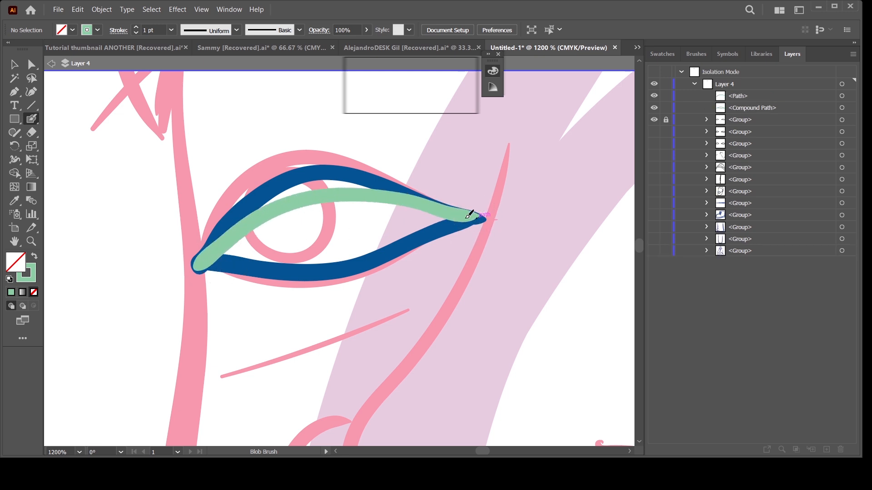
mouse_move(467, 216)
left_mouse_down()
mouse_move(327, 254)
mouse_move(196, 265)
left_mouse_up()
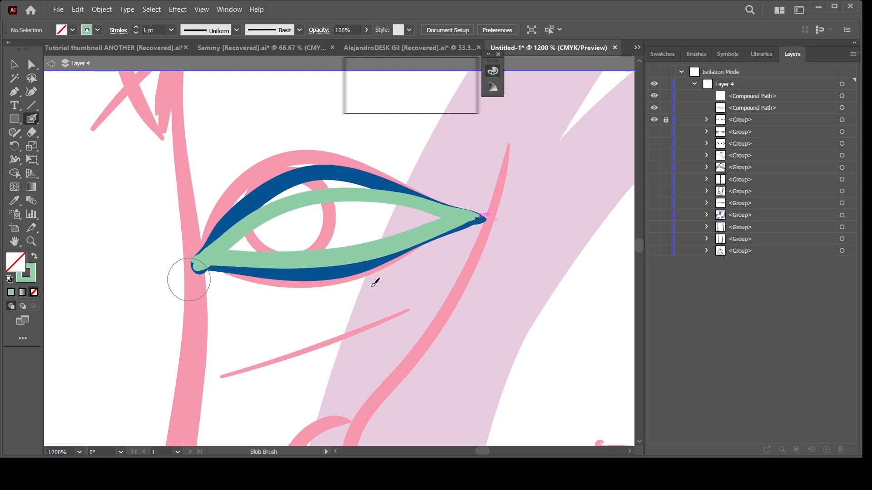
Step: Group the green outlines of both eyes, lock the group, and hide the blue eye group
left_click(848, 97)
left_click(849, 107, "shift")
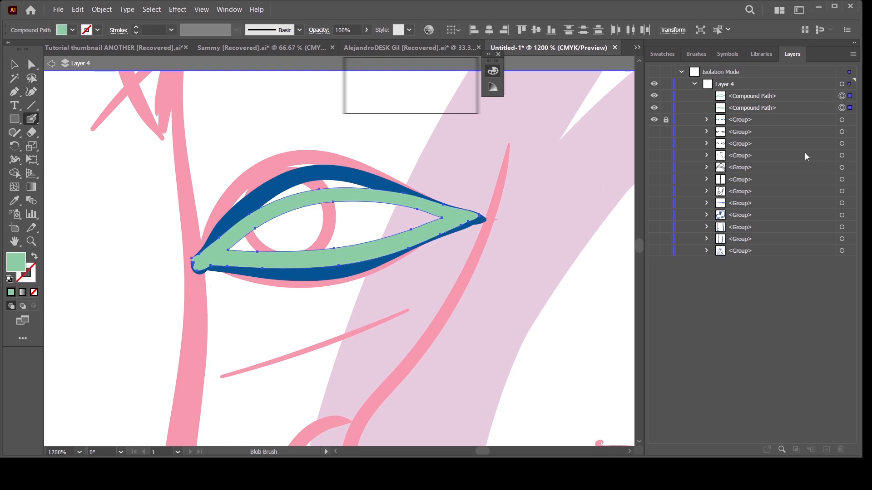
key("ctrl+g")
left_click(665, 96)
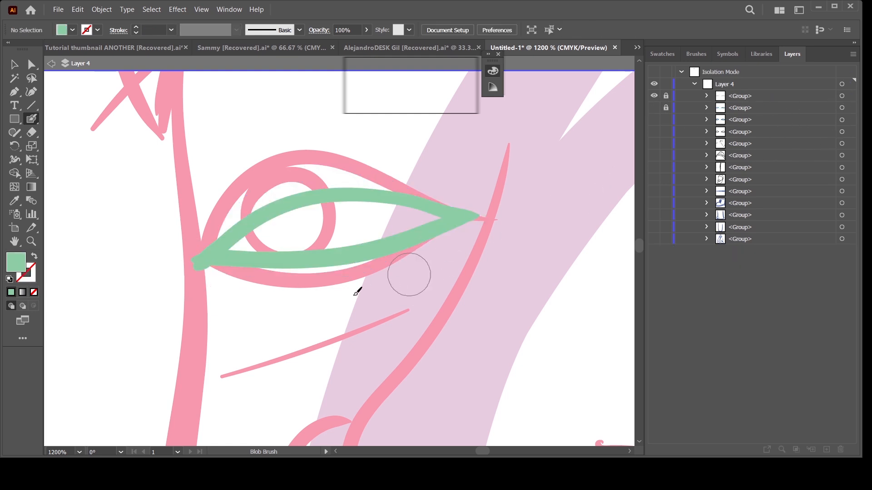
Step: Choose magenta and paint nearly closed upper and lower lid lines within the left eye's green outline
left_click_drag(428, 100, 453, 100)
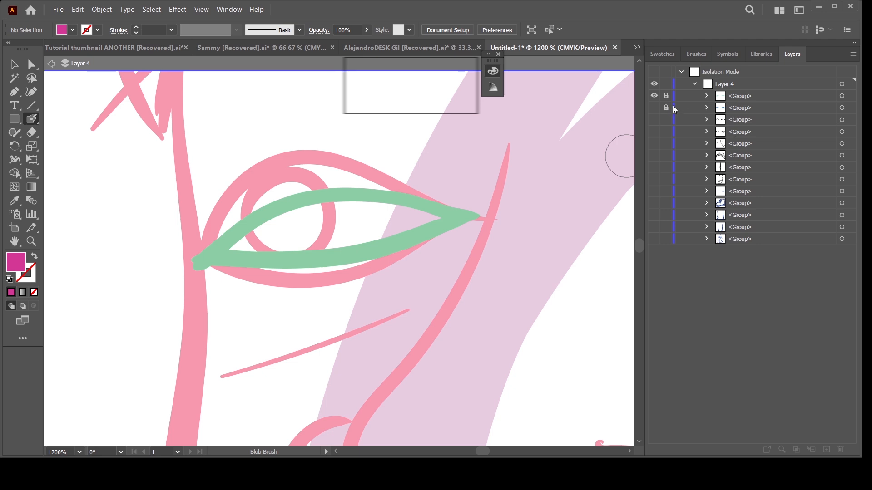
mouse_move(473, 213)
left_mouse_down()
mouse_move(359, 212)
mouse_move(249, 234)
mouse_move(201, 258)
left_mouse_up()
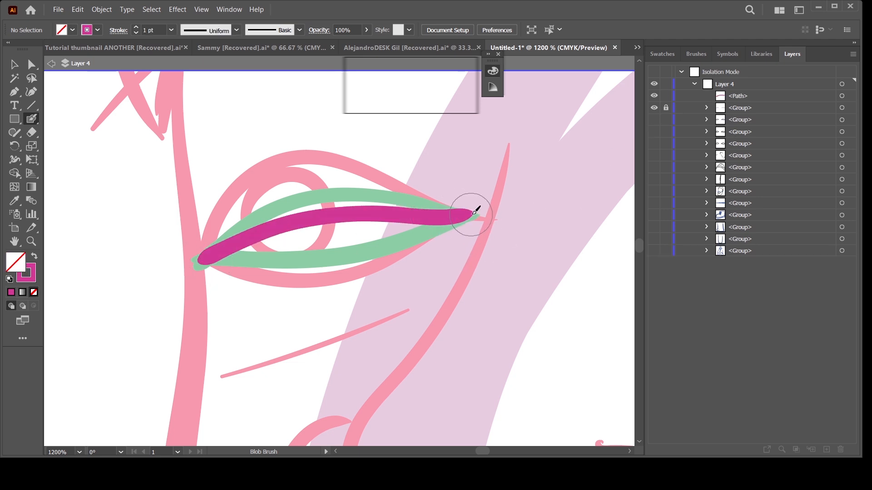
left_click_drag(404, 232, 199, 260)
Step: Paint matching magenta nearly closed upper and lower lid lines within the right eye's green outline
left_click_drag(515, 344, 318, 339)
mouse_move(550, 346)
left_mouse_down()
mouse_move(392, 340)
mouse_move(175, 364)
left_mouse_up()
mouse_move(512, 259)
left_mouse_down()
mouse_move(428, 230)
mouse_move(313, 223)
mouse_move(159, 264)
left_mouse_up()
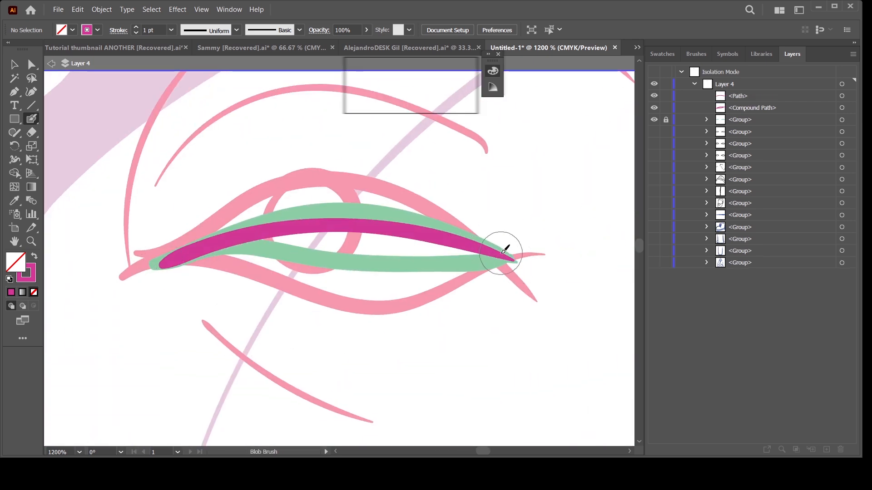
mouse_move(465, 252)
left_mouse_down()
mouse_move(255, 237)
mouse_move(156, 261)
left_mouse_up()
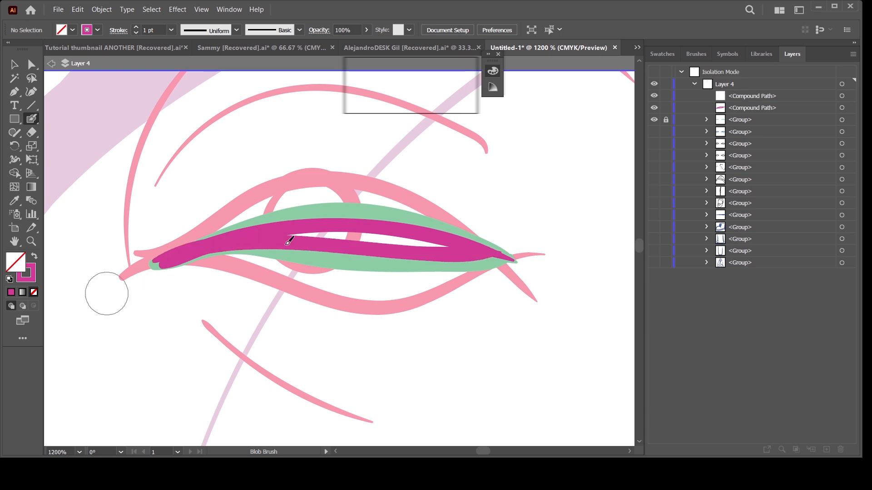
Step: Group the magenta outlines of both eyes, lock the group, and hide the green eye group
left_click(847, 97)
left_click(848, 108, "shift")
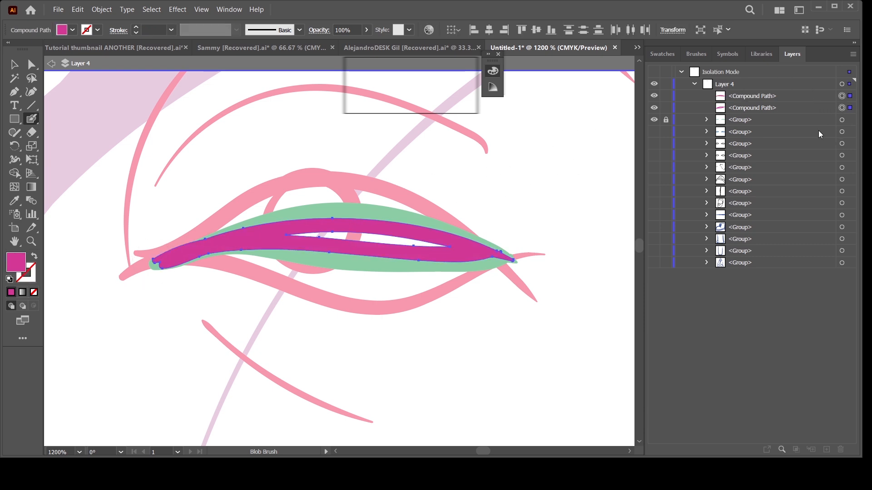
key("ctrl+g")
left_click_drag(664, 96, 665, 108)
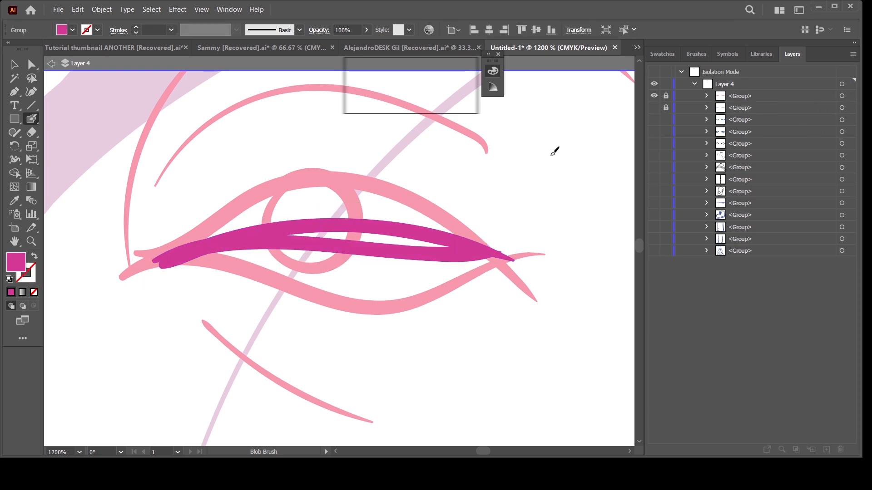
Step: Choose orange and paint the right eye's closed lid as a solid shape between the magenta lid lines
left_click(366, 113)
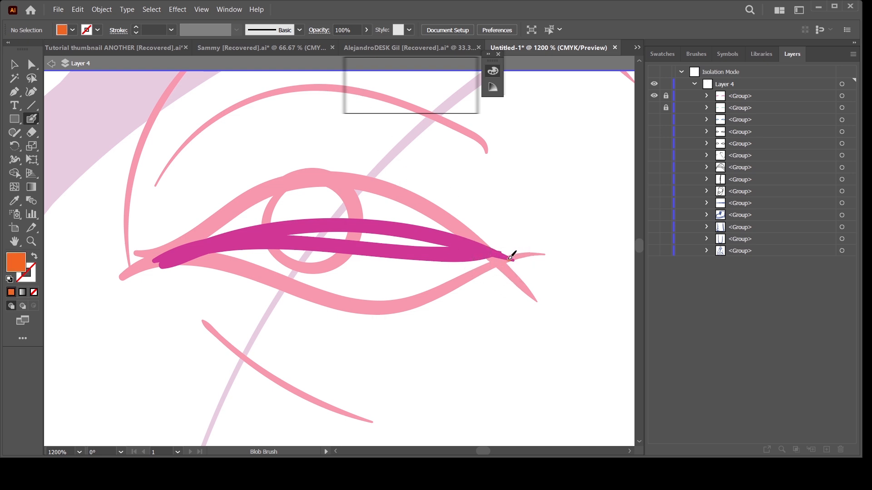
mouse_move(510, 257)
left_mouse_down()
mouse_move(453, 241)
mouse_move(351, 233)
mouse_move(233, 237)
mouse_move(180, 266)
left_mouse_up()
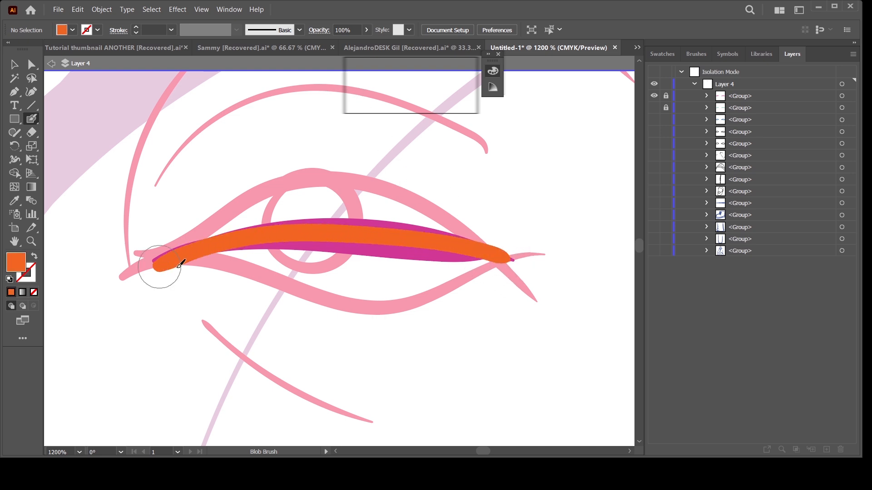
mouse_move(353, 237)
left_mouse_down()
mouse_move(227, 243)
mouse_move(173, 265)
left_mouse_up()
Step: Paint the left eye's closed lid in solid orange between the magenta lid lines
key("space")
left_click_drag(235, 318, 537, 327)
left_click_drag(282, 338, 546, 315)
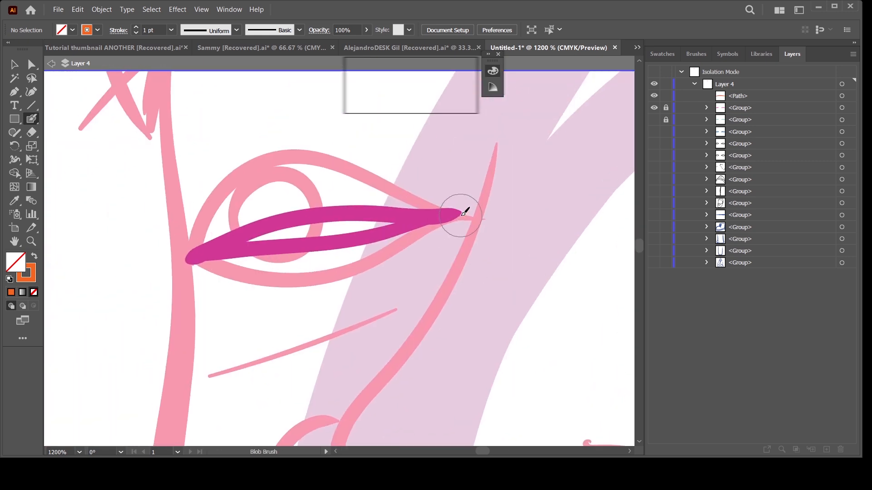
mouse_move(459, 213)
left_mouse_down()
mouse_move(288, 230)
mouse_move(203, 258)
left_mouse_up()
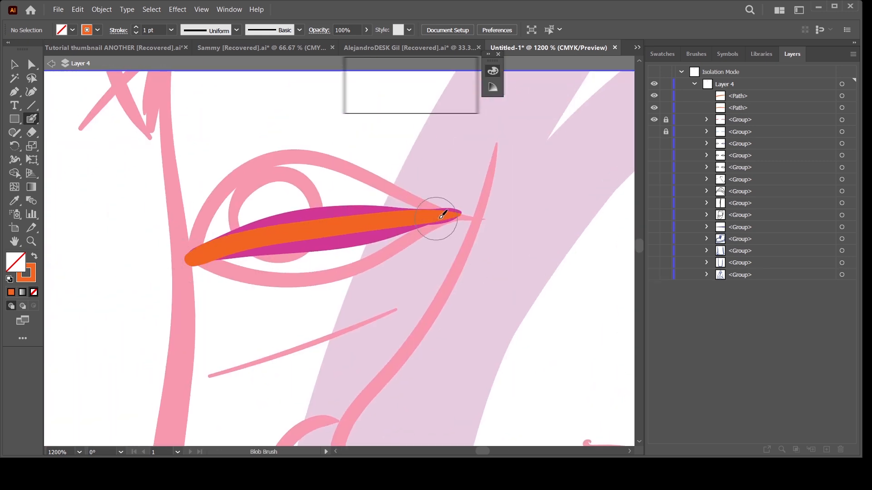
mouse_move(422, 214)
left_mouse_down()
mouse_move(321, 235)
mouse_move(185, 288)
left_mouse_up()
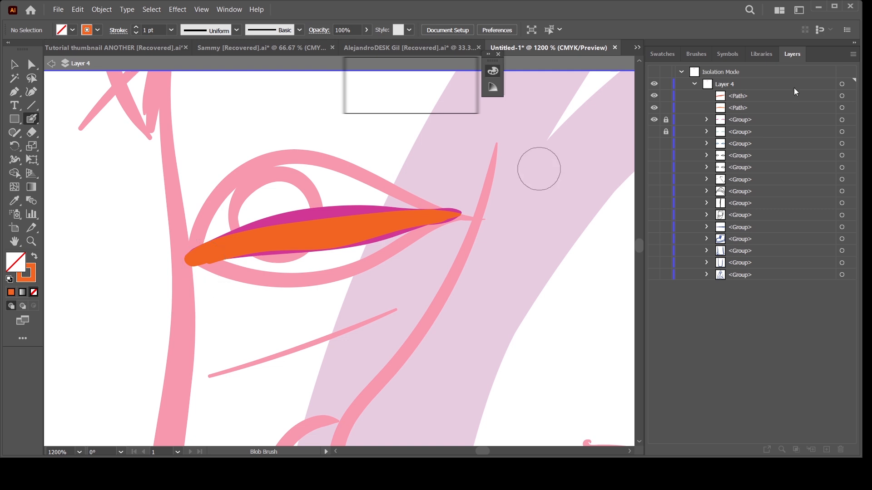
Step: Group the orange closed-lid shapes of both eyes
left_click(850, 108, "shift")
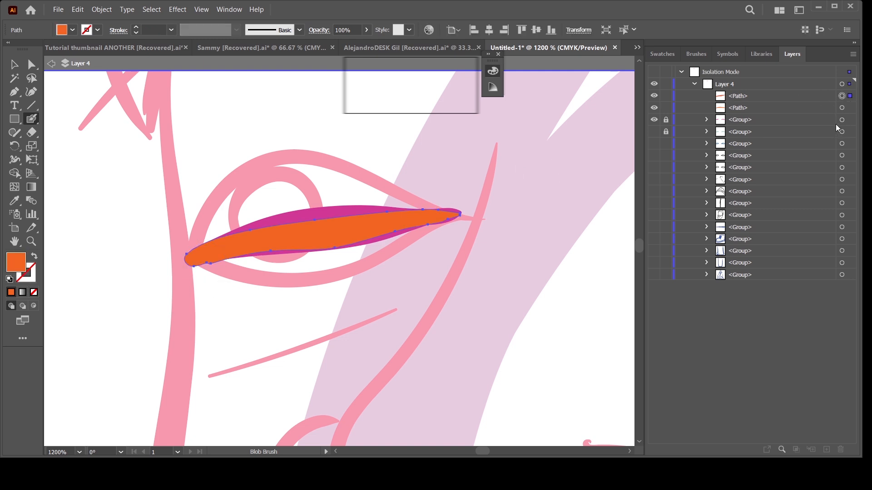
key("ctrl+g")
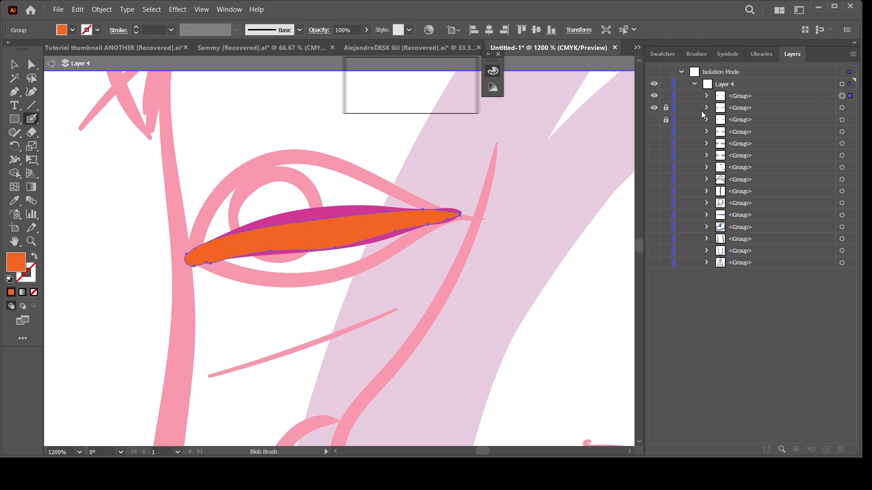
Step: Unlock the eye pose groups and show the orange, magenta, green and blue ones together, leaving the outer black outlines hidden
left_click(654, 108)
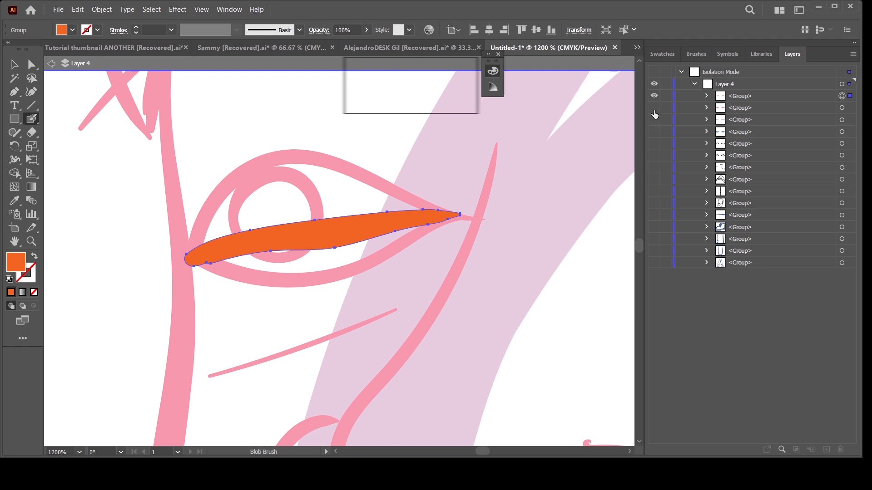
left_click(654, 110)
left_click_drag(659, 120, 660, 147)
key("ctrl+minus")
key("ctrl+minus")
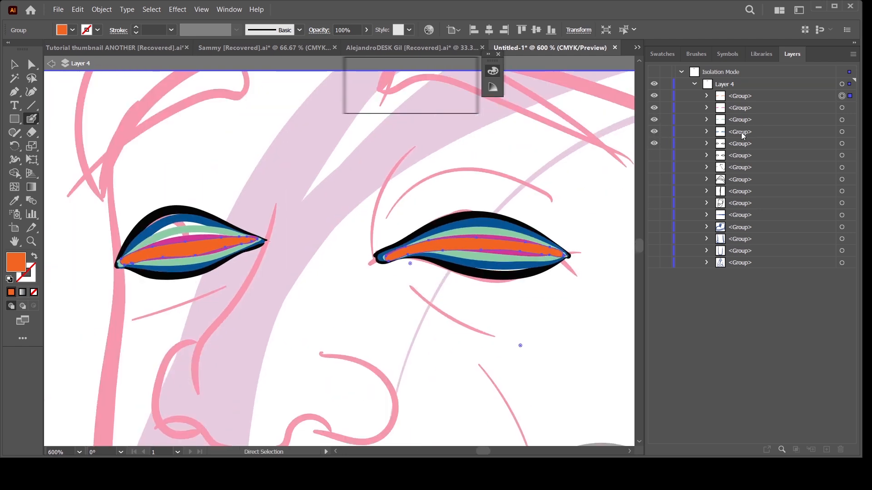
left_click(654, 144)
Step: Select the orange, magenta, green and blue eye groups together and recolor them black
left_click(842, 85)
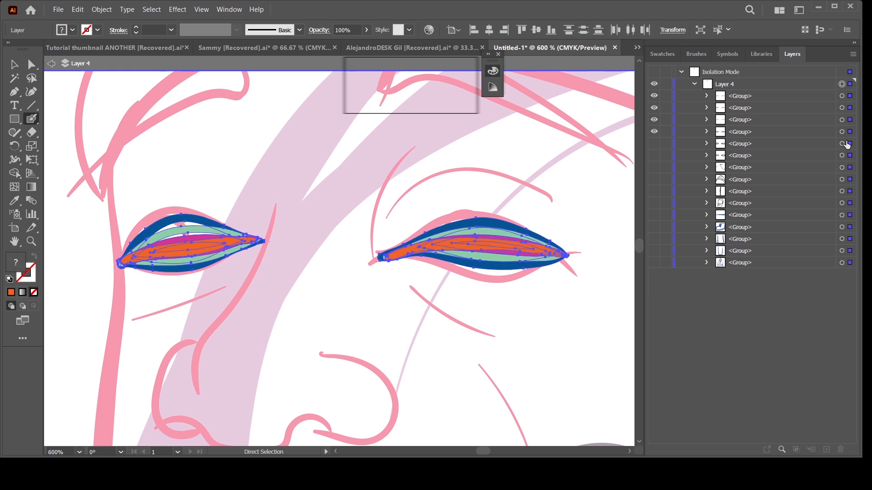
left_click(852, 167)
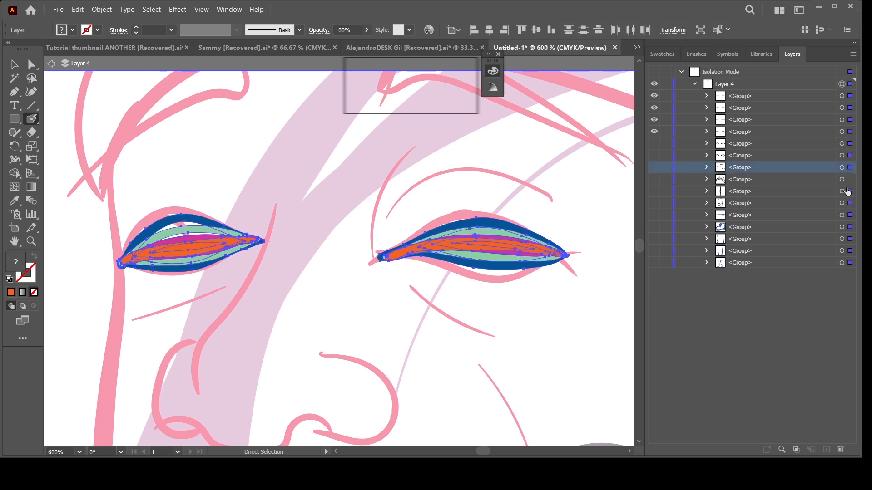
left_click_drag(847, 191, 846, 193)
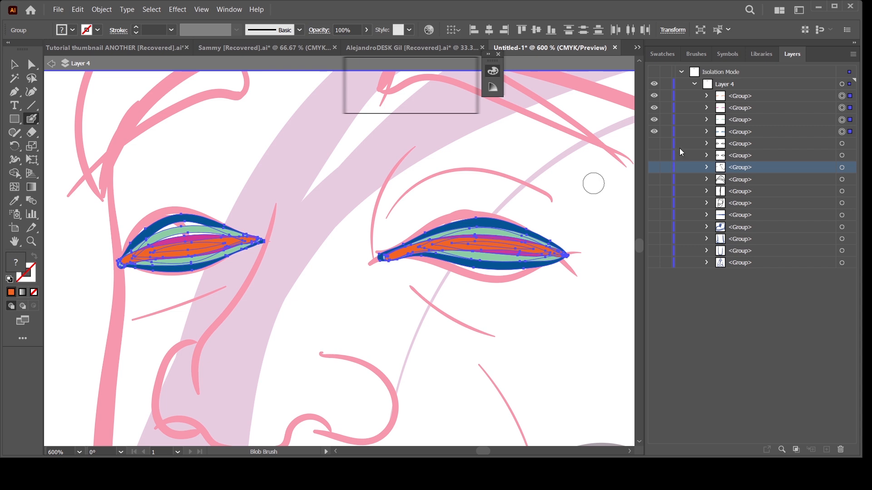
left_click(357, 91)
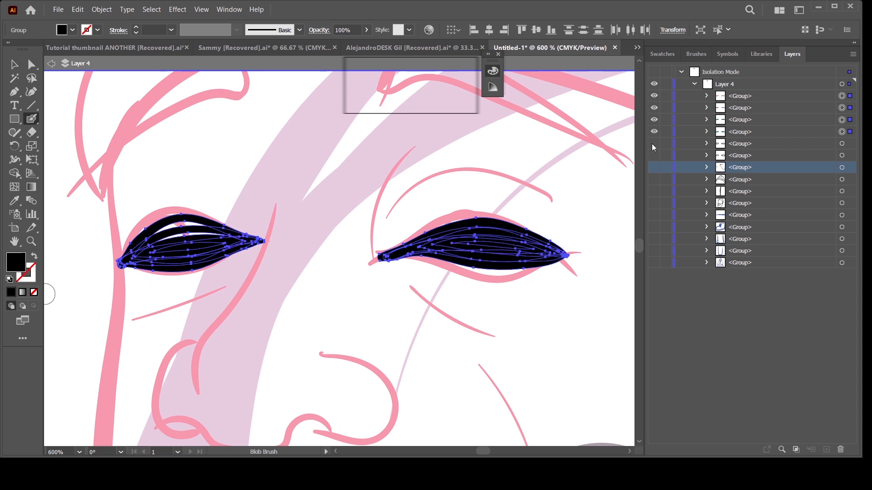
Step: Hide the recolored eye pose groups so only the pink face sketch remains
left_click(654, 131)
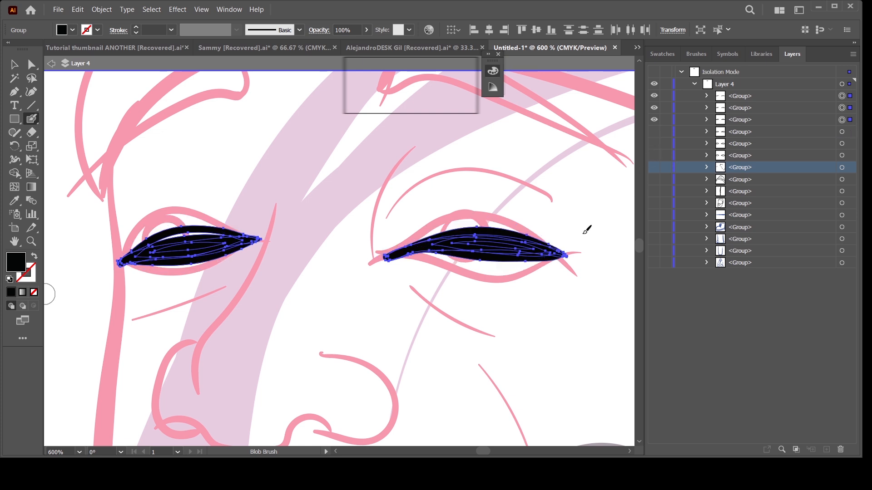
left_click_drag(653, 113, 654, 130)
left_click(653, 97)
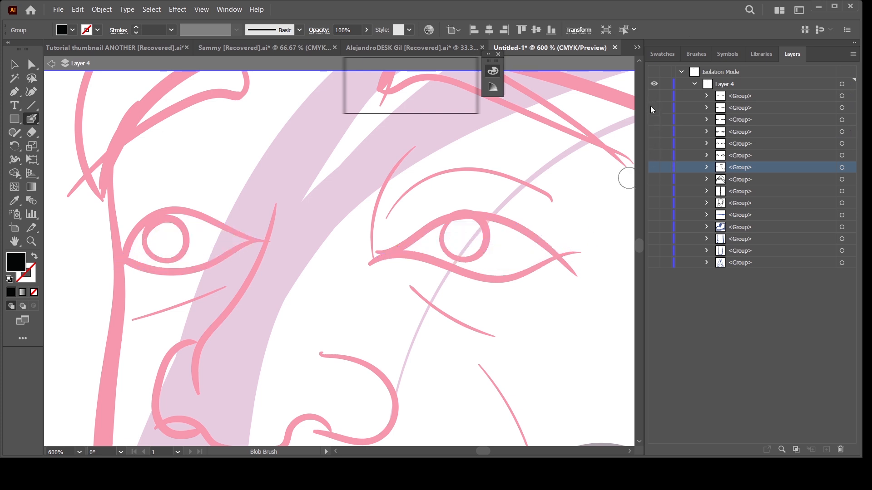
Step: Preview the black eye poses one at a time, from nearly closed to wide open, and leave them all hidden
left_click(655, 108)
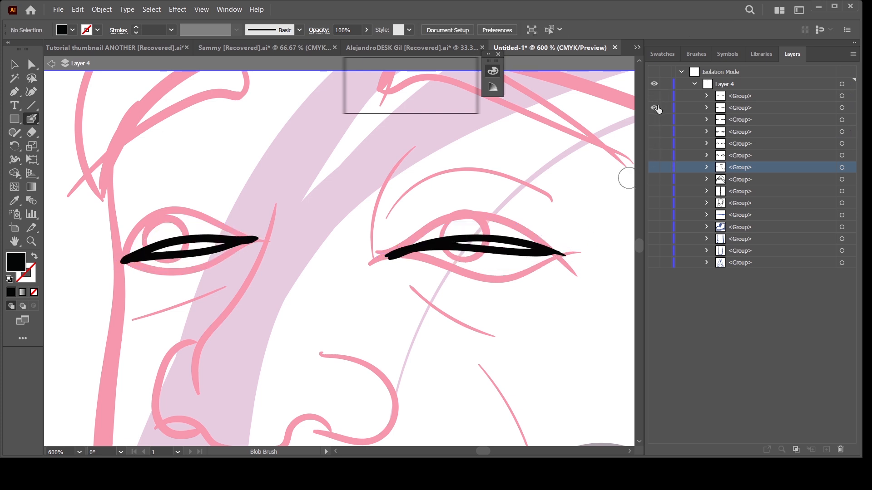
left_click(656, 120)
left_click(655, 109)
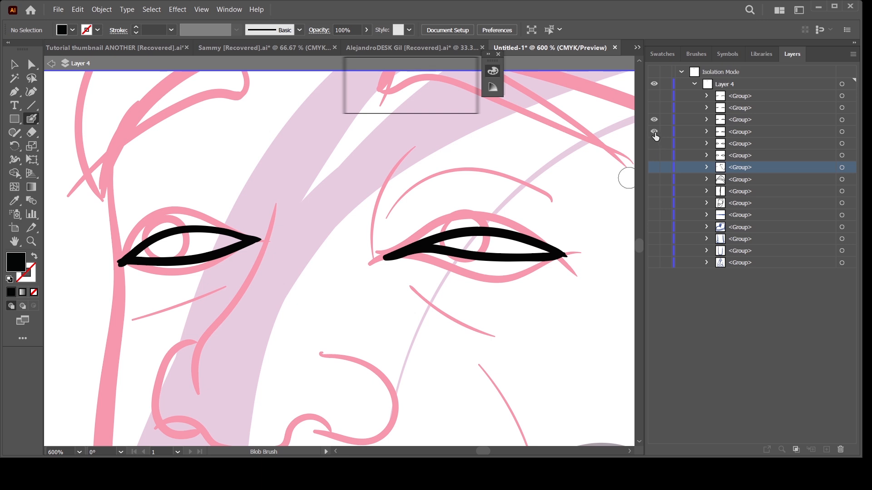
left_click(654, 132)
left_click(654, 120)
left_click(654, 144)
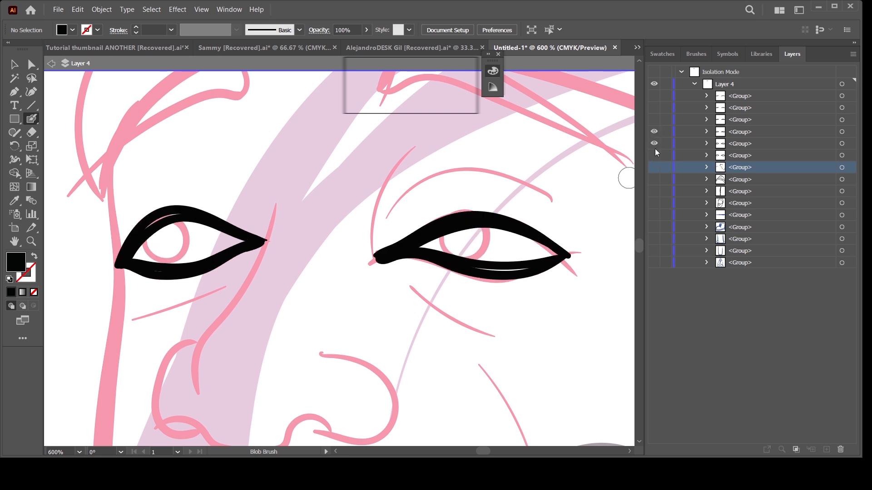
left_click(654, 132)
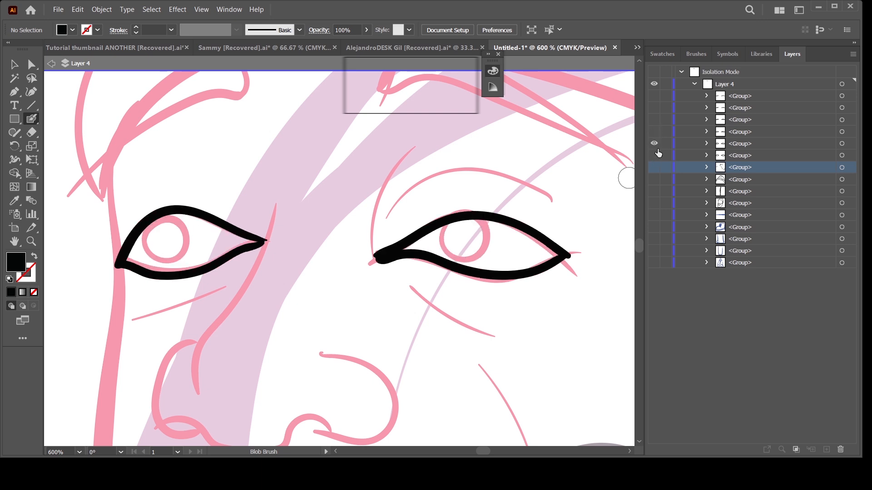
left_click(655, 144)
left_click(655, 155)
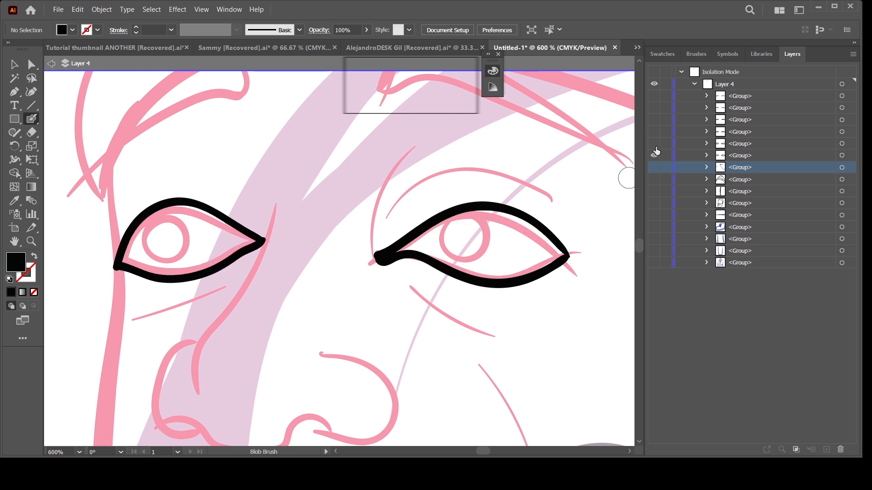
left_click(654, 144)
left_click(655, 155)
left_click(655, 145)
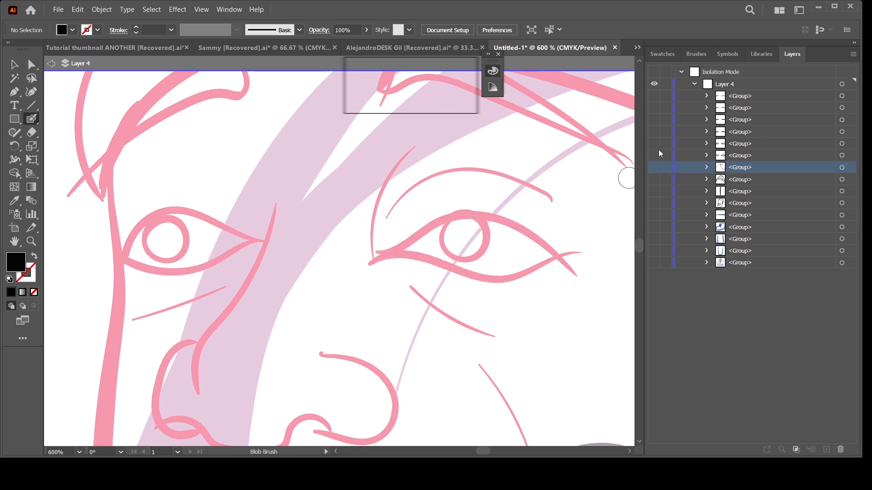
Step: Paint the right eye's iris as a thick black ring over the pink sketch circle
left_click_drag(407, 307, 317, 289)
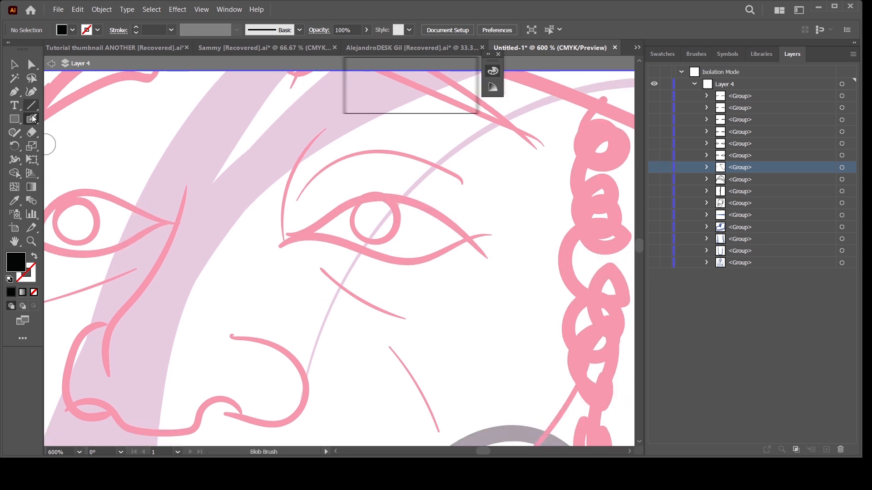
scroll(431, 258, "up", 3)
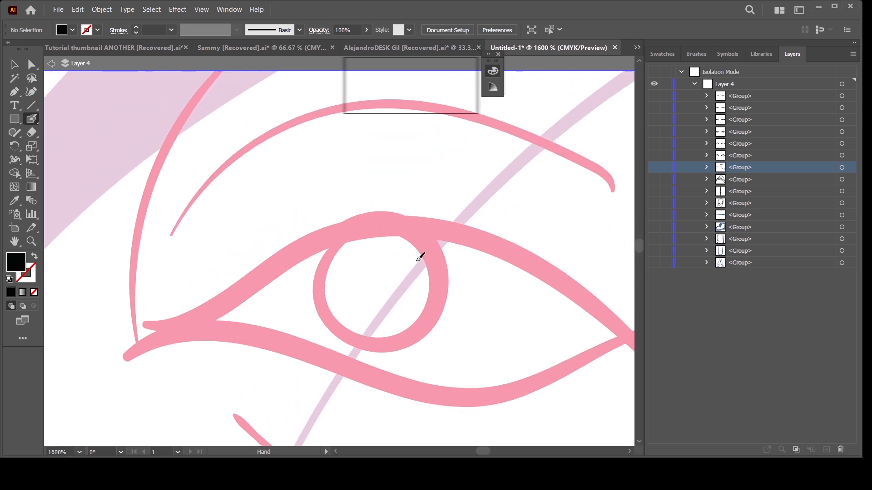
mouse_move(439, 258)
left_mouse_down()
mouse_move(409, 219)
mouse_move(359, 212)
mouse_move(312, 272)
mouse_move(331, 318)
mouse_move(386, 339)
mouse_move(424, 323)
mouse_move(442, 282)
mouse_move(431, 237)
mouse_move(372, 219)
left_mouse_up()
left_click_drag(289, 306, 524, 306)
key("ctrl+minus")
key("ctrl+minus")
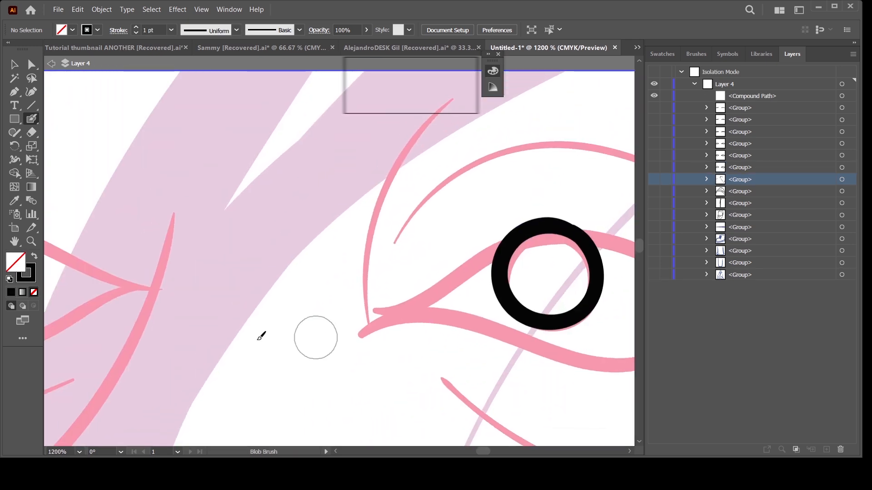
left_click_drag(243, 339, 298, 329)
left_click_drag(461, 312, 246, 318)
key("ctrl+plus")
key("ctrl+plus")
key("ctrl+plus")
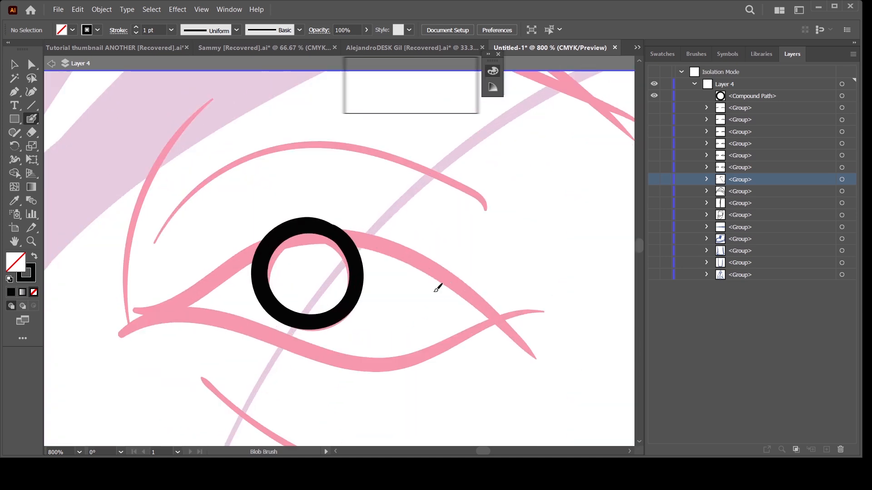
mouse_move(254, 277)
left_mouse_down()
mouse_move(243, 314)
mouse_move(292, 288)
mouse_move(243, 297)
left_mouse_up()
Step: Paint the left eye's iris as a matching thick black ring over its pink sketch circle
key("ctrl+minus")
key("ctrl+minus")
left_click_drag(232, 364, 567, 347)
left_click_drag(318, 330, 546, 304)
key("ctrl+plus")
left_click_drag(257, 318, 381, 316)
key("ctrl+plus")
mouse_move(472, 233)
left_mouse_down()
mouse_move(459, 200)
mouse_move(330, 189)
mouse_move(329, 313)
mouse_move(481, 272)
mouse_move(420, 175)
mouse_move(401, 180)
left_mouse_up()
key("ctrl+z")
mouse_move(458, 192)
left_mouse_down()
mouse_move(413, 157)
mouse_move(337, 168)
mouse_move(298, 223)
mouse_move(324, 307)
mouse_move(373, 332)
mouse_move(444, 320)
mouse_move(475, 274)
mouse_move(472, 220)
mouse_move(447, 176)
mouse_move(366, 162)
left_mouse_up()
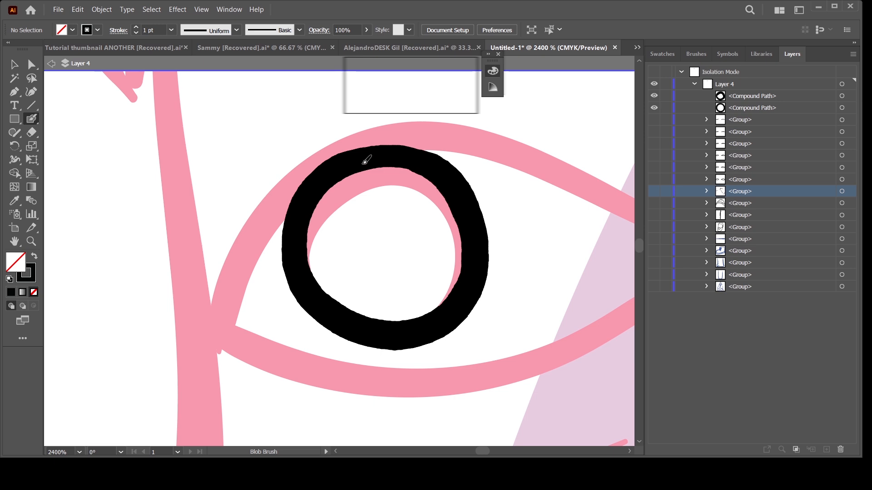
Step: Paint a small black pupil ring at the center of each iris
mouse_move(372, 235)
left_mouse_down()
mouse_move(394, 272)
mouse_move(425, 235)
mouse_move(384, 223)
mouse_move(360, 245)
mouse_move(399, 264)
mouse_move(412, 229)
mouse_move(366, 227)
left_mouse_up()
key("ctrl+z")
key("ctrl+minus")
key("ctrl+minus")
key("ctrl+minus")
key("ctrl+minus")
key("ctrl+minus")
key("ctrl+minus")
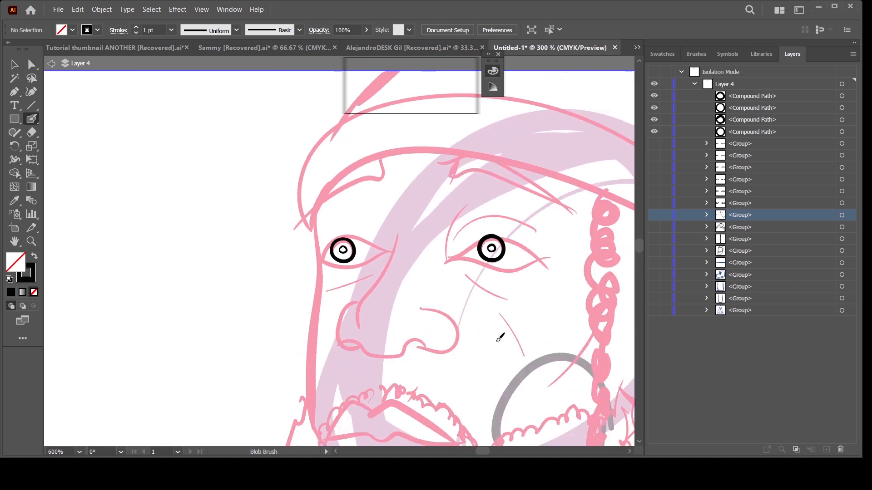
Step: Group the iris and pupil rings of both eyes and toggle the group's visibility to check it
left_click_drag(481, 358, 448, 349)
left_click(14, 64)
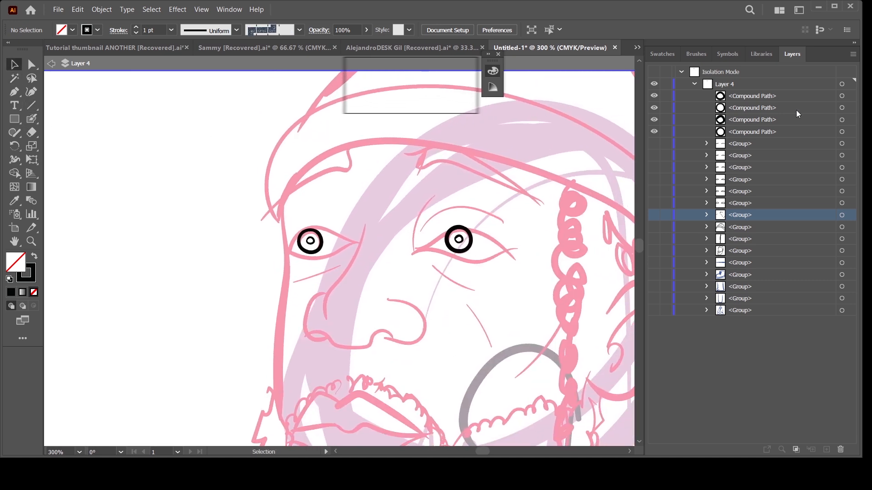
left_click_drag(848, 98, 848, 133)
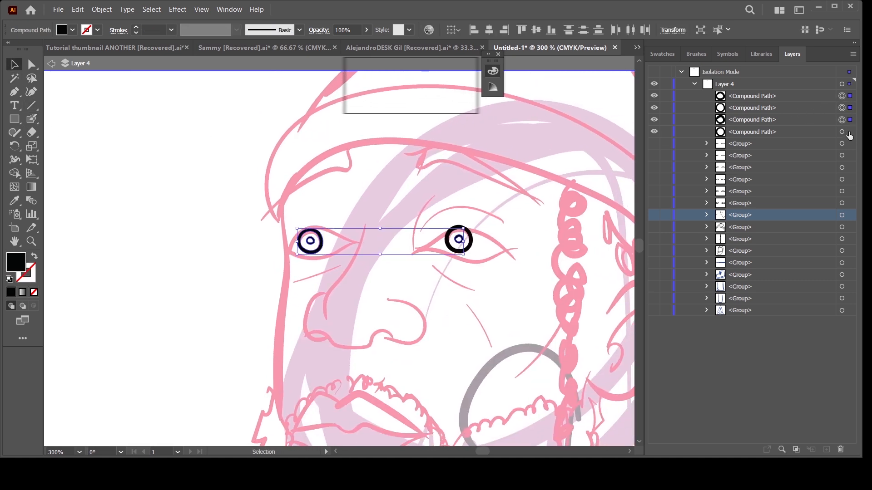
key("ctrl+g")
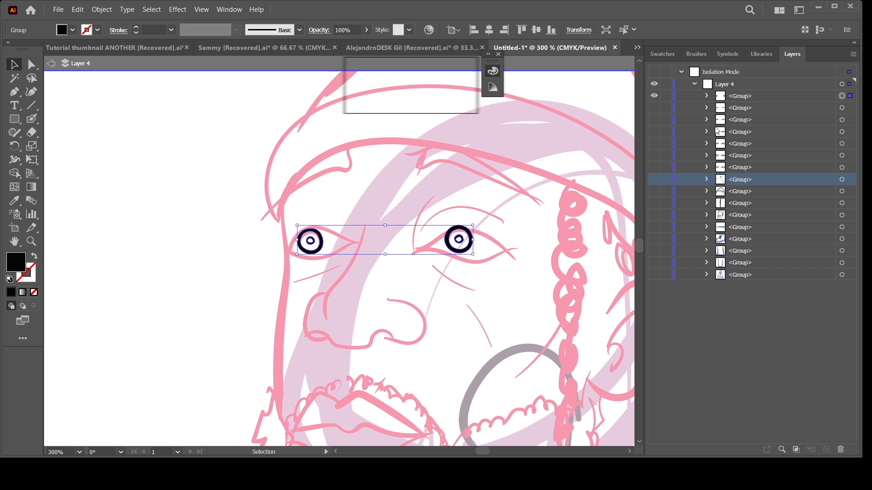
left_click(654, 96)
left_click(654, 97)
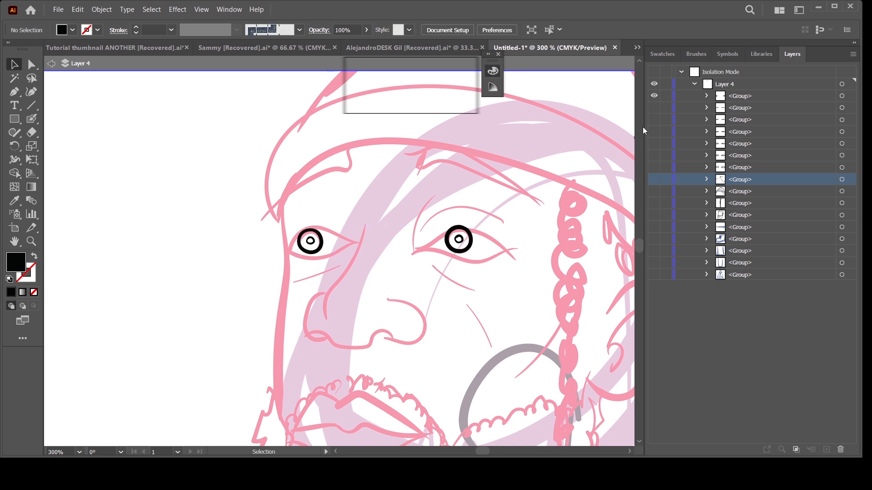
Step: Ink the nose in black with the Blob Brush, tracing the bridge, both nostrils and the underside
key("ctrl+minus")
key("ctrl+minus")
left_click_drag(493, 359, 466, 341)
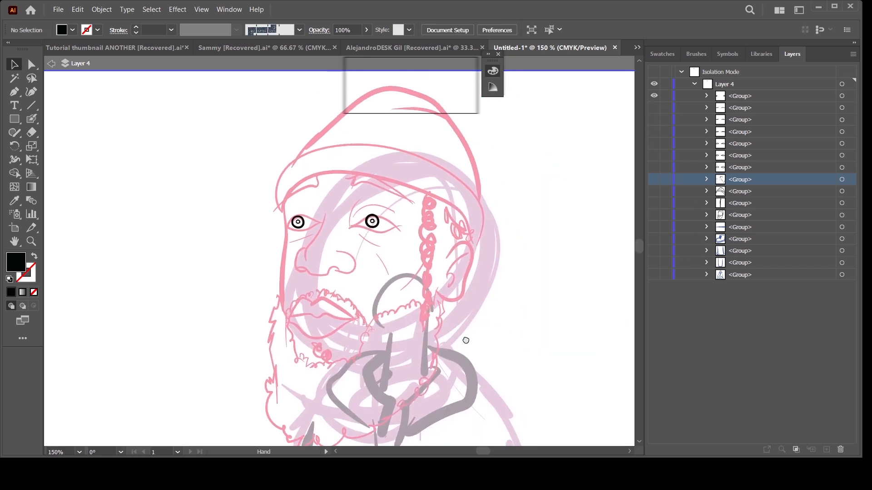
key("ctrl+plus")
key("ctrl+plus")
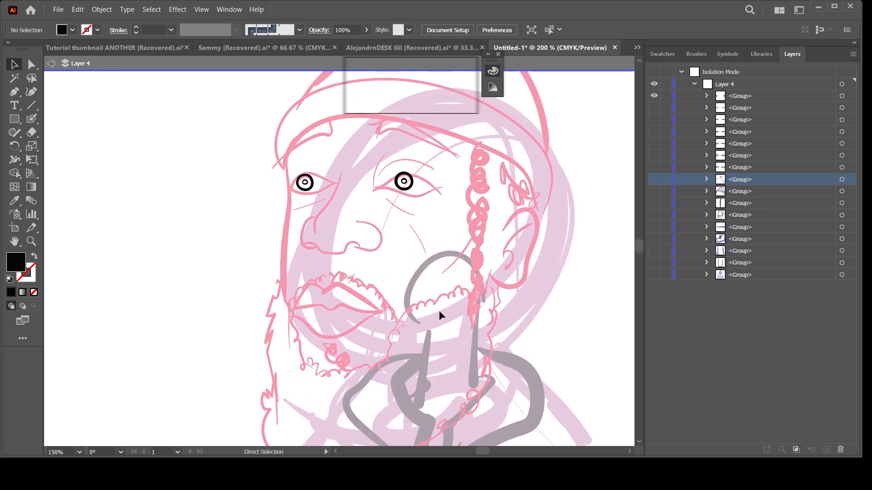
left_click(31, 119)
key("ctrl+plus")
key("ctrl+plus")
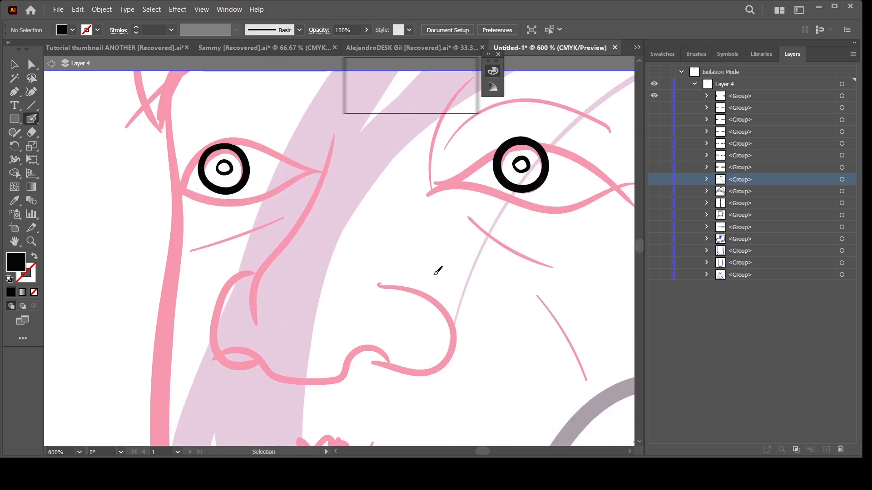
mouse_move(331, 149)
left_mouse_down()
mouse_move(324, 198)
mouse_move(270, 280)
mouse_move(252, 349)
left_mouse_up()
mouse_move(254, 294)
left_mouse_down()
mouse_move(224, 310)
mouse_move(213, 362)
mouse_move(257, 389)
left_mouse_up()
mouse_move(375, 390)
left_mouse_down()
mouse_move(443, 383)
mouse_move(446, 344)
mouse_move(413, 321)
mouse_move(426, 391)
mouse_move(453, 359)
mouse_move(417, 310)
mouse_move(364, 316)
mouse_move(347, 392)
mouse_move(313, 399)
mouse_move(234, 369)
left_mouse_up()
key("ctrl+z")
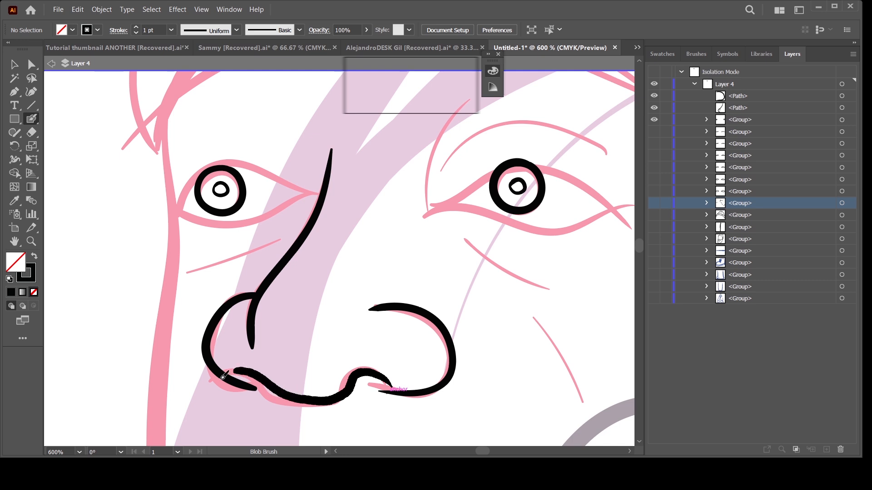
key("ctrl+minus")
Step: Group the three black nose strokes and toggle the iris group's visibility to check it
left_click_drag(513, 327, 479, 323)
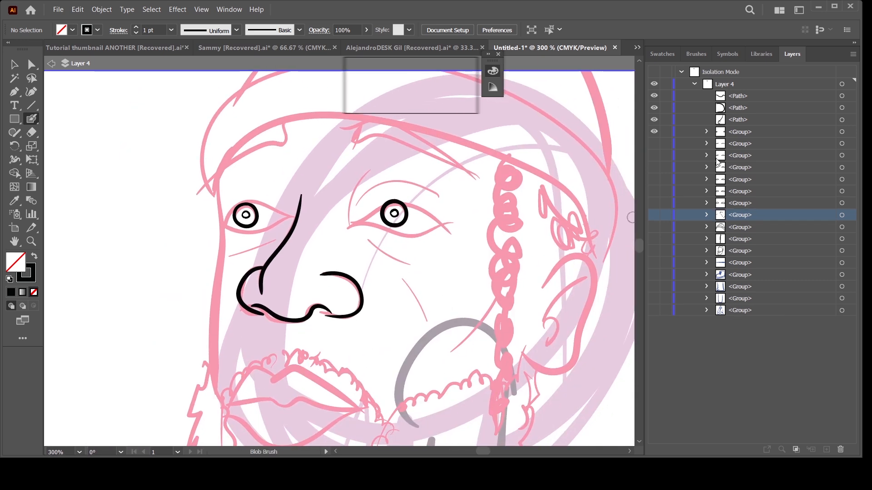
left_click(842, 107, "shift")
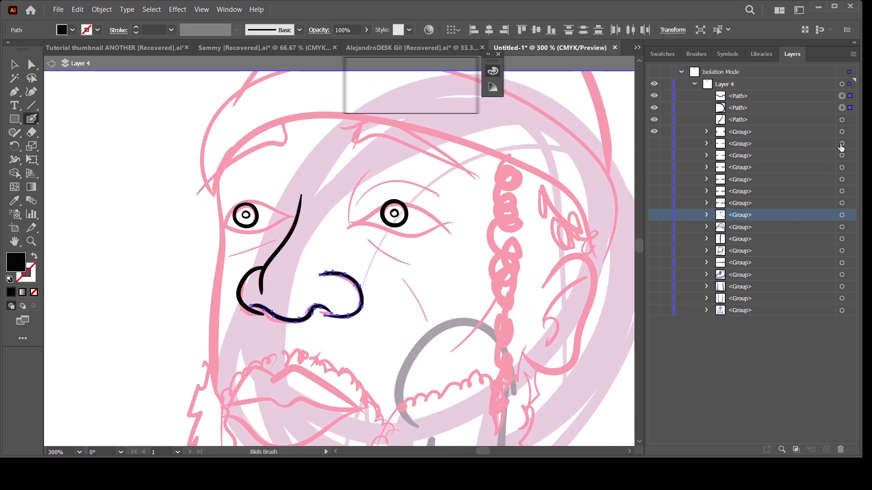
left_click(842, 120, "shift")
key("ctrl+g")
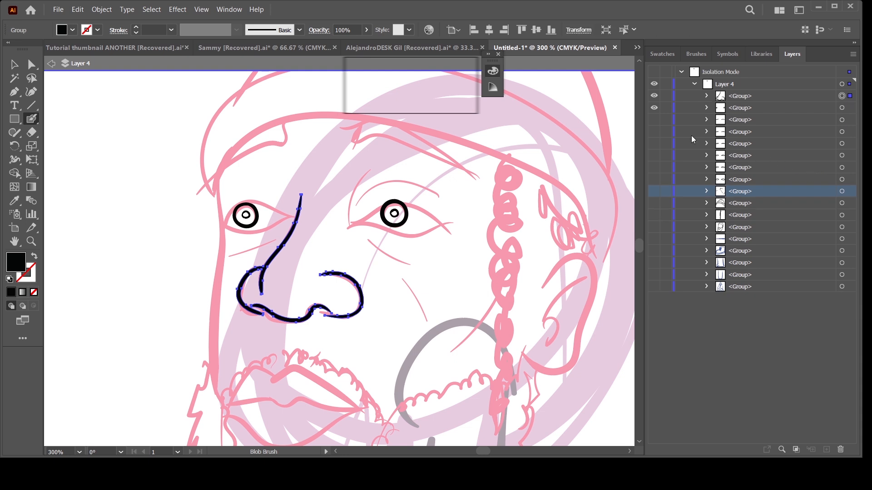
left_click(654, 108)
left_click(654, 108)
Step: Deselect the nose and examine the whole figure beside the reference photo, including the jacket area
scroll(369, 239, "down", 2)
left_click_drag(478, 324, 460, 303)
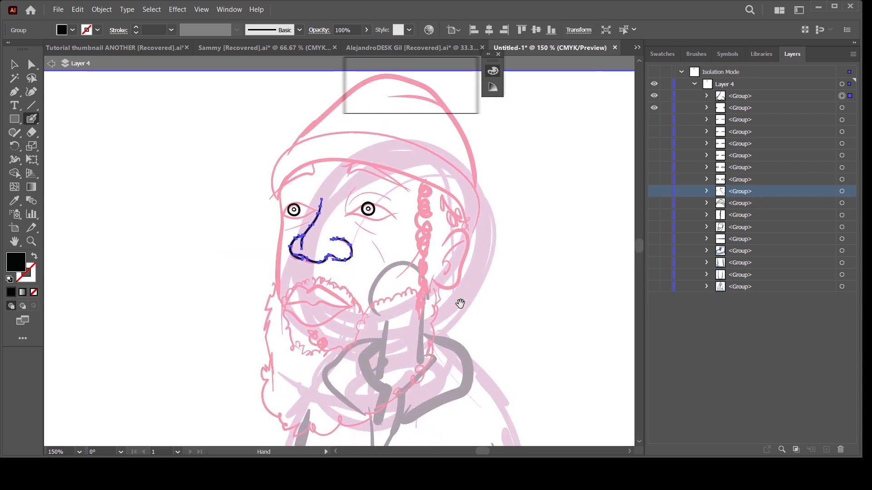
left_click(36, 66)
left_click(153, 272)
left_click_drag(517, 355, 497, 336)
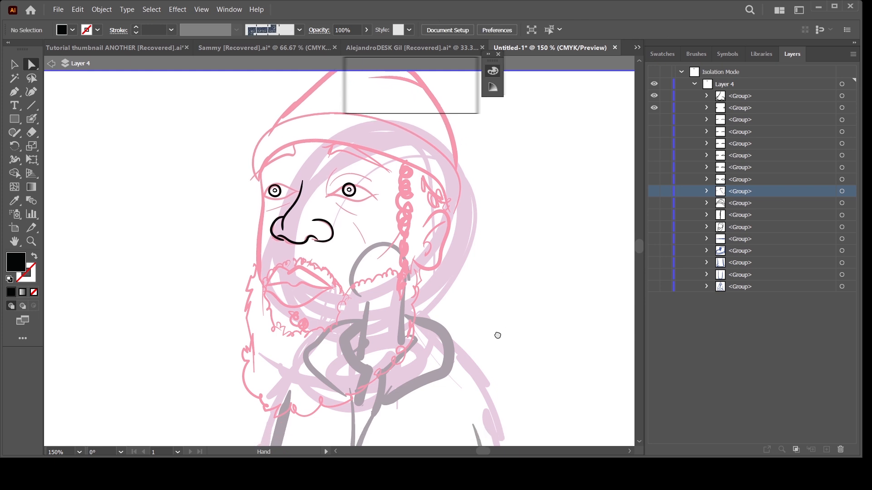
scroll(498, 335, "down", 3)
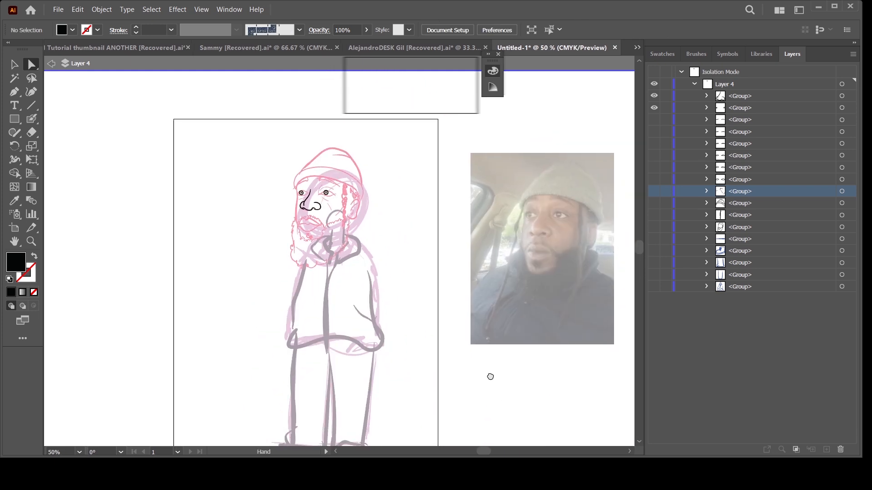
left_click_drag(490, 377, 486, 320)
key("ctrl+1")
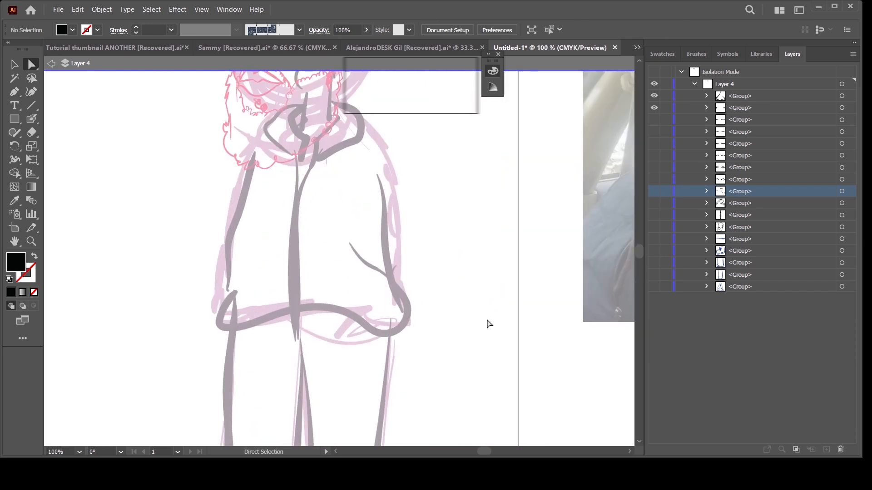
Step: Show the hidden groups of the jacket, leg, boot, short thigh line, and head with beard
left_click(654, 274)
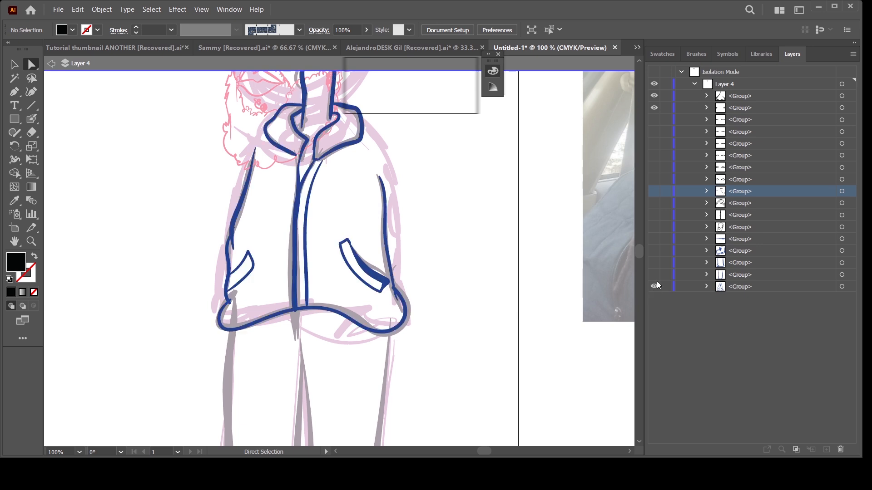
left_click(654, 286)
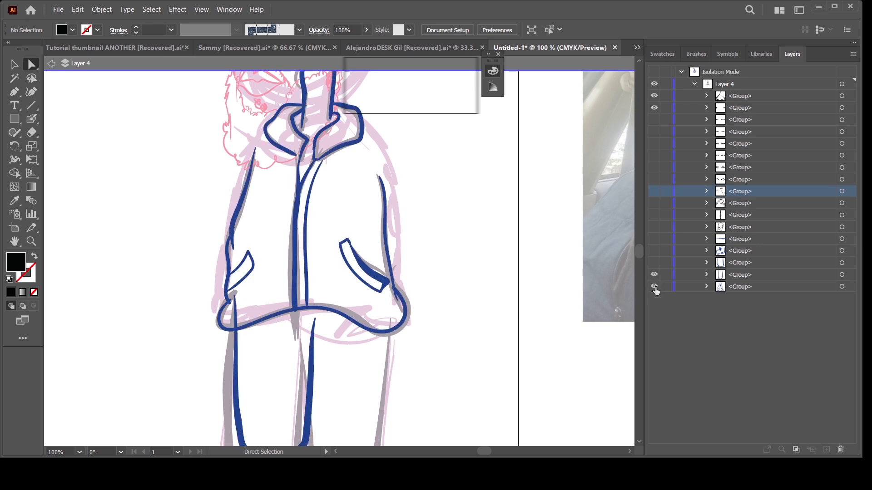
left_click(655, 238)
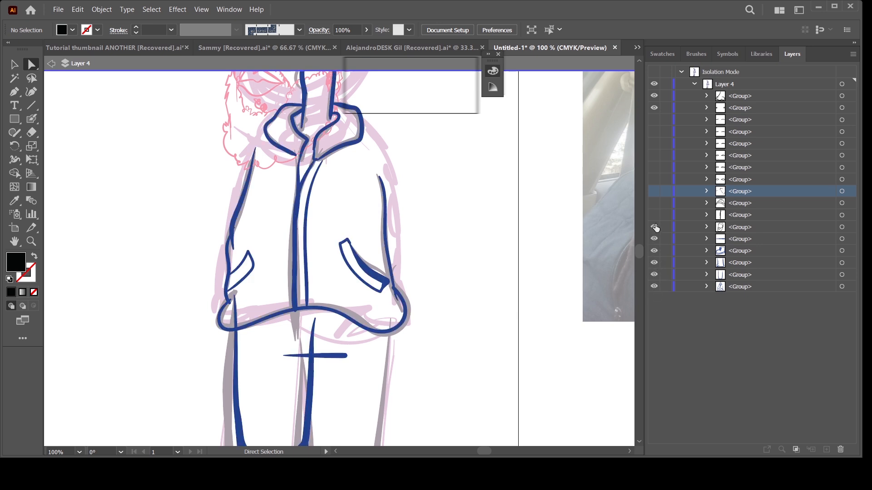
left_click(655, 227)
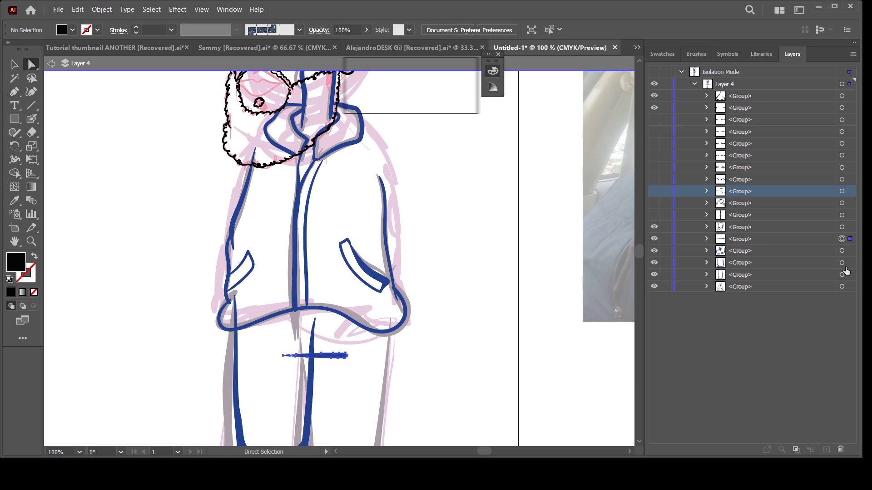
Step: Select the blue jacket, leg and boot groups together, recolour them black and deselect them
left_click(842, 251)
left_click(849, 287, "shift")
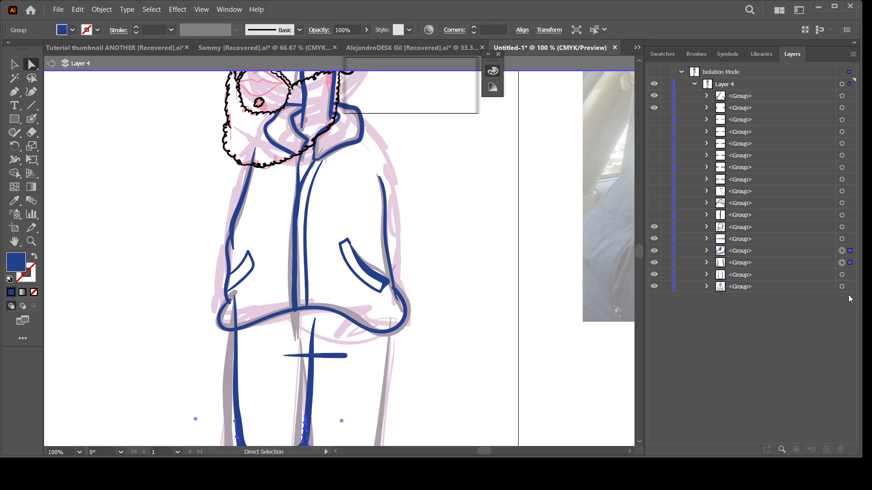
left_click(848, 275, "shift")
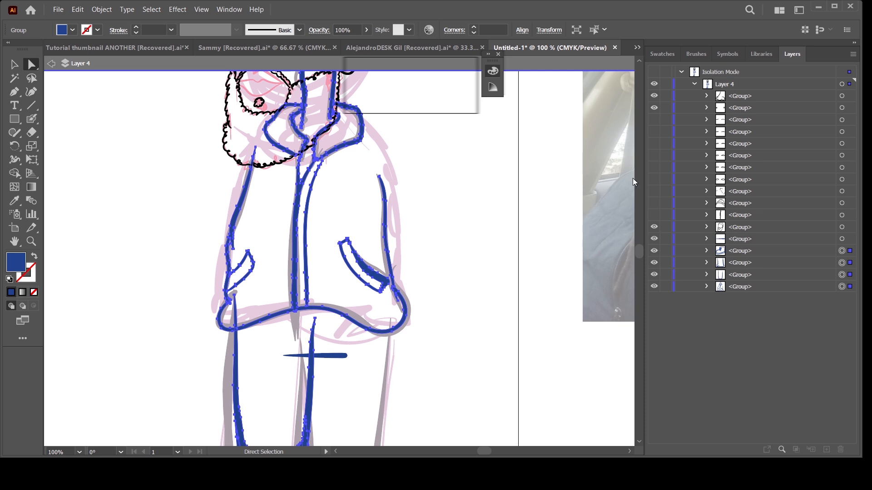
left_click(597, 205)
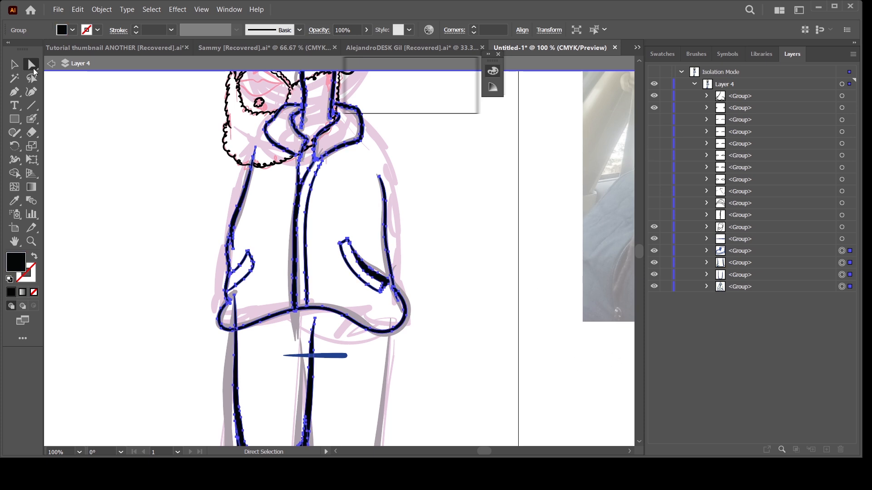
left_click(83, 152)
Step: Hide the nose group and the iris group in Layer 4
key("ctrl+minus")
key("ctrl+minus")
left_click_drag(448, 367, 444, 338)
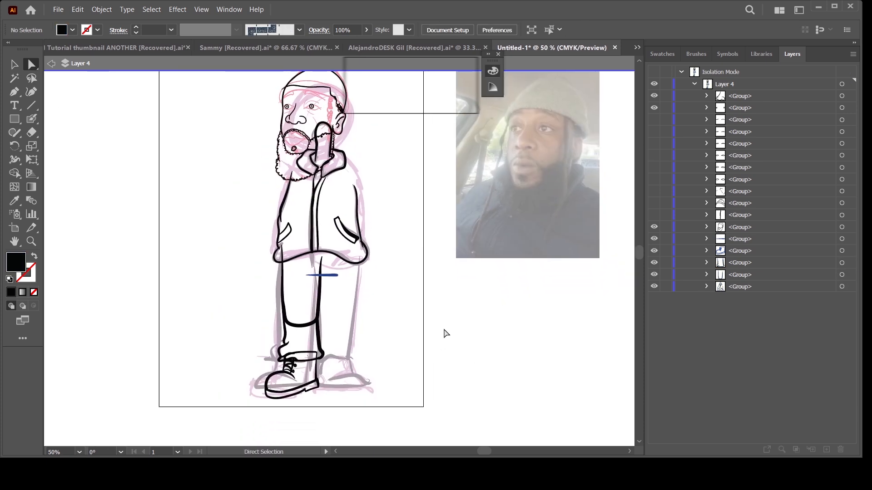
key("ctrl+plus")
key("ctrl+plus")
key("ctrl+plus")
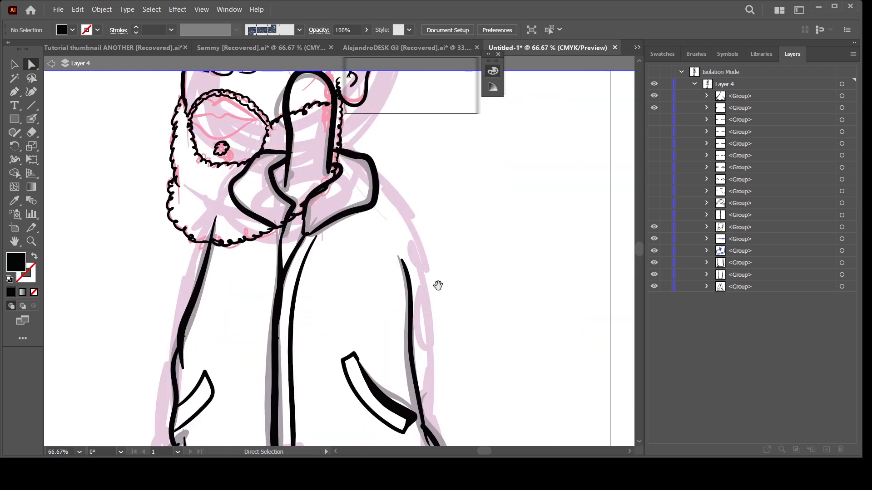
key("ctrl+minus")
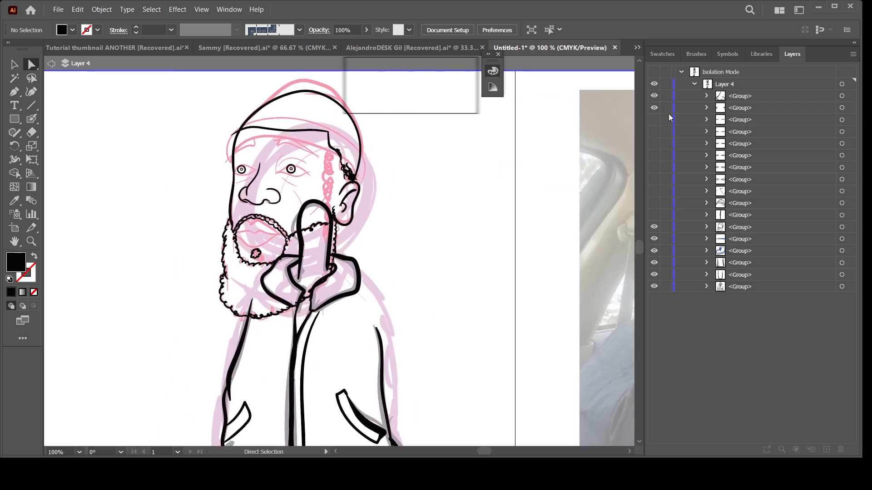
left_click_drag(654, 107, 654, 96)
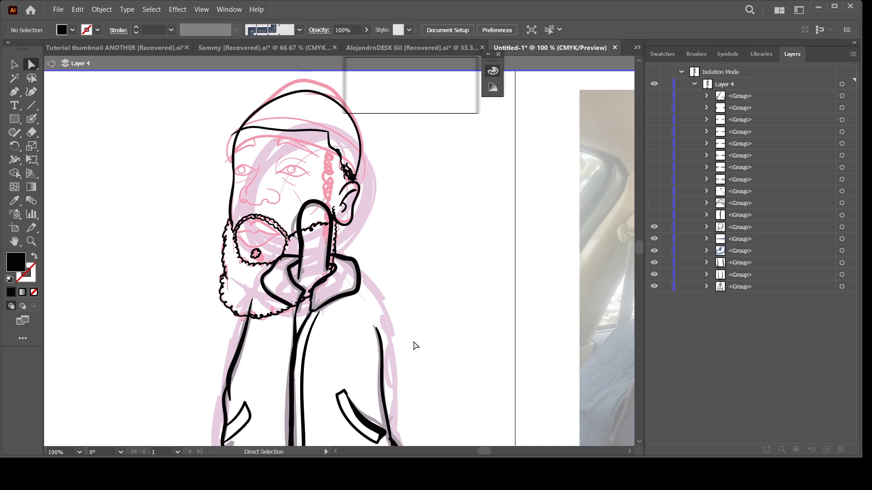
Step: Recolour the remaining blue horizontal line group below the jacket hem black and deselect it
key("ctrl+minus")
key("ctrl+minus")
left_click_drag(419, 395, 418, 296)
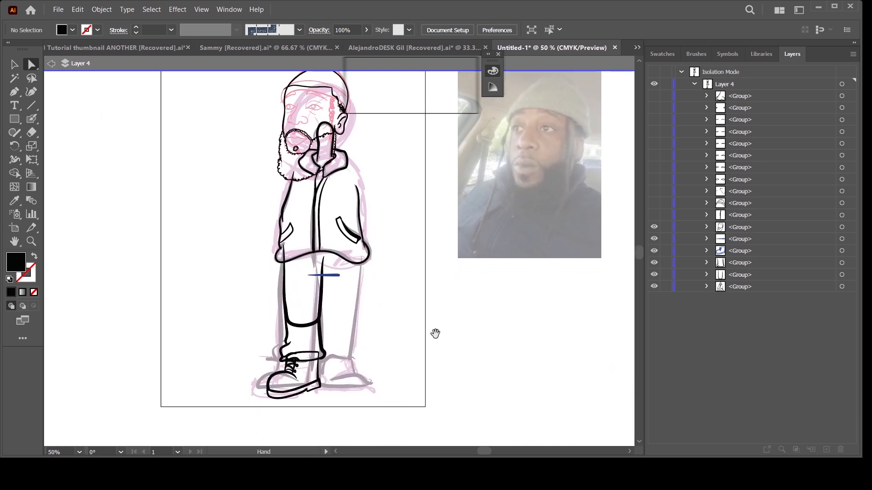
left_click(842, 239)
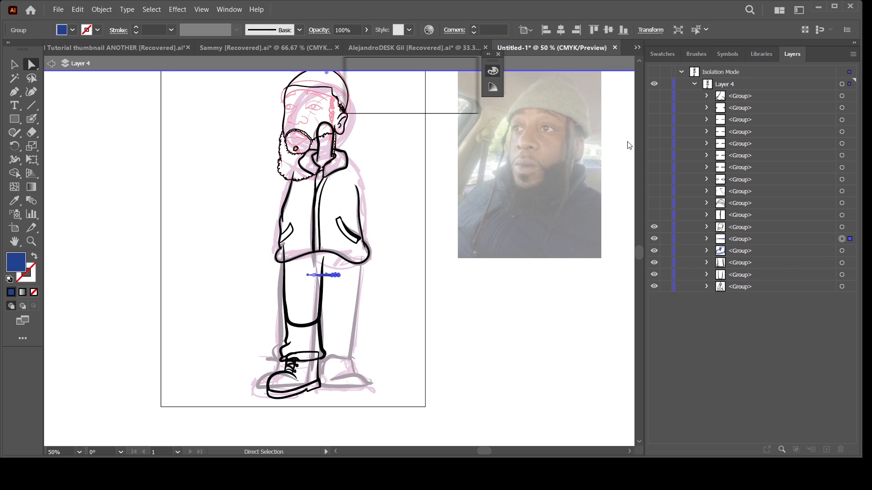
left_click(359, 101)
left_click(77, 152)
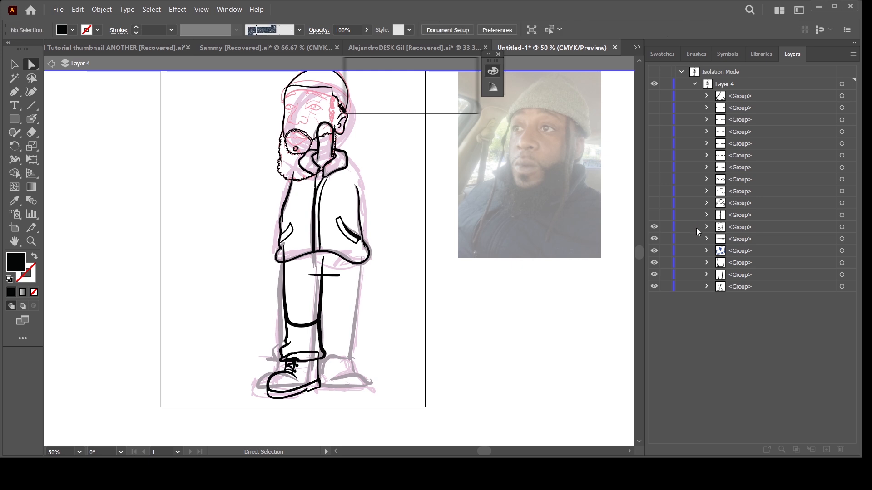
Step: Exit isolation mode and hide the sketches on Layer 2 and Layer 3, keeping the Layer 1 photo shown
key("ctrl+equal")
left_click_drag(422, 327, 342, 334)
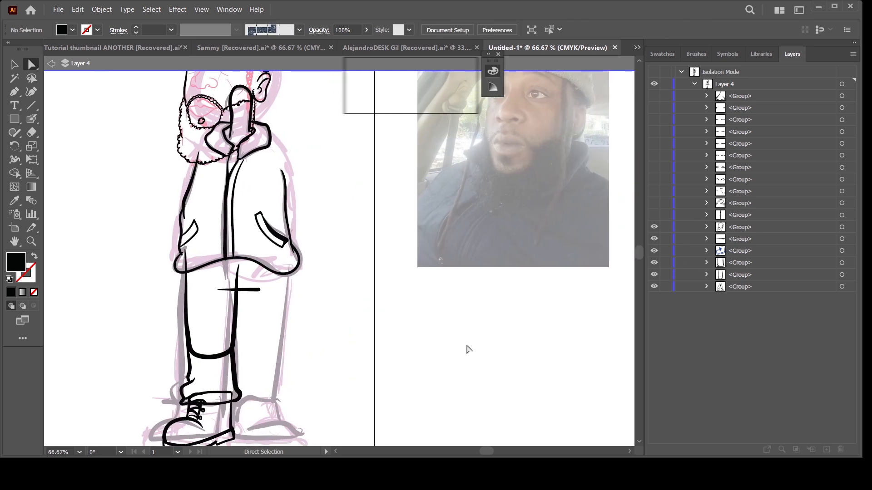
key("Escape")
key("ctrl+minus")
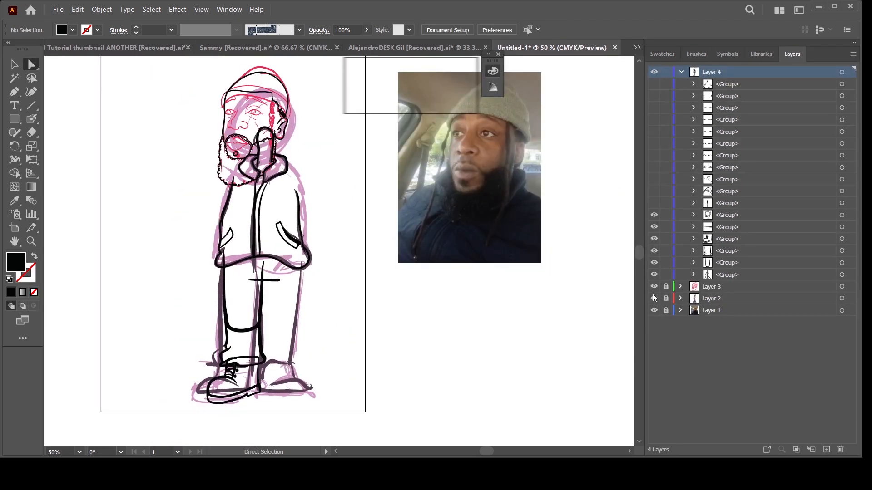
left_click(654, 299)
left_click(654, 286)
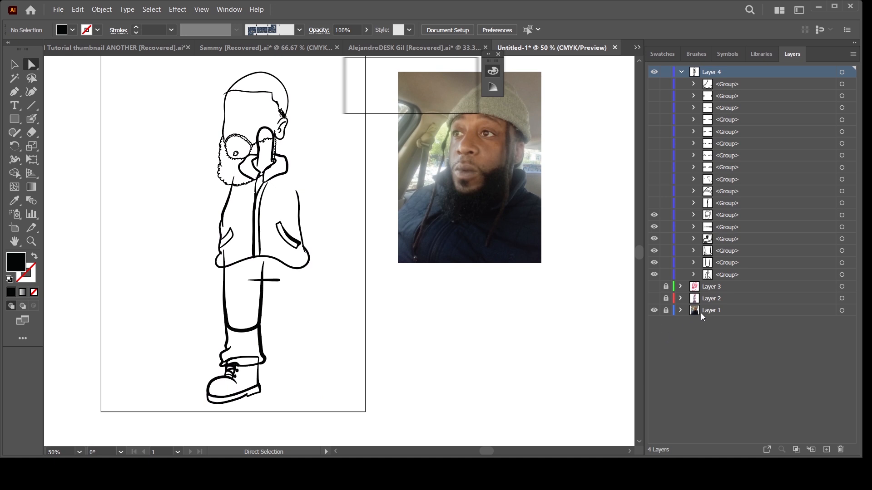
left_click(654, 311)
left_click(654, 312)
Step: Sample a brown skin tone as the fill colour from the cheek in the reference photo with the Eyedropper
left_click(17, 201)
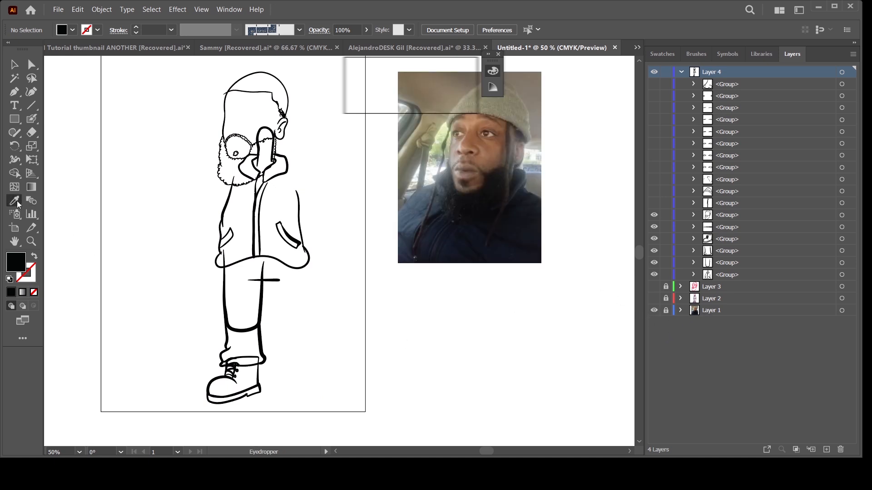
left_click(487, 152)
key("ctrl+plus")
key("ctrl+plus")
key("ctrl+plus")
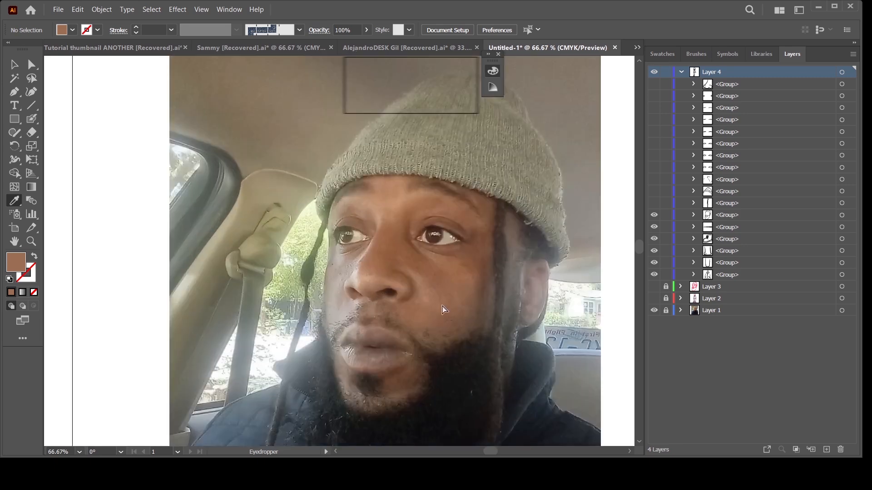
key("ctrl+plus")
key("ctrl+plus")
left_click_drag(499, 357, 399, 266)
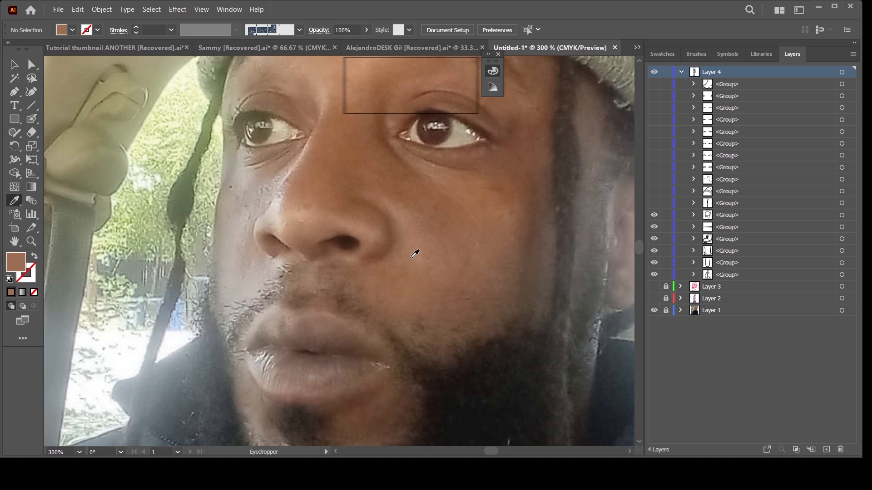
left_click(420, 203)
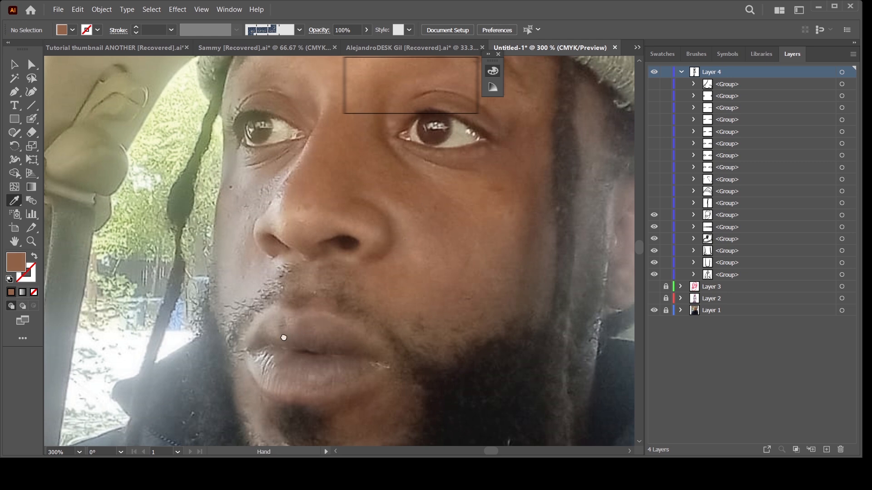
Step: Turn the head group into a Live Paint group and fill the face and ear with the brown skin tone
left_click_drag(283, 337, 499, 318)
key("ctrl+minus")
key("ctrl+minus")
left_click_drag(135, 336, 415, 331)
left_click_drag(261, 320, 409, 350)
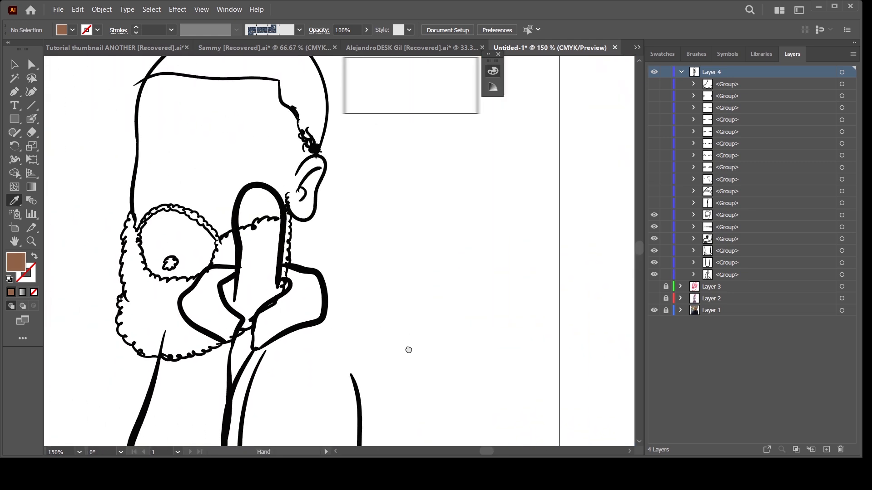
left_click(15, 174)
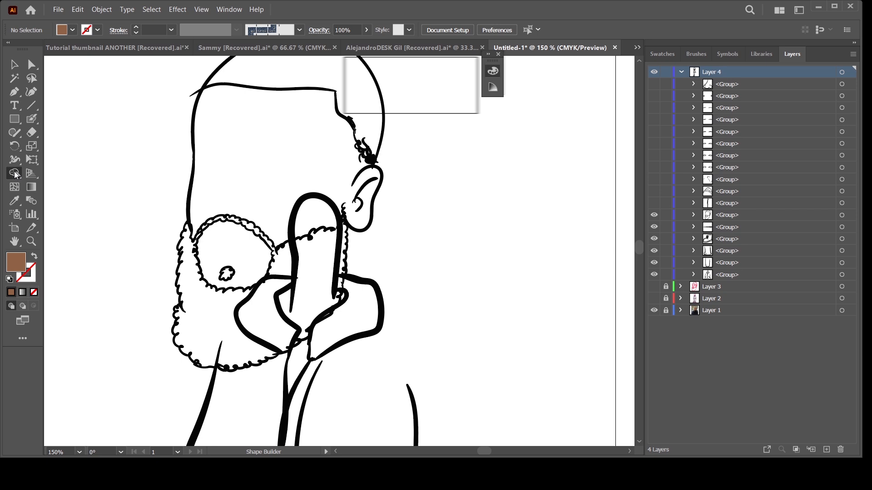
left_click(70, 188)
left_click_drag(453, 236, 467, 282)
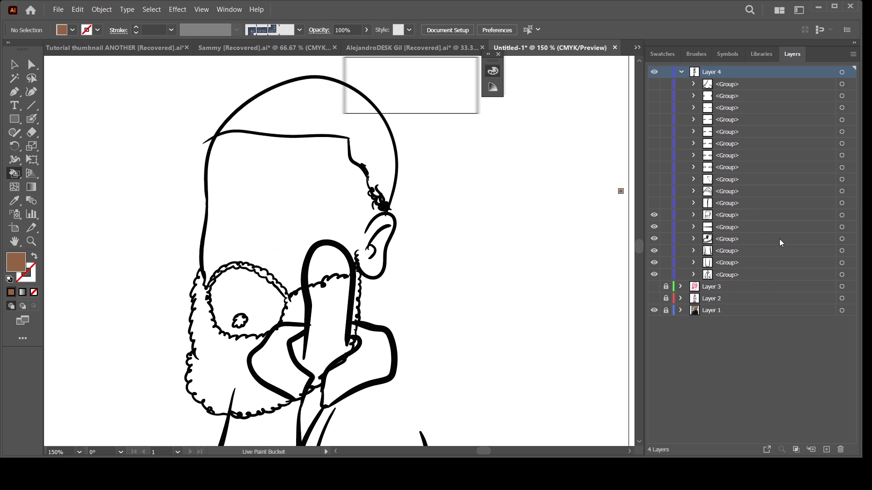
left_click(841, 215)
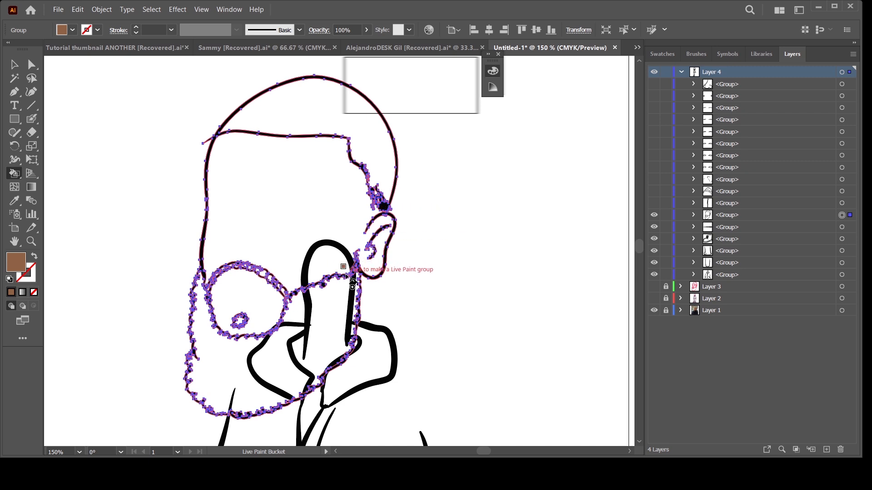
left_click(370, 271)
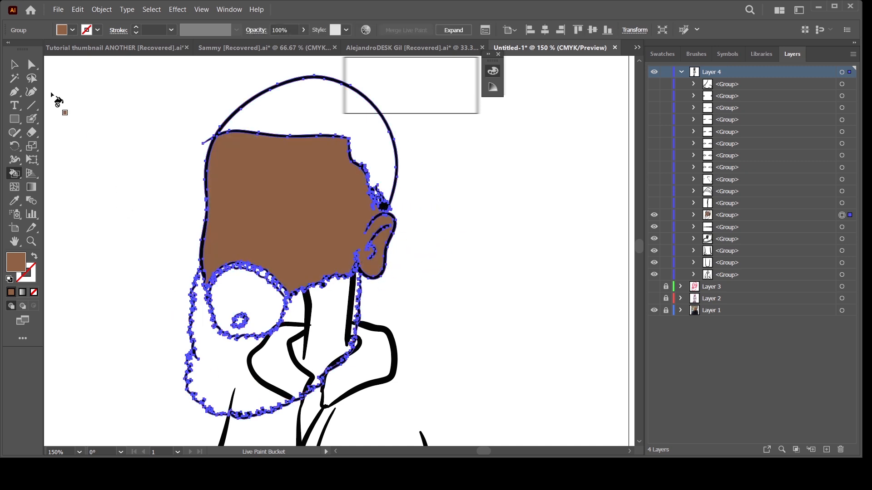
Step: Deselect the head and fill the round mouth area inside the beard with the same brown using Live Paint Bucket
left_click(31, 65)
left_click(58, 90)
left_click(15, 175)
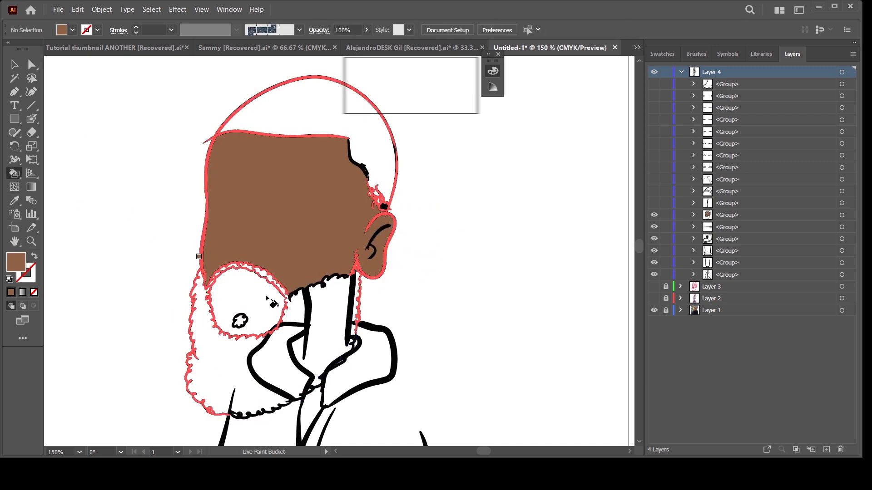
left_click(238, 315)
scroll(454, 333, "down", 3)
scroll(454, 333, "right", 2)
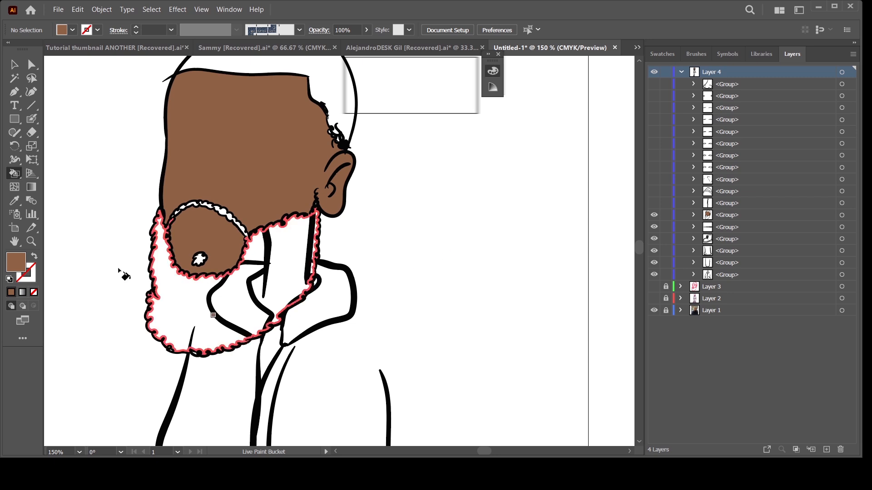
Step: Sample a very dark brown from the photo and fill the beard and the small chin patch with it
left_click(14, 201)
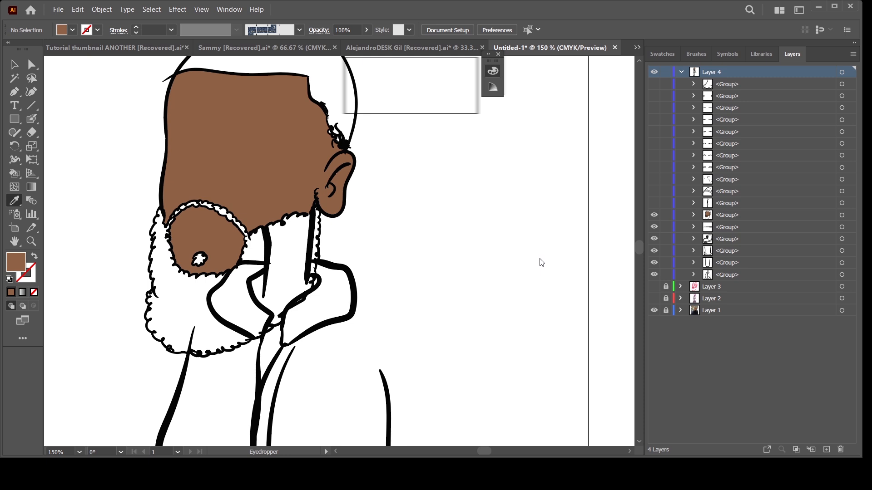
left_click(147, 321)
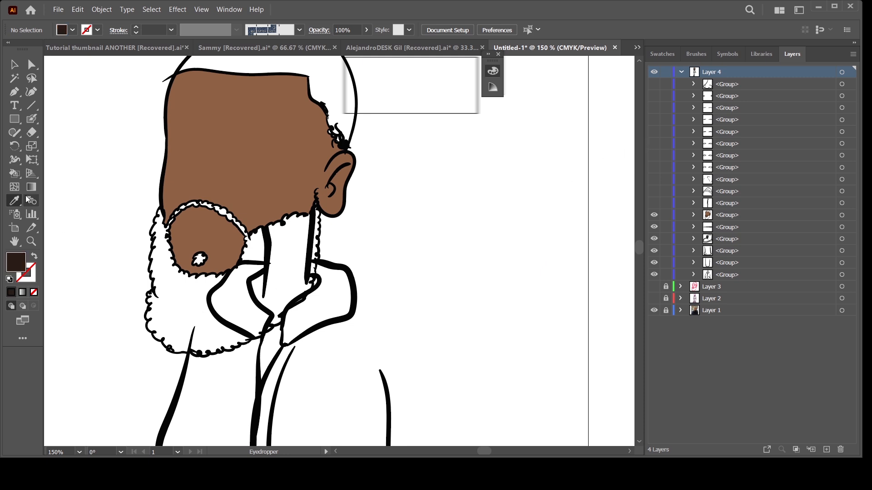
left_click(15, 175)
left_click(278, 282)
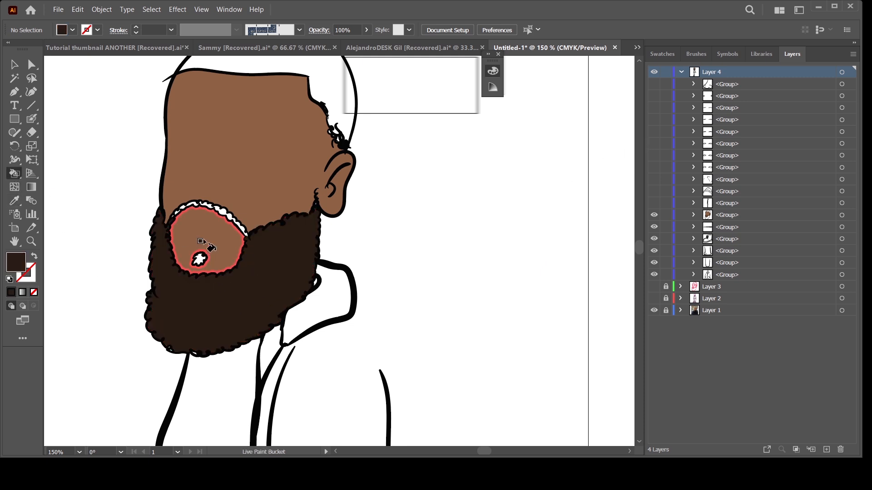
left_click(200, 261)
Step: Fill the white gaps of the moustache strip above the mouth area with the dark brown
scroll(255, 254, "up", 3)
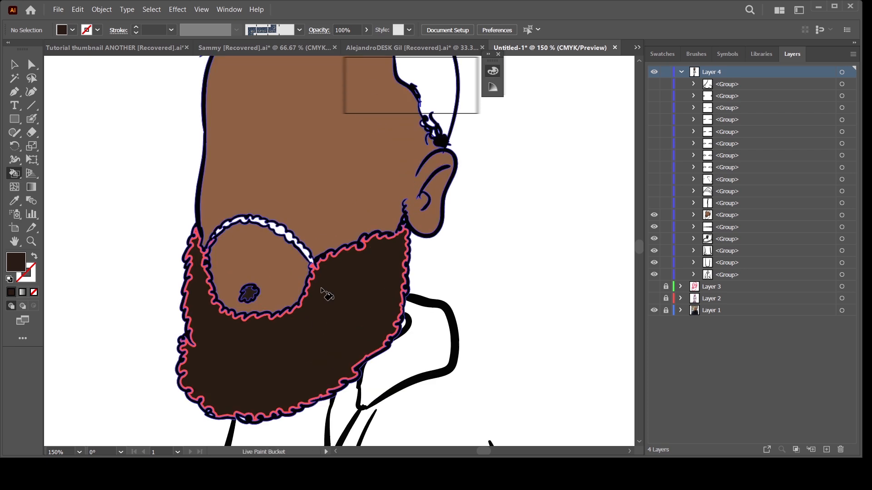
left_click(261, 243)
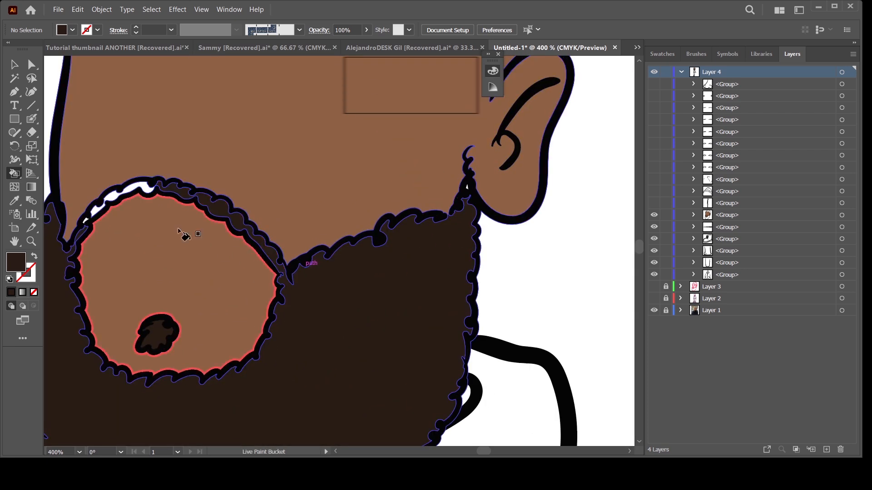
left_click(152, 197)
scroll(104, 218, "up", 3)
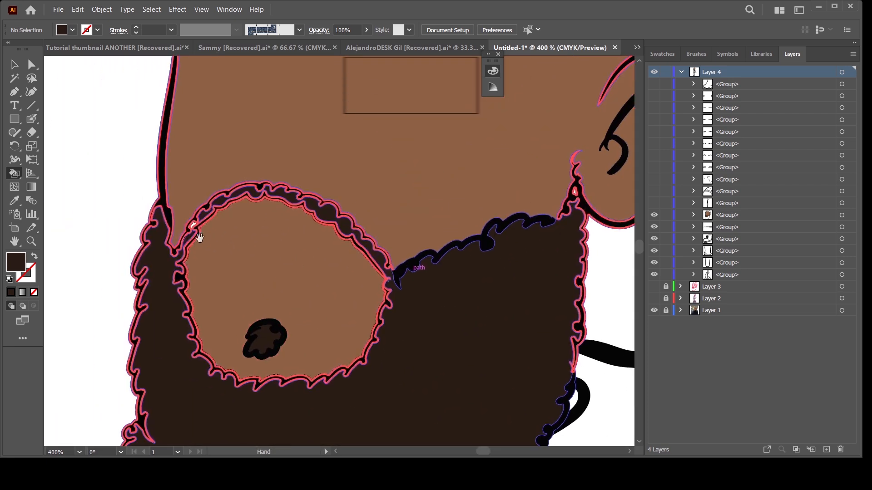
left_click(118, 212)
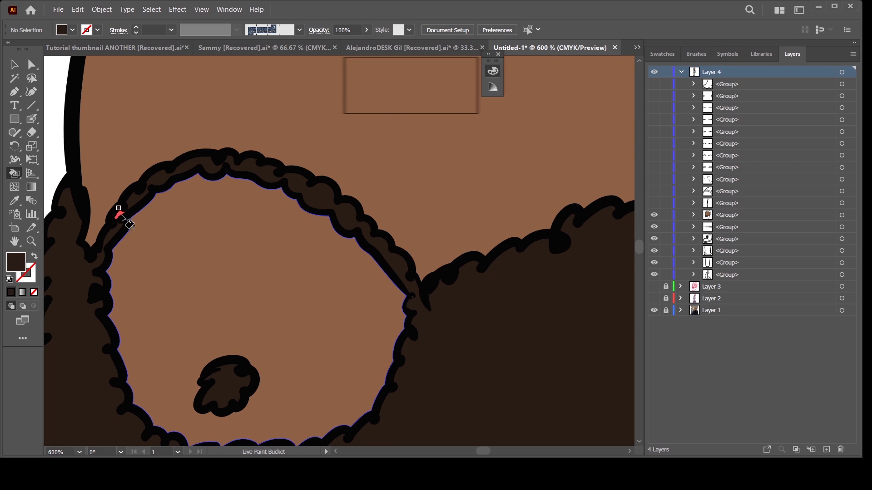
Step: Fill the white gaps in the curly sideburn hair above the ear with the dark brown using Live Paint Bucket
scroll(428, 224, "down", 3)
left_click_drag(458, 282, 405, 261)
left_click(440, 237)
key("ctrl+equal")
key("ctrl+equal")
key("ctrl+equal")
key("ctrl+equal")
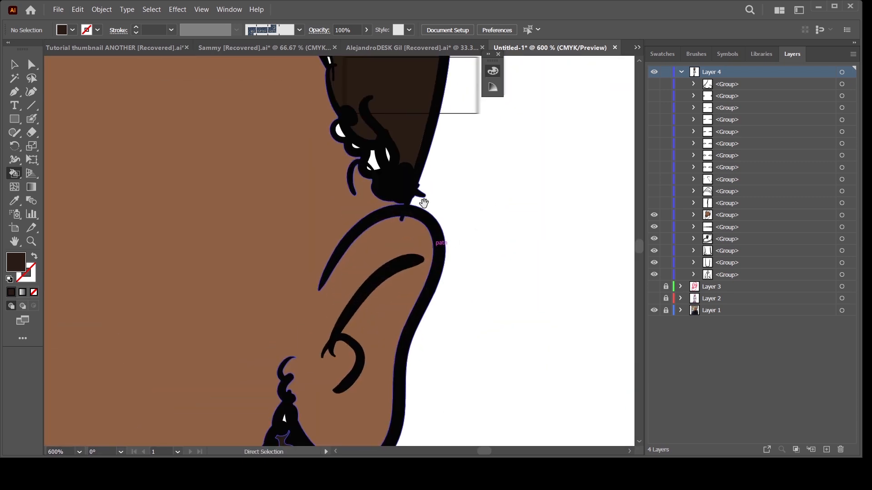
left_click_drag(437, 164, 409, 302)
key("ctrl+equal")
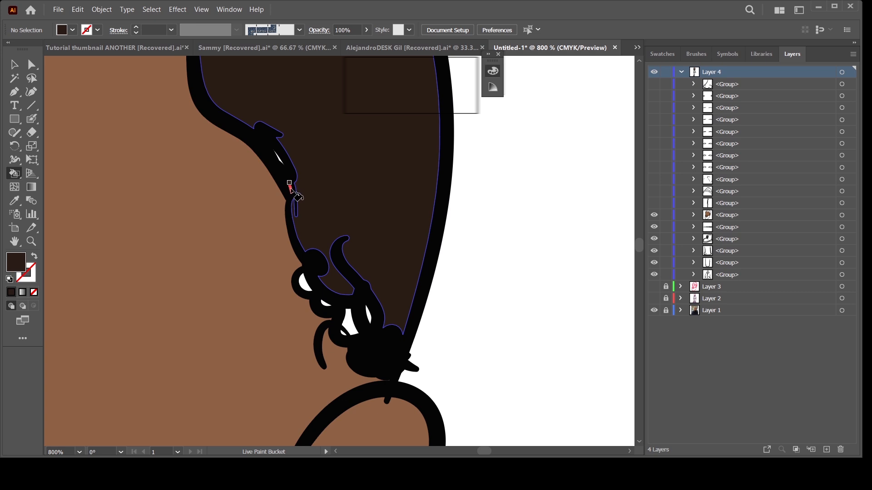
left_click(279, 154)
key("ctrl+equal")
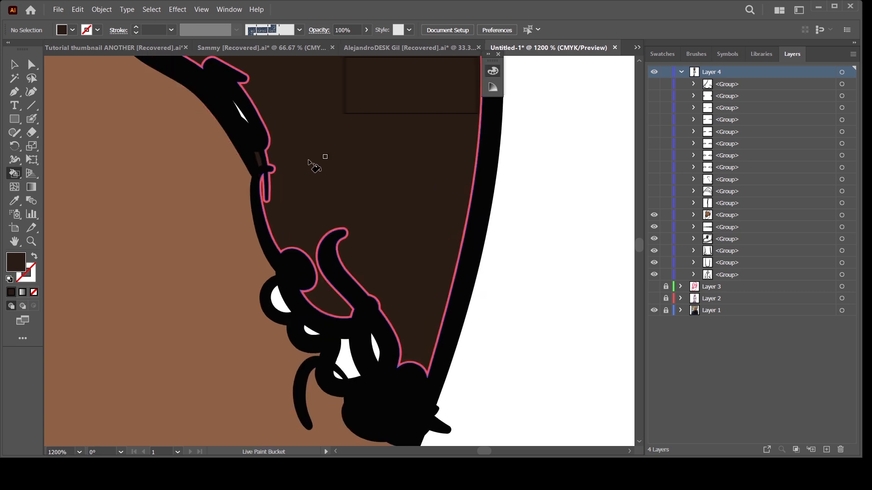
left_click(245, 114)
key("ctrl+z")
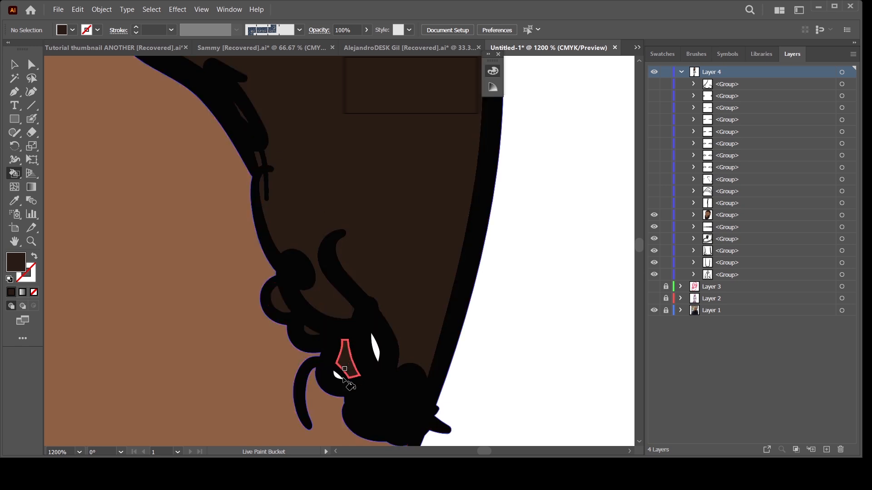
left_click(348, 361)
left_click(374, 349)
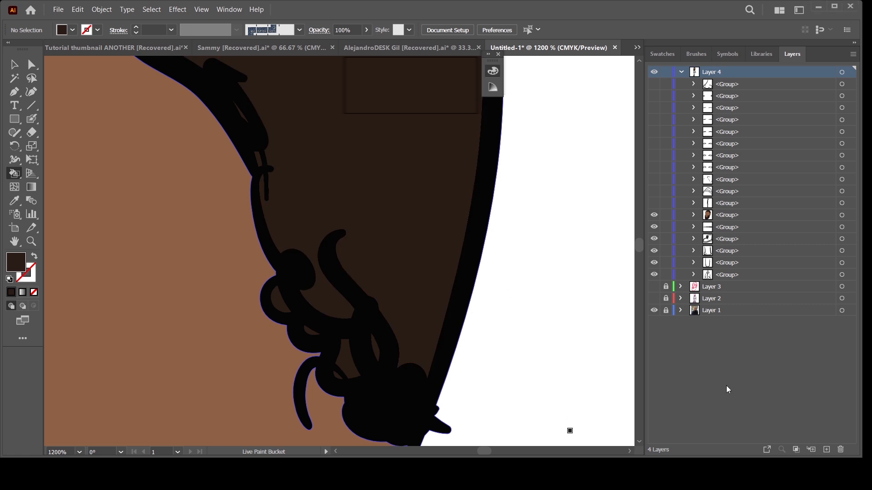
Step: Make the hidden braid group beside the ear visible and lock the coloured head group
scroll(458, 341, "down", 5)
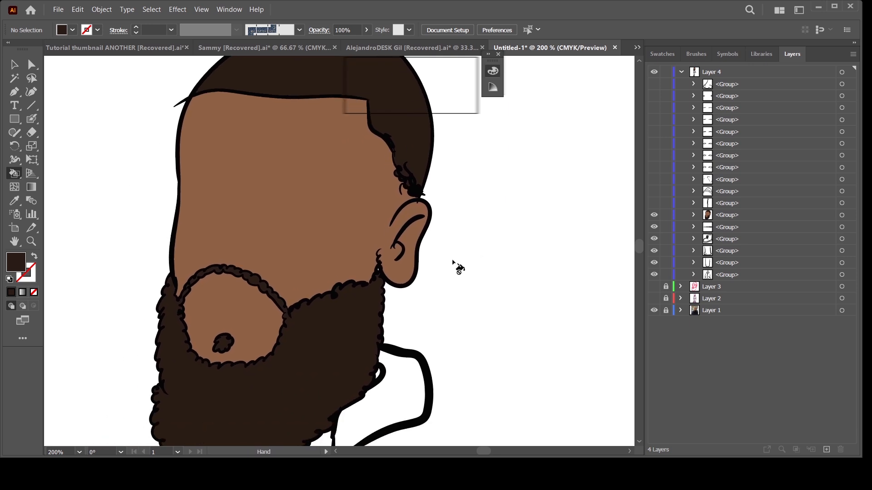
key("a")
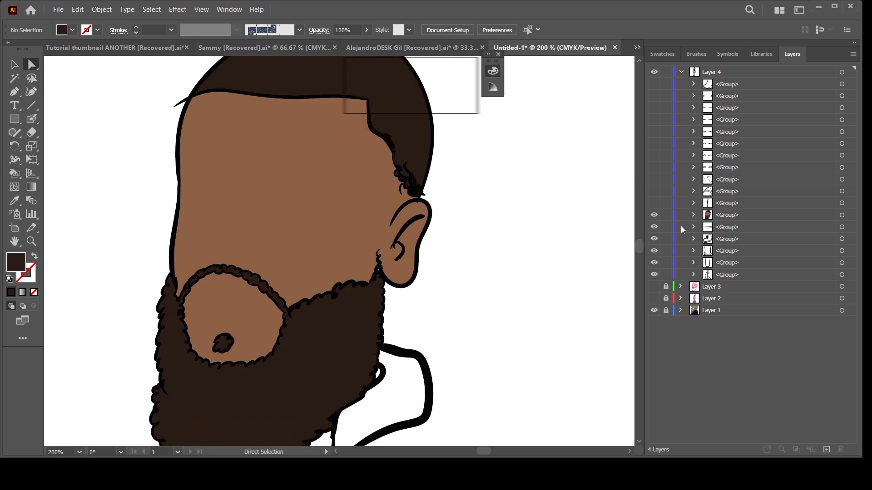
left_click(654, 205)
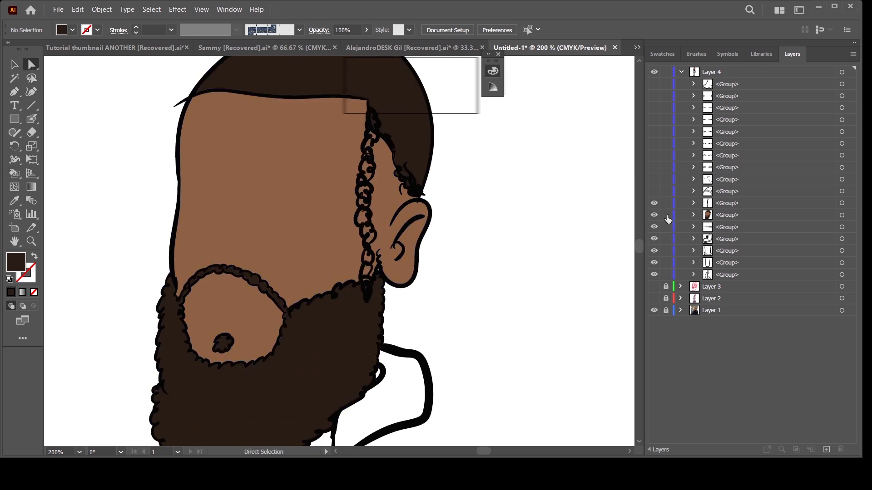
left_click(722, 218)
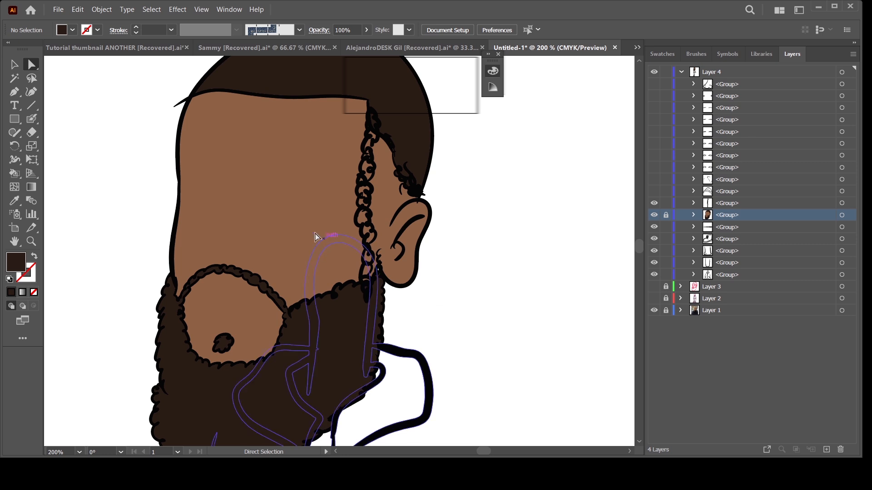
key("k")
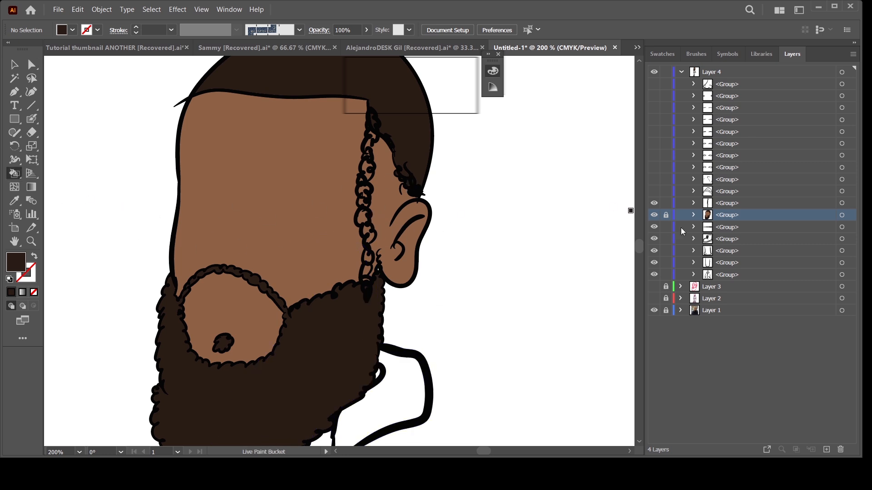
Step: Select the braid group and open it in isolation mode
left_click(718, 208)
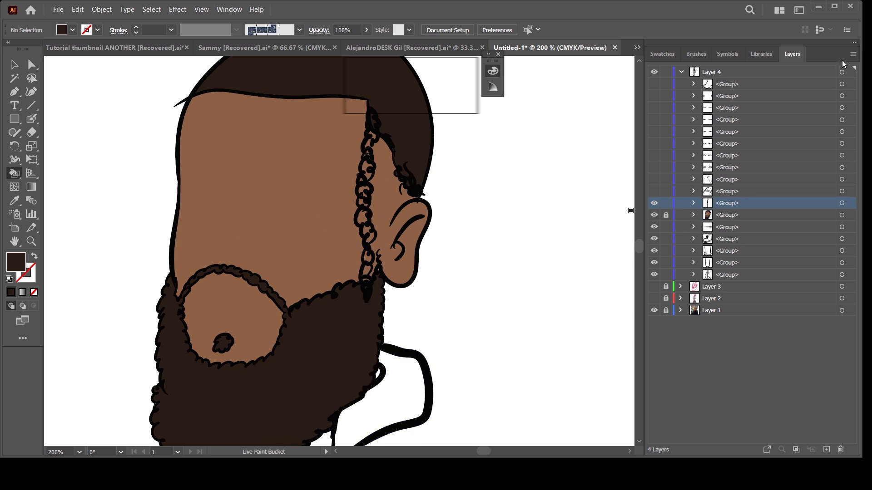
left_click(783, 142)
left_click_drag(492, 249, 438, 303)
left_click(845, 87)
key("ctrl+equal")
key("ctrl+equal")
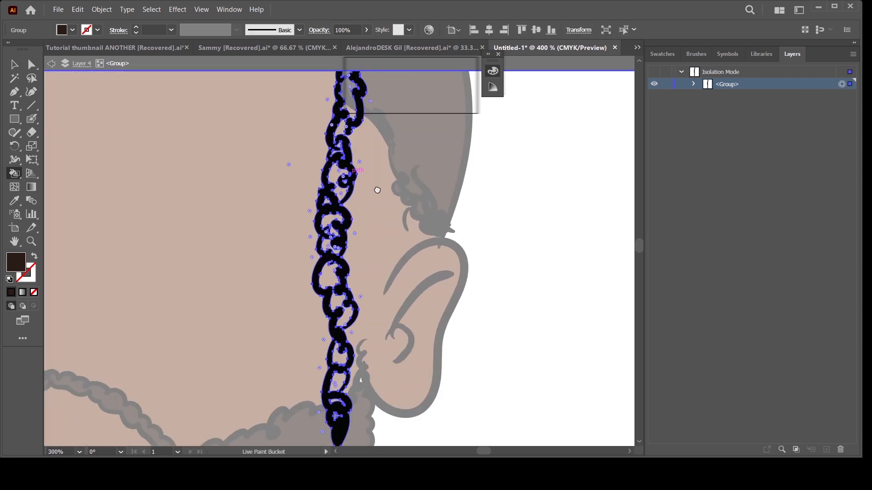
Step: Turn the braid into a Live Paint group and fill the gaps in its upper and middle links with dark brown
left_click_drag(376, 189, 298, 214)
left_click(275, 205)
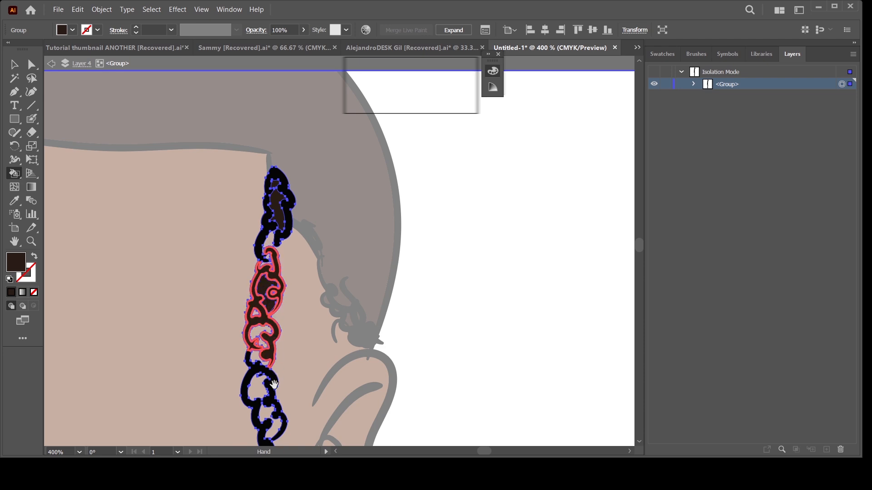
scroll(321, 257, "down", 5)
key("ctrl+equal")
key("ctrl+equal")
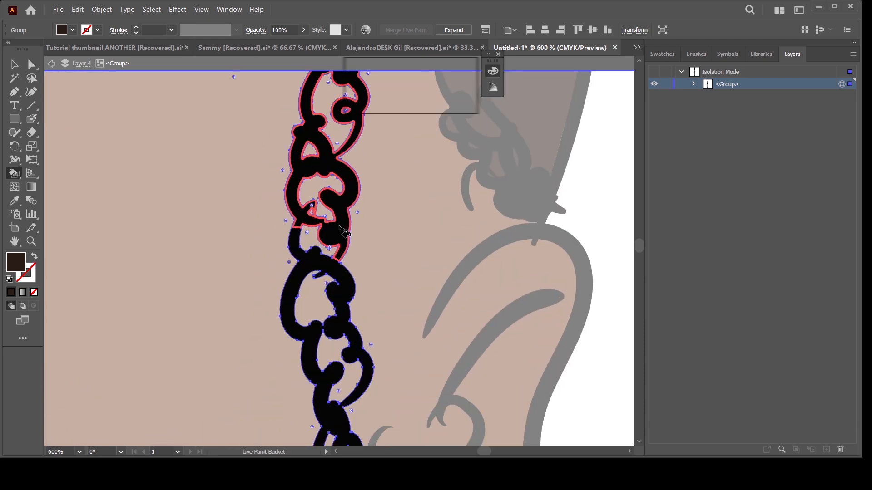
left_click(318, 198)
left_click(318, 243)
left_click(318, 281)
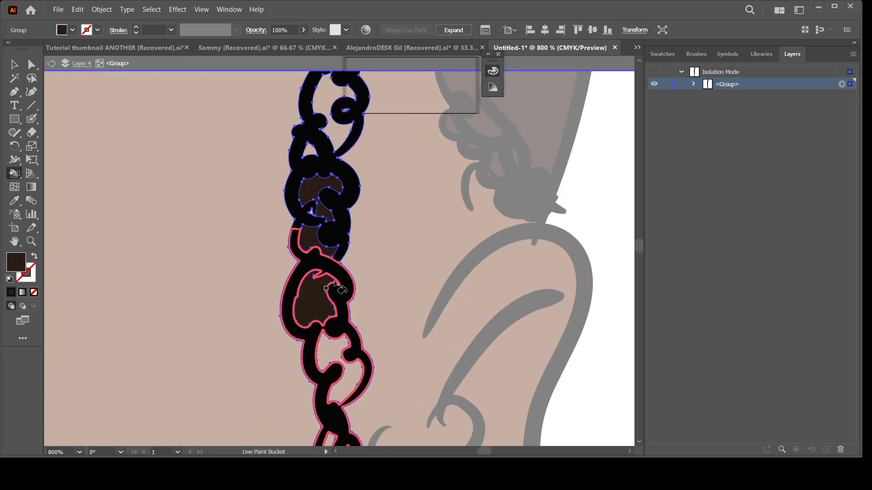
scroll(314, 268, "up", 5)
left_click(300, 255)
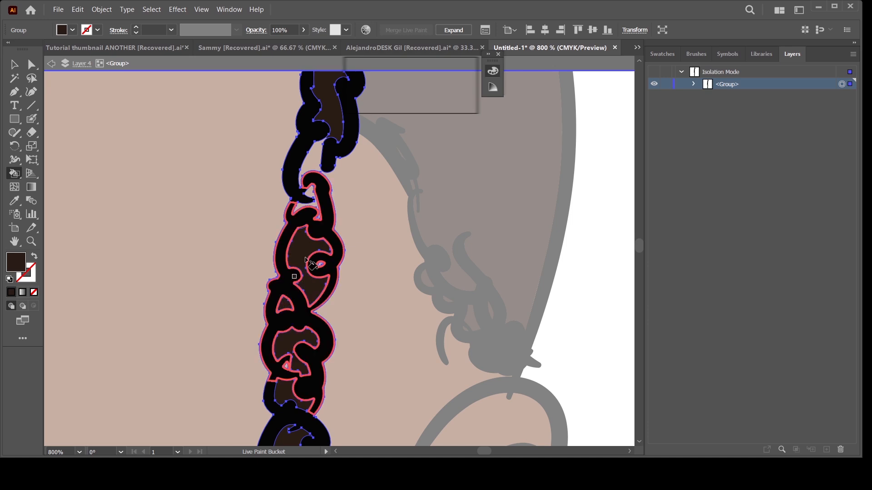
left_click(312, 196)
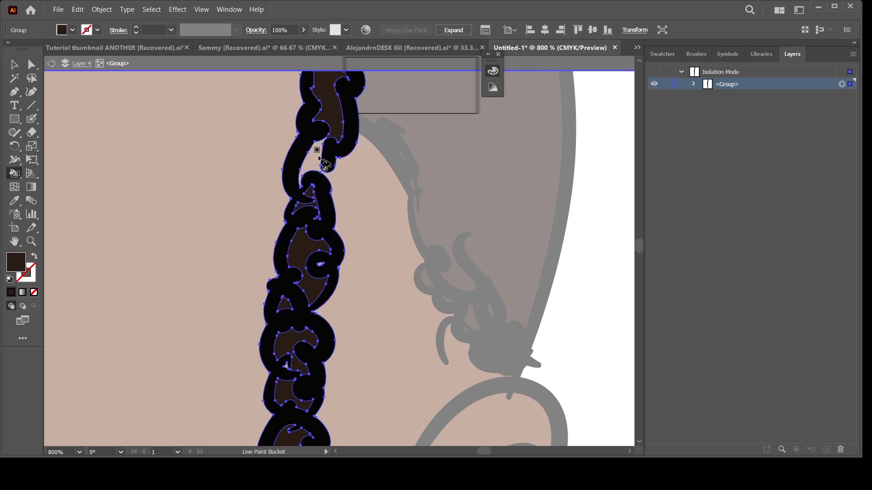
Step: Fill the gaps in the braid's lower links down to the tip with dark brown and exit isolation mode
scroll(352, 231, "down", 4)
scroll(353, 231, "down", 2)
left_click(314, 308)
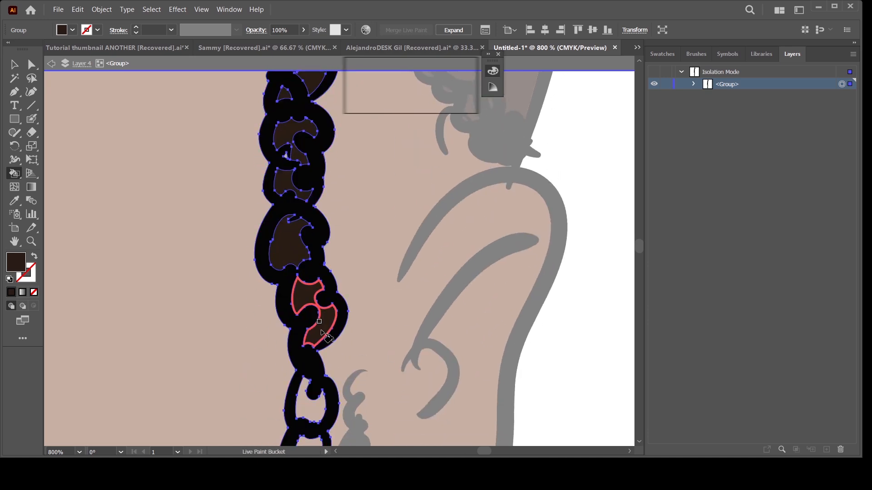
scroll(330, 296, "down", 4)
left_click(327, 284)
left_click(312, 329)
scroll(318, 300, "down", 3)
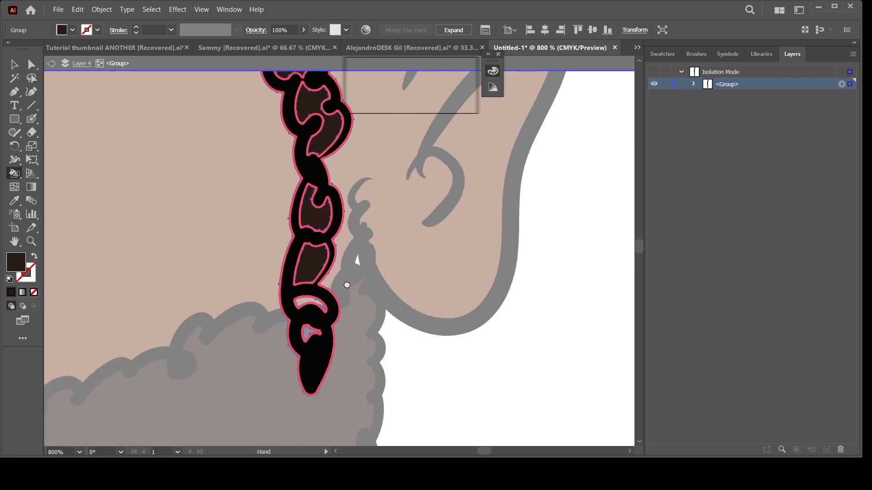
left_click(326, 257)
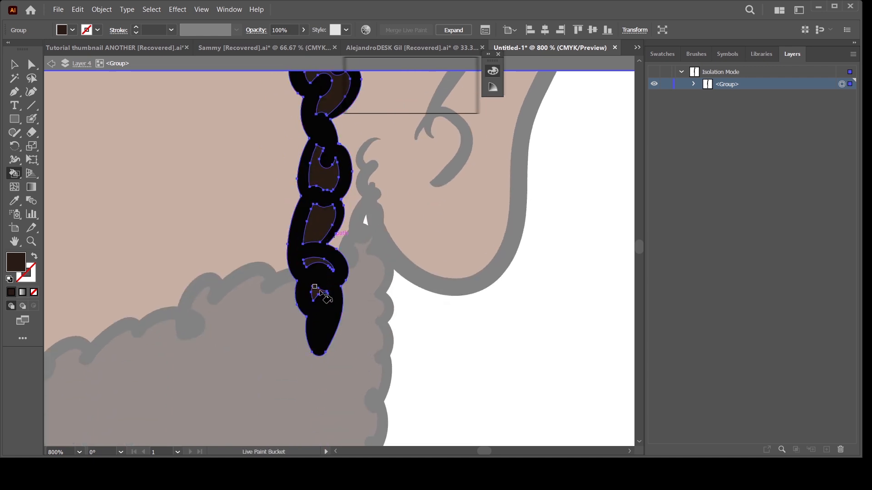
key("ctrl+minus")
key("ctrl+minus")
key("ctrl+minus")
key("ctrl+minus")
key("ctrl+minus")
left_click(31, 64)
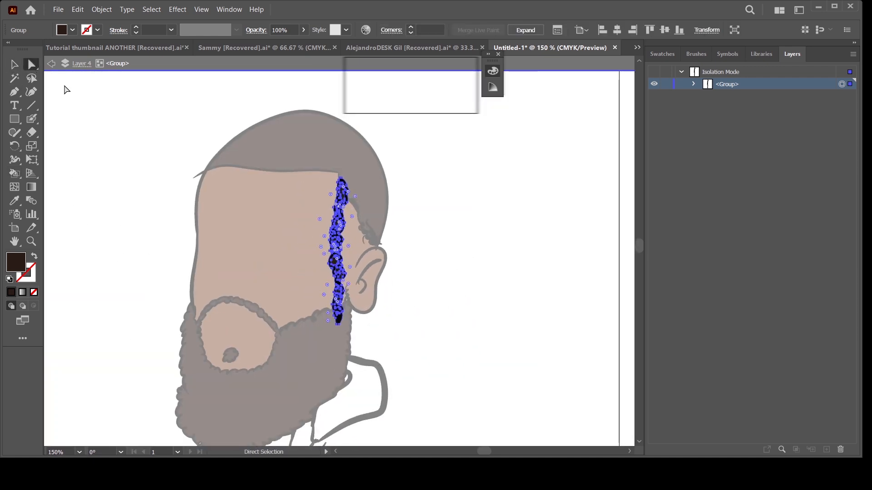
key("ctrl+minus")
double_click(510, 293)
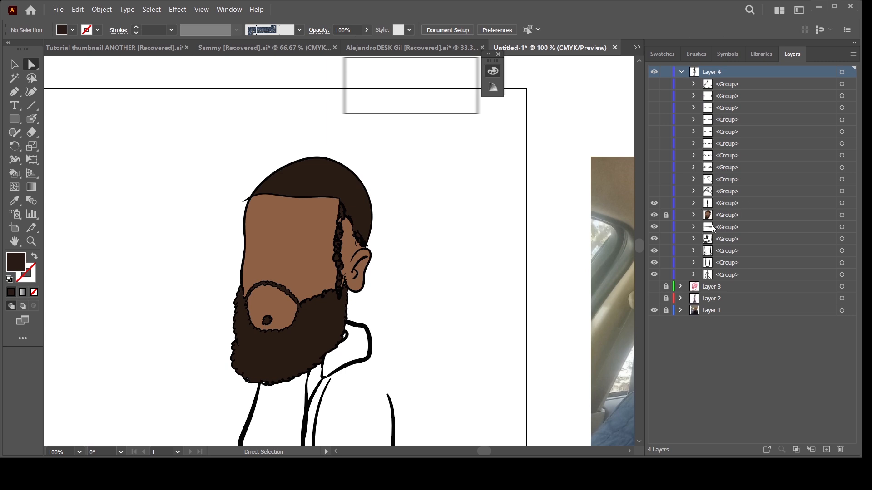
Step: Make the beanie group visible and sample the olive-grey of the knitted hat from the reference photo
key("ctrl+plus")
key("ctrl+plus")
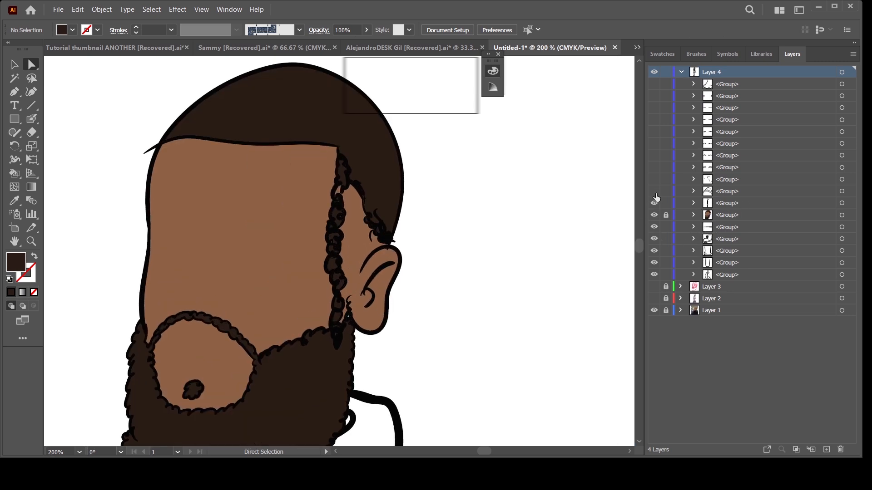
left_click(655, 192)
key("ctrl+minus")
key("ctrl+minus")
left_click_drag(522, 343, 344, 326)
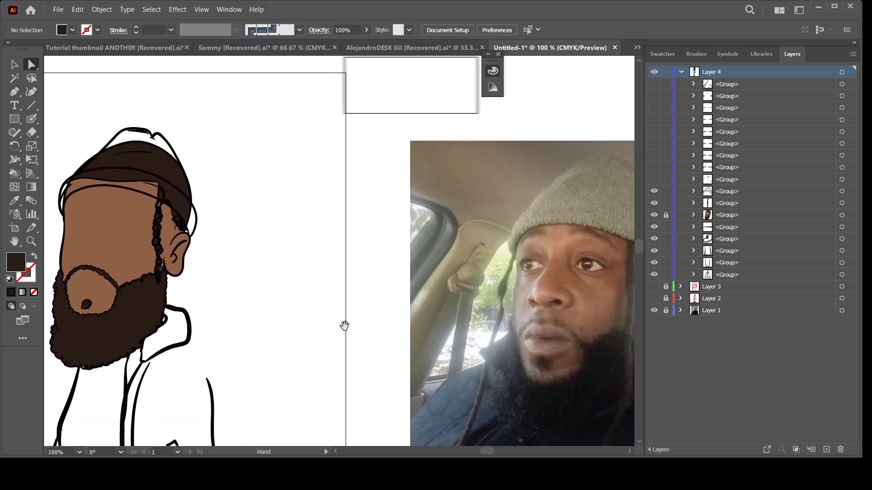
left_click(21, 201)
left_click(566, 193)
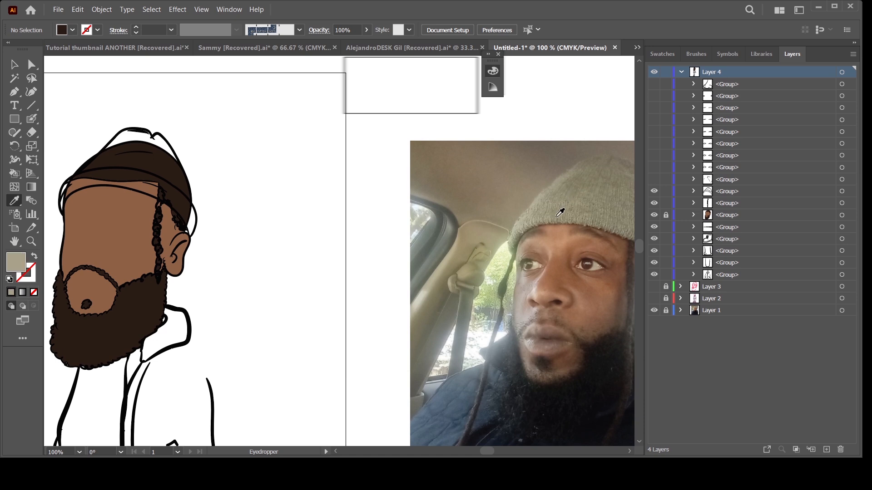
Step: Fill the beanie's crown and folded brim with the olive-grey using Live Paint Bucket, and deselect it
left_click(16, 175)
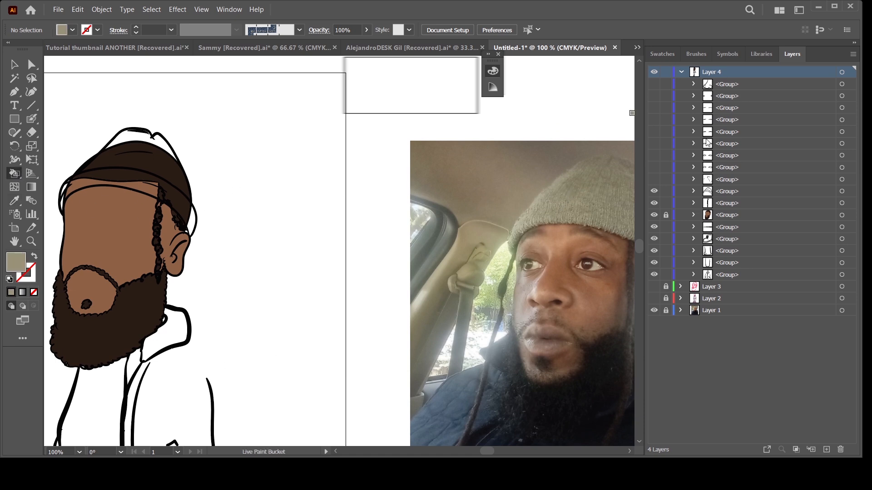
left_click(159, 140)
left_click(190, 219)
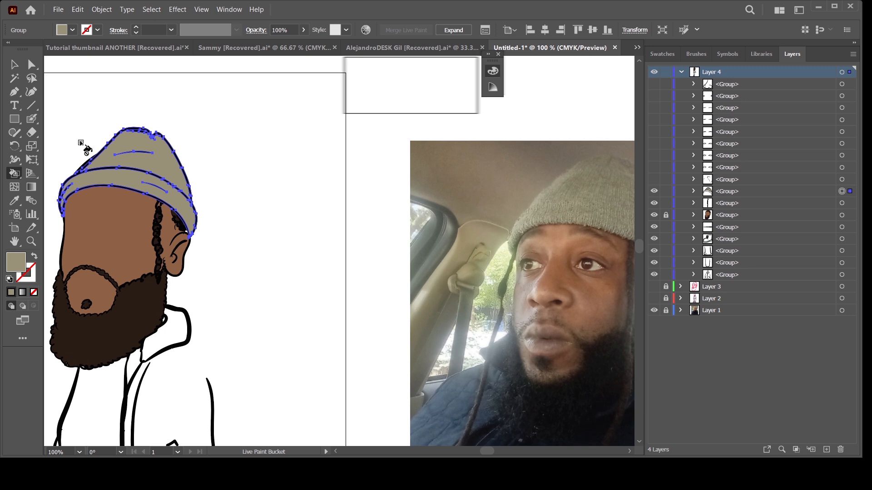
left_click(32, 64)
left_click(258, 172)
Step: Try to reshape the beanie with Puppet Warp, pinning both brim ends and pulling the crown slightly toward the forehead side
left_click_drag(265, 309, 404, 329)
key("ctrl+plus")
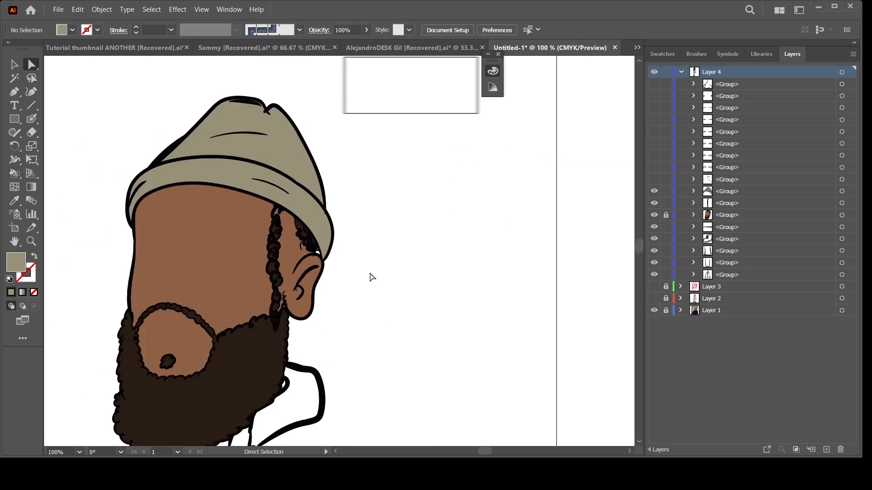
key("ctrl+plus")
left_click_drag(345, 296, 443, 356)
key("ctrl+plus")
key("ctrl+plus")
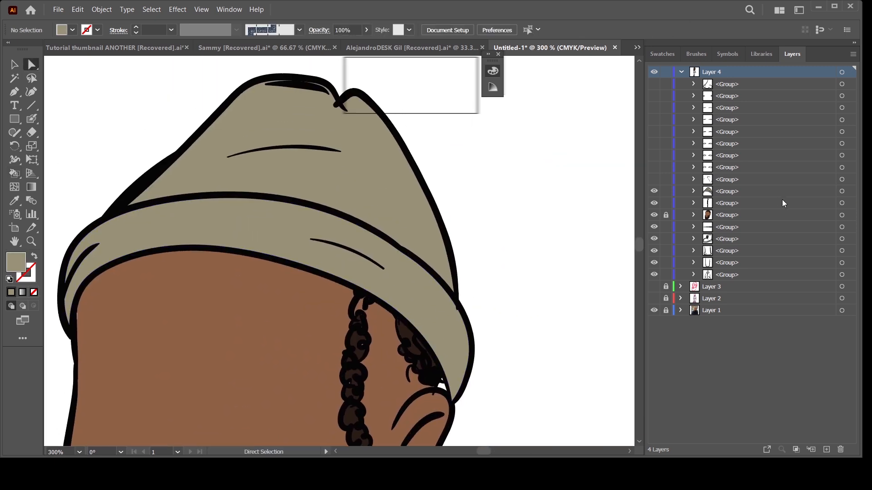
left_click(841, 191)
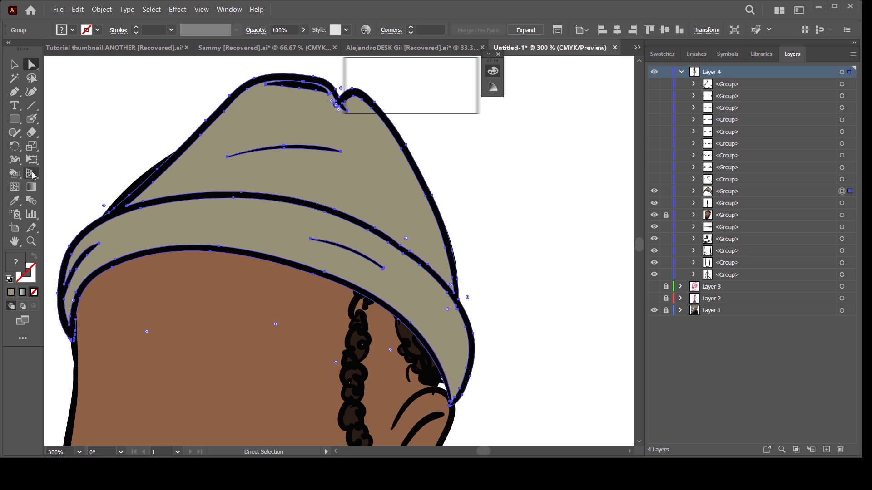
left_click(33, 160)
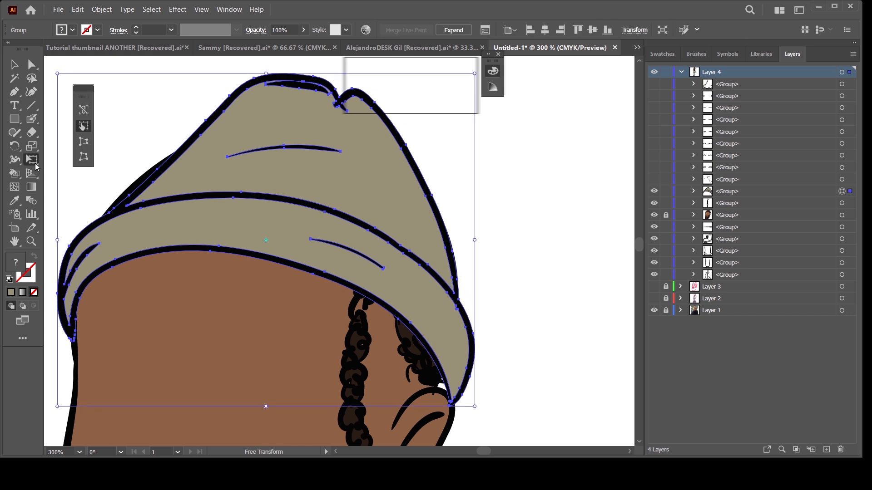
left_click(74, 175)
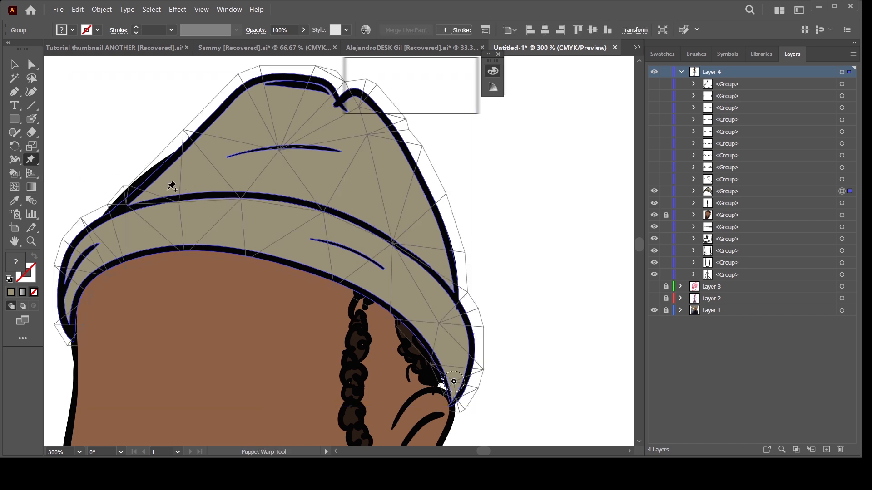
left_click(161, 189)
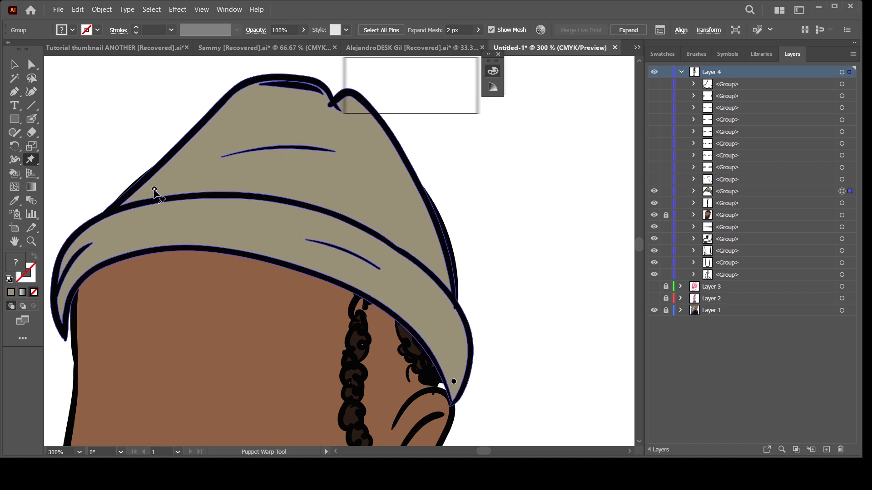
left_click(69, 329)
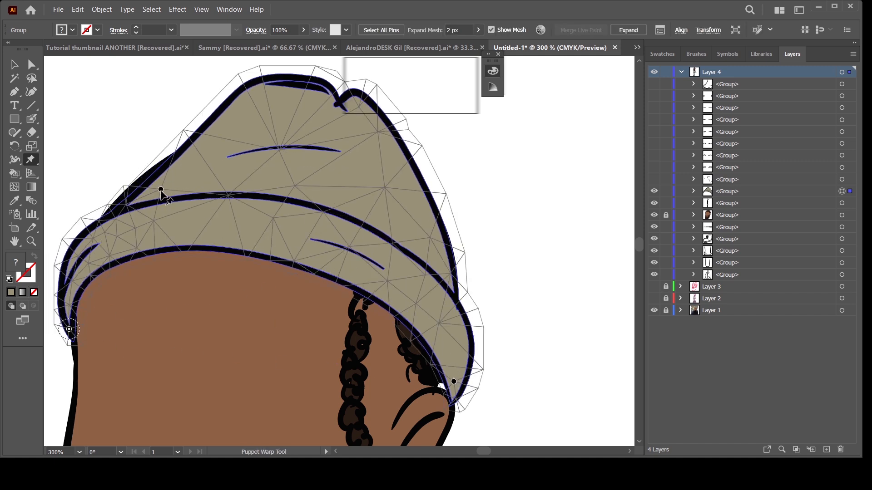
left_click_drag(161, 190, 150, 187)
key("ctrl+z")
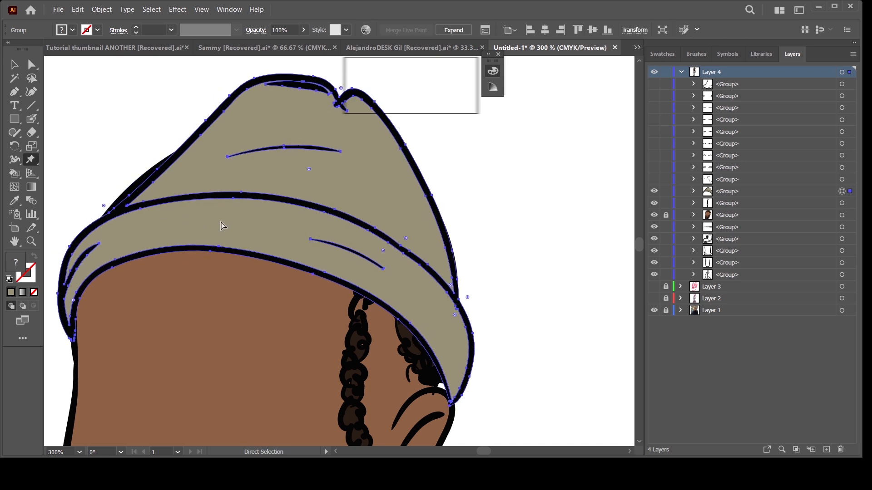
Step: Pin the beanie's crown with Puppet Warp, pull its forehead side slightly outward, nudge the front of the brim inward, and deselect it
left_click(419, 224)
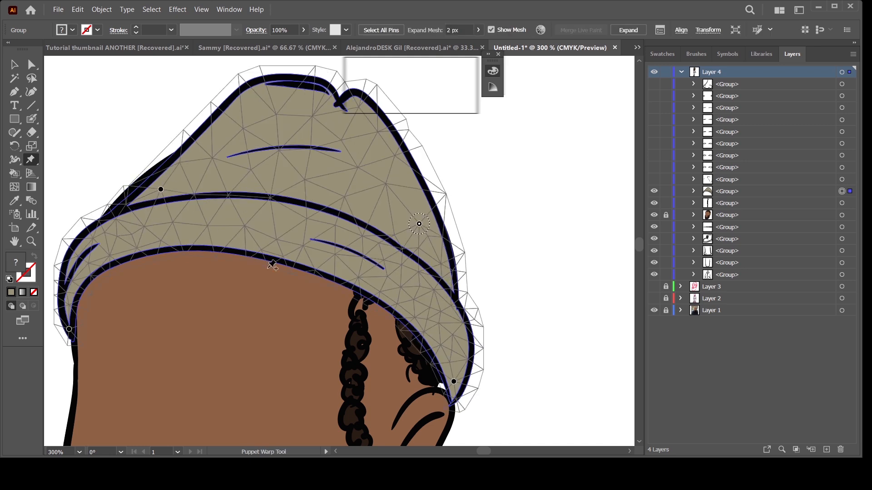
left_click_drag(160, 189, 152, 184)
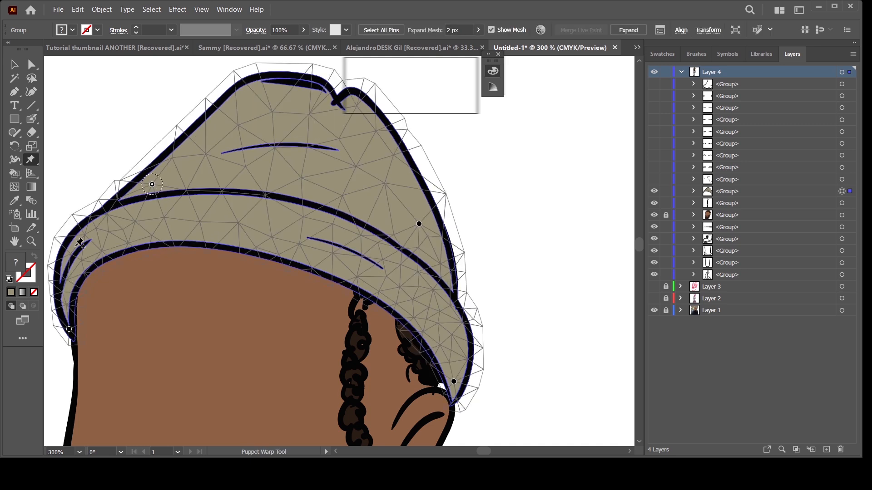
left_click(74, 257)
left_click_drag(75, 266, 80, 269)
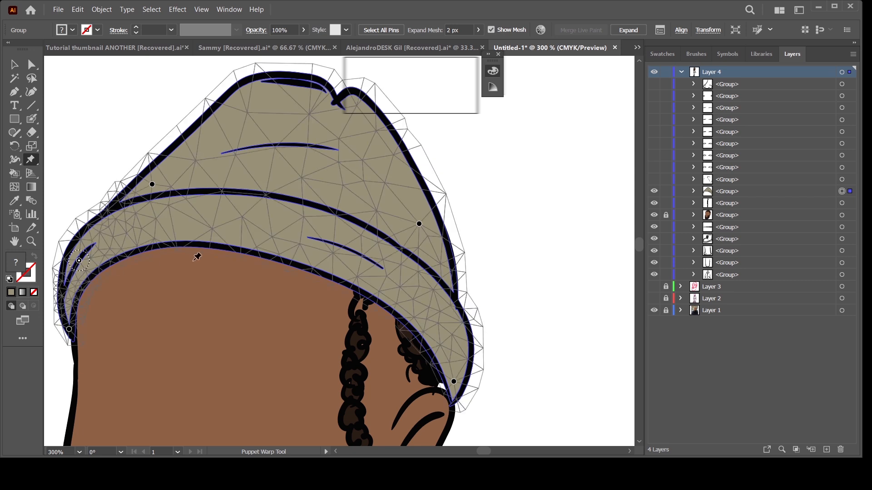
left_click(35, 70)
left_click(135, 110)
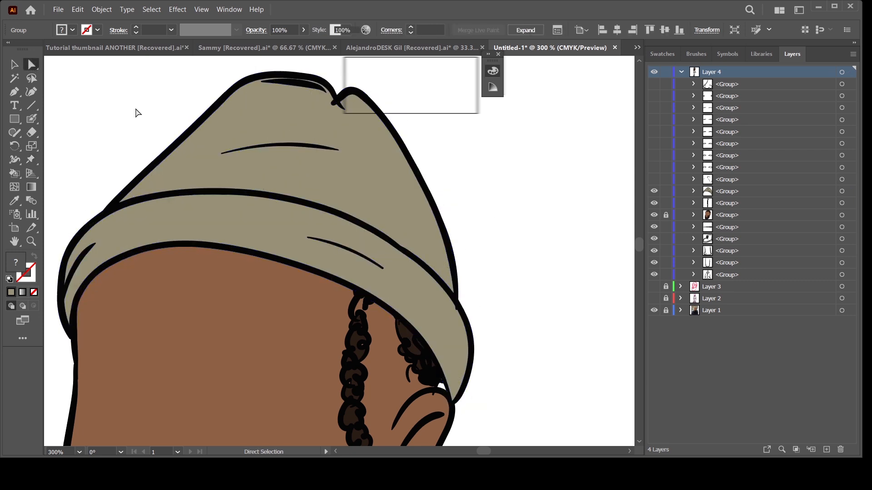
Step: Lock the beanie and braid groups and check which group holds the short horizontal hip line by toggling its visibility
key("ctrl+minus")
key("ctrl+minus")
left_click_drag(431, 343, 448, 245)
left_click_drag(498, 319, 463, 303)
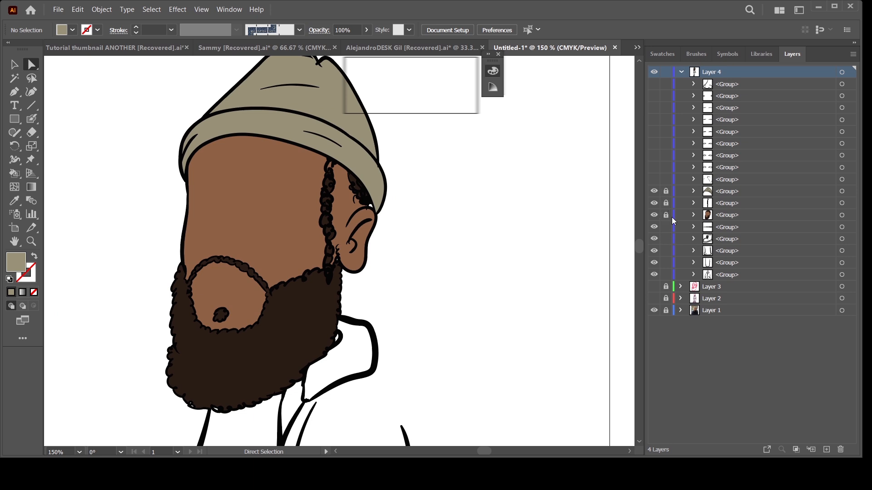
key("ctrl+minus")
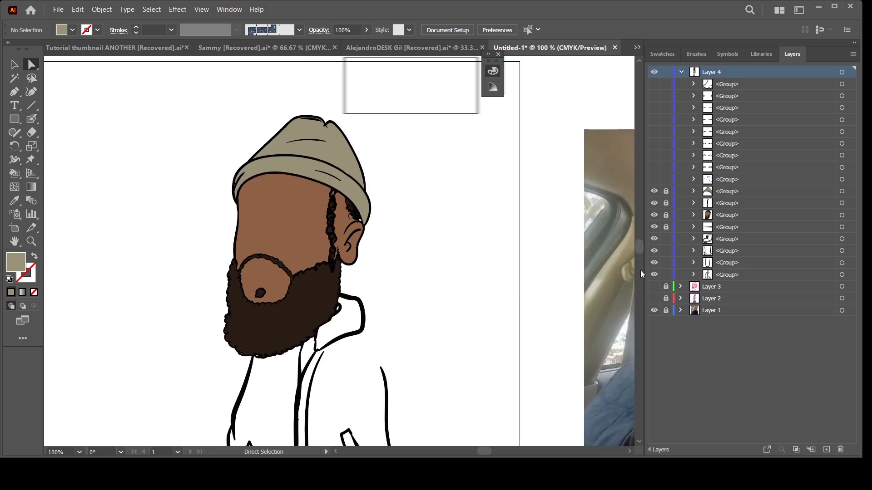
scroll(479, 220, "down", 6)
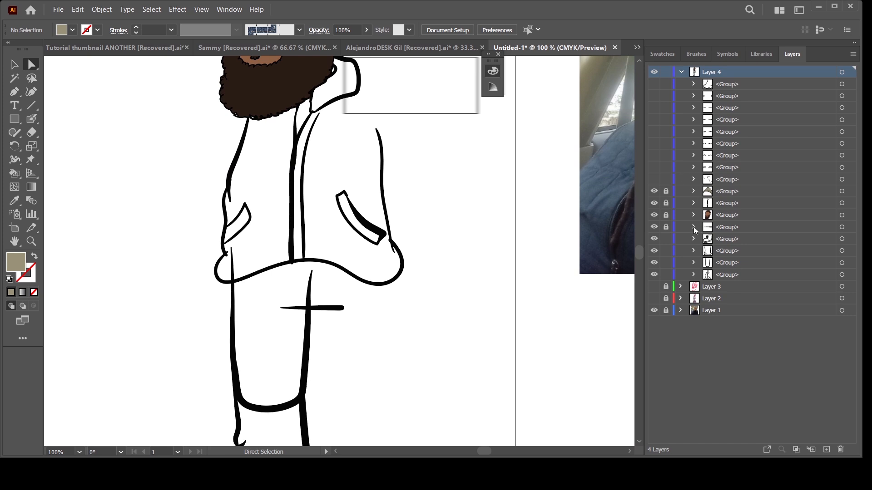
left_click(838, 230)
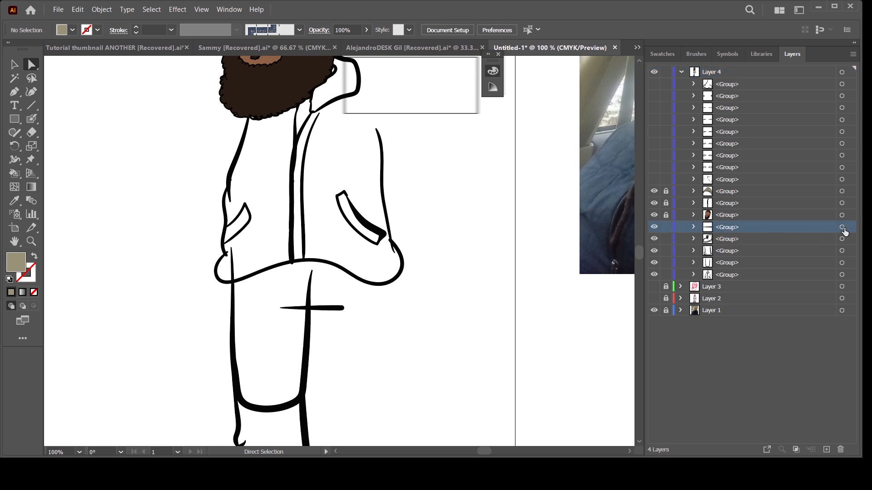
left_click(655, 228)
left_click(655, 229)
Step: Draw a rounded pelvis path without fill or stroke, arching from one end of the short hip line to the other, and deselect it
left_click(18, 93)
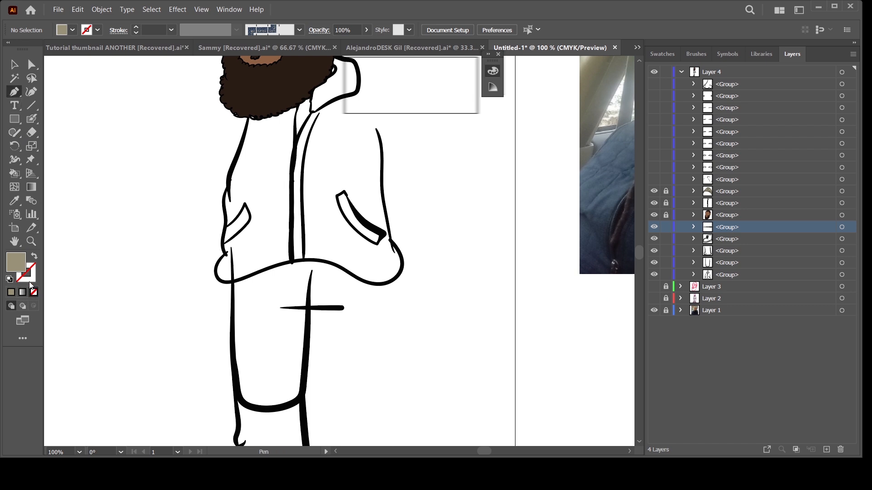
key("slash")
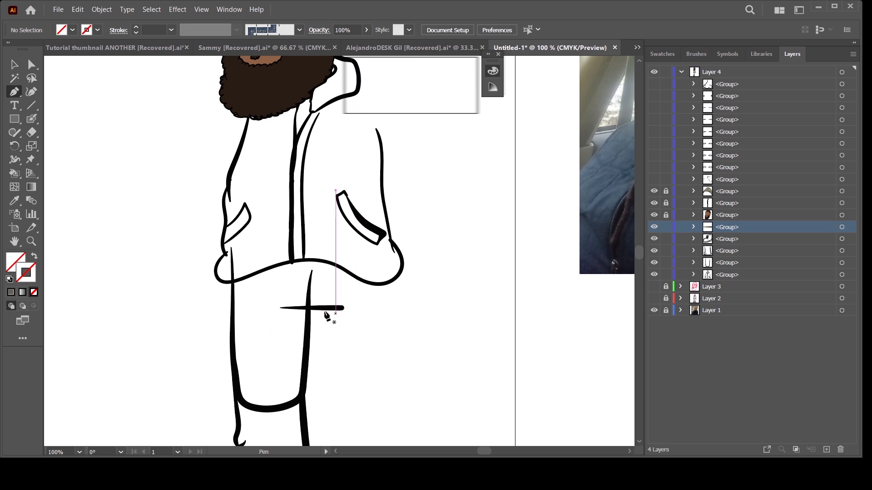
left_click(280, 308)
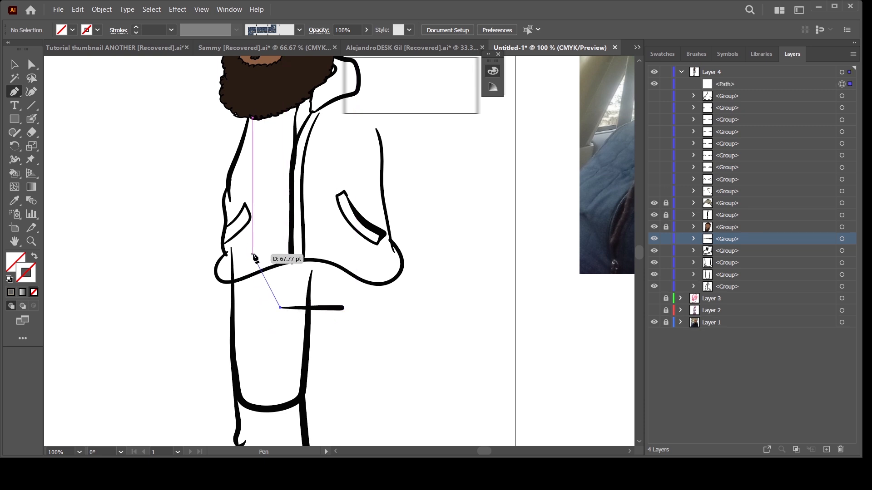
left_click_drag(253, 253, 255, 208)
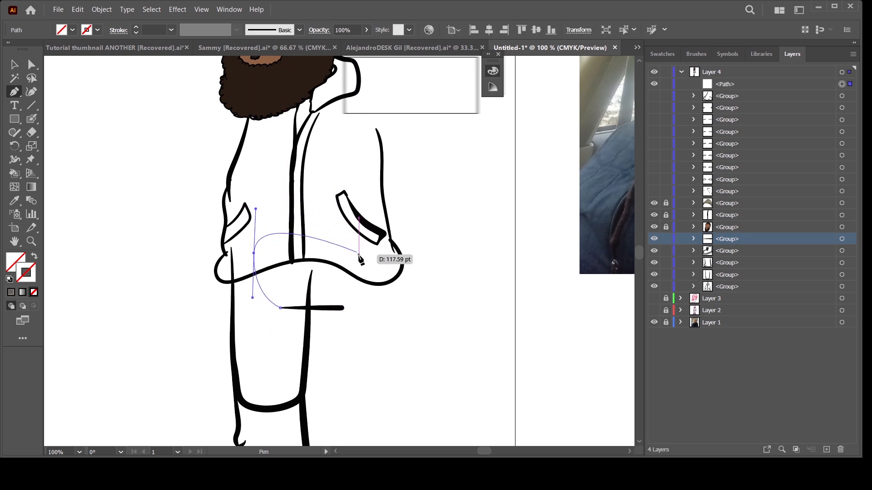
left_click_drag(350, 246, 358, 280)
left_click_drag(344, 308, 328, 328)
left_click(15, 65)
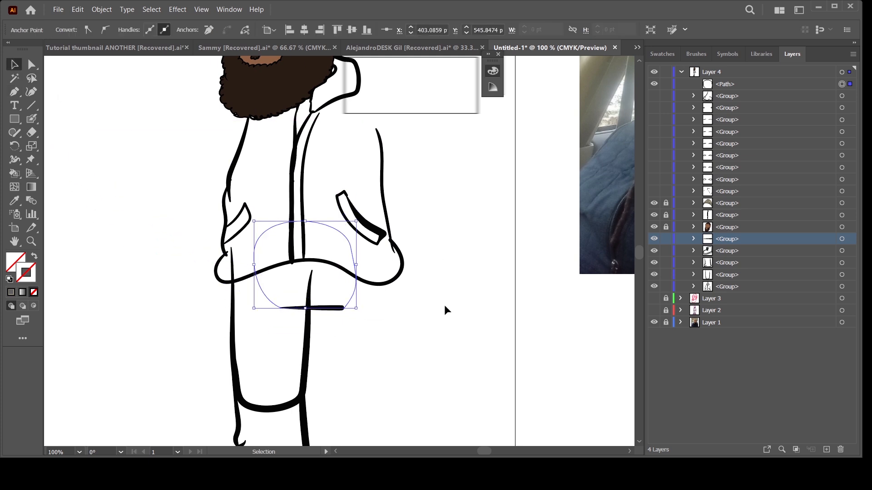
left_click(437, 338)
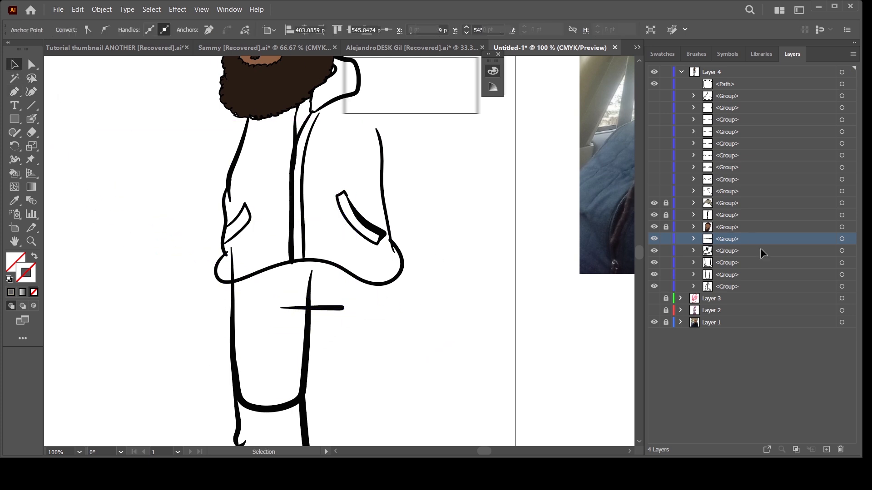
Step: Move the new pelvis path into the group that holds the hip line and check the group's visibility
left_click(725, 86)
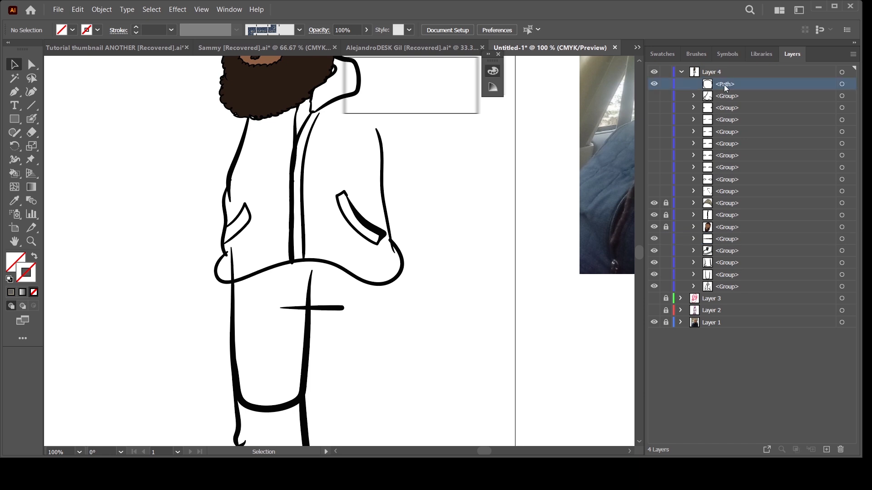
left_click_drag(726, 84, 740, 240)
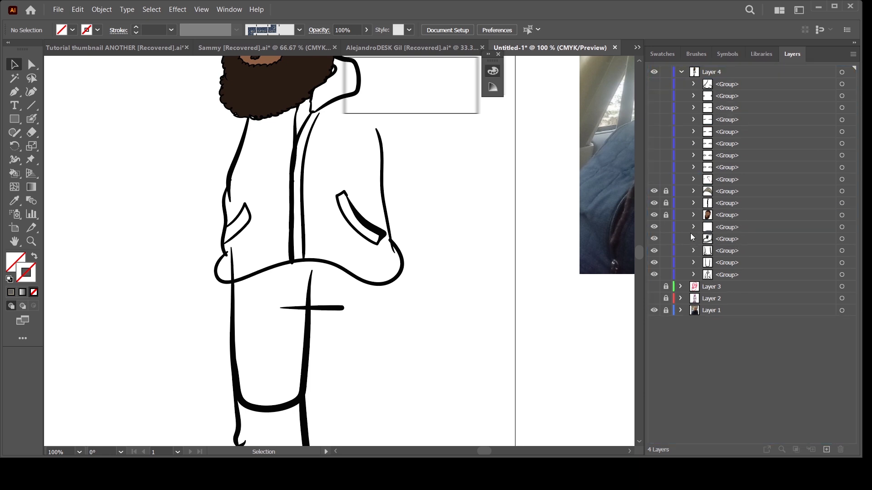
left_click(654, 229)
Step: Sample the dark navy of the jacket from the reference photo as the fill colour
left_click_drag(515, 320, 450, 292)
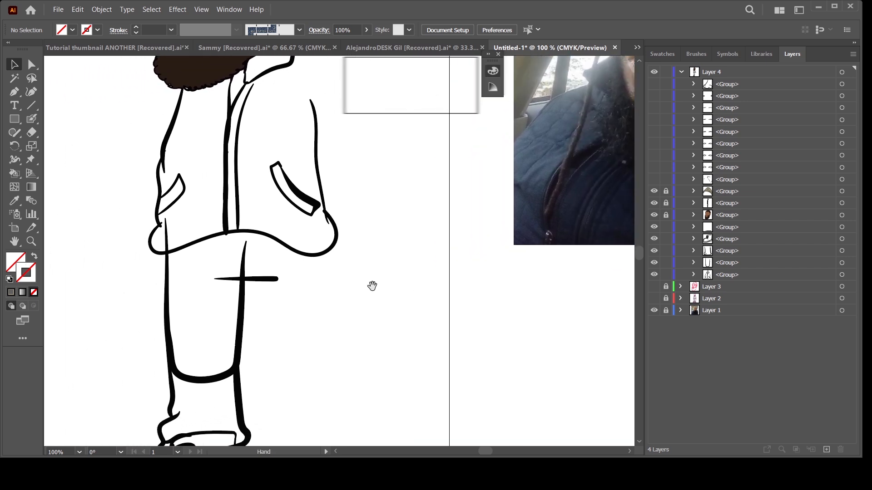
key("i")
left_click(538, 168)
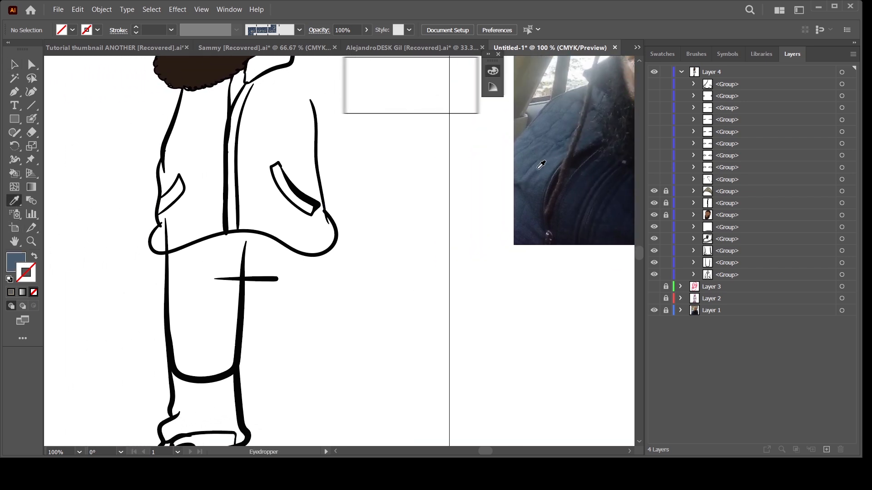
left_click(12, 268)
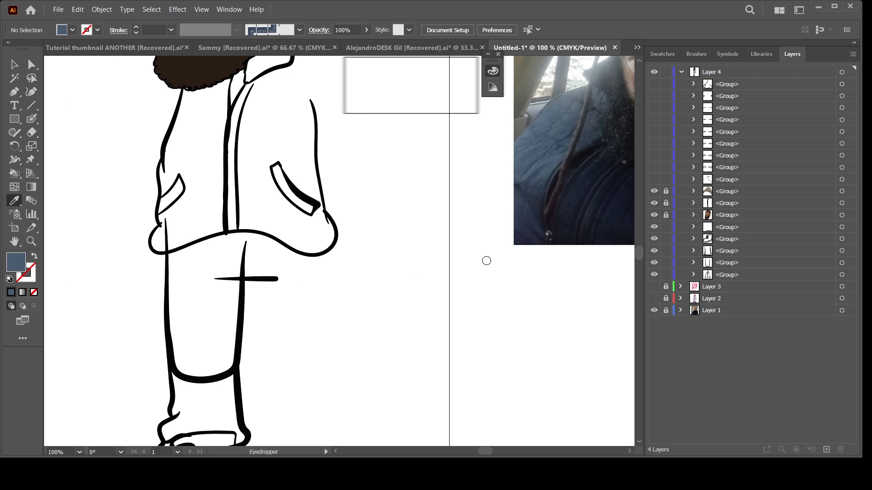
left_click(610, 161)
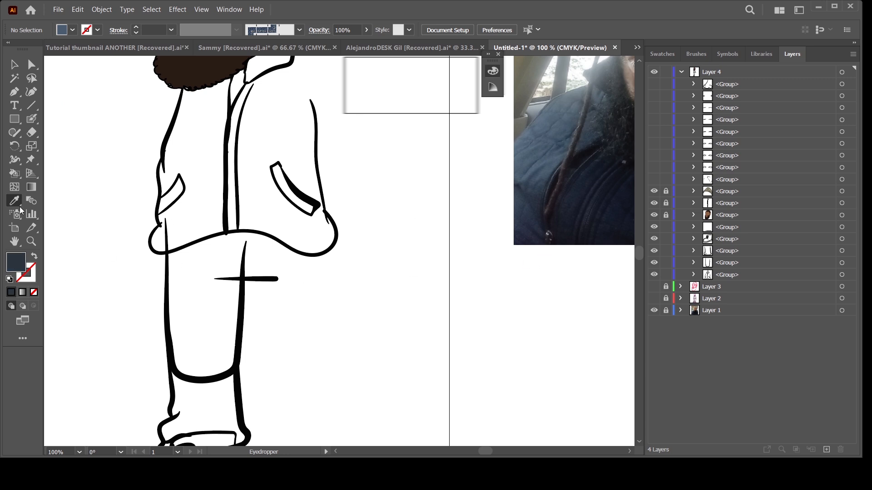
Step: Fill the pelvis shape with the dark navy using Live Paint Bucket, and deselect it
key("k")
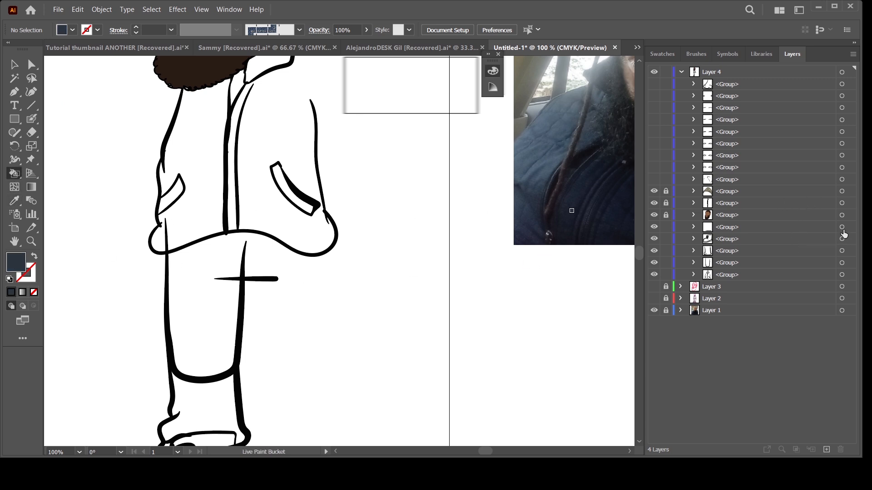
left_click(263, 267)
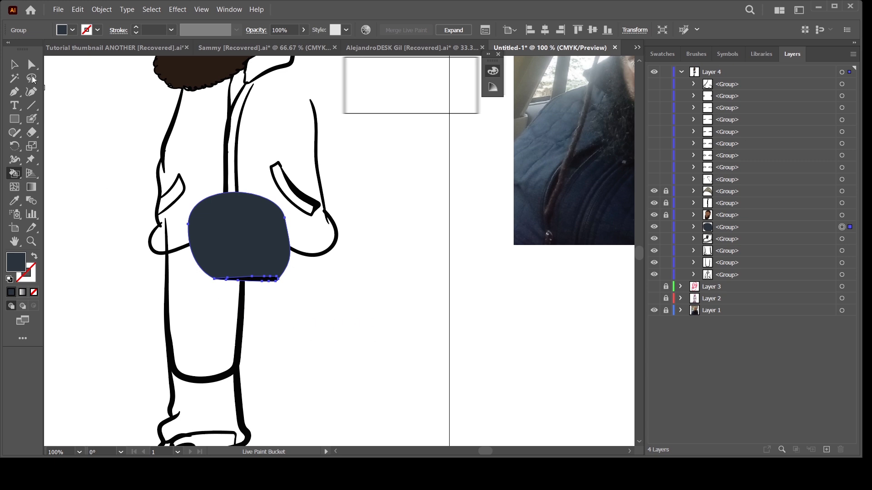
left_click(15, 65)
left_click(419, 311)
Step: Hide the other character groups so that only the lower leg with the trouser cuff is shown beside the reference photo
key("ctrl+minus")
left_click_drag(452, 321, 449, 307)
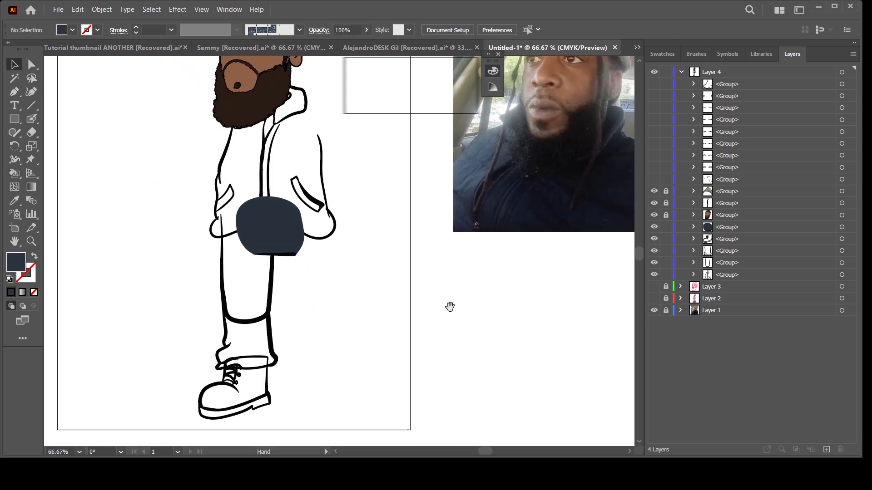
left_click(723, 238)
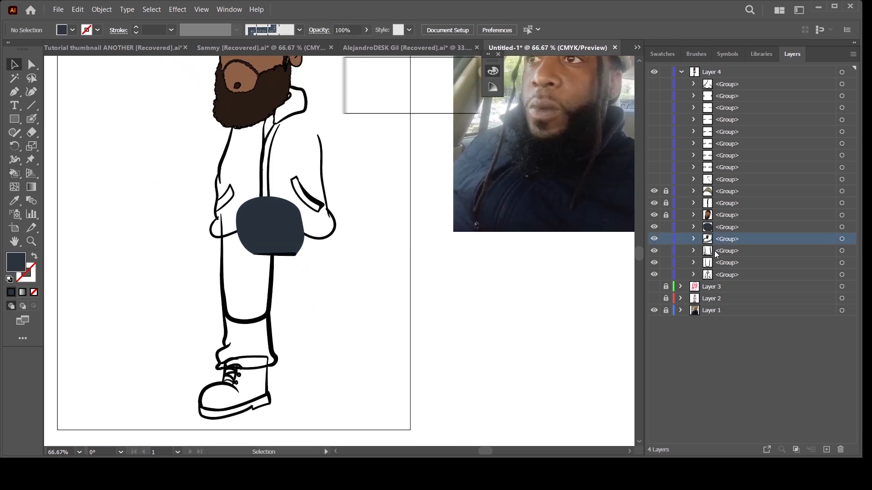
left_click(722, 249)
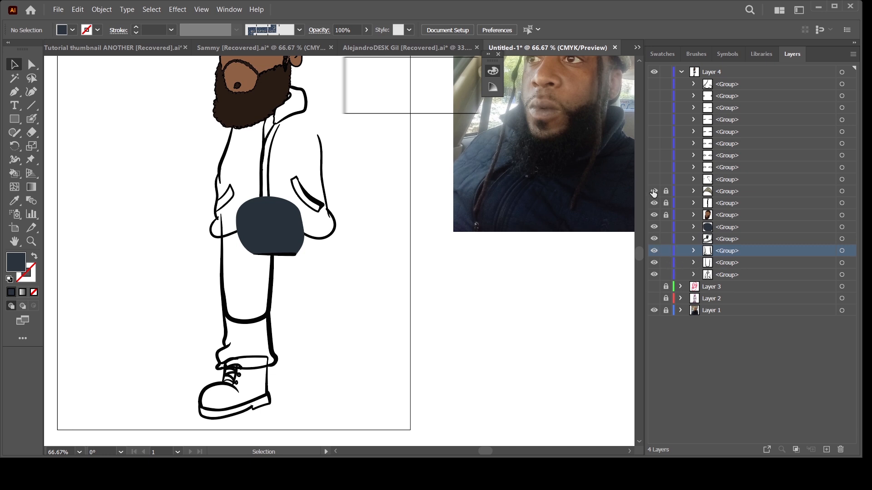
left_click(654, 249)
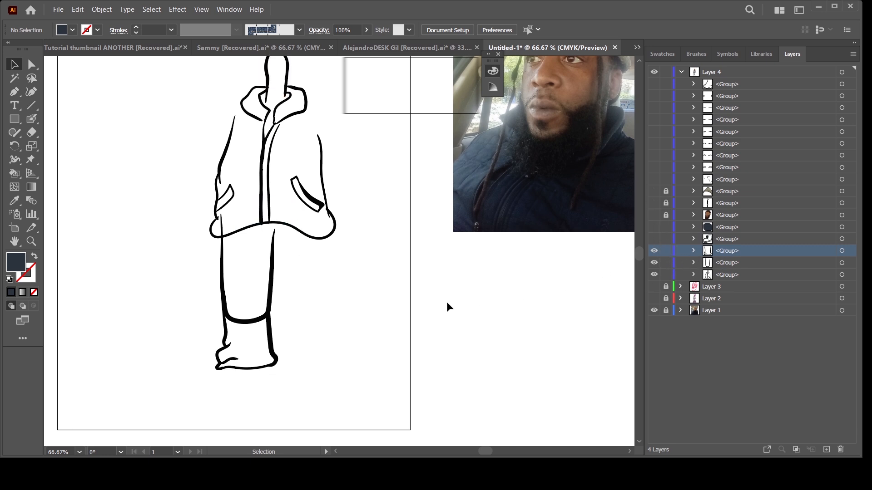
left_click(654, 276)
left_click(655, 263)
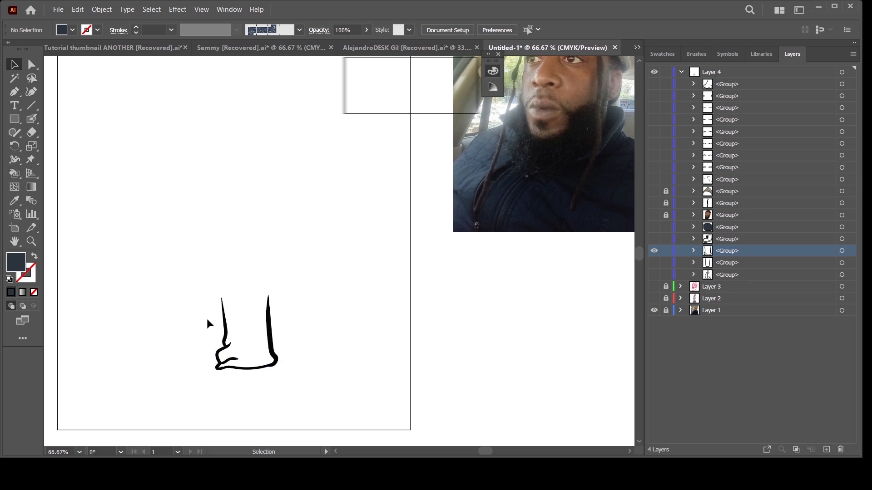
Step: Close the open top of the lower leg with an unfilled, unstroked curved path and move it into the lower leg group
key("p")
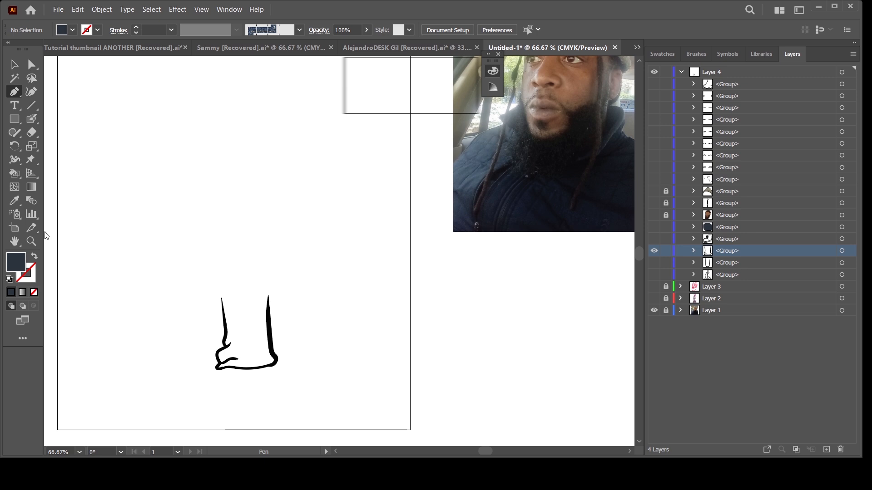
key("slash")
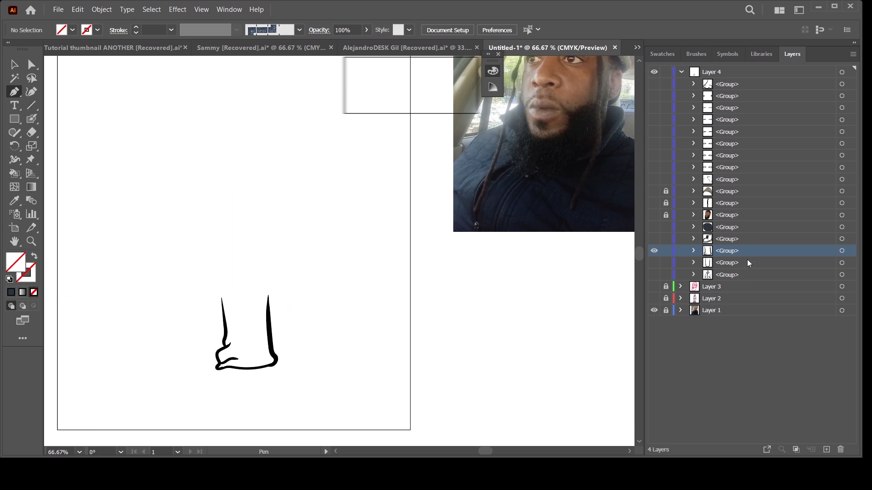
left_click(221, 299)
left_click_drag(269, 299, 288, 312)
left_click(727, 84)
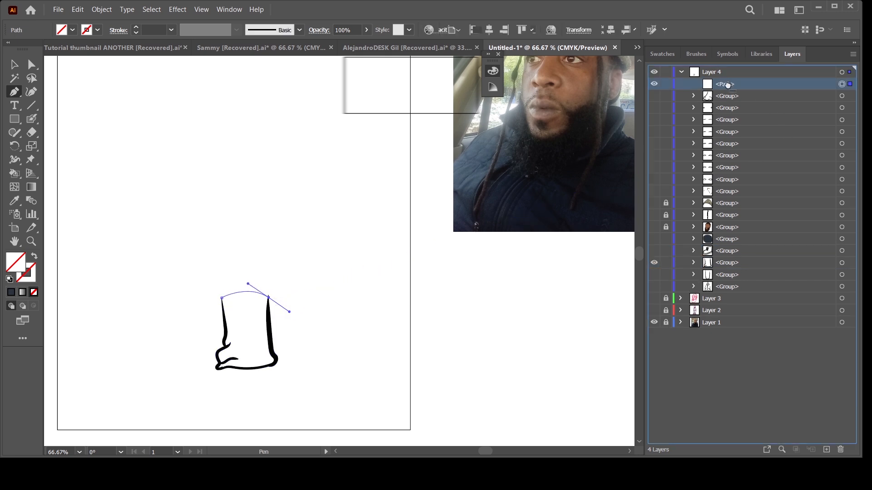
left_click_drag(731, 84, 743, 262)
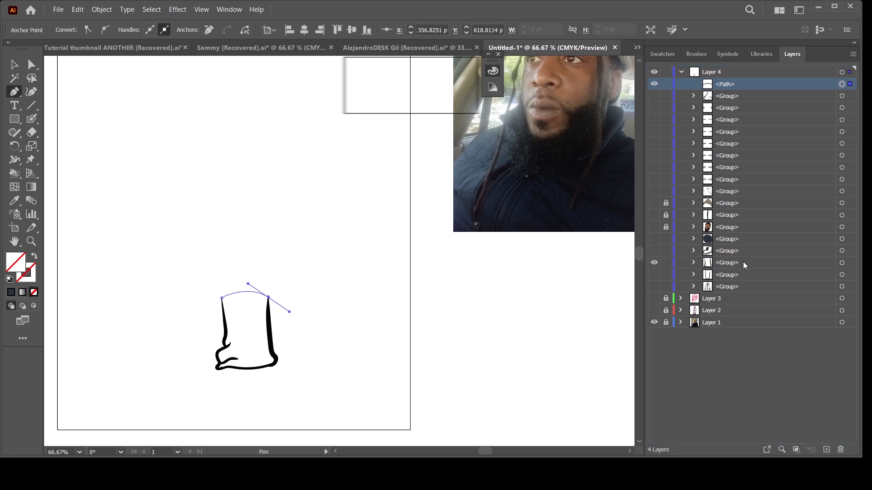
Step: Show the upper leg group instead of the lower leg, bridge its open top with an invisible curve, and move the curve into that group
left_click(653, 262)
left_click(653, 251)
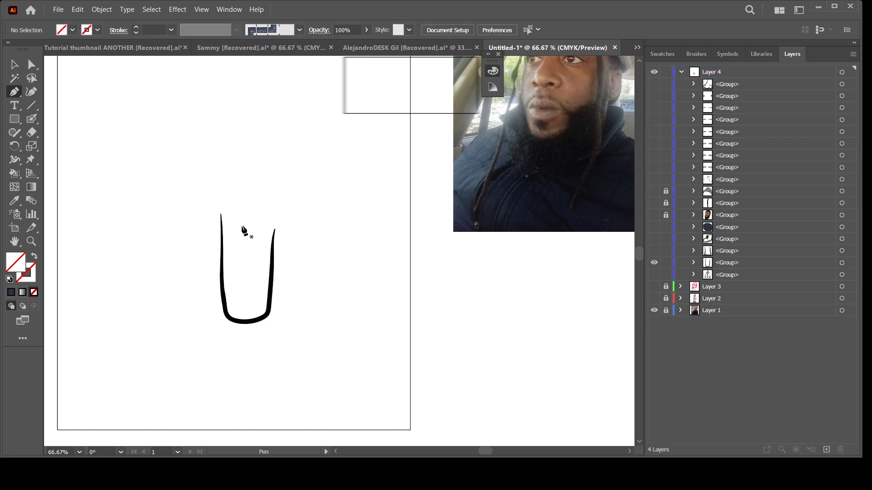
left_click(221, 214)
left_click_drag(276, 230, 285, 258)
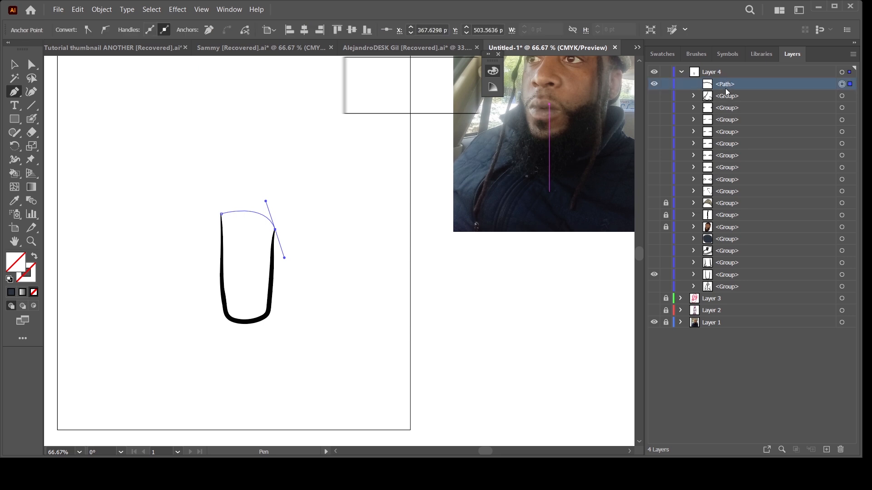
left_click_drag(725, 88, 732, 276)
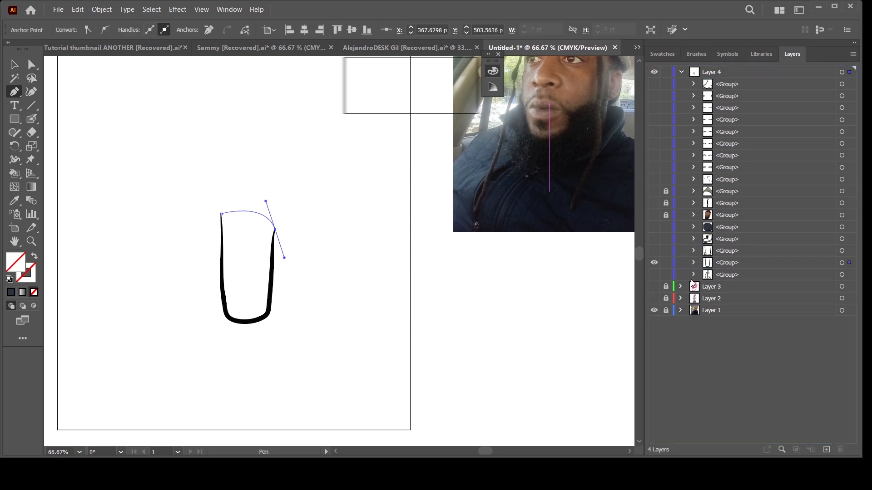
Step: Show the jacket group instead of the upper leg, bridge its left shoulder gap with an invisible curve, and move the curve into that group
left_click(654, 275)
left_click(654, 262)
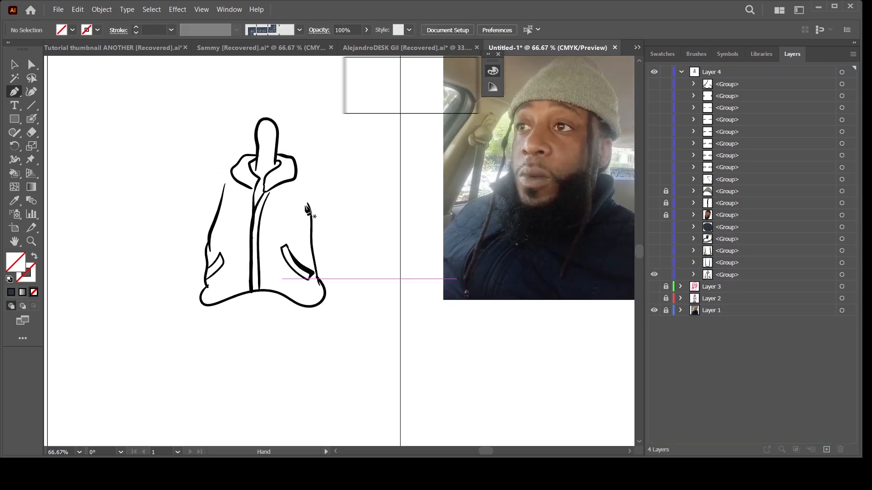
left_click(230, 172)
left_click_drag(223, 187, 221, 197)
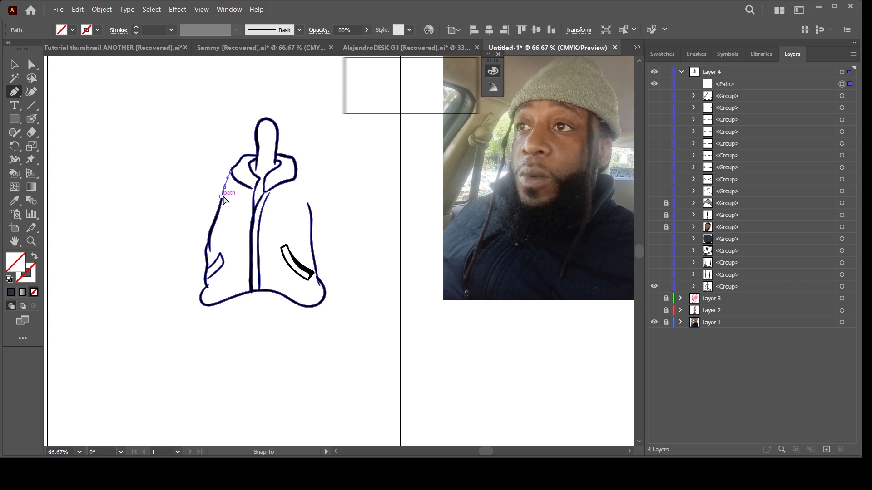
left_click_drag(717, 86, 727, 292)
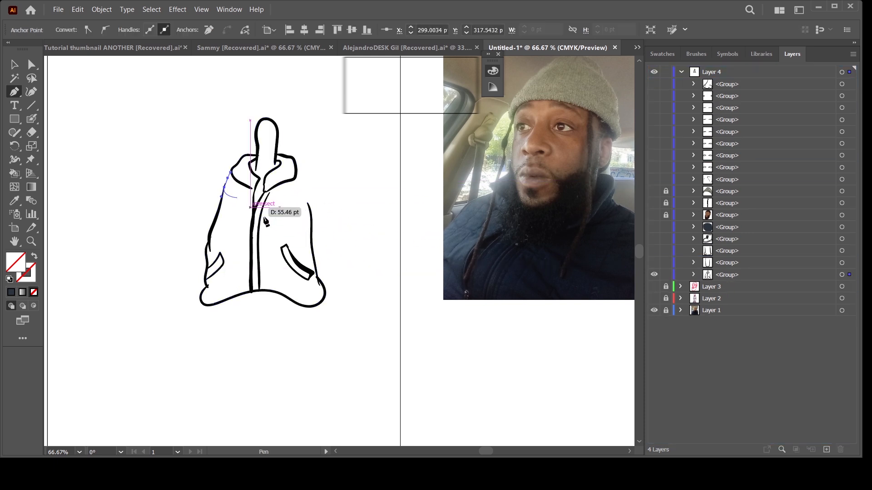
left_click(655, 275)
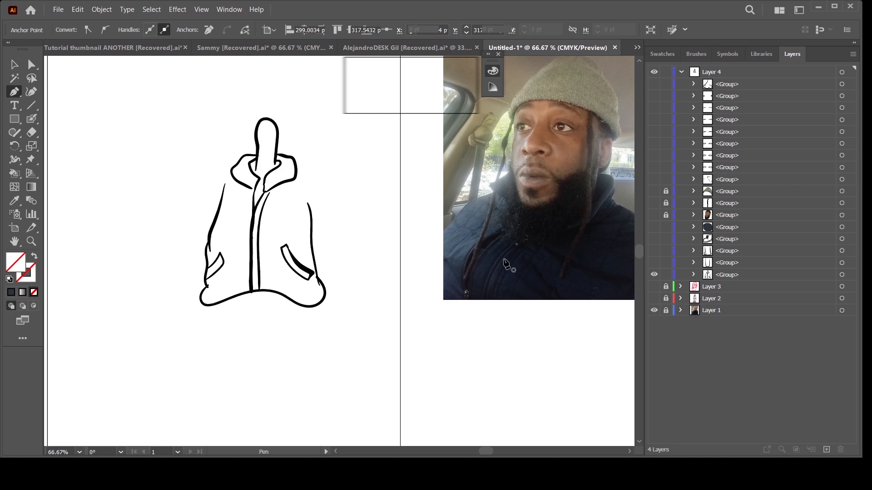
Step: Bridge the jacket's right shoulder gap with an unfilled, unstroked curve and move it into the jacket group
left_click(296, 176)
left_click_drag(308, 208, 312, 226)
left_click_drag(731, 90, 738, 287)
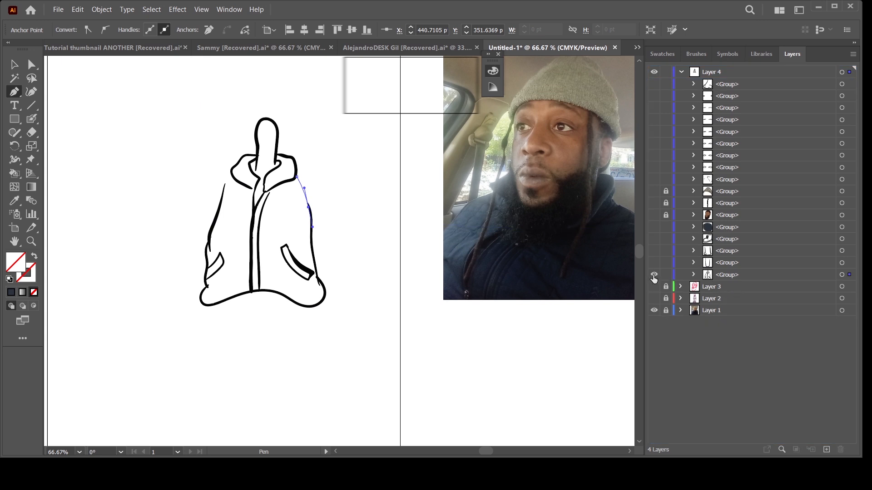
left_click(653, 275)
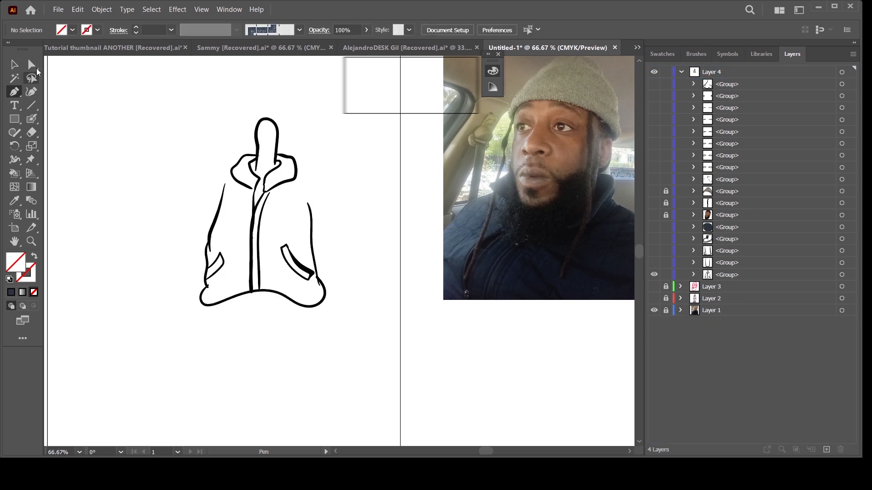
Step: Show the pelvis and both leg groups, and fill the lower and upper leg with the pelvis's dark navy using Live Paint Bucket
left_click(30, 66)
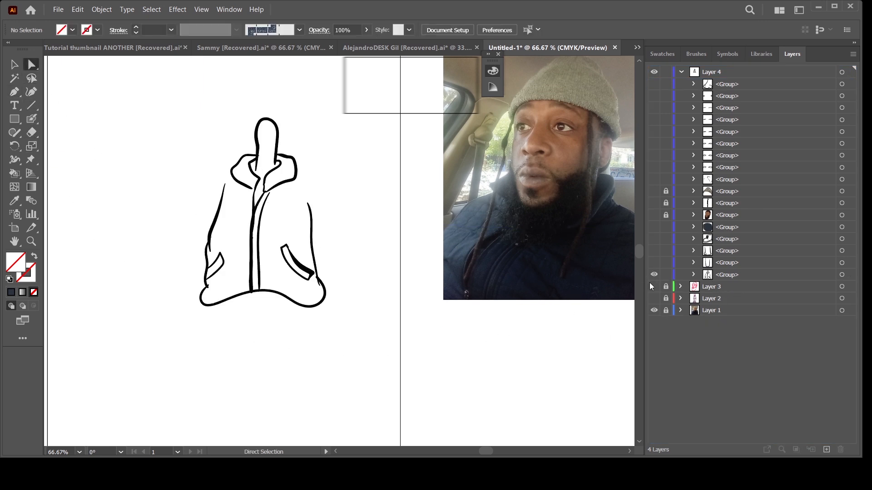
left_click(653, 228)
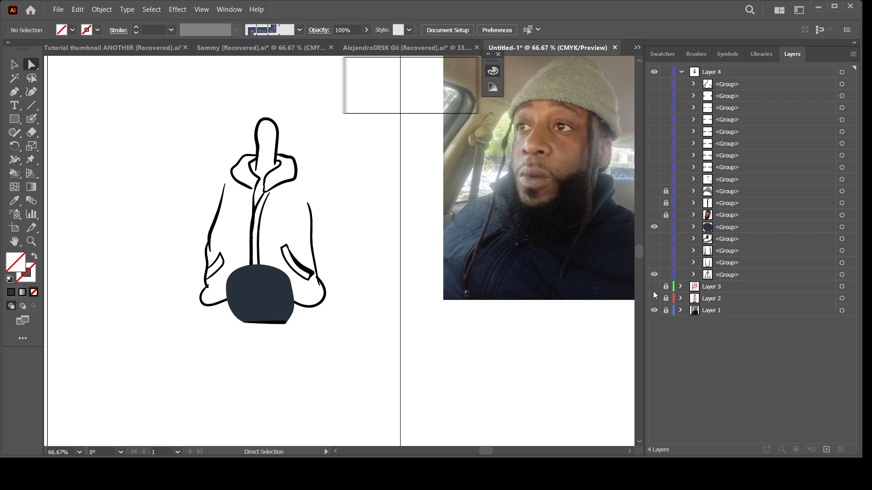
left_click(14, 201)
left_click(278, 295)
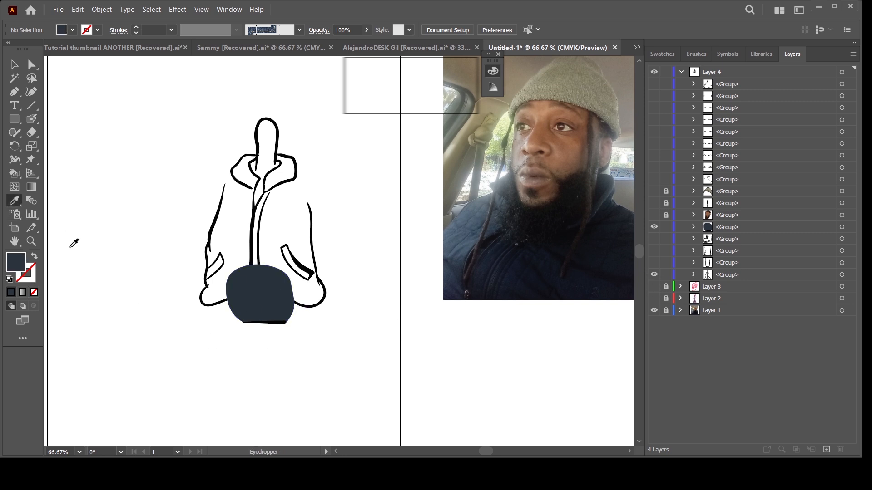
left_click(14, 174)
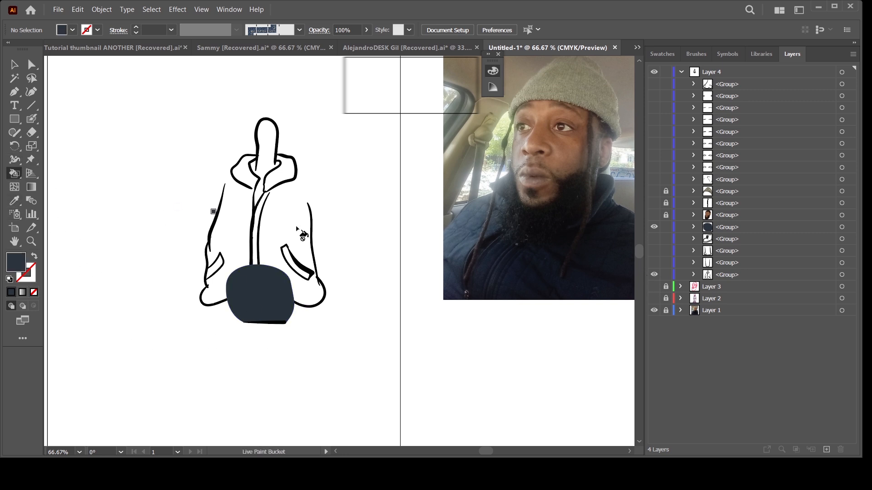
left_click(654, 251)
left_click(654, 262)
scroll(523, 388, "down", 2)
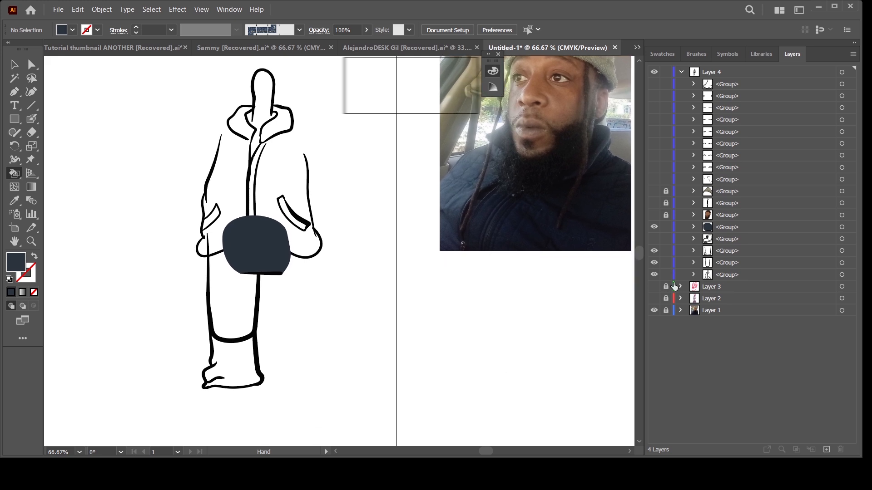
left_click(237, 358)
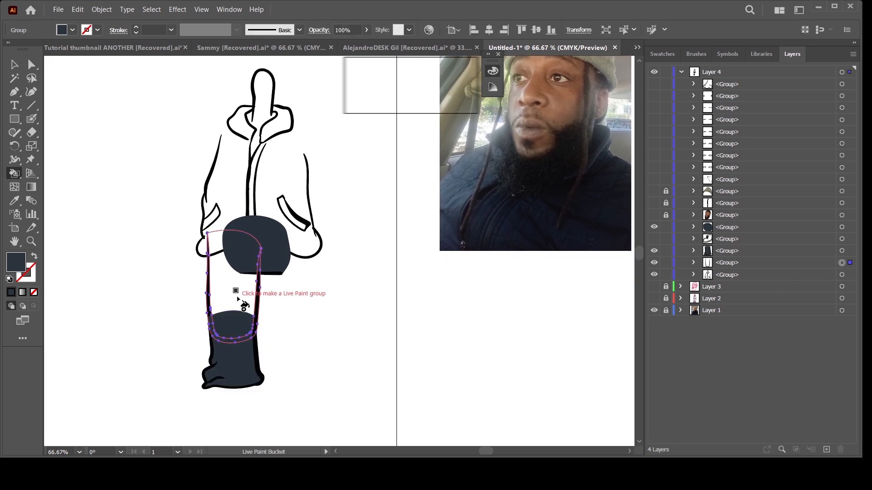
left_click(238, 287)
left_click(36, 70)
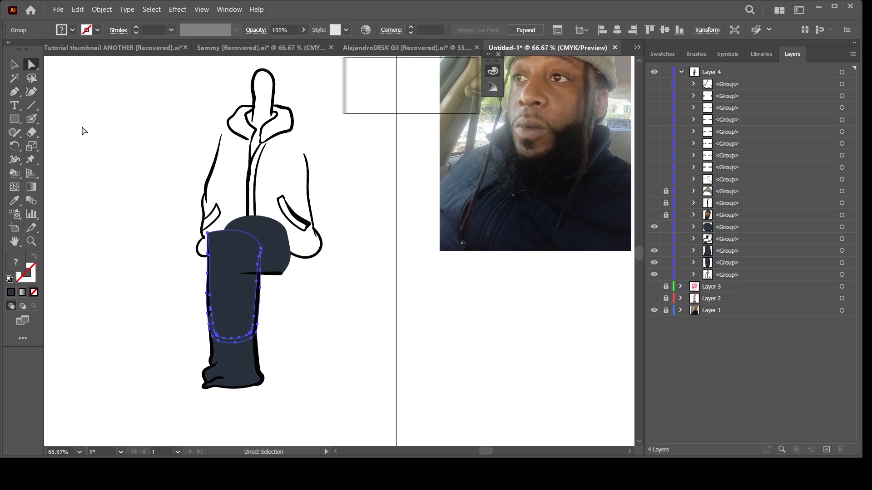
left_click(82, 131)
Step: Move the jacket group above the pelvis group and Live Paint its main panels and left collar with slate blue sampled from the photo's jacket
left_click(725, 276)
left_click_drag(727, 277, 731, 223)
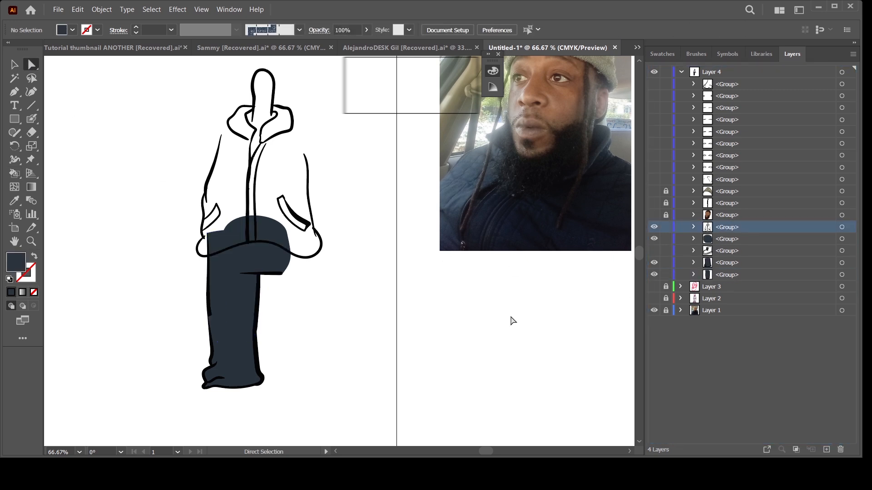
left_click(14, 201)
left_click(462, 171)
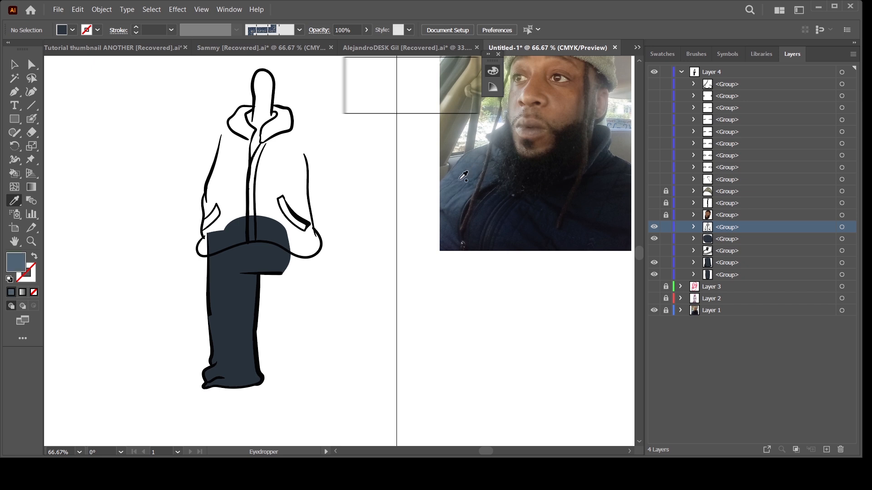
key("k")
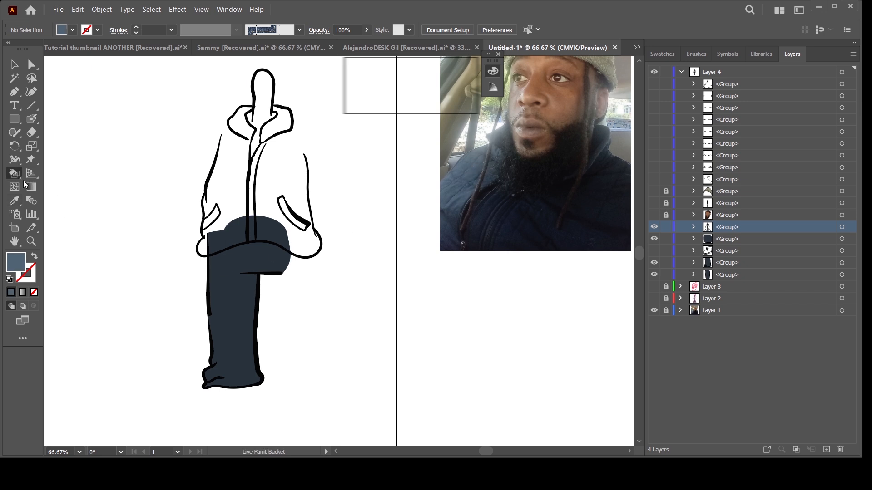
left_click(842, 227)
left_click(290, 218)
left_click(229, 200)
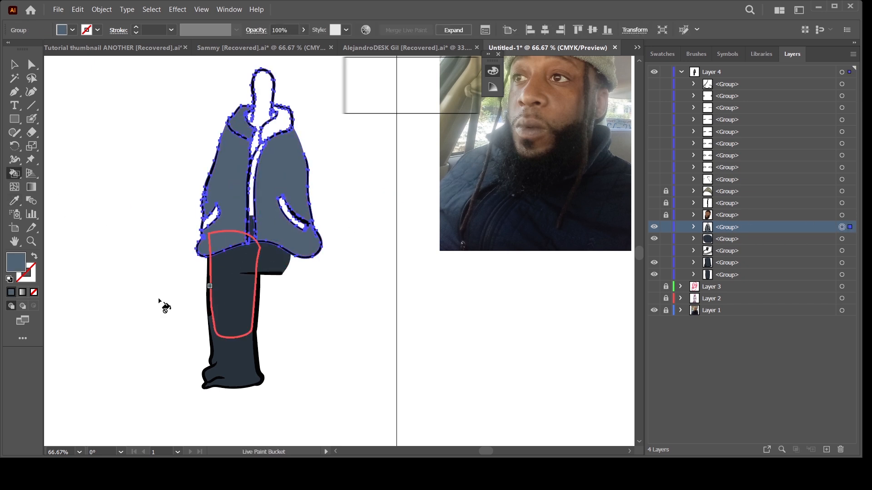
left_click(32, 66)
left_click(159, 186)
Step: Fill the jacket's right collar, zip placket and both pockets with the same slate blue using Live Paint Bucket
key("space")
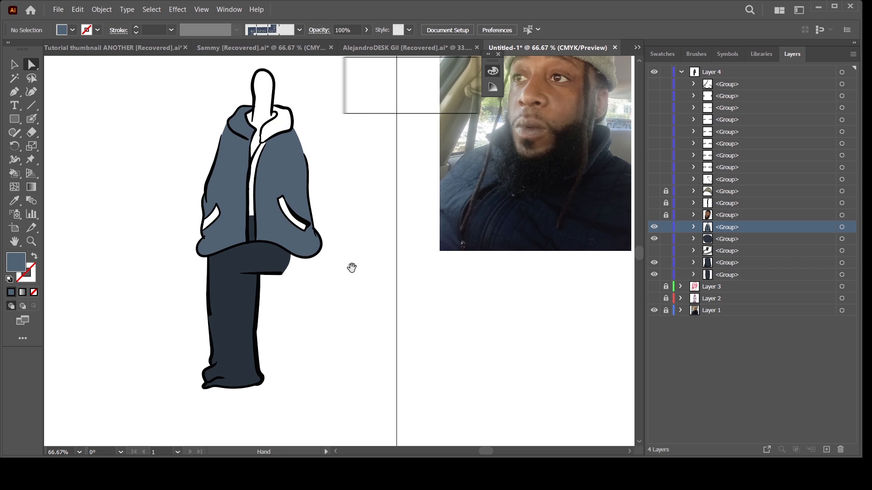
left_click_drag(352, 268, 353, 323)
key("ctrl+equal")
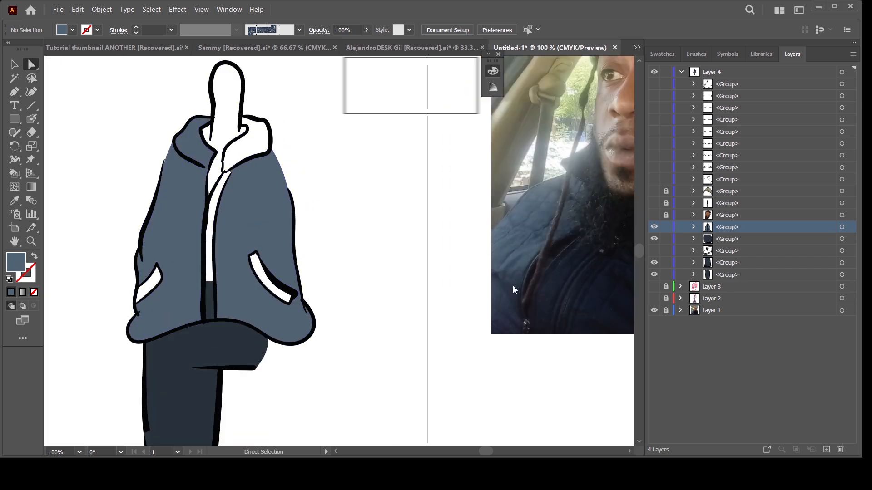
left_click(14, 173)
left_click(252, 143)
left_click(217, 207)
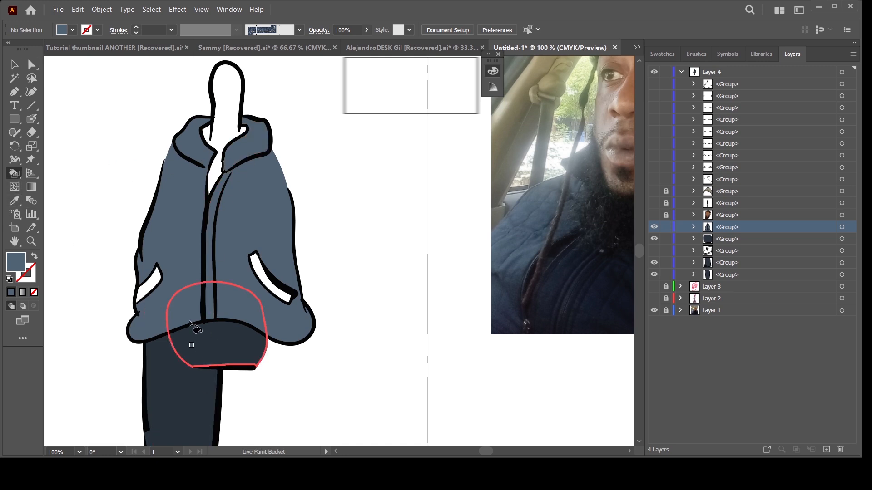
left_click(150, 284)
left_click(272, 281)
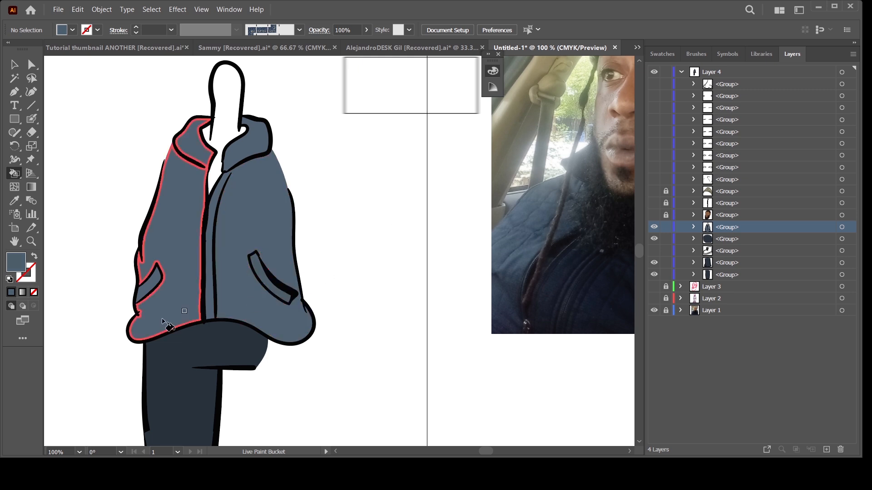
Step: Show the head group and fill the neck with the face's brown skin tone using Live Paint Bucket
left_click_drag(361, 274, 369, 330)
key("ctrl+minus")
key("ctrl+minus")
left_click(654, 215)
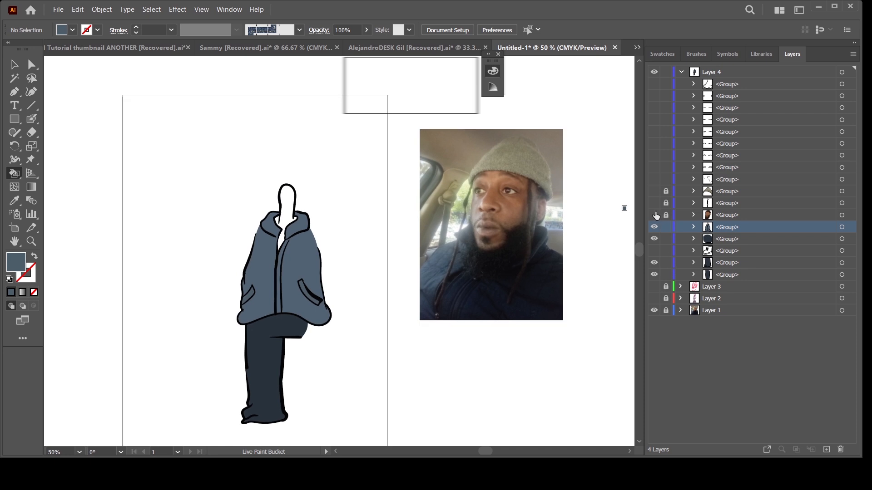
left_click(14, 201)
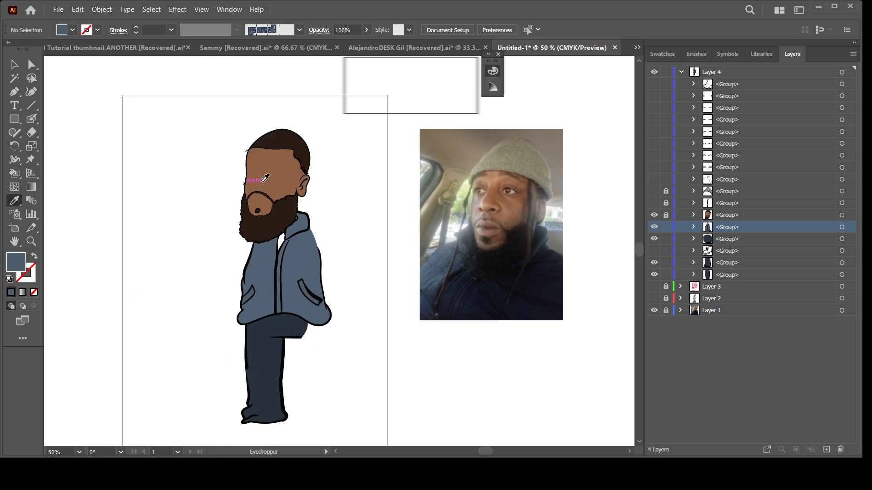
left_click(249, 187)
left_click(15, 174)
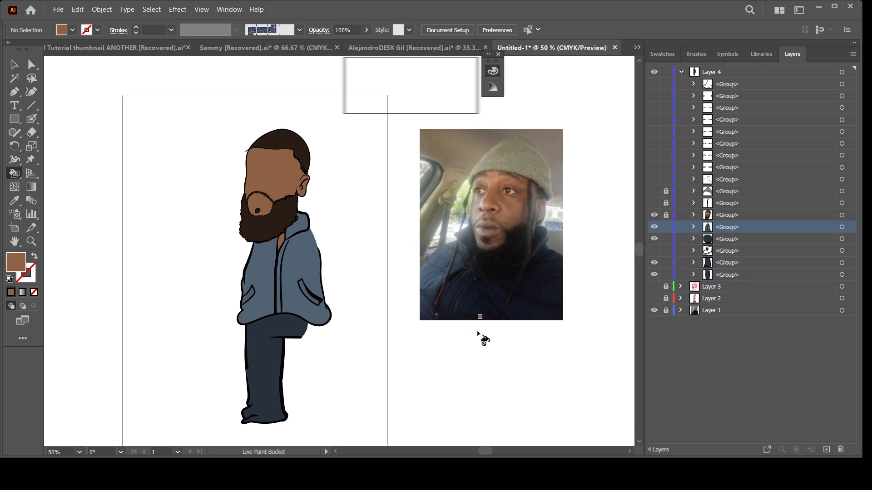
Step: Show the boot group and fill the boot's upper with dark brown using Live Paint Bucket
key("ctrl+minus")
left_click_drag(470, 392, 448, 360)
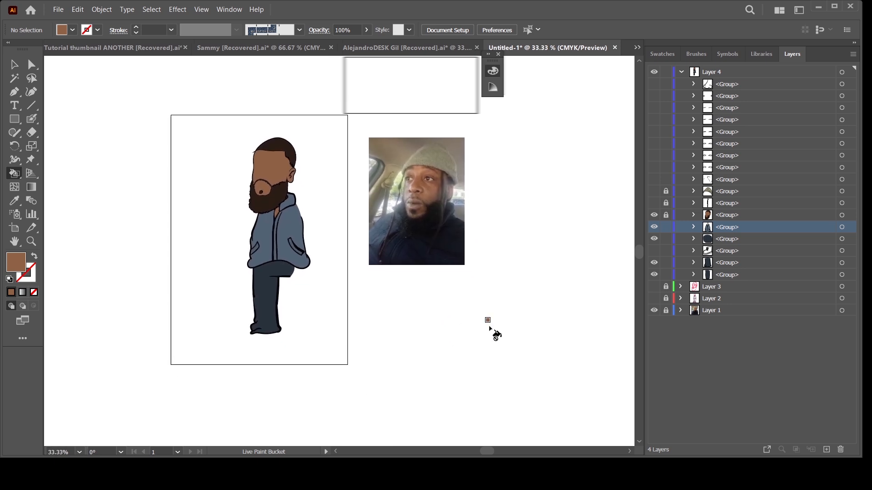
left_click(654, 251)
scroll(356, 321, "up", 2)
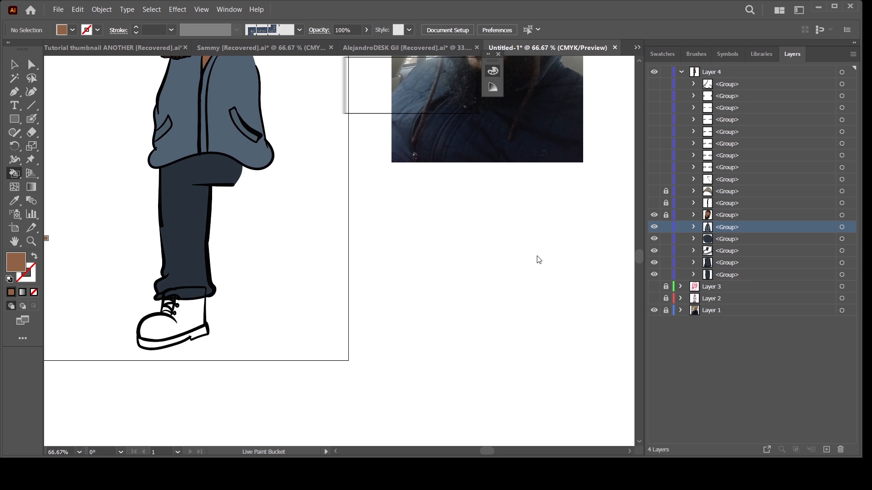
left_click(14, 175)
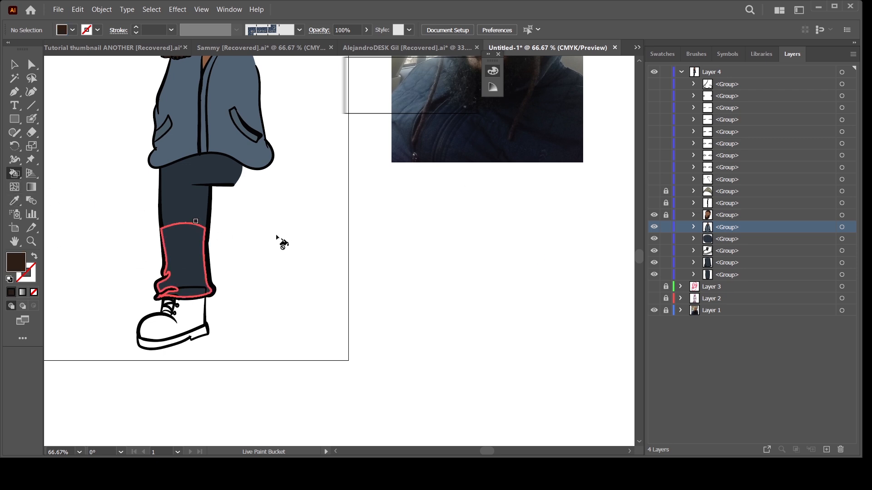
left_click(841, 250)
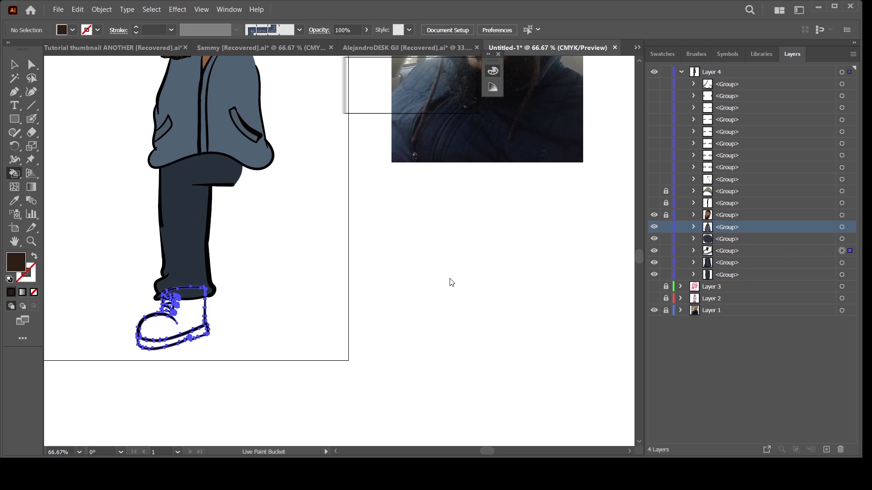
left_click(187, 321)
Step: Fill the gaps between the boot's laces and the centres of its eyelets with the same dark brown
scroll(319, 329, "up", 1)
scroll(487, 238, "up", 5)
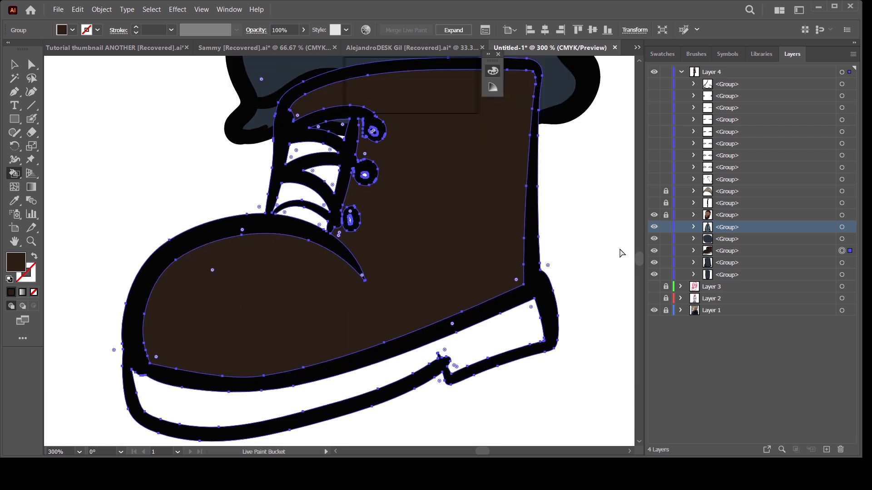
left_click(654, 252)
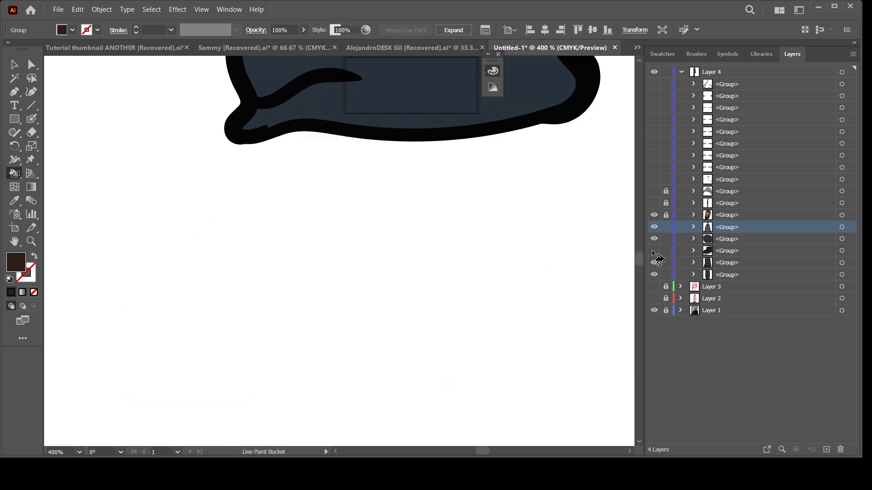
left_click(654, 253)
scroll(408, 263, "up", 1)
mouse_move(296, 244)
left_mouse_down()
mouse_move(293, 225)
mouse_move(310, 208)
mouse_move(291, 176)
mouse_move(329, 159)
left_mouse_up()
left_click(350, 202)
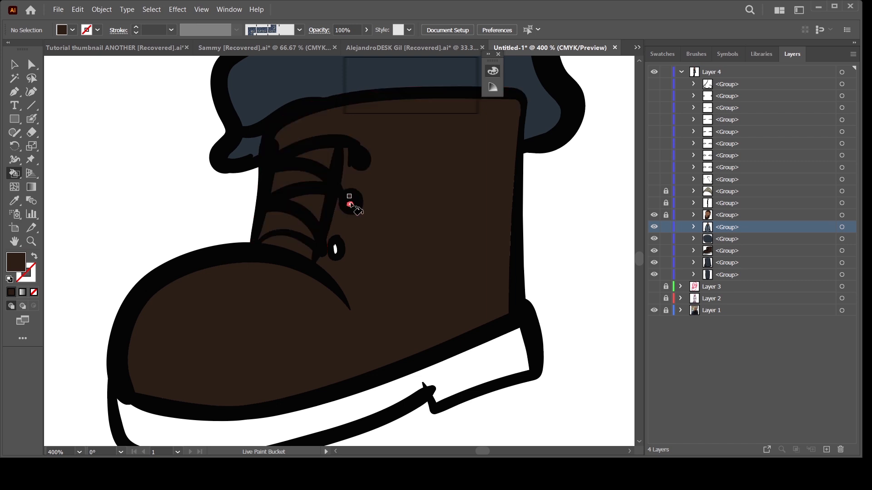
left_click(335, 249)
Step: Fill the boot's sole with a darker, near-black brown using Live Paint Bucket
left_click(500, 366)
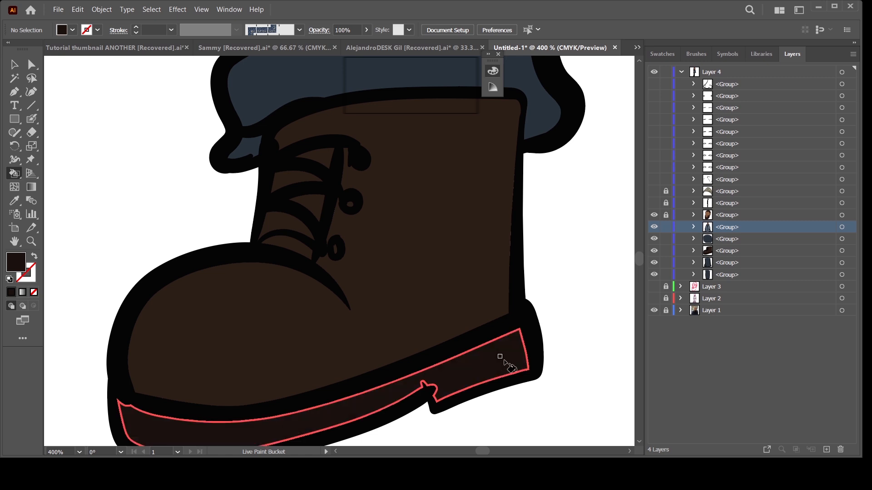
key("ctrl+minus")
key("ctrl+minus")
key("ctrl+minus")
Step: Move the boot group below the leg groups so that the trouser cuff overlaps the boot
left_click(33, 66)
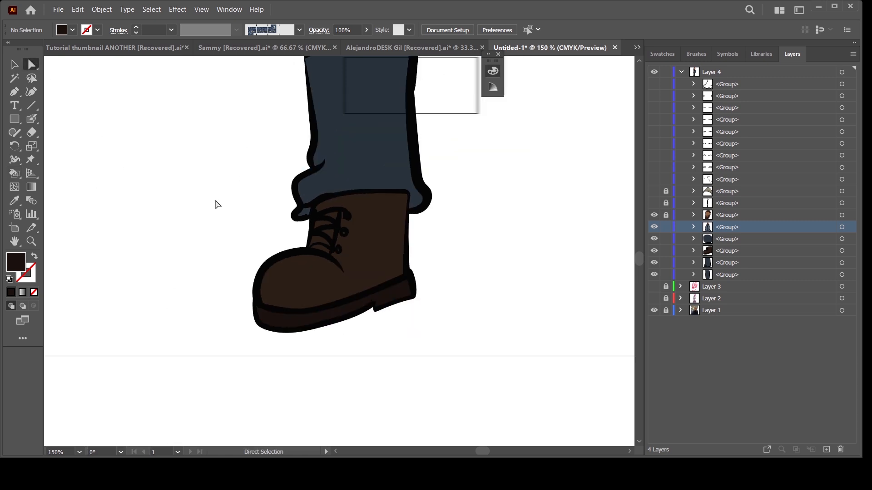
key("ctrl+minus")
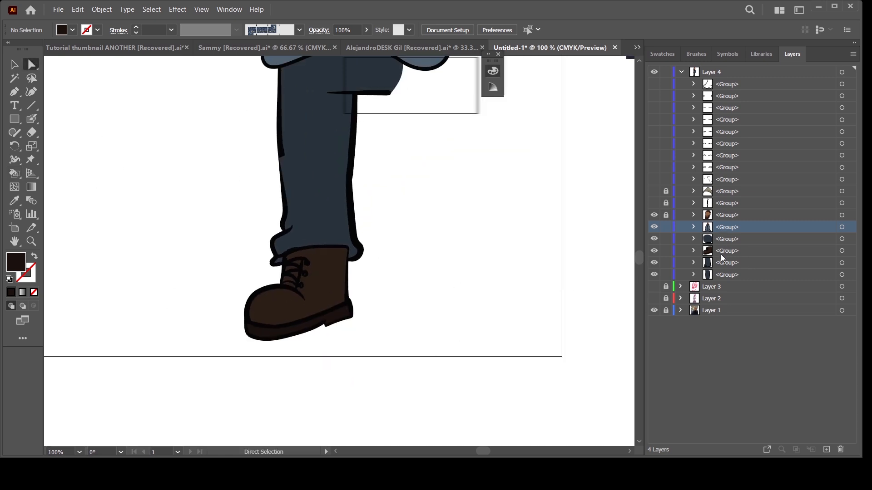
left_click_drag(721, 253, 727, 281)
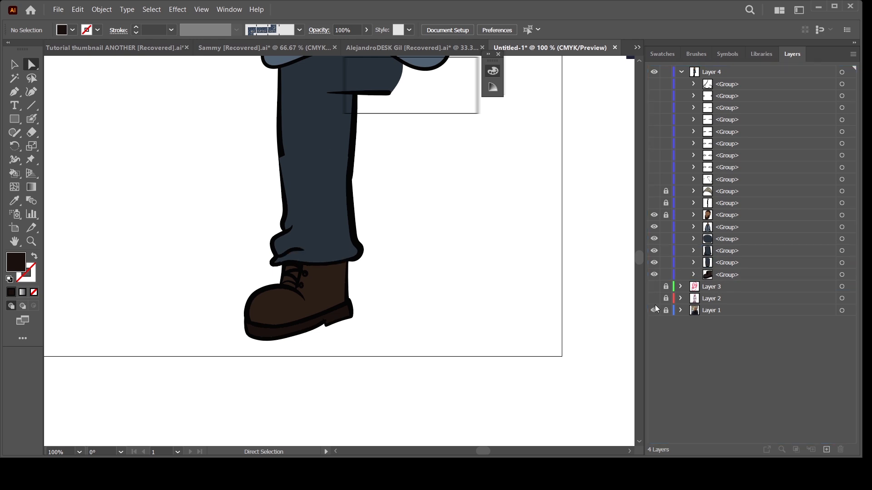
Step: Lock the coloured jacket, trouser and boot groups in Layer 4
key("ctrl+minus")
left_click_drag(449, 272, 418, 351)
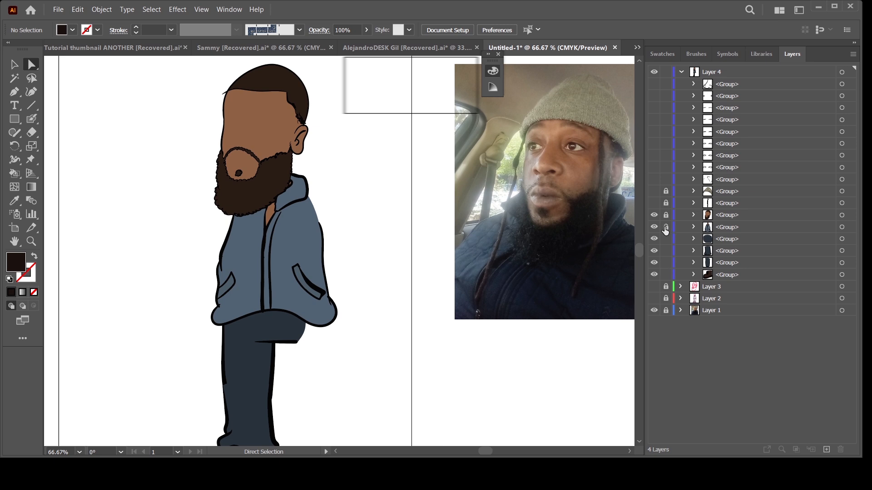
left_click_drag(664, 228, 668, 275)
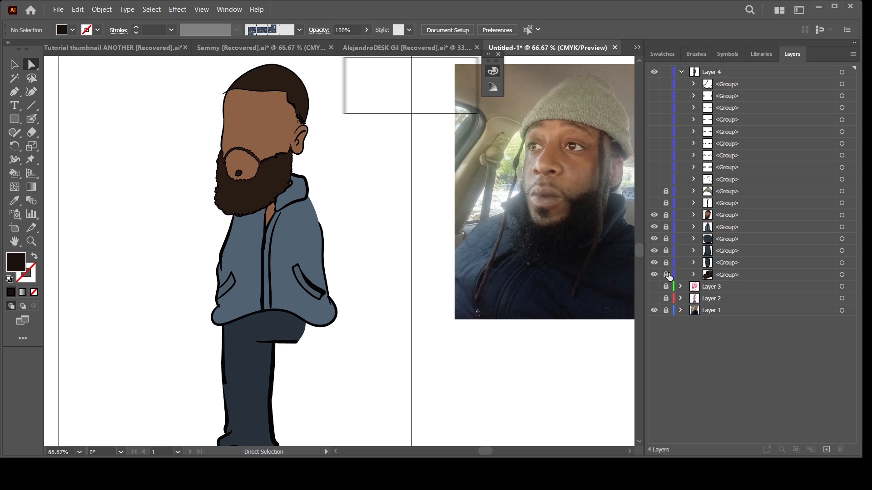
Step: Show the hat, braid, facial line, iris and widest open-eye groups on the head
left_click(654, 192)
left_click(654, 203)
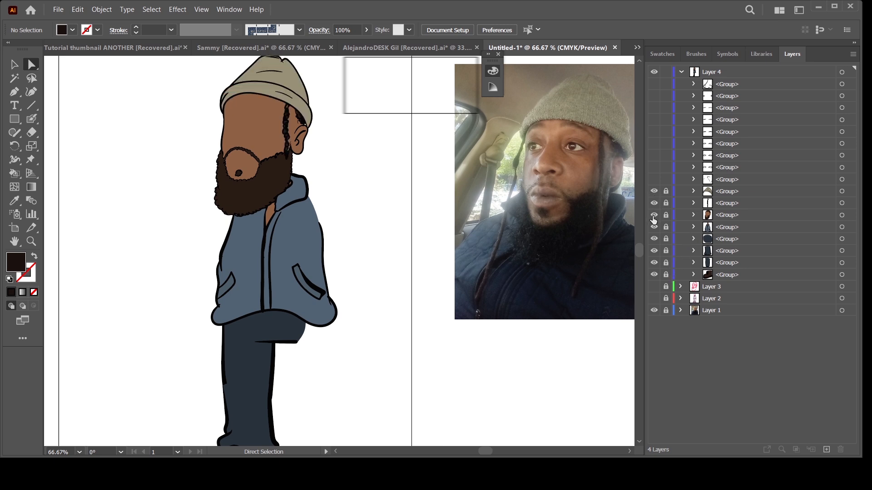
left_click(654, 179)
left_click(653, 168)
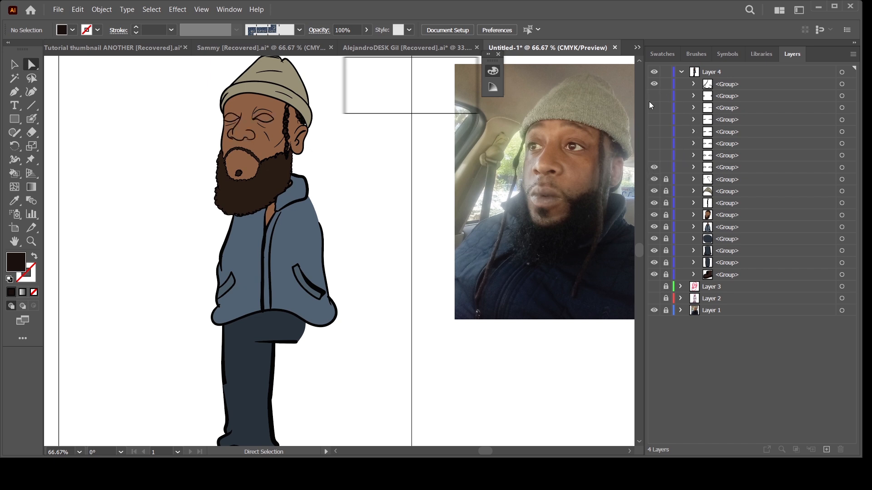
key("ctrl+equal")
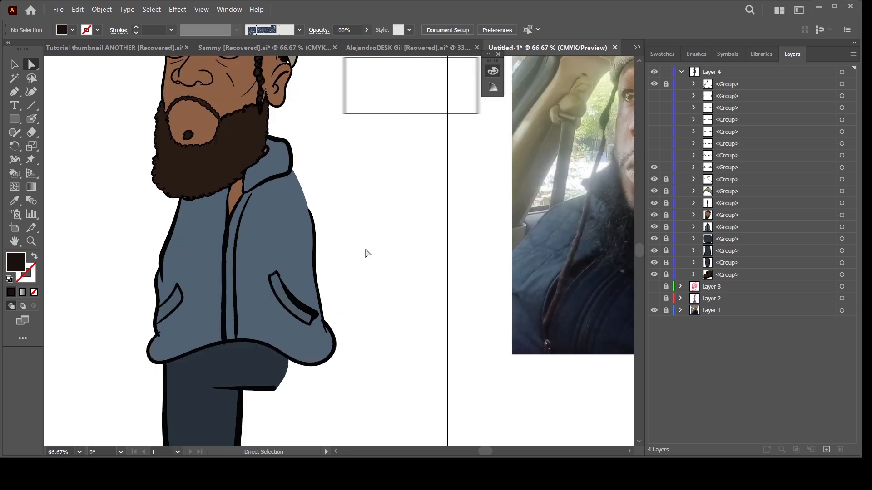
left_click_drag(319, 208, 380, 364)
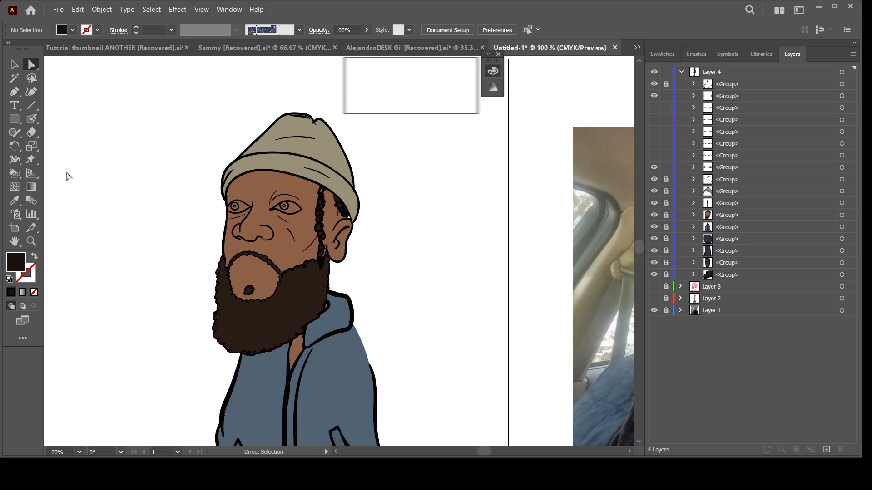
Step: Sample white from the artboard and fill both eyes of the widest open-eye group using Live Paint Bucket
left_click(14, 200)
left_click(67, 179)
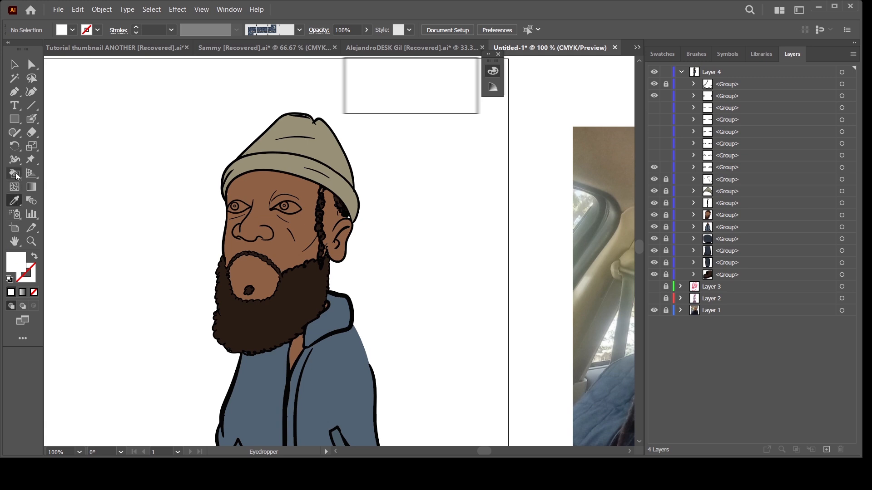
key("ctrl+equal")
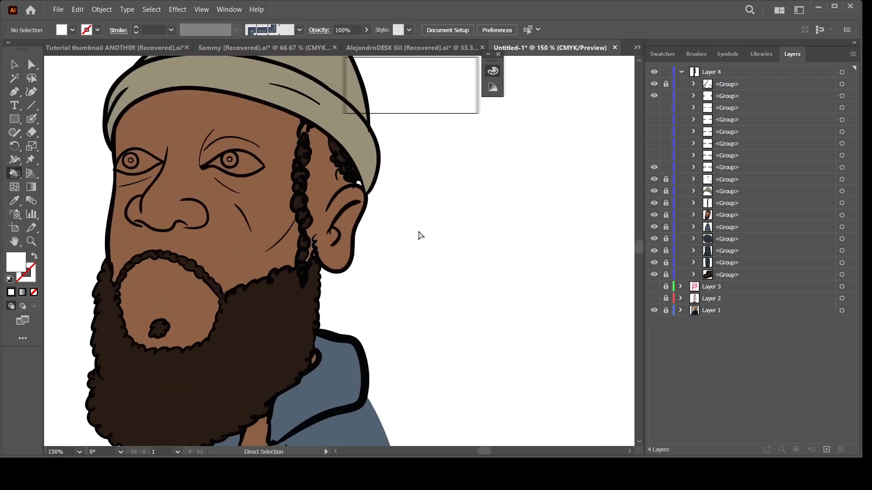
key("ctrl+equal")
key("ctrl+equal")
key("ctrl+equal")
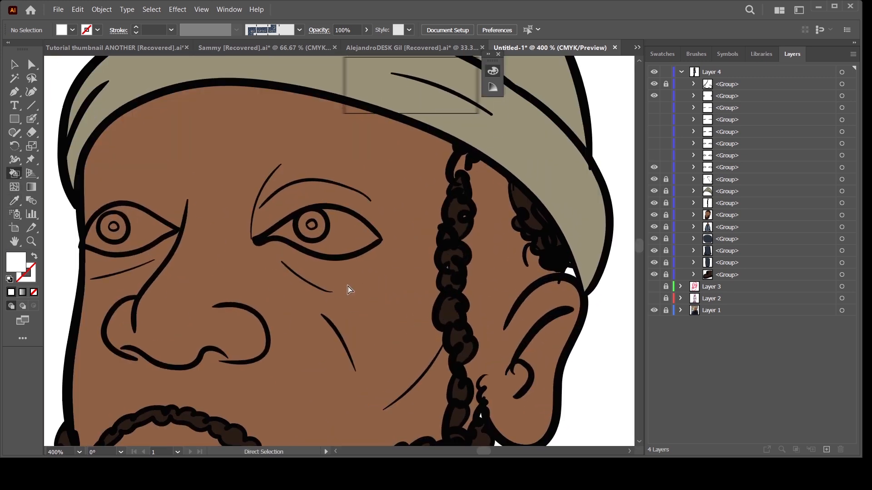
left_click_drag(342, 300, 369, 309)
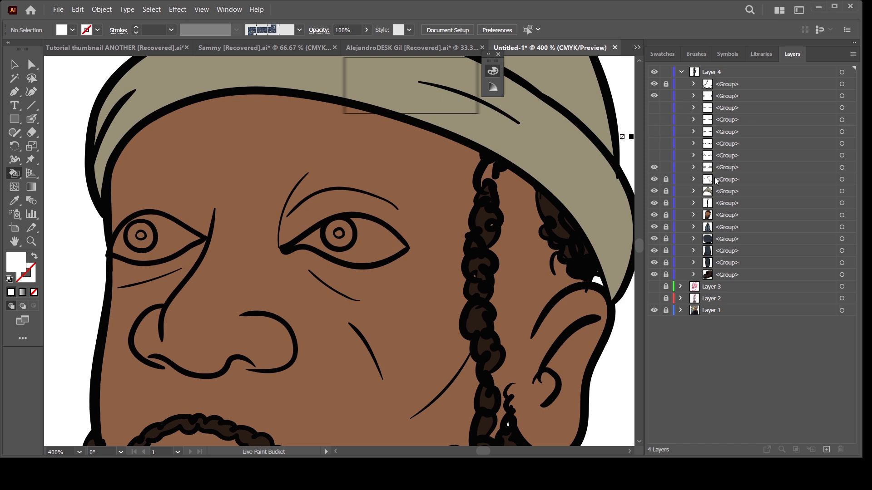
left_click(843, 167)
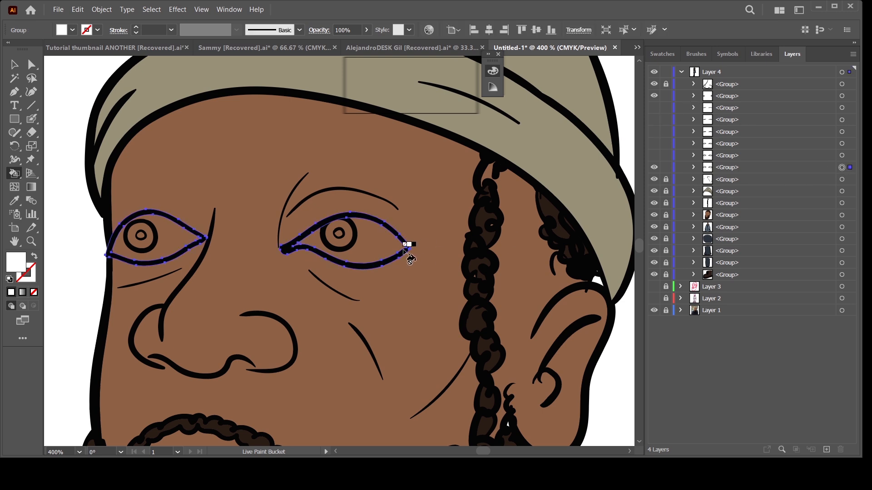
left_click(382, 252)
left_click(168, 245)
Step: Swap the widest eye group for the next, slightly narrower one and fill both its eyes with white
left_click(654, 156)
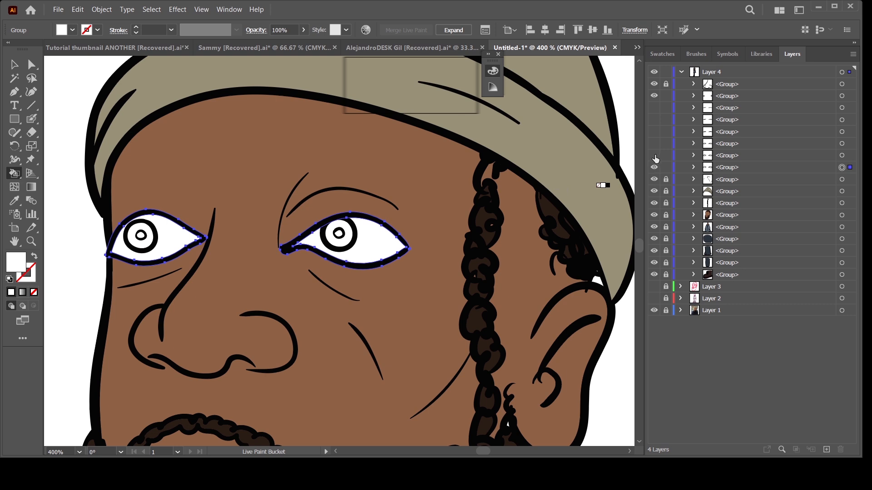
left_click(654, 167)
left_click(842, 155)
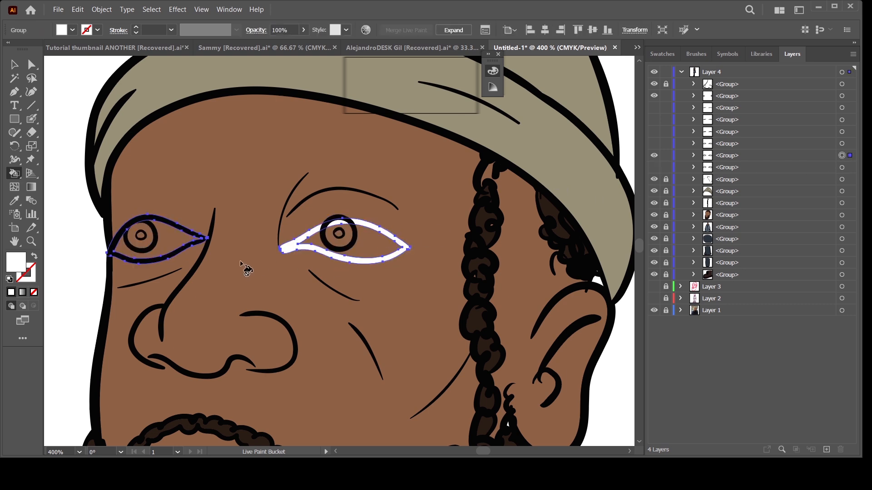
left_click(377, 244)
left_click(202, 241)
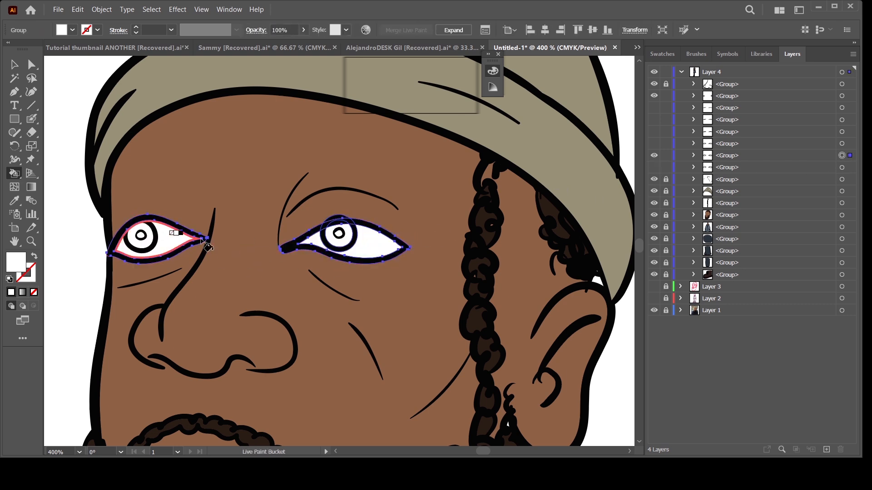
Step: Show only the half-open eye group in place of the previous one and fill both its eyes with white
left_click(654, 144)
left_click(654, 155)
left_click(842, 143)
left_click(381, 241)
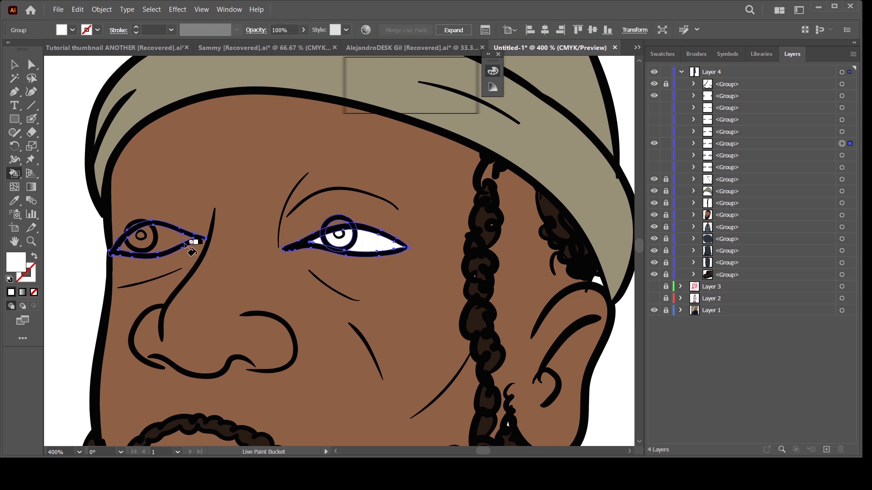
left_click(192, 244)
Step: Select the narrow, mostly closed eye group and fill both its eyes with white
left_click(842, 131)
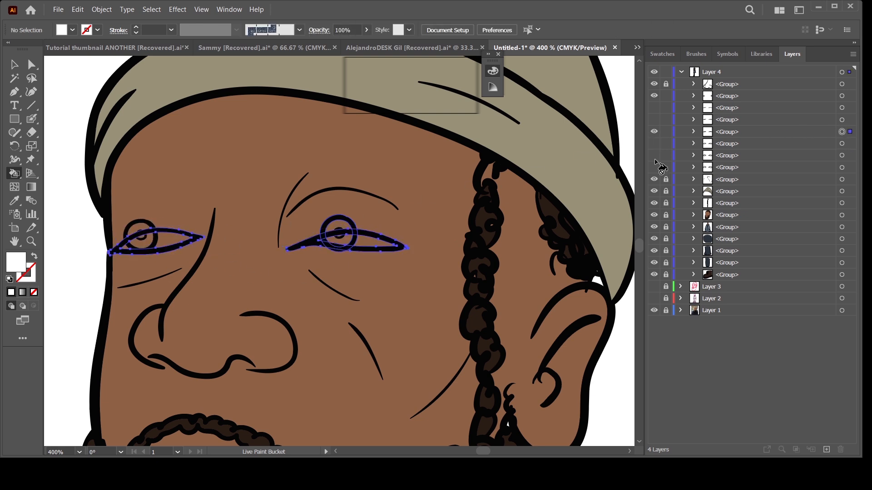
left_click(372, 243)
left_click(166, 241)
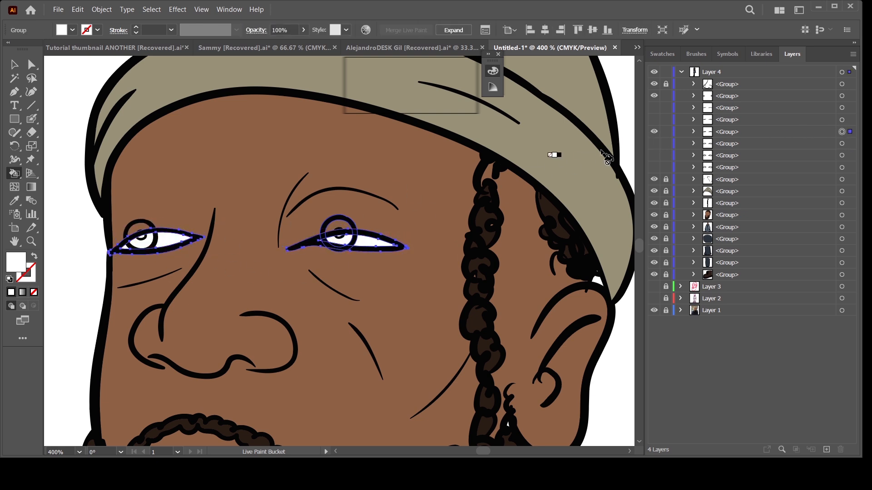
Step: Hide the narrow eye group and fill the thin slits of the nearly closed eye group with white
left_click(653, 131)
left_click(841, 120)
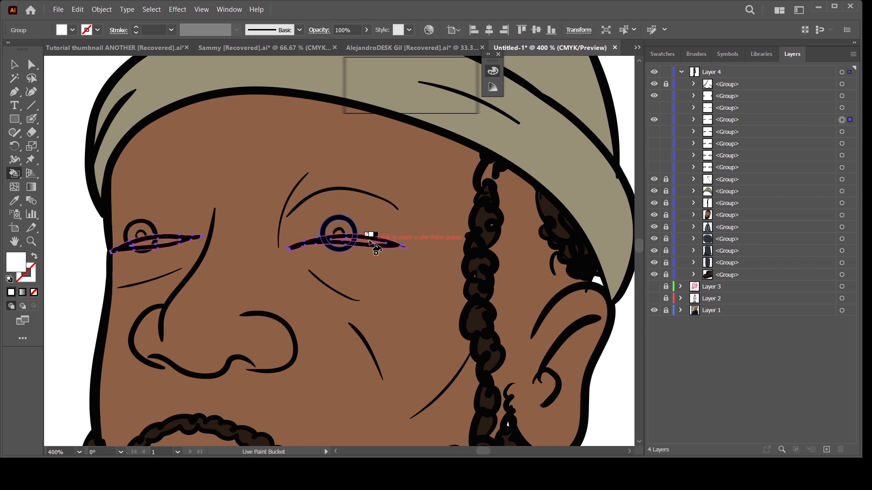
left_click(366, 244)
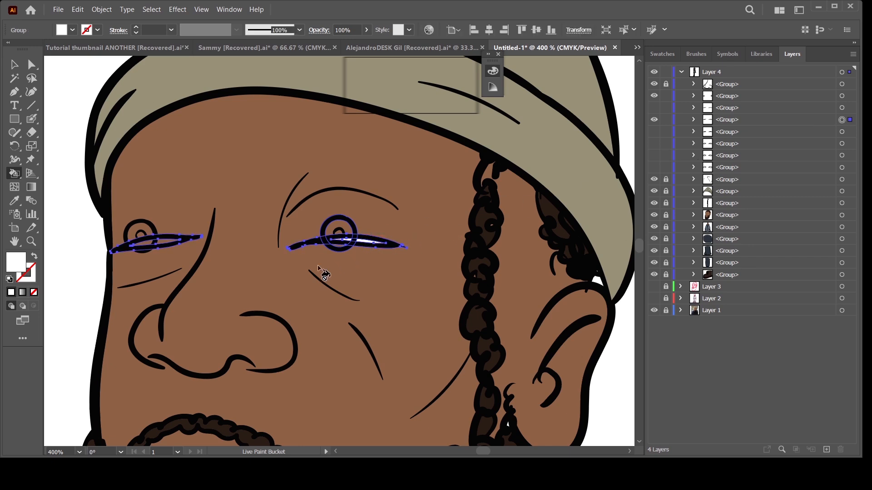
left_click(164, 244)
Step: Check the fully closed eye group and hide all eye shapes, leaving only the iris group displayed
left_click(653, 108)
left_click(654, 120)
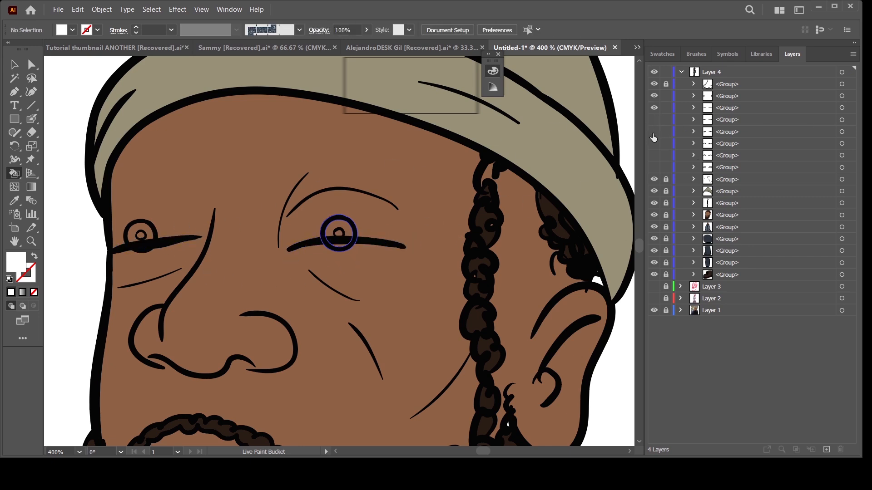
left_click(654, 109)
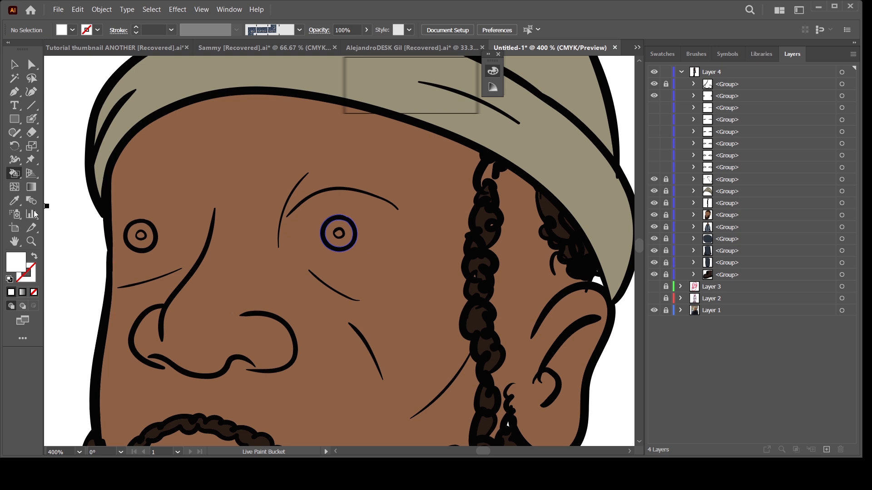
Step: Set the fill to a medium brown and colour the iris rings of both eyes with Live Paint Bucket
left_click(14, 200)
left_click(152, 155)
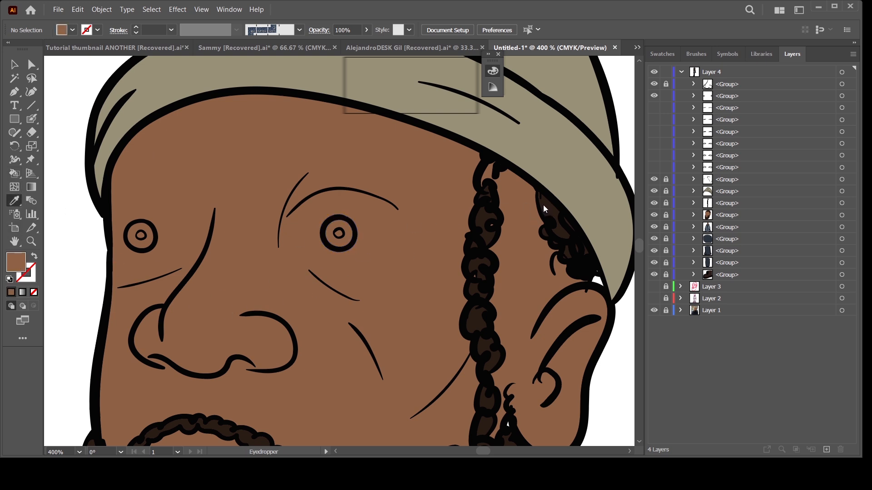
left_click(544, 227)
left_click(14, 176)
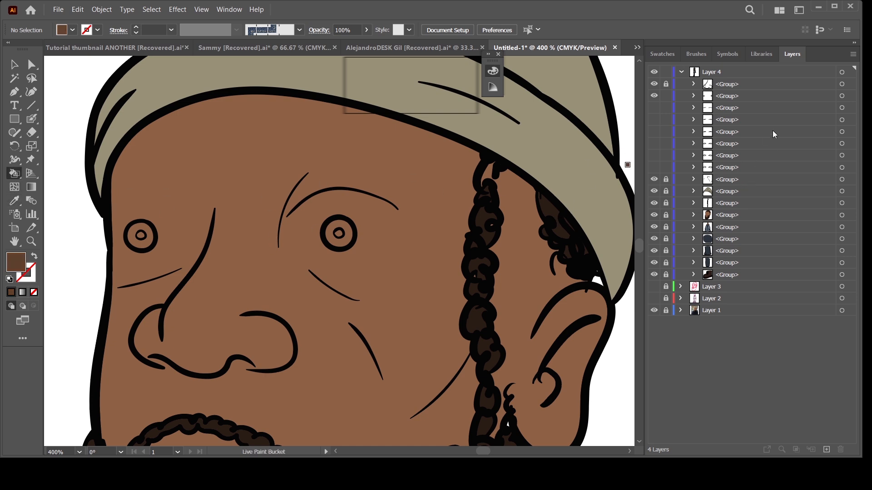
left_click(841, 97)
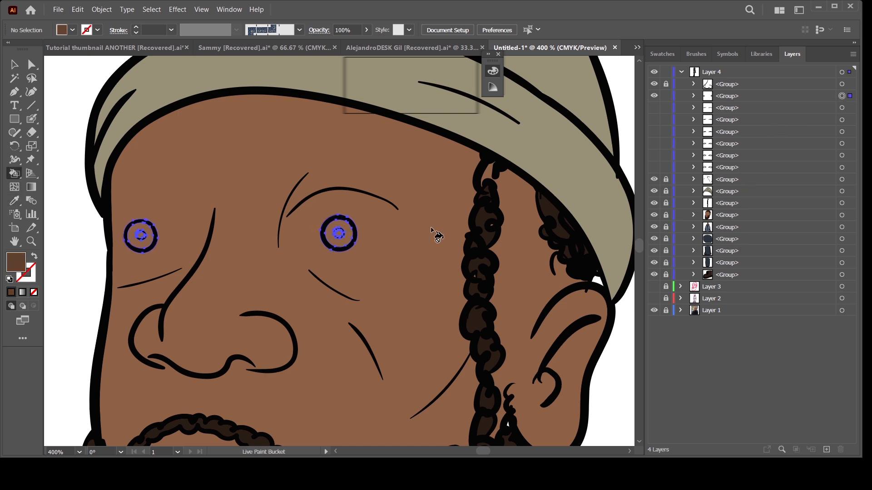
left_click(343, 238)
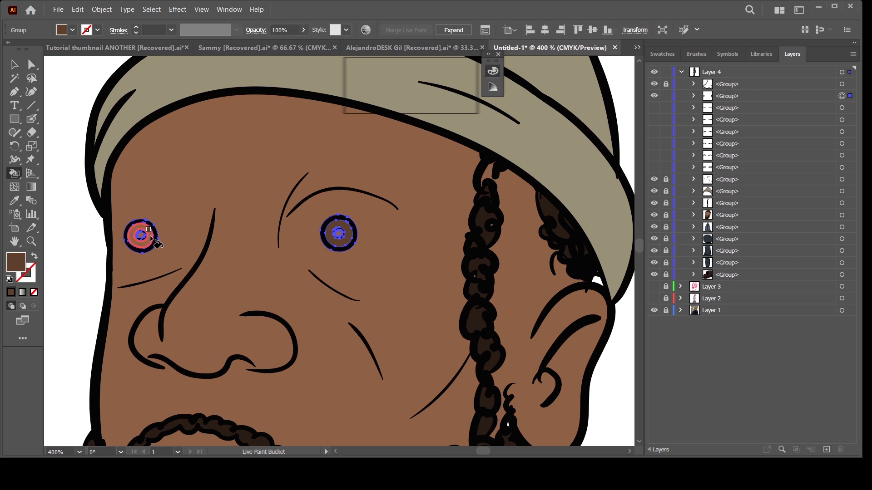
left_click(654, 96)
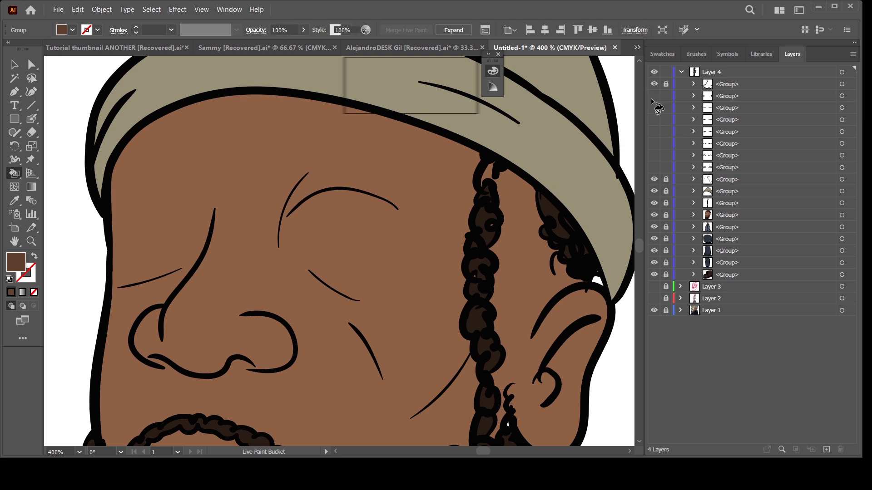
left_click(654, 96)
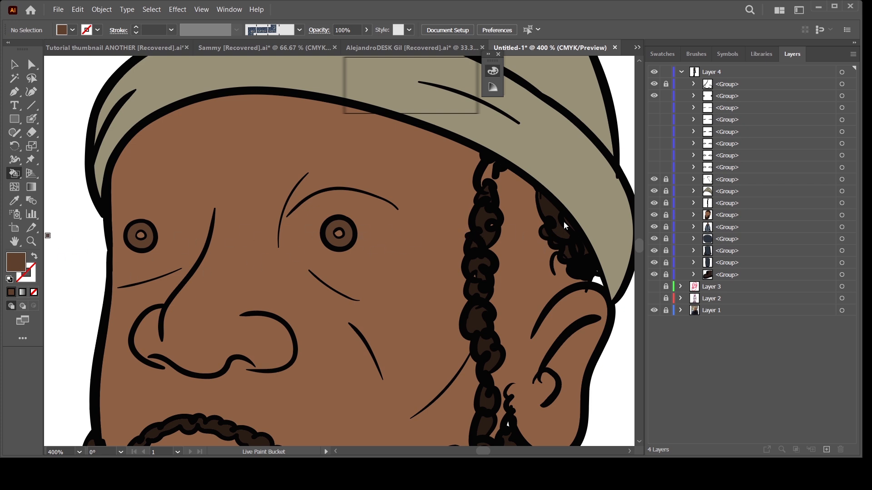
Step: Change the fill to a darker brown and colour the pupil inside each iris
left_click(611, 155)
left_click(339, 235)
key("ctrl+equal")
key("ctrl+equal")
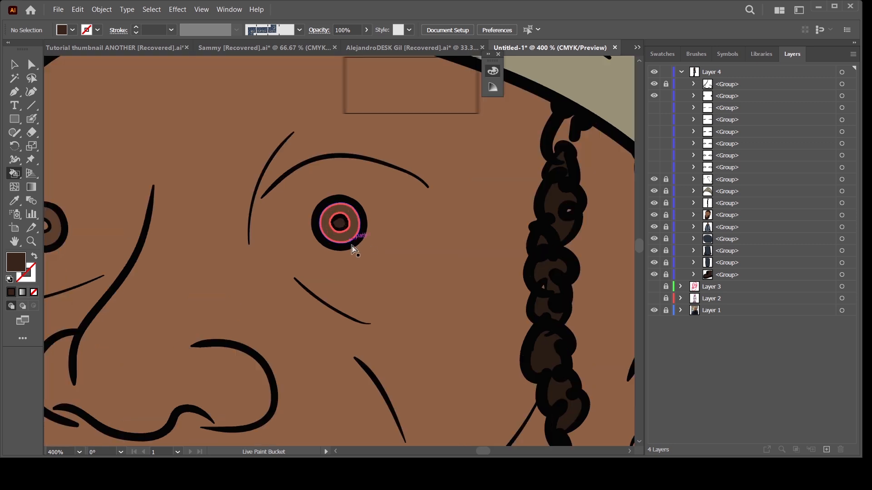
scroll(370, 262, "left", 5)
left_click(111, 233)
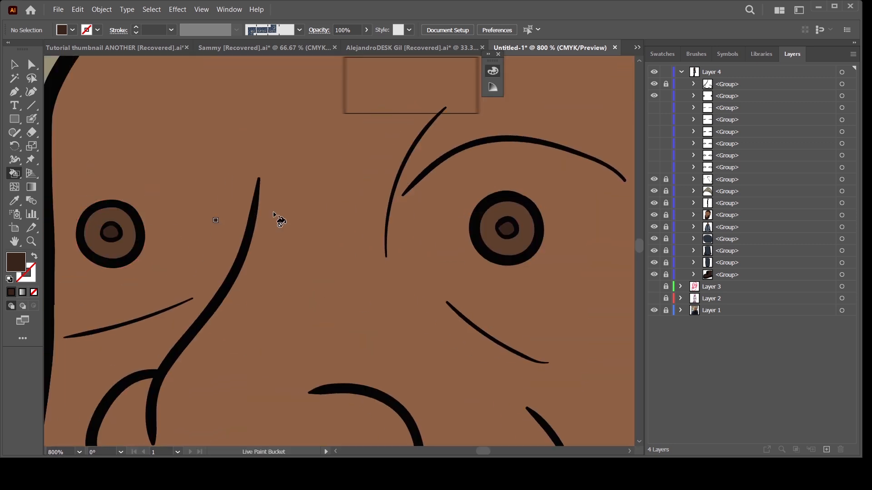
Step: Show the slightly narrowed white eye group together with the coloured irises
key("ctrl+minus")
key("ctrl+minus")
key("ctrl+minus")
key("ctrl+minus")
key("ctrl+minus")
left_click(34, 66)
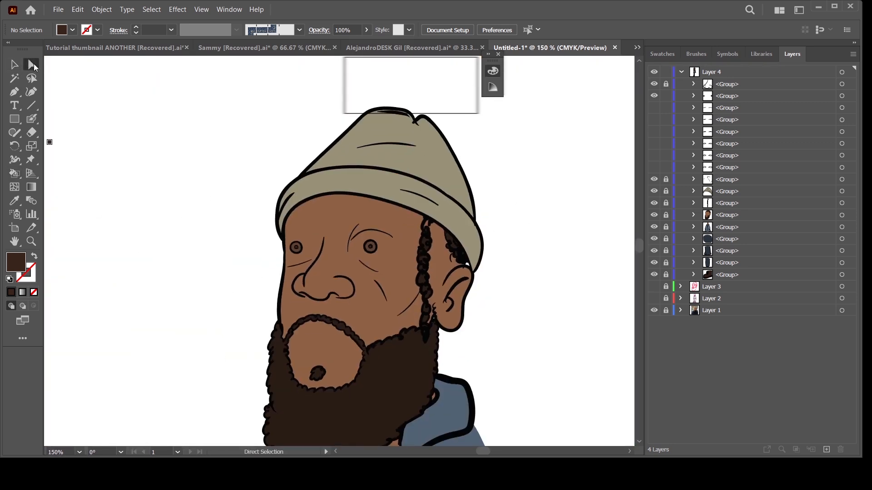
left_click(654, 155)
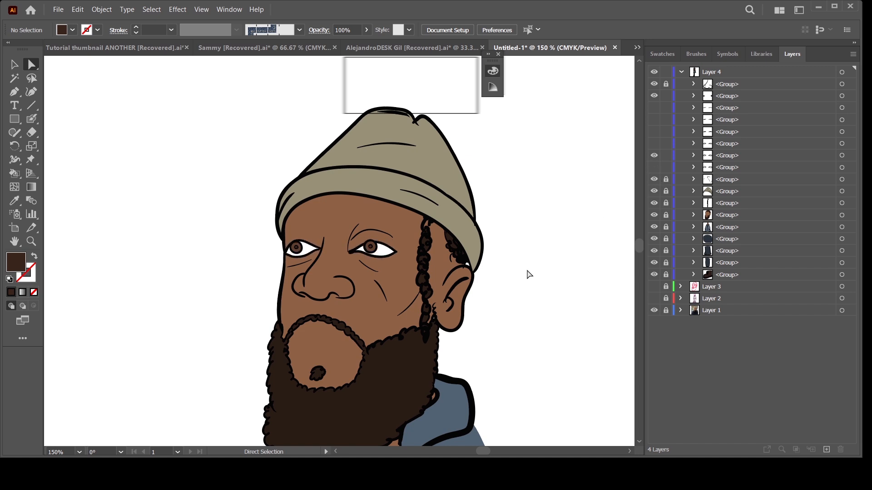
Step: Examine the coloured character from head to boot against the reference photo, including the face up close
key("ctrl+minus")
key("ctrl+minus")
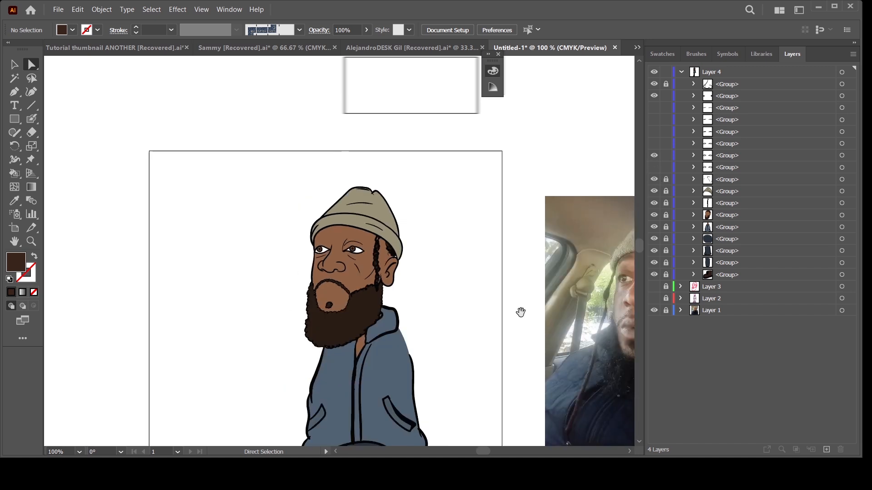
left_click_drag(519, 363, 489, 244)
key("ctrl+minus")
left_click_drag(483, 361, 473, 322)
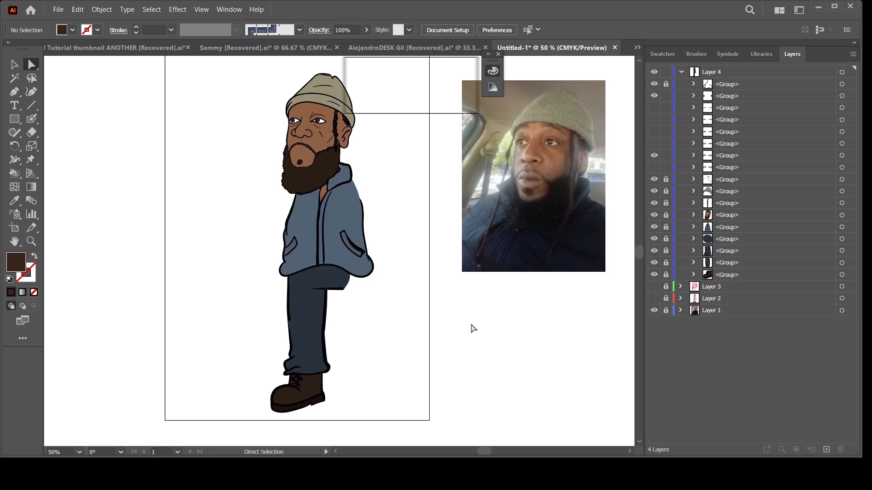
key("ctrl+plus")
left_click_drag(460, 271, 480, 334)
key("ctrl+plus")
key("ctrl+plus")
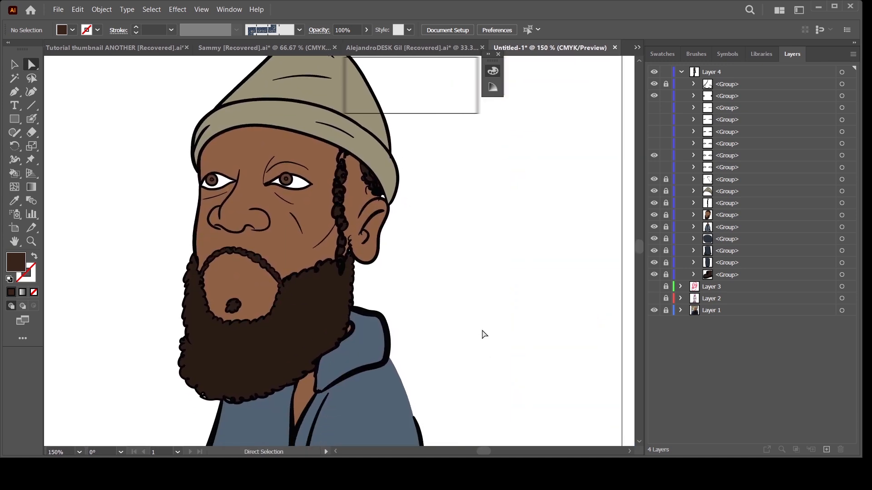
key("ctrl+minus")
key("ctrl+minus")
key("ctrl+minus")
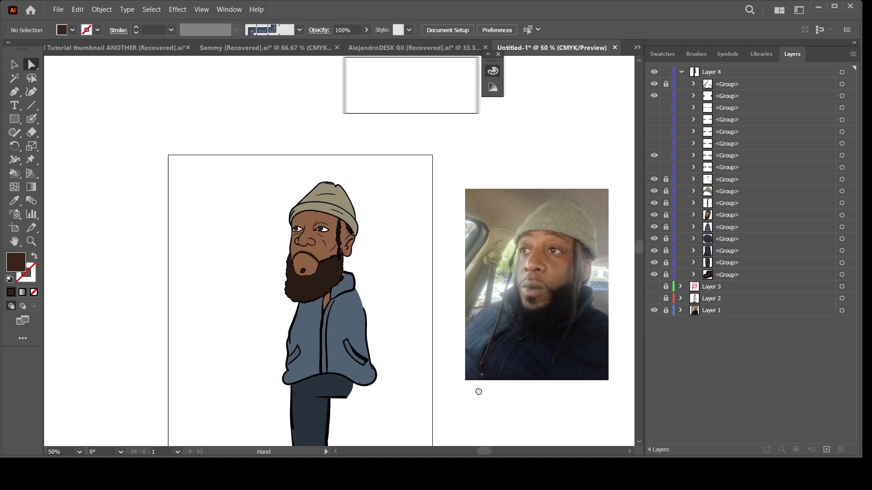
left_click_drag(477, 389, 472, 327)
key("ctrl+plus")
key("ctrl+plus")
left_click_drag(454, 370, 473, 410)
key("ctrl+plus")
scroll(472, 293, "up", 2)
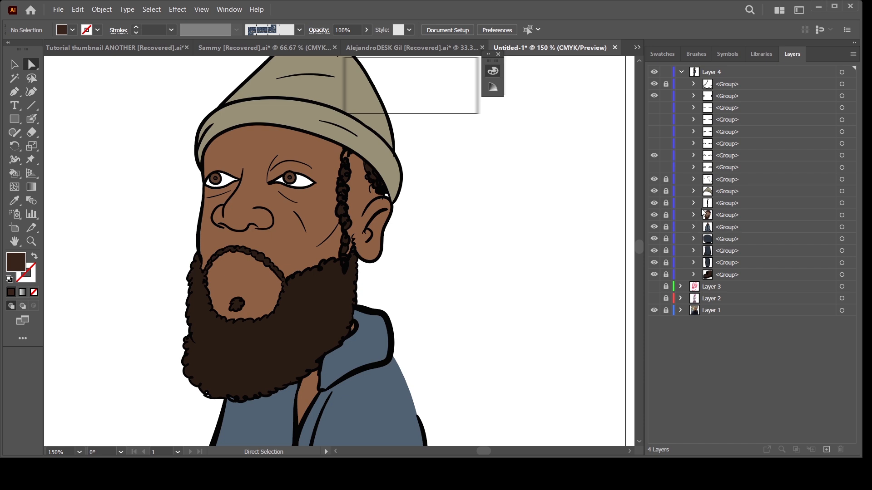
Step: Add a new layer directly above Layer 1
left_click(723, 311)
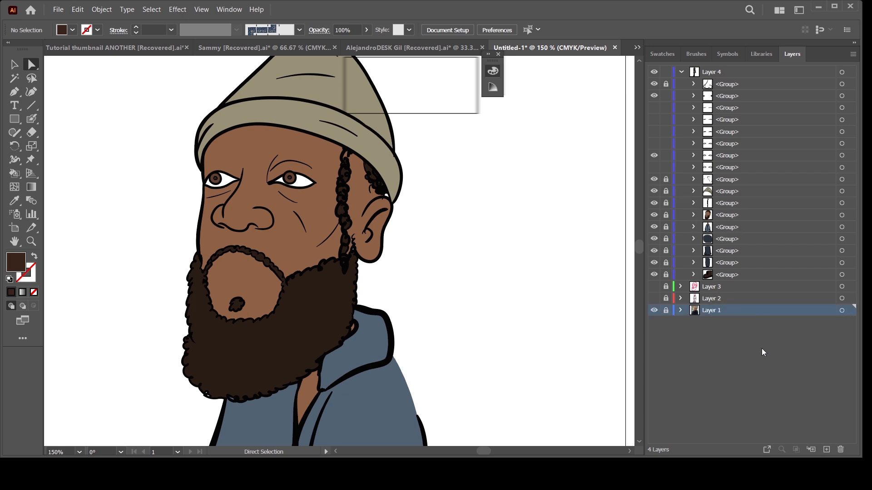
left_click(827, 450)
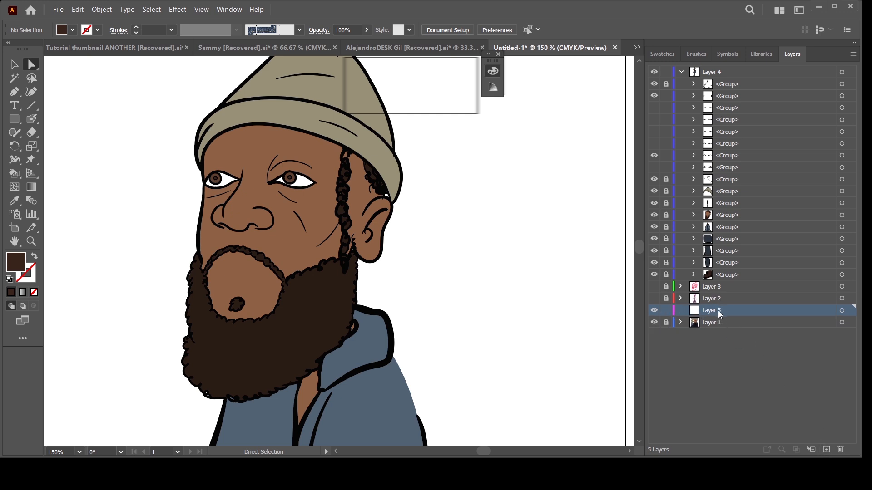